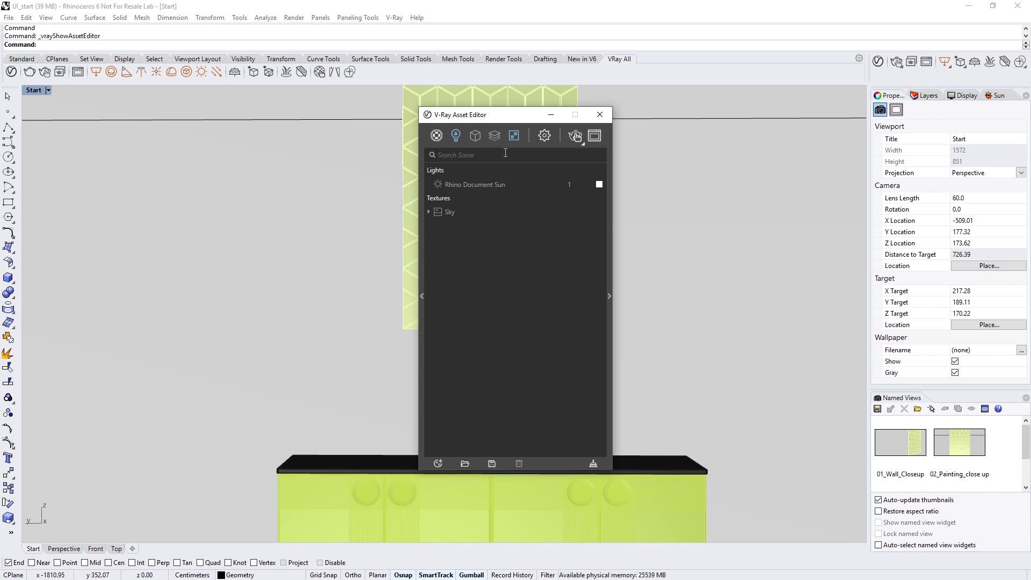
# Filter the scene assets to textures only and look through the texture types available for creation.
pyautogui.click(458, 143)
pyautogui.click(516, 138)
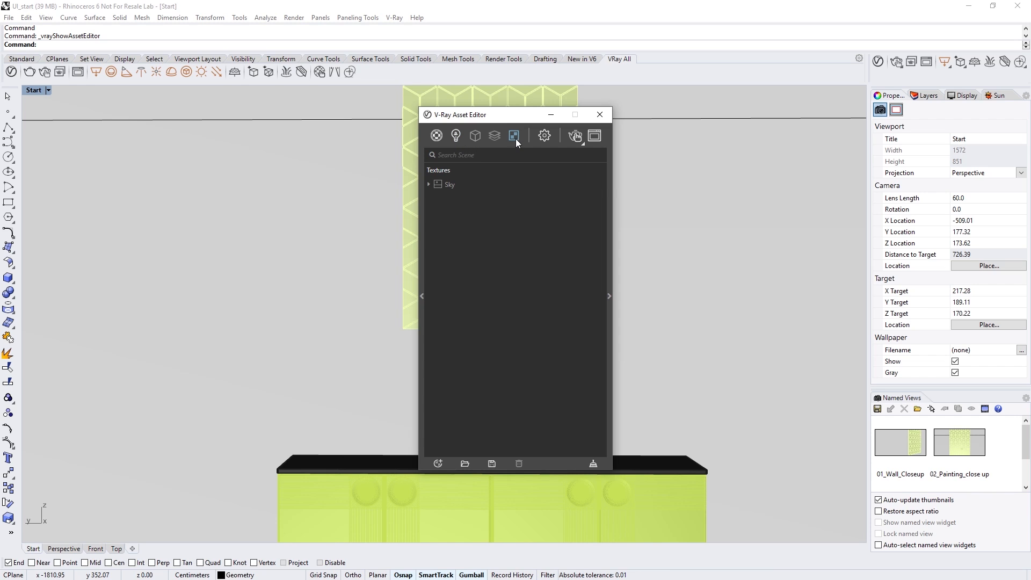
pyautogui.click(514, 135)
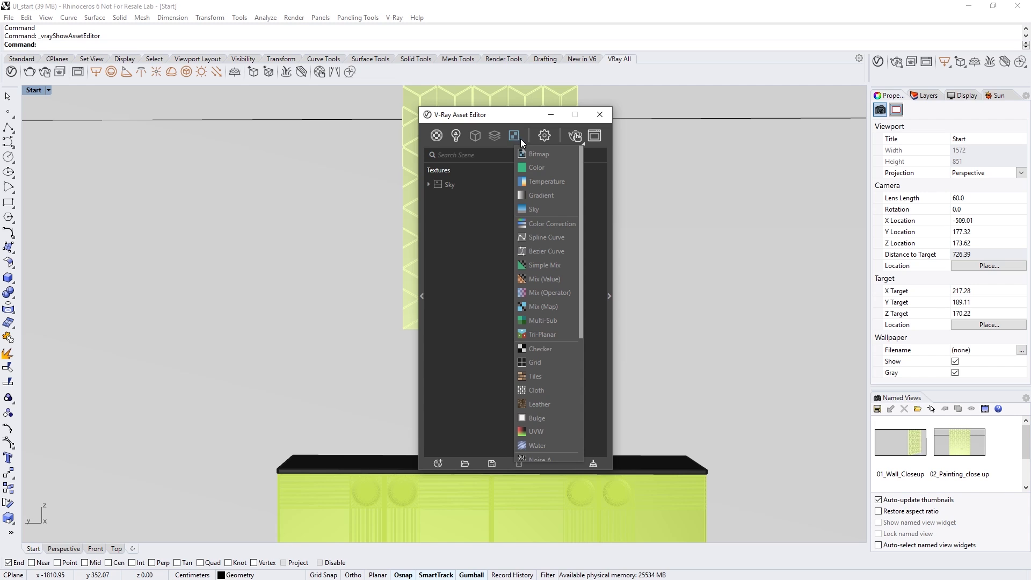
pyautogui.moveTo(579, 152)
pyautogui.mouseDown()
pyautogui.moveTo(586, 278)
pyautogui.moveTo(580, 144)
pyautogui.mouseUp()
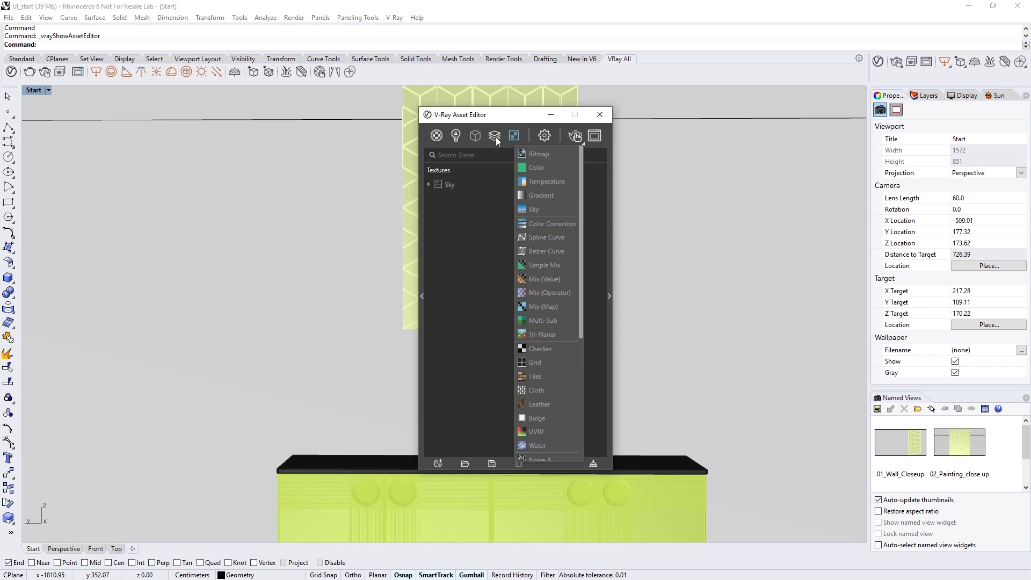
# Add the Lighting, Global Illumination, Reflection, Specular and Refraction render elements to the scene.
pyautogui.moveTo(495, 137)
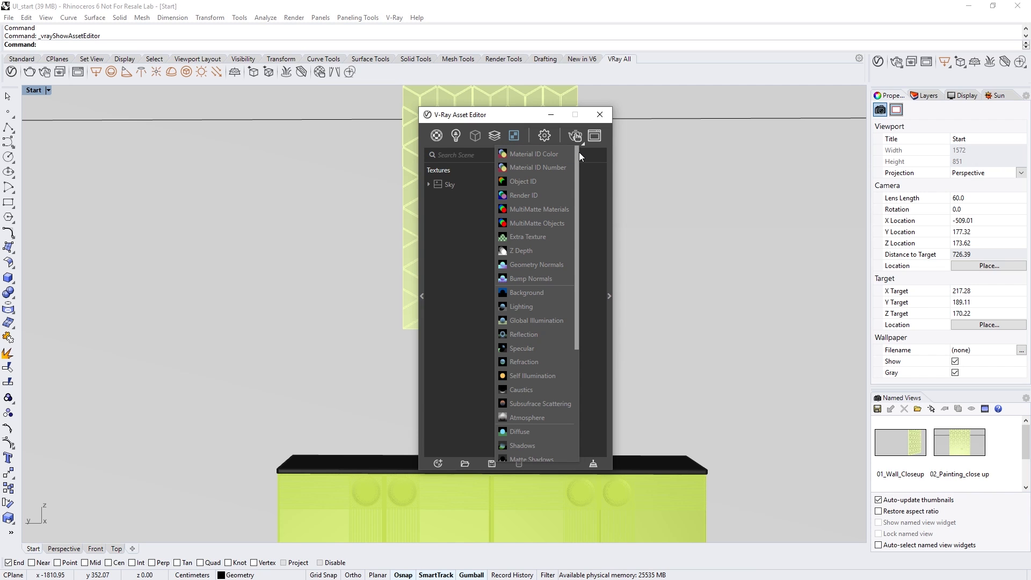
pyautogui.moveTo(578, 152); pyautogui.dragTo(580, 214)
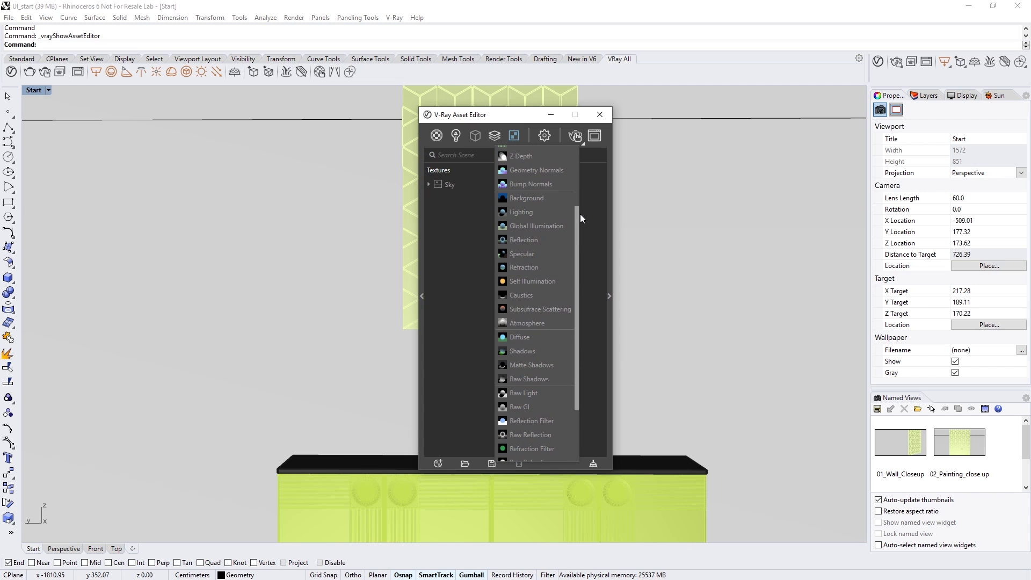
pyautogui.click(570, 212)
pyautogui.click(567, 223)
pyautogui.click(561, 240)
pyautogui.click(554, 254)
pyautogui.click(550, 266)
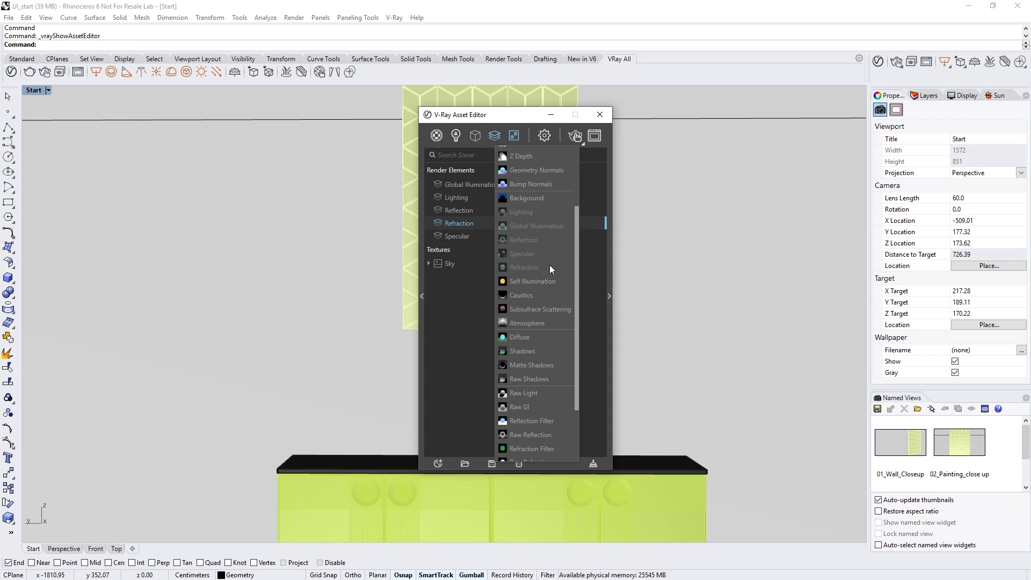
pyautogui.click(484, 283)
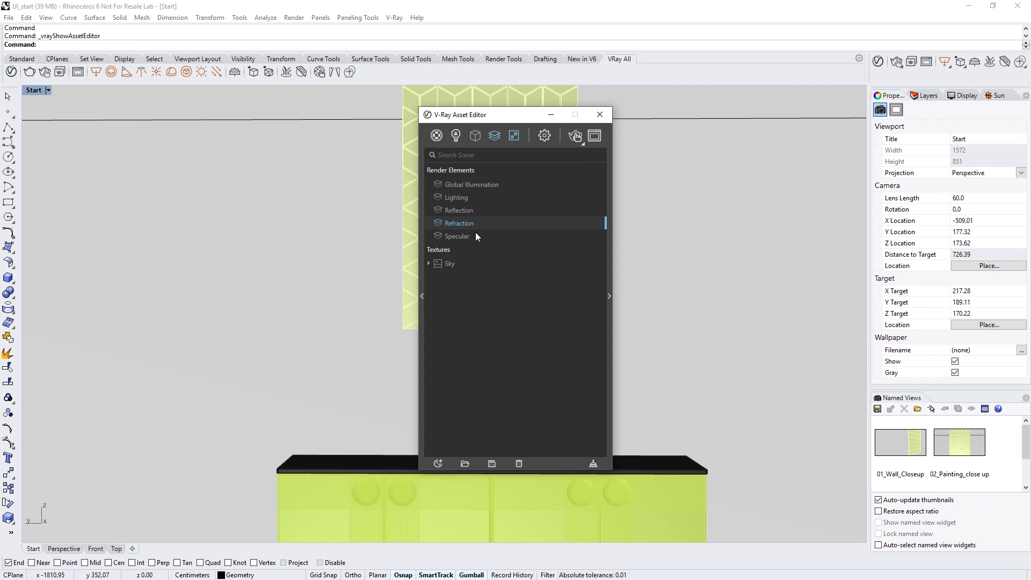
# Add a Clipper geometry asset to the scene.
pyautogui.rightClick(475, 138)
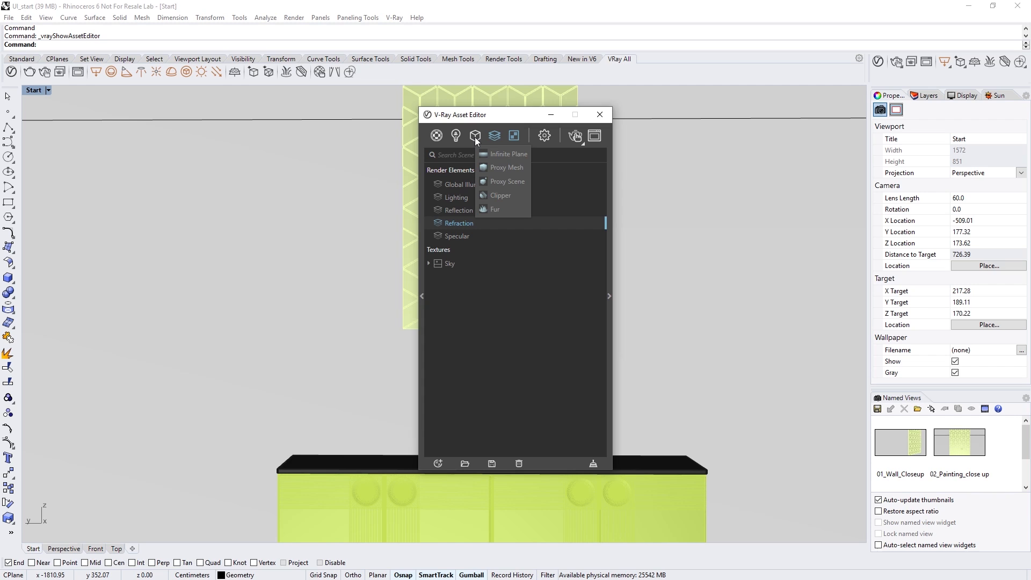
pyautogui.click(504, 196)
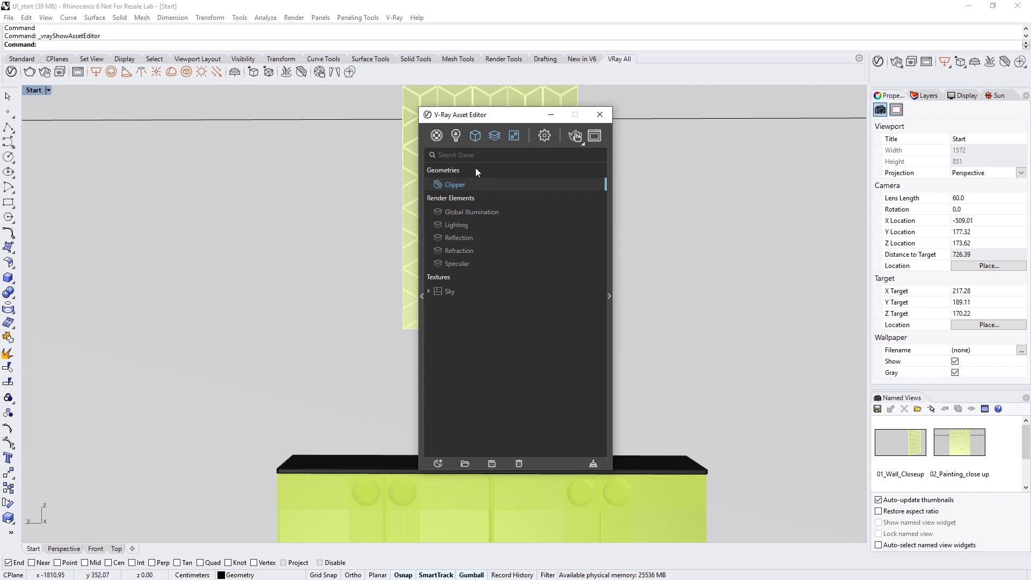
# Try different combinations of asset category filters, including all categories together, and finish with only the materials shown.
pyautogui.moveTo(456, 137)
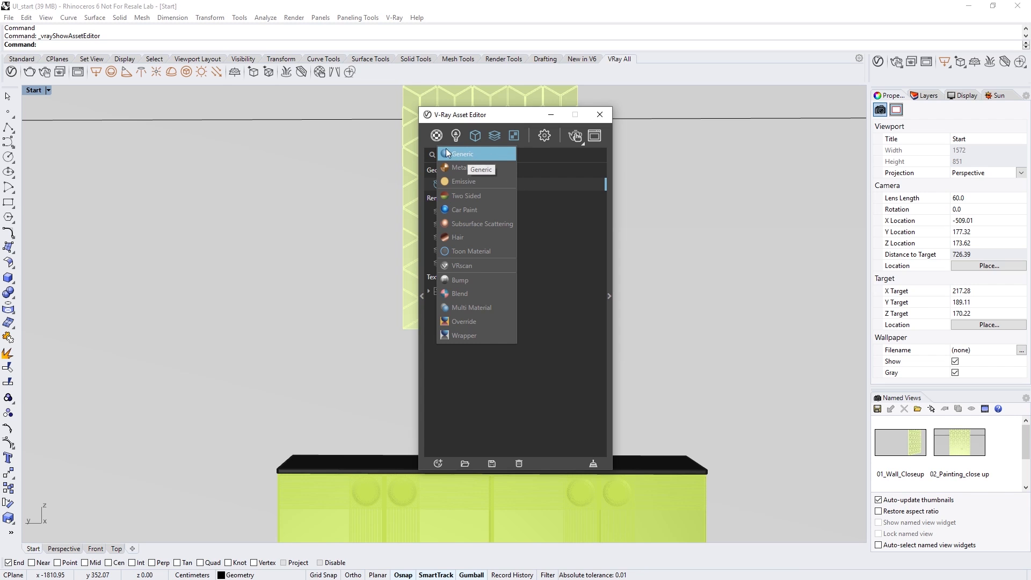
pyautogui.click(437, 135)
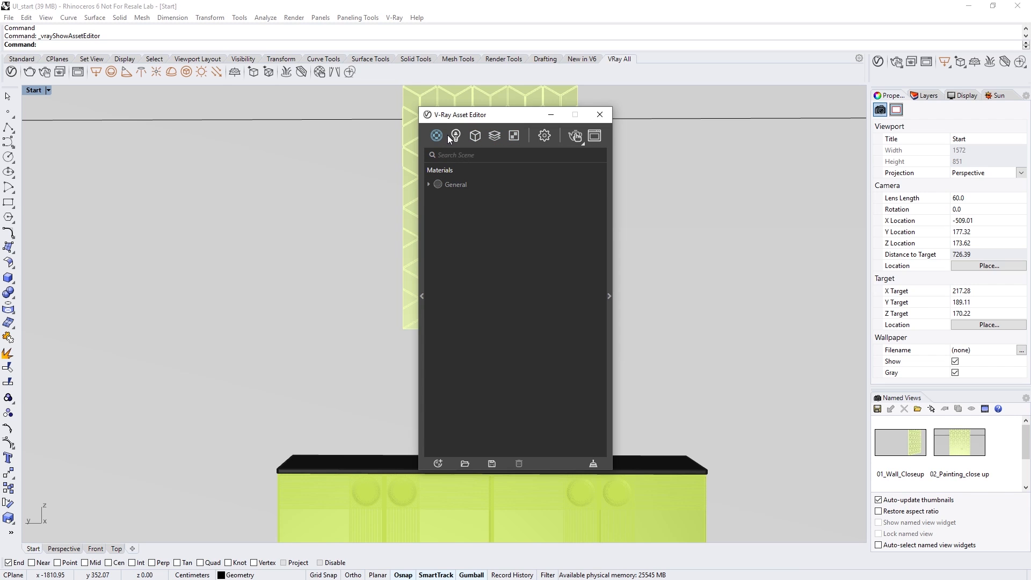
pyautogui.click(456, 137)
pyautogui.click(516, 138)
pyautogui.click(480, 137)
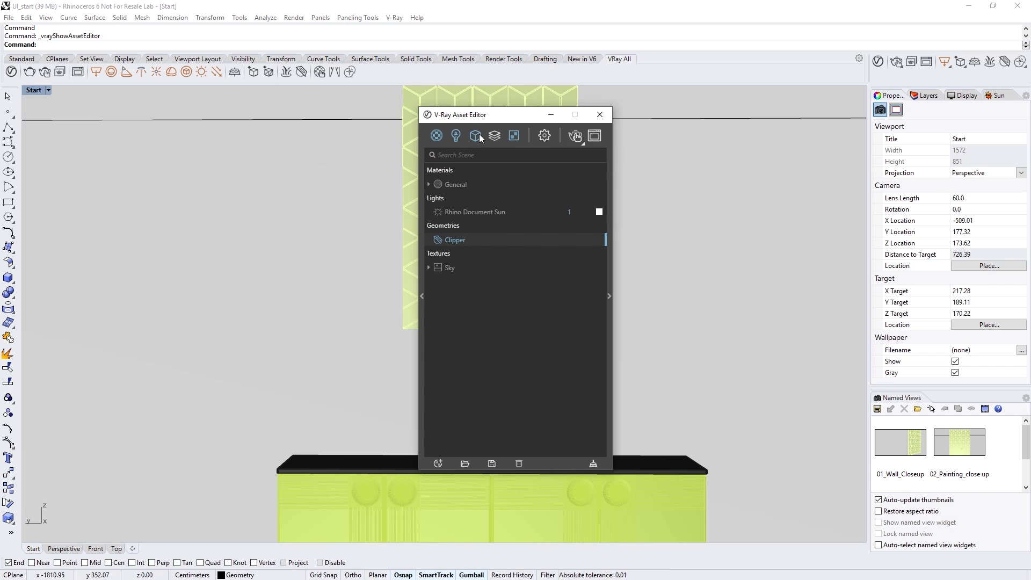
pyautogui.click(458, 134)
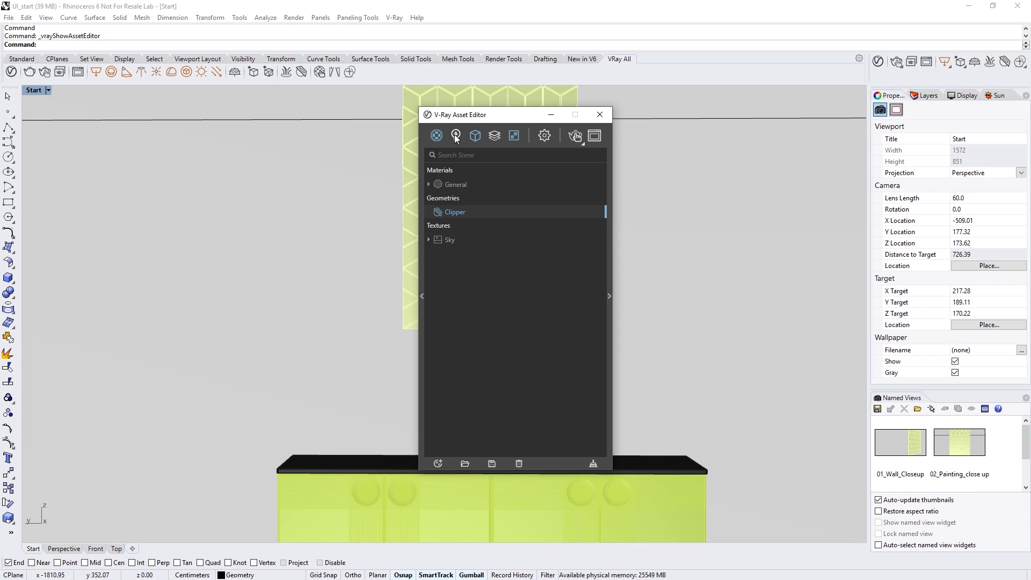
pyautogui.click(443, 136)
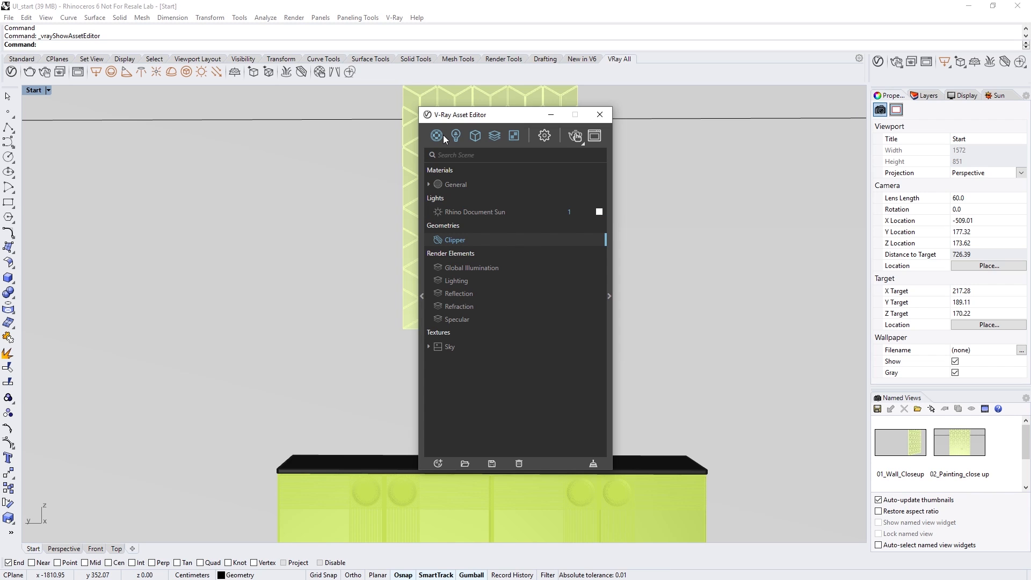
pyautogui.click(439, 136)
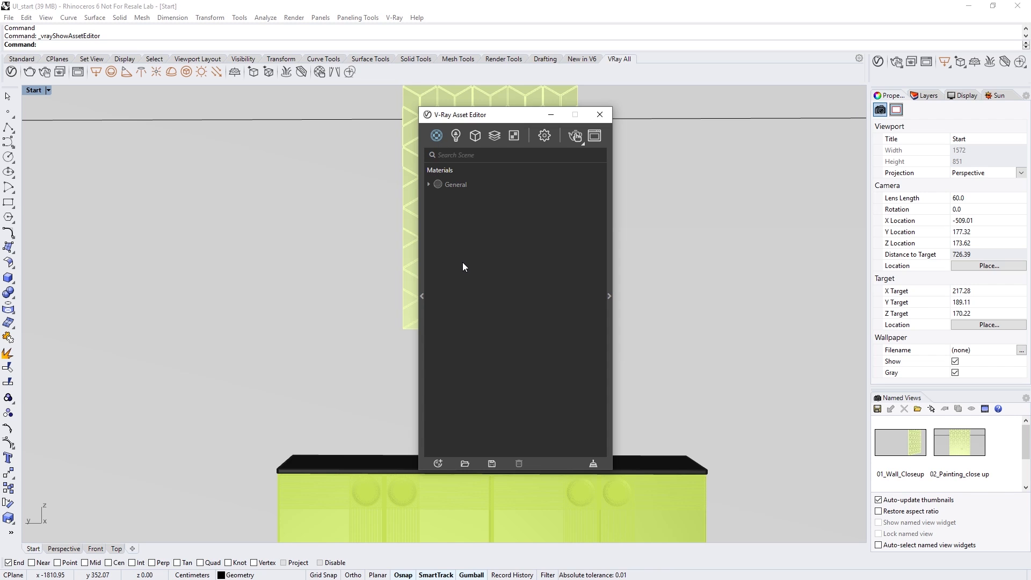
# Look through the material, texture, geometry and render element types offered for creating a new asset.
pyautogui.click(439, 463)
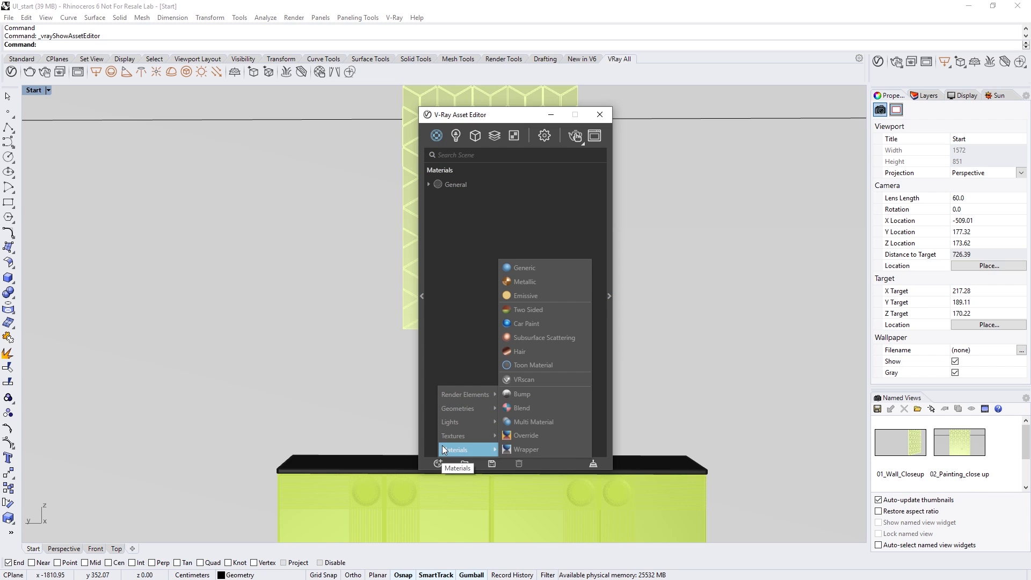
pyautogui.moveTo(442, 436)
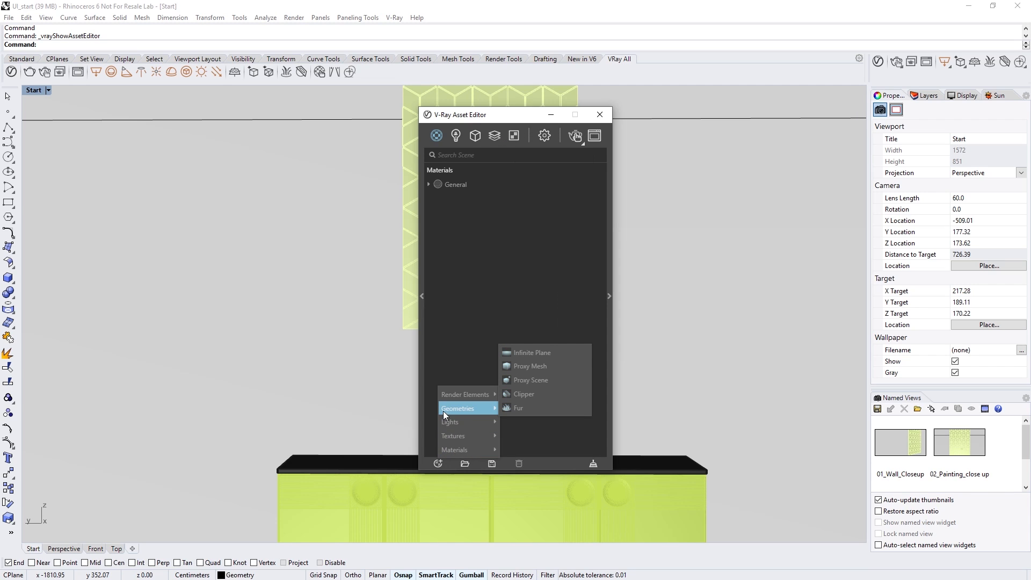
pyautogui.moveTo(443, 398)
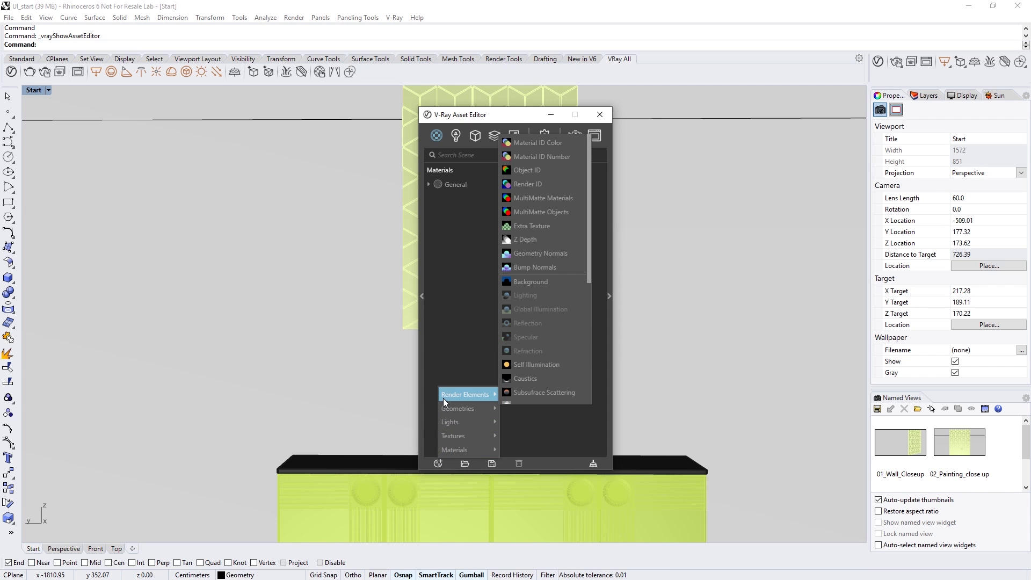
pyautogui.click(444, 362)
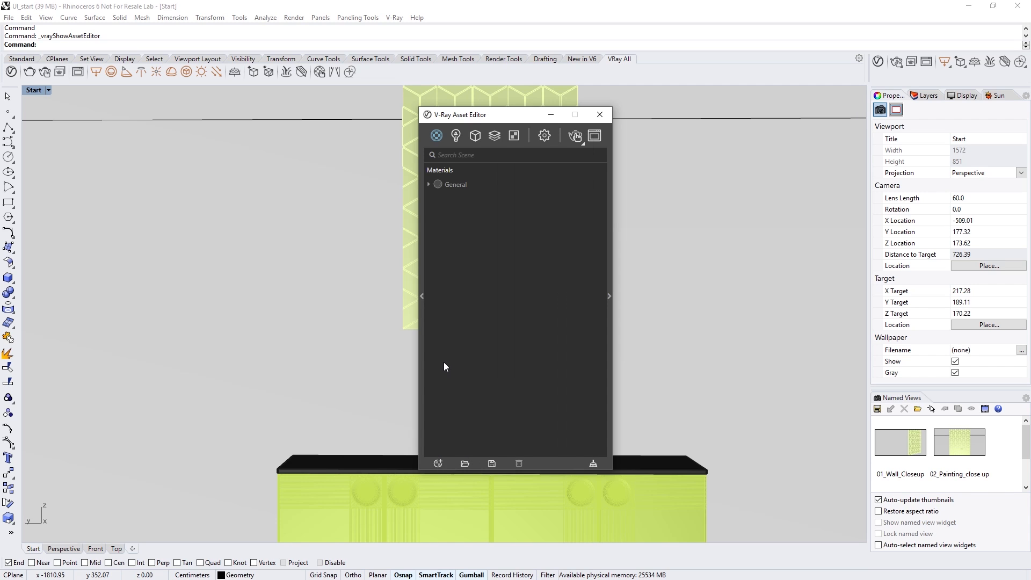
# Expand the asset library and browse its Create categories for Lights, Geometries, Elements and Textures.
pyautogui.click(422, 338)
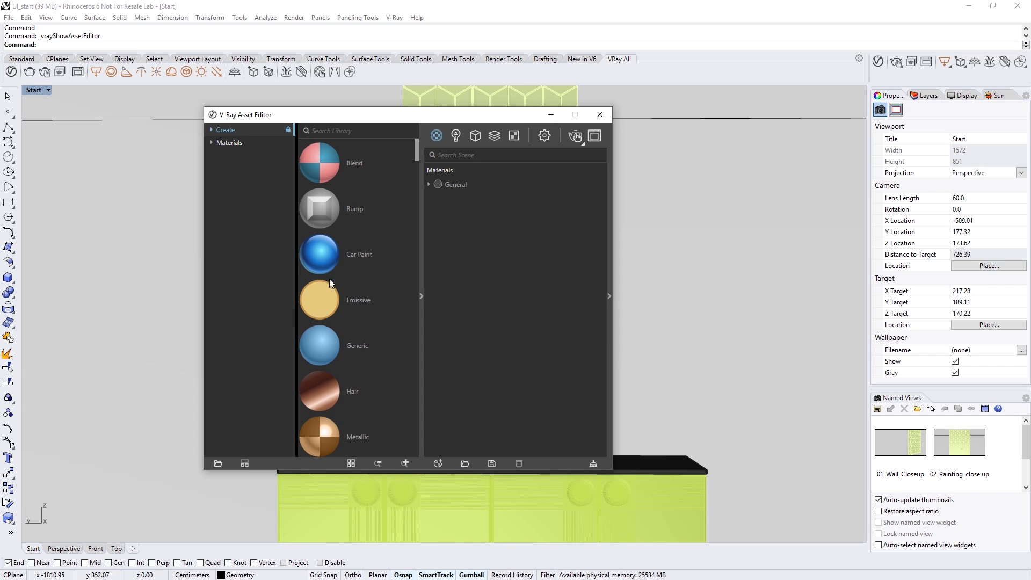
pyautogui.click(212, 131)
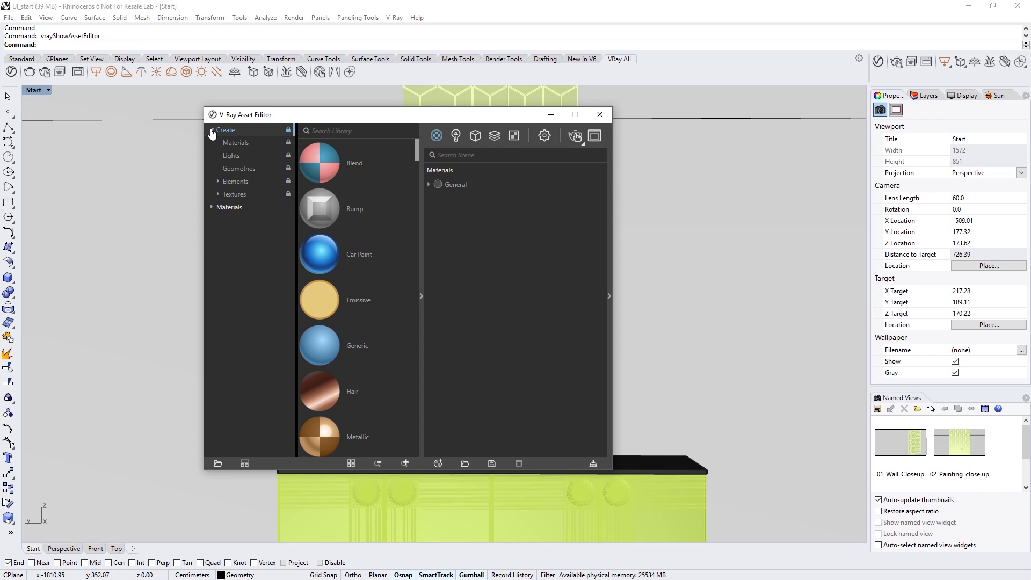
pyautogui.click(236, 154)
pyautogui.click(238, 169)
pyautogui.click(238, 182)
pyautogui.click(237, 193)
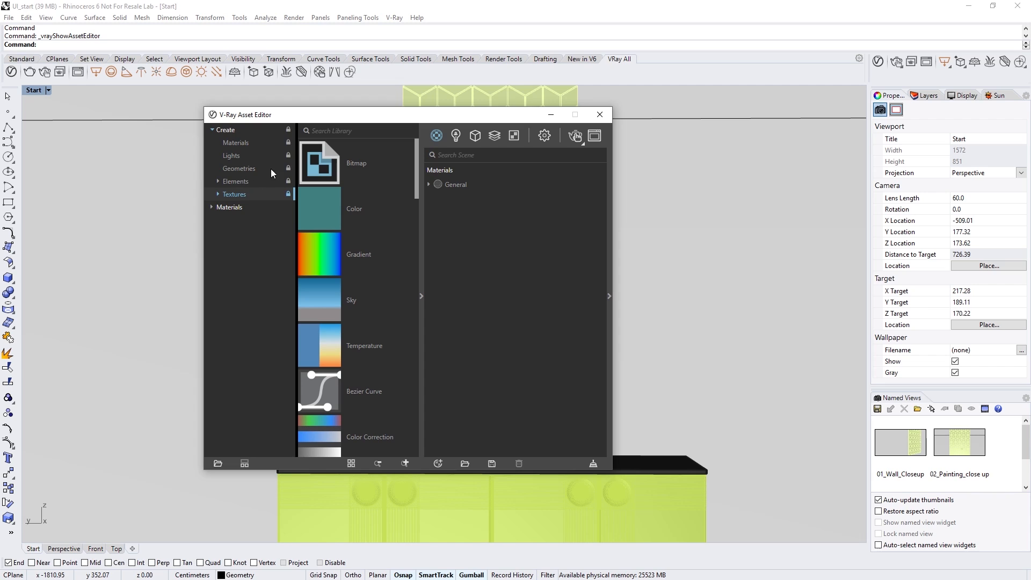
# Search the texture library for "curve" and clear the search.
pyautogui.click(359, 132)
pyautogui.write('curve')
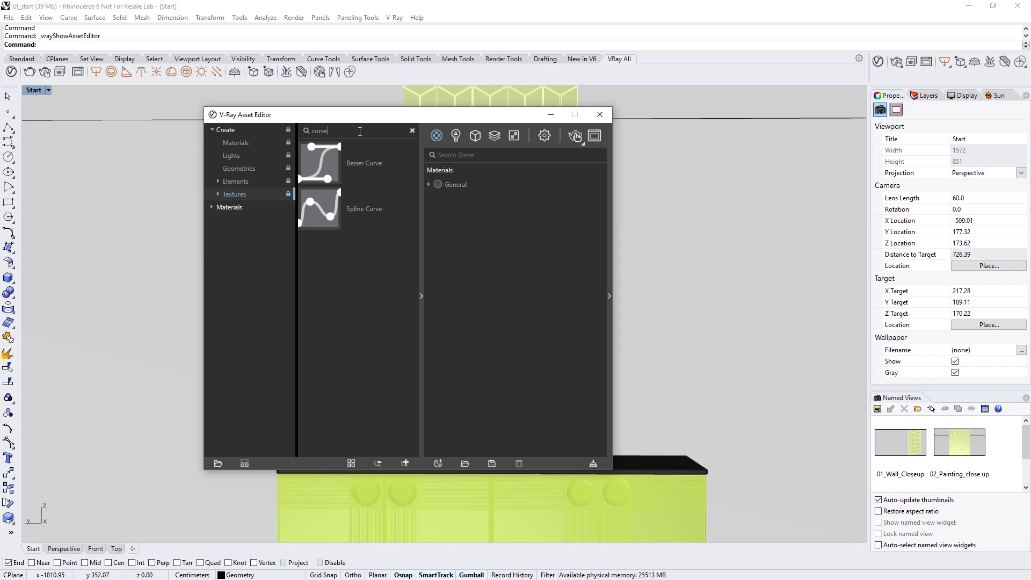
pyautogui.hotkey('ctrl', 'a')
pyautogui.press('BackSpace')
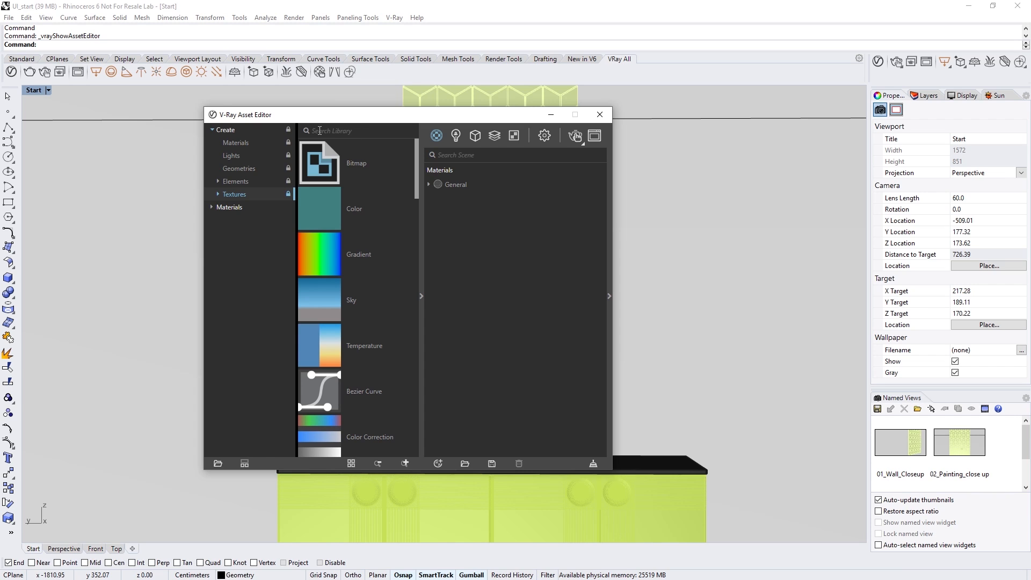
# Search the Materials library for "flooring" and add Concrete Flooring H01 2m, I01 2m and J01 2m to the scene.
pyautogui.click(212, 131)
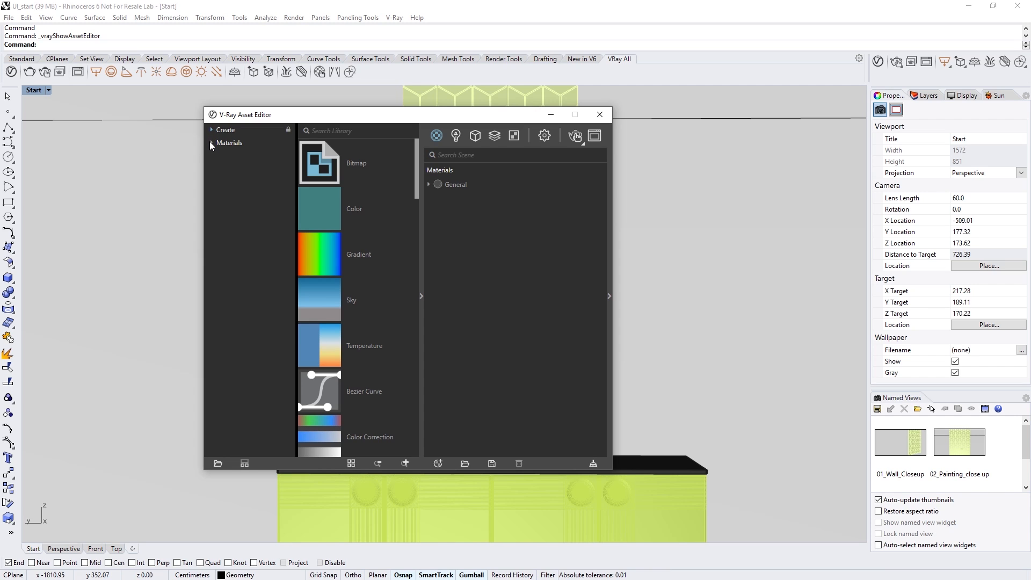
pyautogui.click(218, 142)
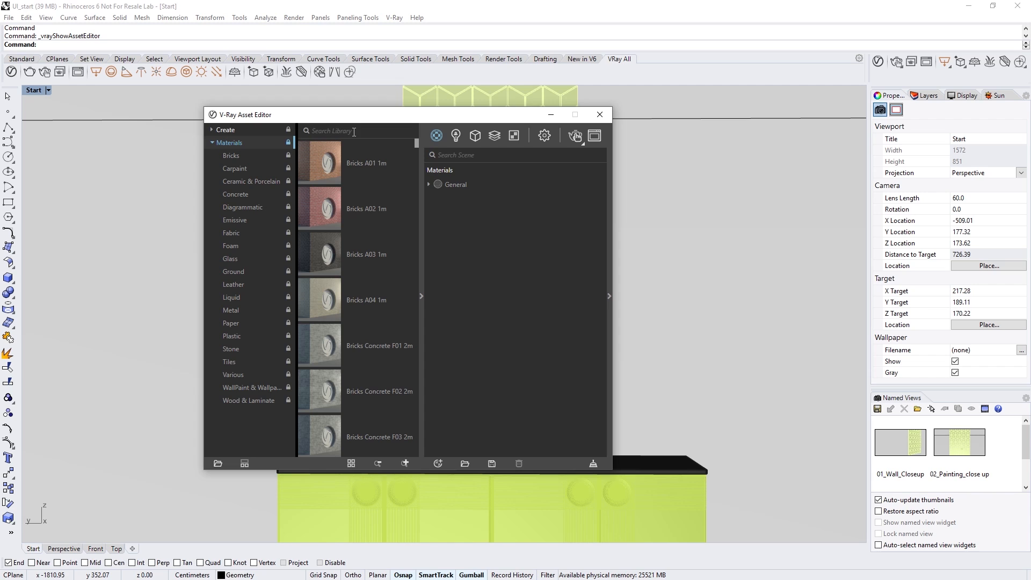
pyautogui.write('flooring')
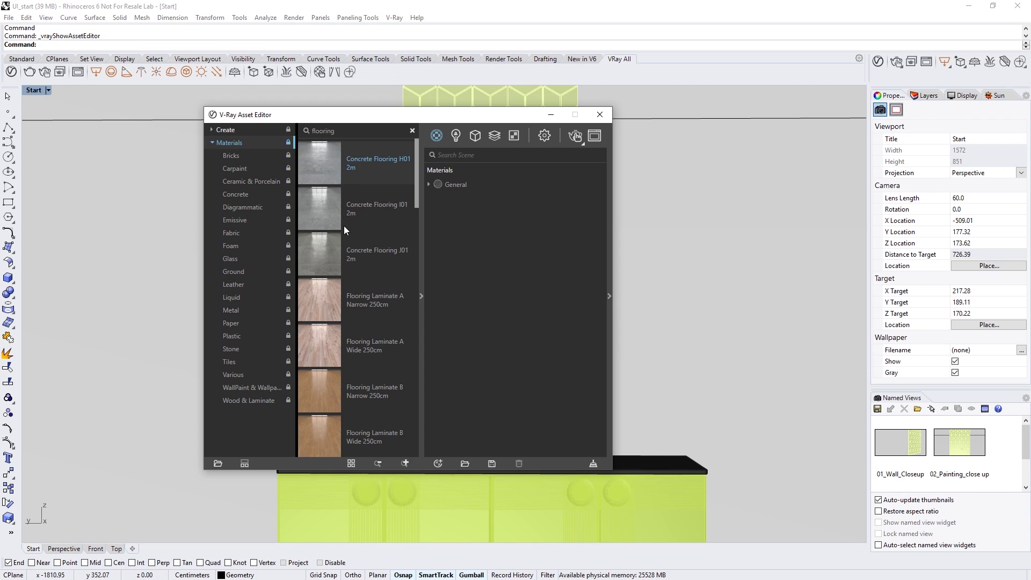
pyautogui.keyDown('shift'); pyautogui.click(350, 252); pyautogui.keyUp('shift')
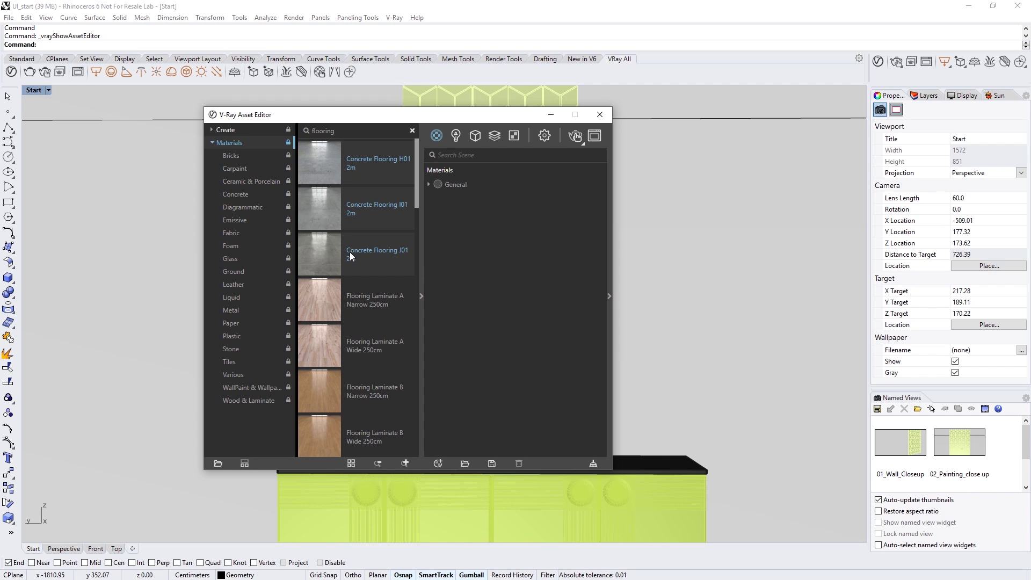
pyautogui.rightClick(350, 253)
pyautogui.click(352, 259)
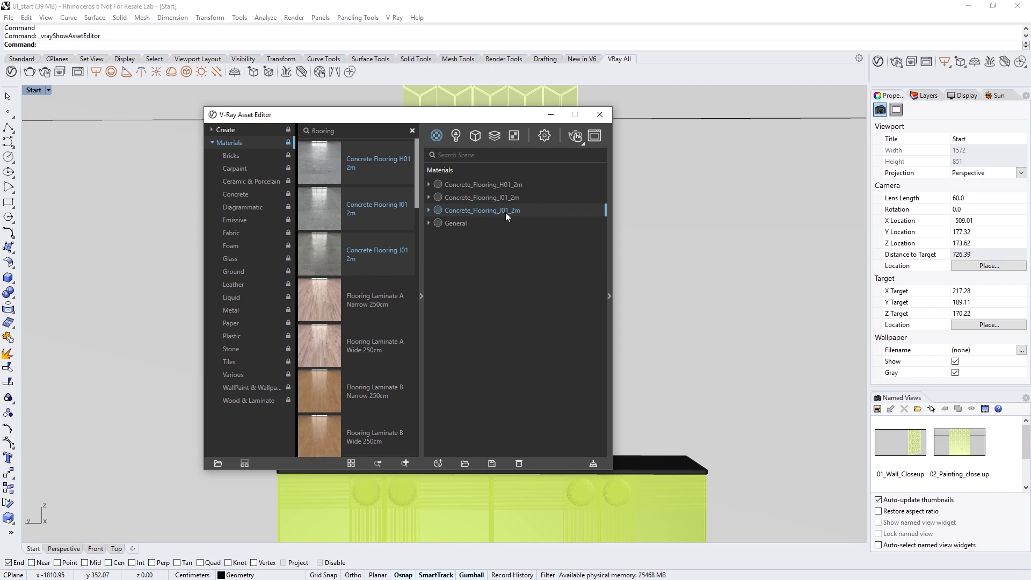
# Delete the three concrete flooring materials from the scene, then clear the library search and collapse the Materials categories.
pyautogui.click(509, 184)
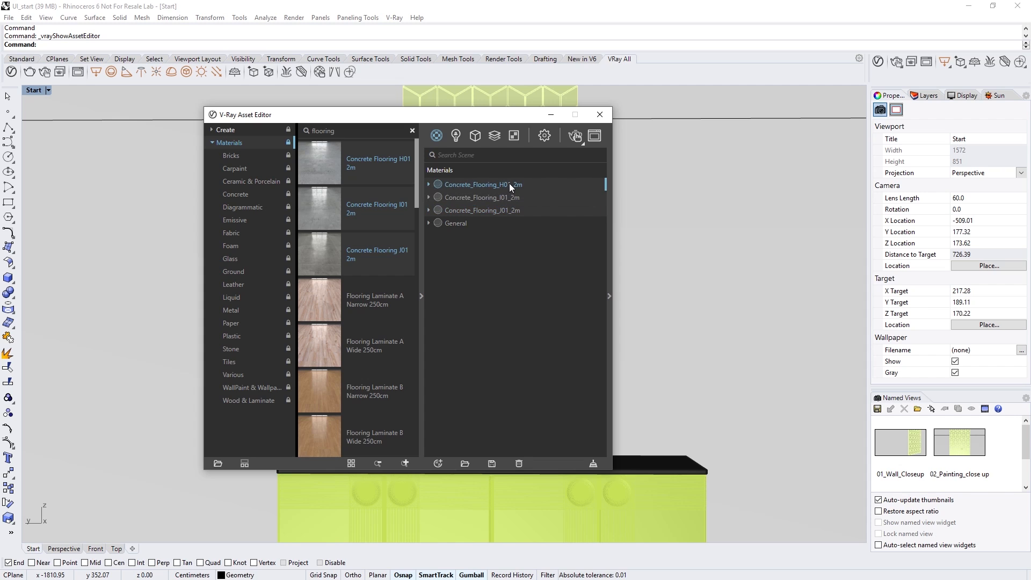
pyautogui.click(512, 205)
pyautogui.press('Delete')
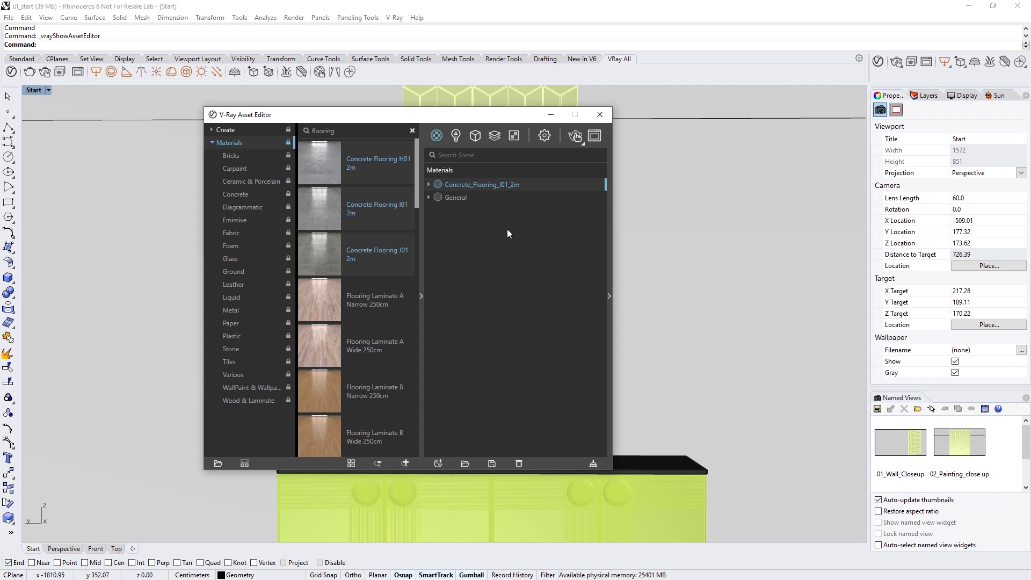
pyautogui.press('Delete')
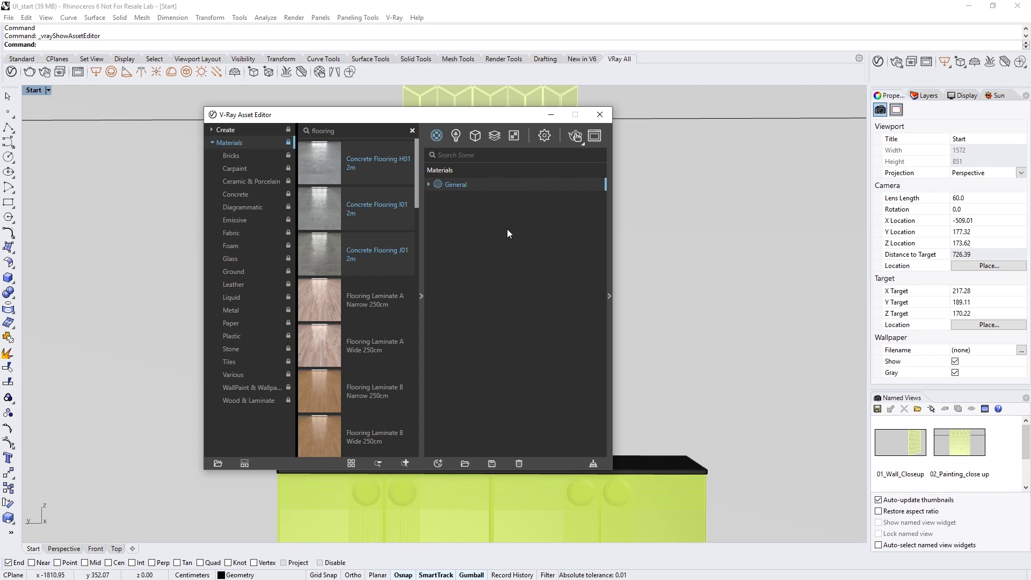
pyautogui.click(412, 130)
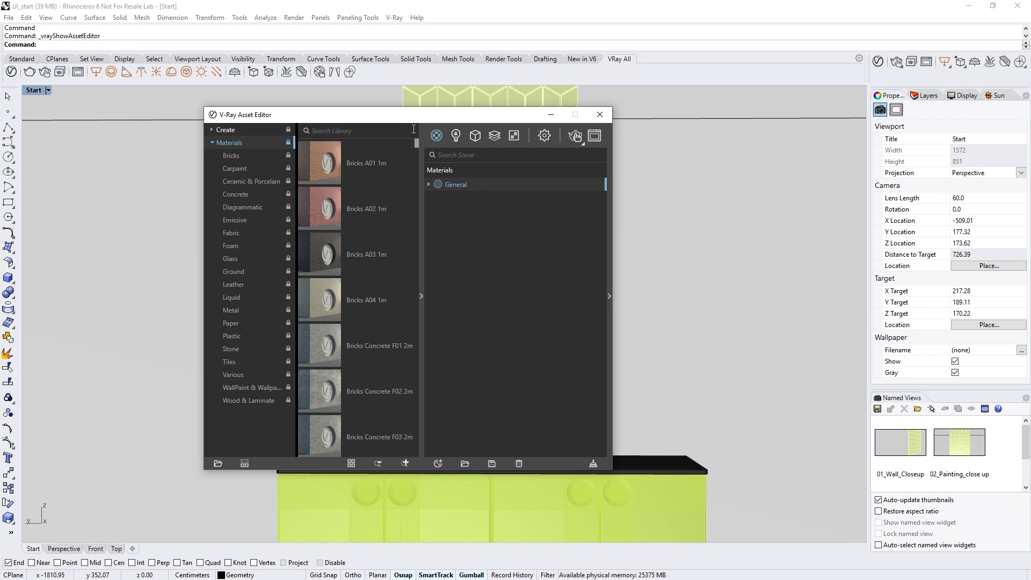
pyautogui.click(213, 142)
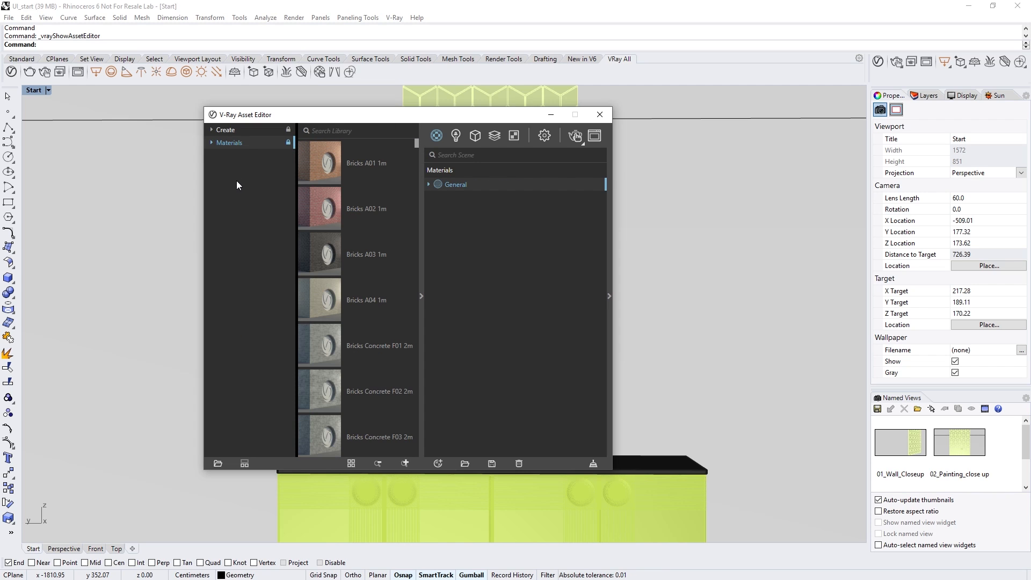
# Add the Custom Library folder from the Assets directory as a new location in the asset library.
pyautogui.click(219, 464)
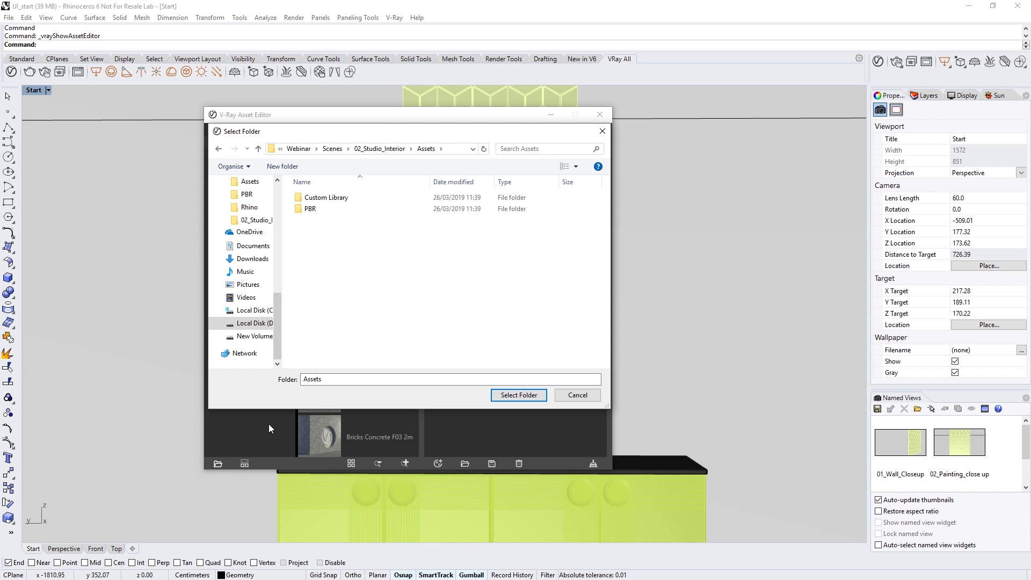
pyautogui.click(334, 198)
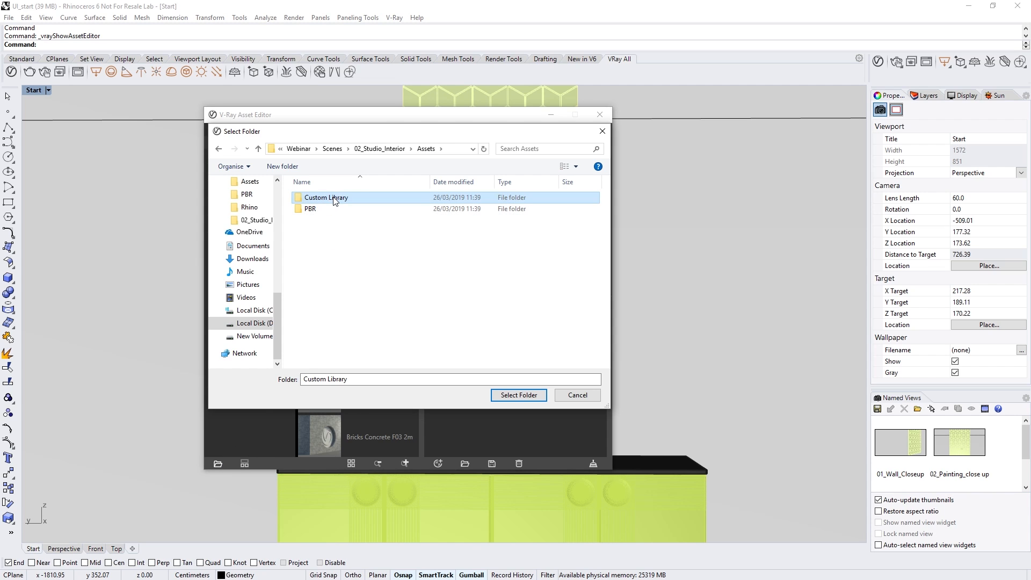
pyautogui.click(497, 397)
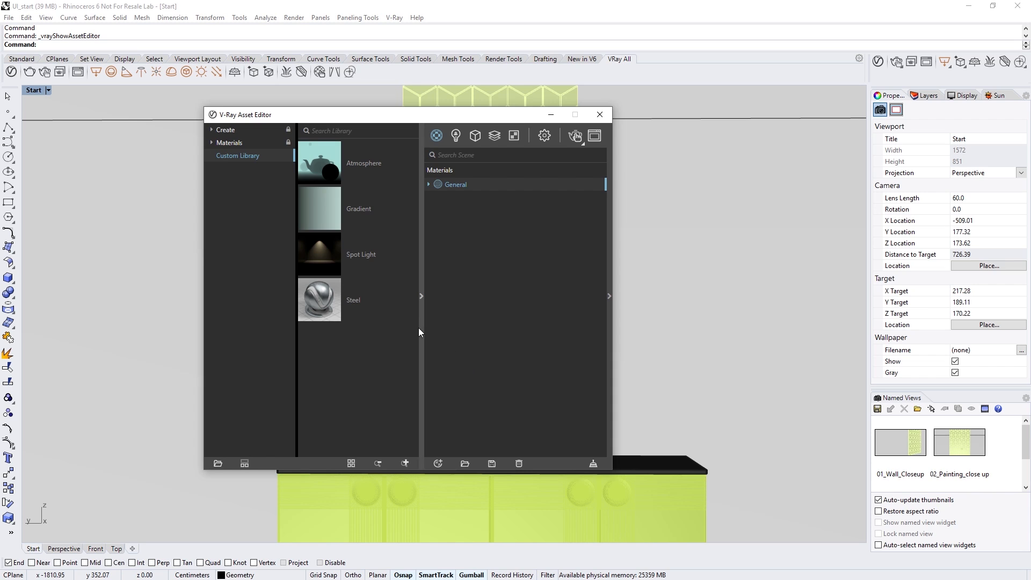
# Add the Spot Light from the Custom Library to the scene and set its intensity to 800.
pyautogui.moveTo(323, 258); pyautogui.dragTo(489, 285)
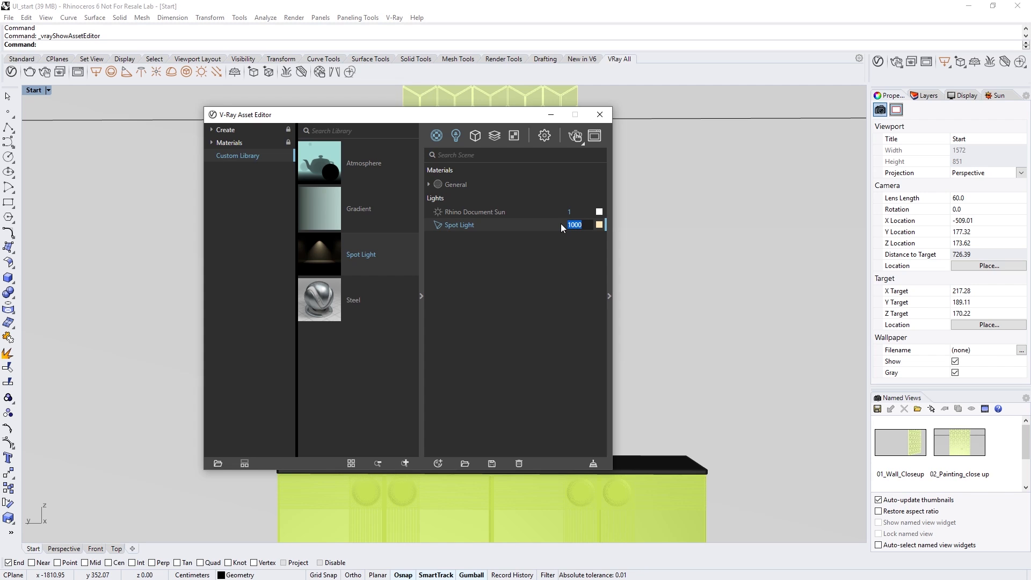
pyautogui.write('800')
pyautogui.press('Return')
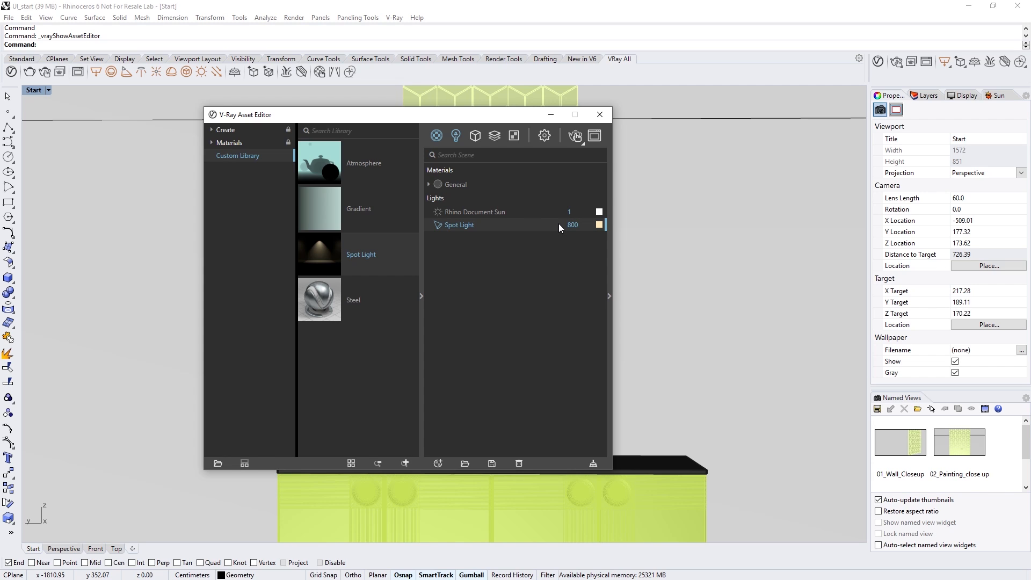
# Try saving the modified Spot Light back to the Custom Library, dismiss the replacement option, and delete the light from the scene.
pyautogui.moveTo(474, 229); pyautogui.dragTo(378, 261)
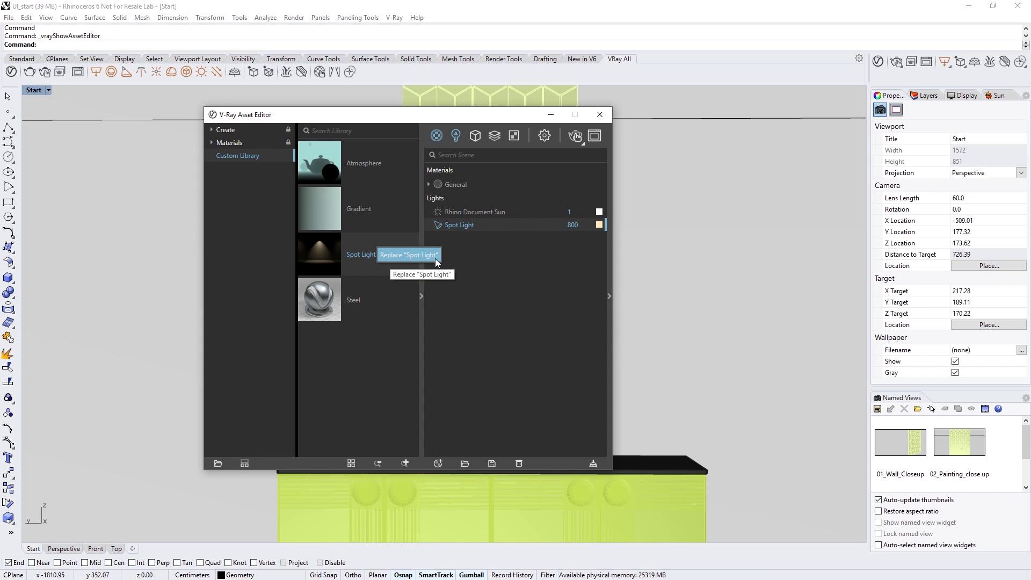
pyautogui.click(466, 259)
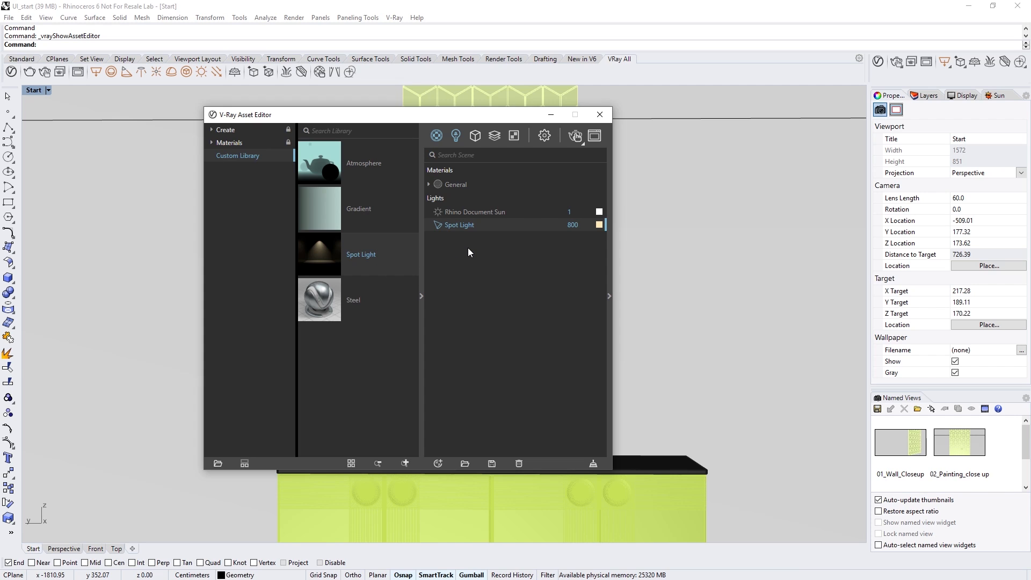
pyautogui.press('Delete')
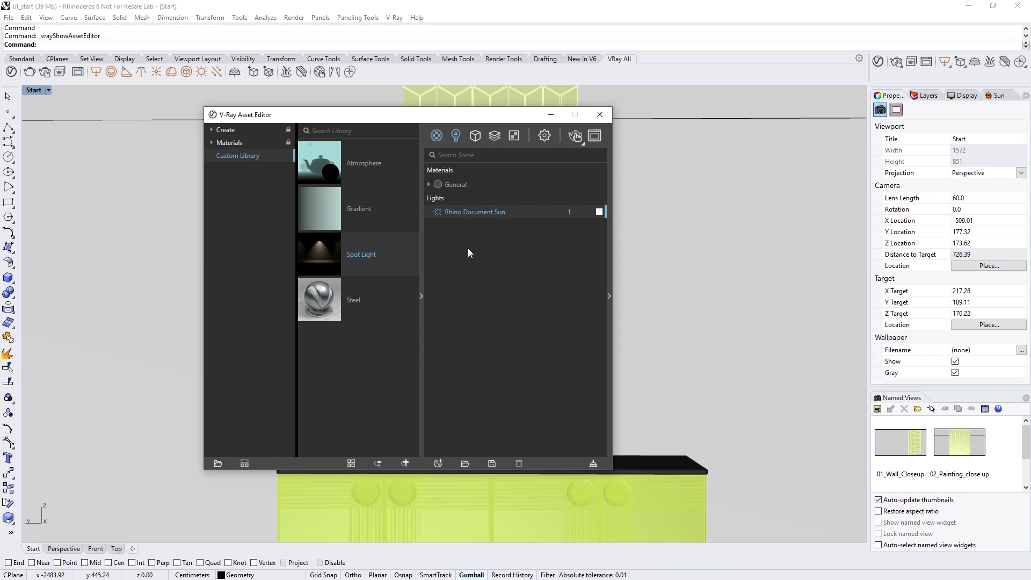
# Collapse the asset library, restore the 01_Wall_Closeup named view, and create a Generic material named Bricks.
pyautogui.click(422, 246)
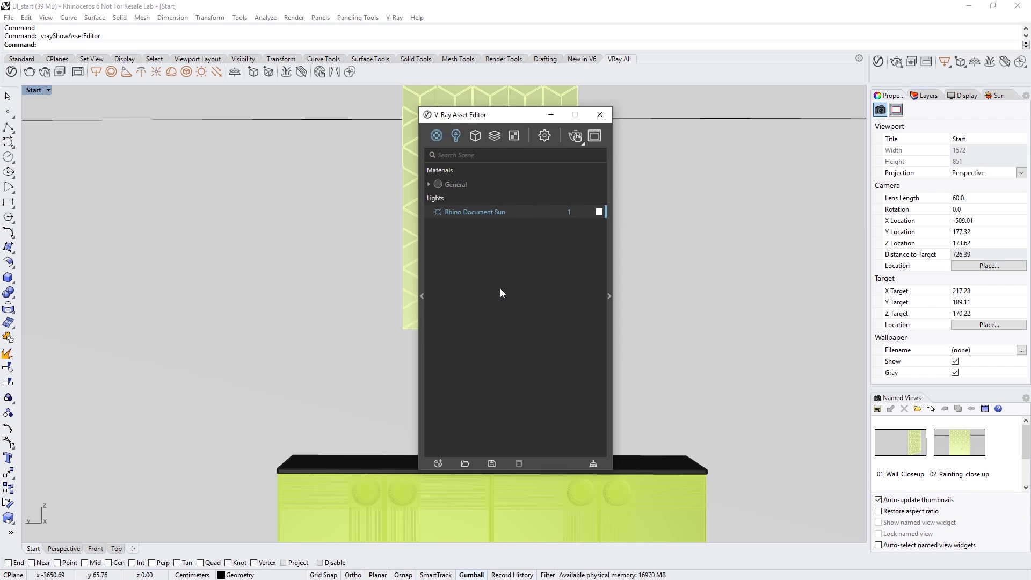
pyautogui.doubleClick(894, 443)
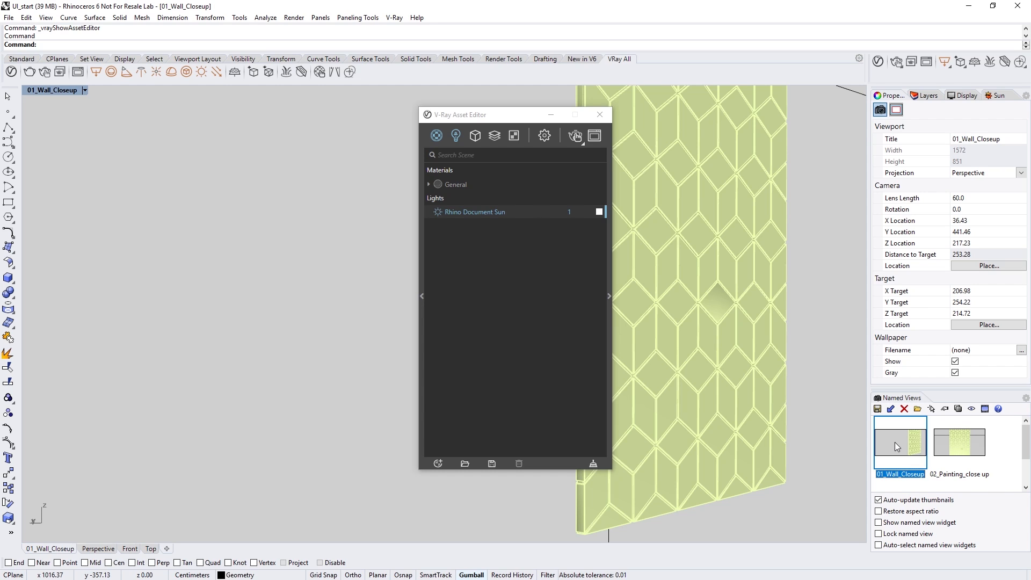
pyautogui.click(437, 136)
pyautogui.click(437, 137)
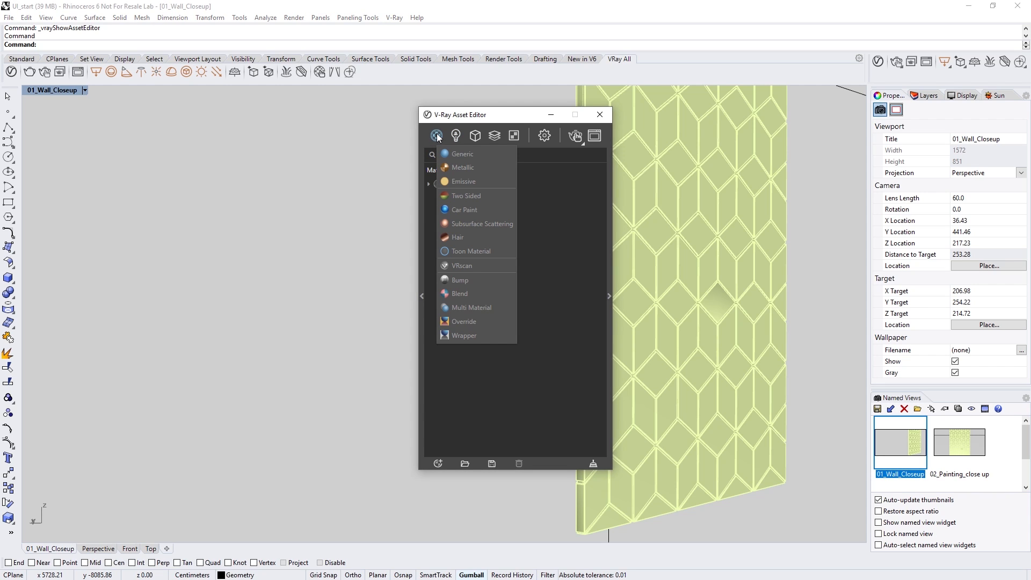
pyautogui.click(477, 155)
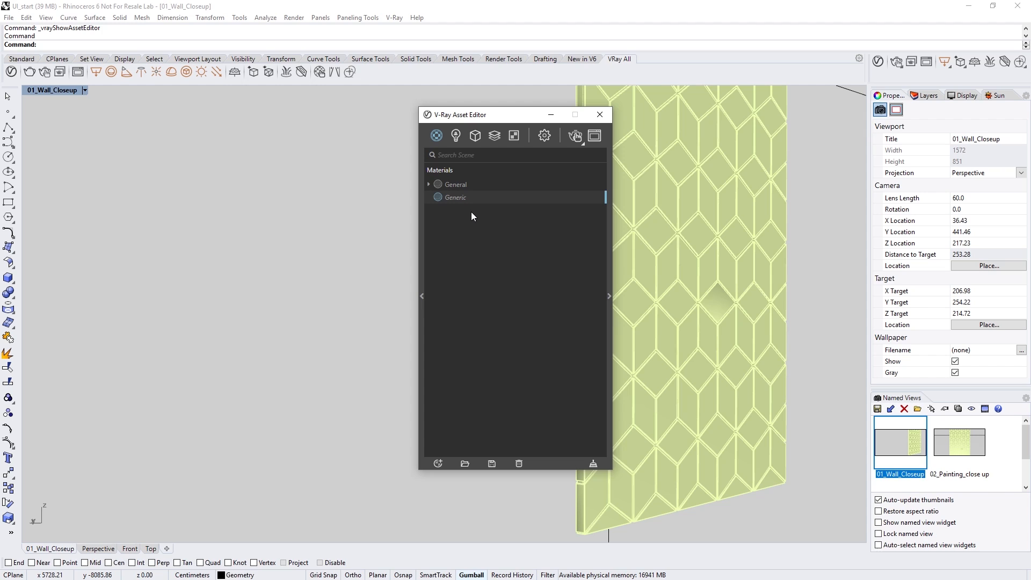
pyautogui.write('Bricks')
pyautogui.press('Return')
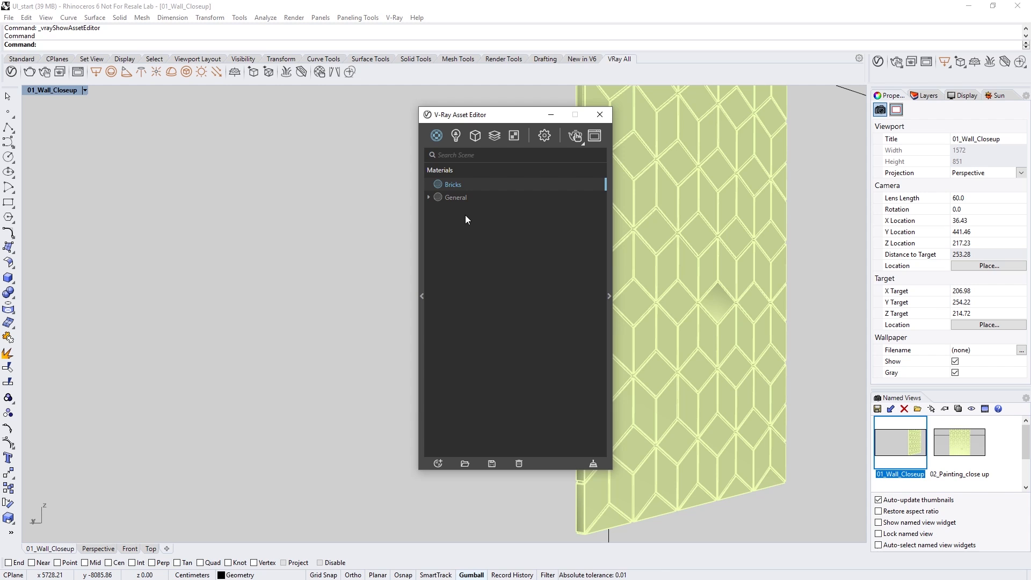
# Apply the Bricks material to the wall surface behind the patterned panel and move the Asset Editor clear of the panel.
pyautogui.click(390, 230)
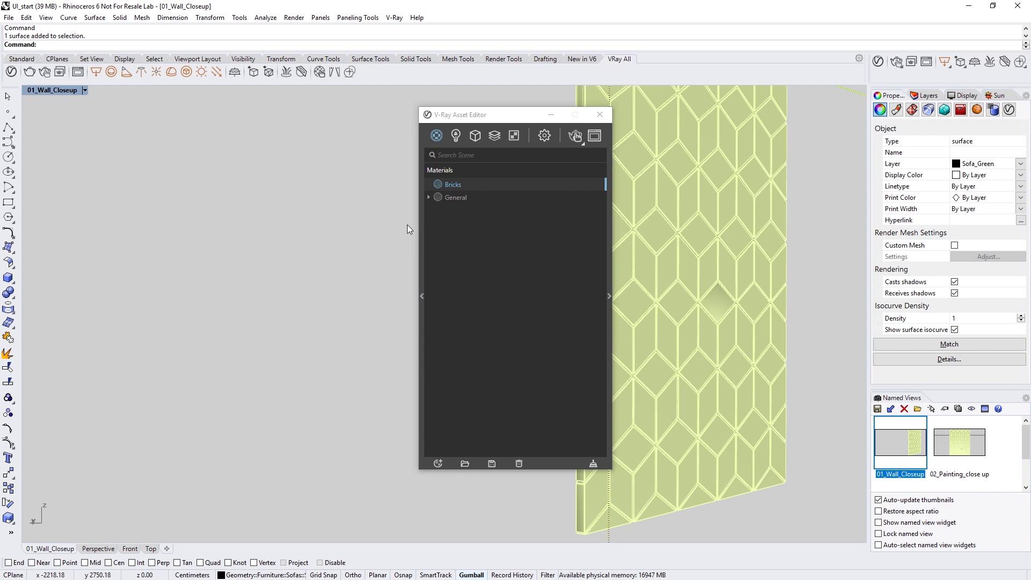
pyautogui.rightClick(456, 185)
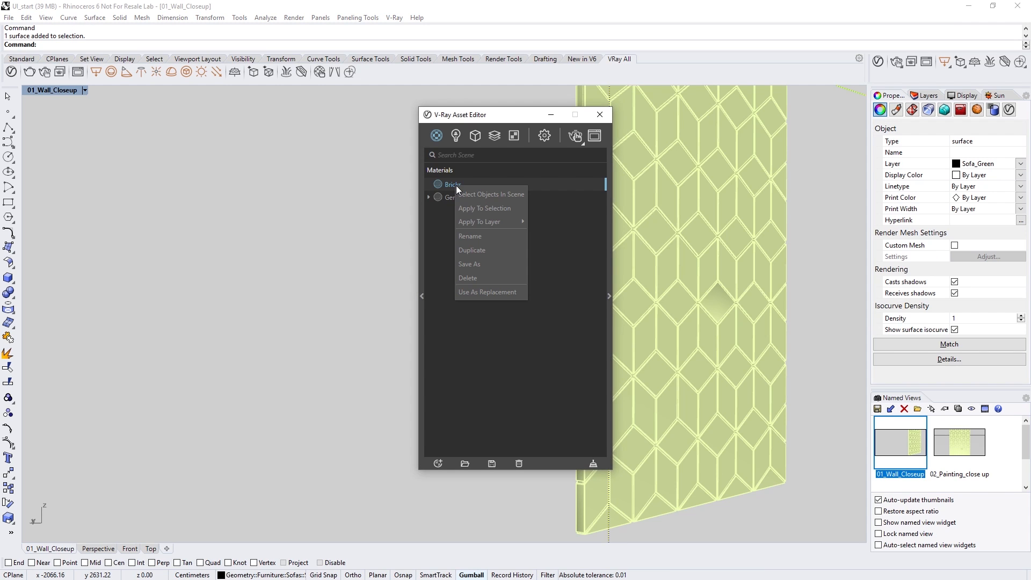
pyautogui.click(465, 208)
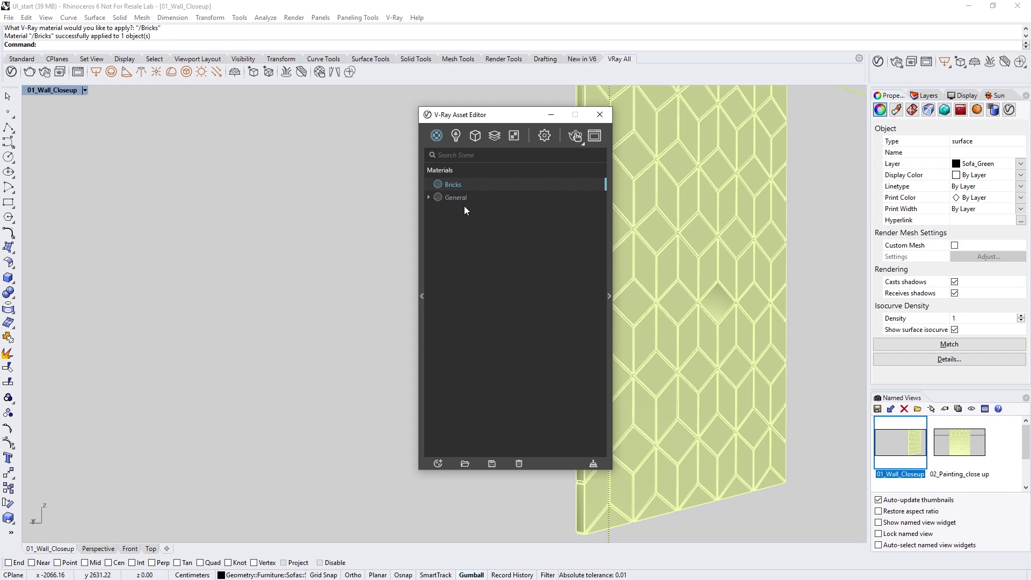
pyautogui.moveTo(521, 117); pyautogui.dragTo(213, 134)
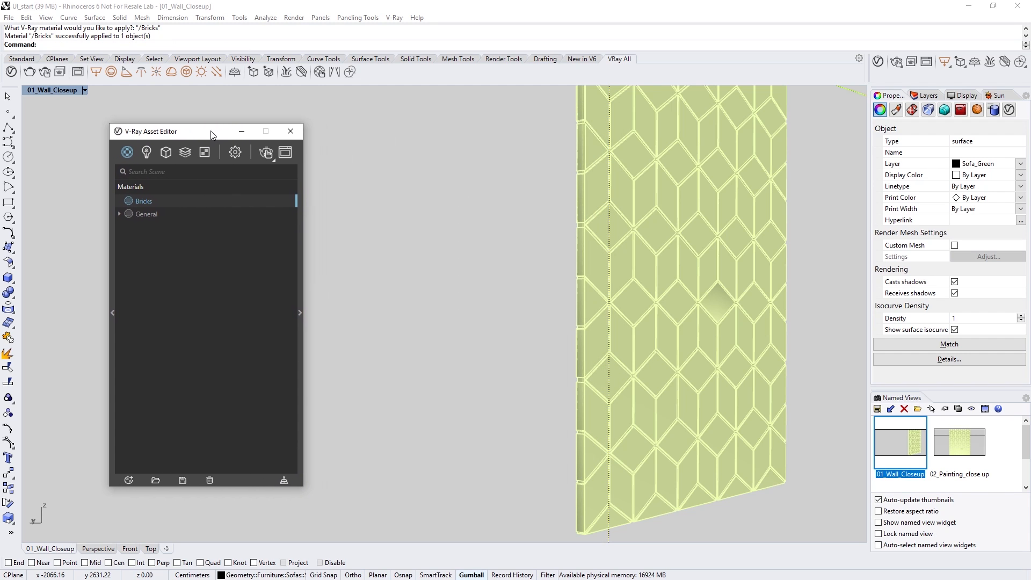
# Expand the Bricks material's settings, enlarge its preview slightly, and switch to the advanced parameters and back to basic.
pyautogui.click(299, 263)
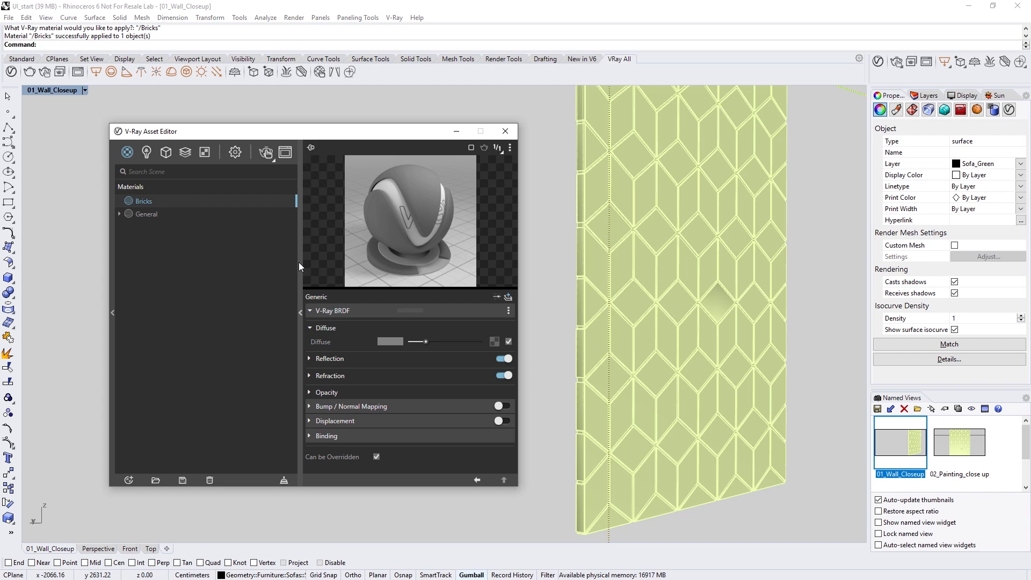
pyautogui.moveTo(317, 285)
pyautogui.mouseDown()
pyautogui.moveTo(317, 302)
pyautogui.moveTo(317, 287)
pyautogui.mouseUp()
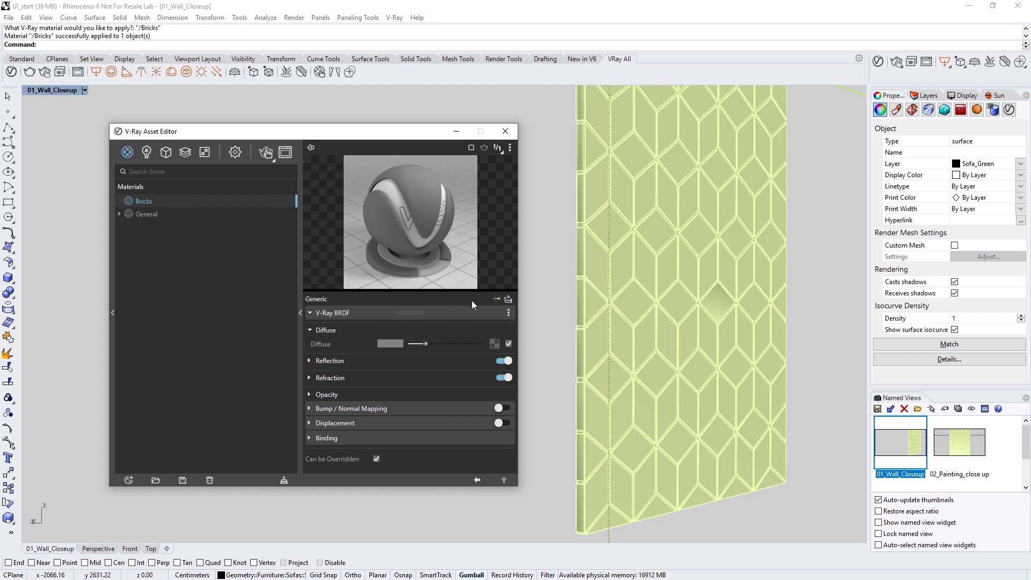
pyautogui.click(493, 301)
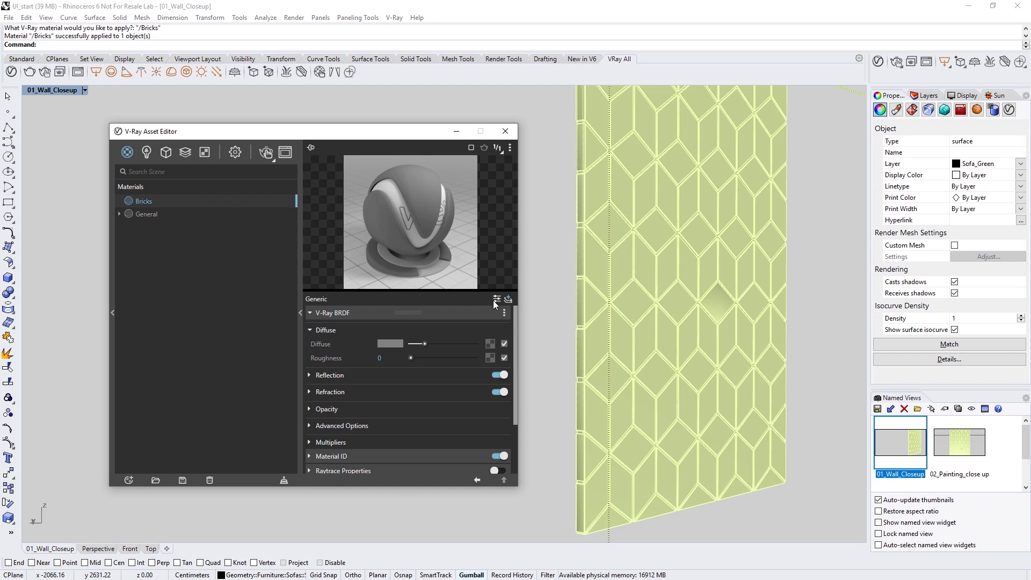
pyautogui.click(494, 301)
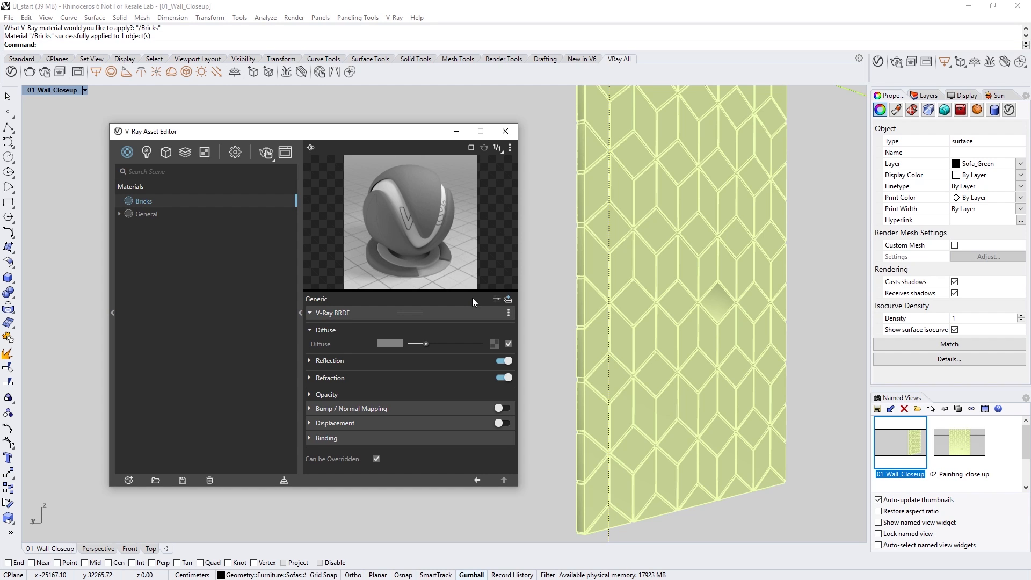
# Load the Bricks_diffuse_1 bitmap as the Bricks material's diffuse texture and set the material preview to Wall Closeup.
pyautogui.click(493, 343)
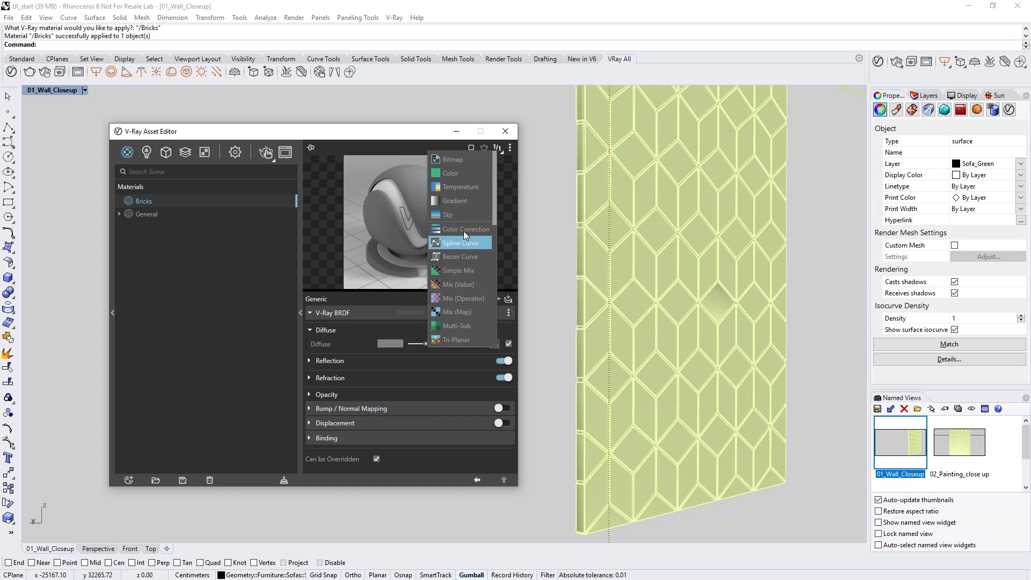
pyautogui.click(466, 159)
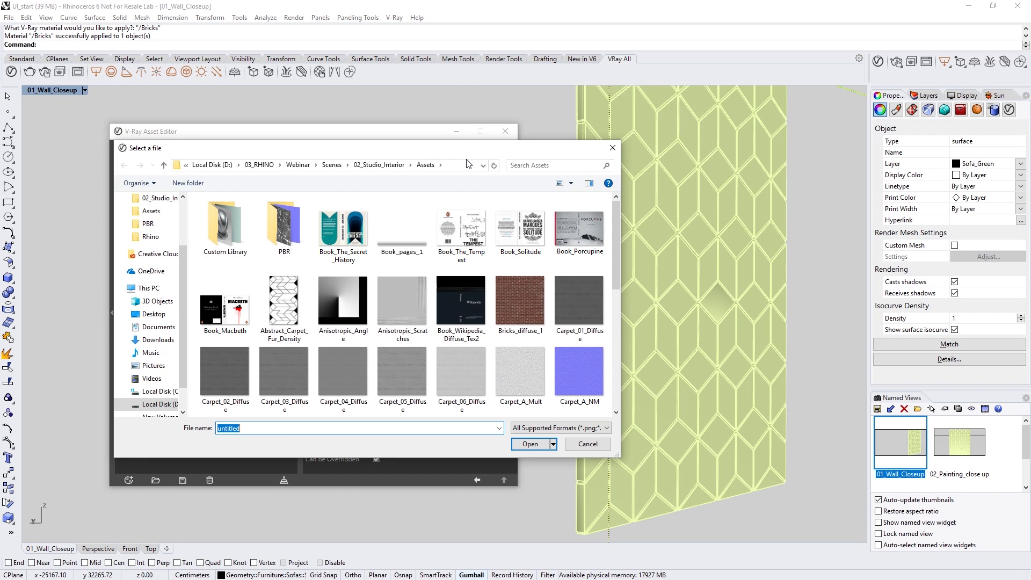
pyautogui.click(514, 295)
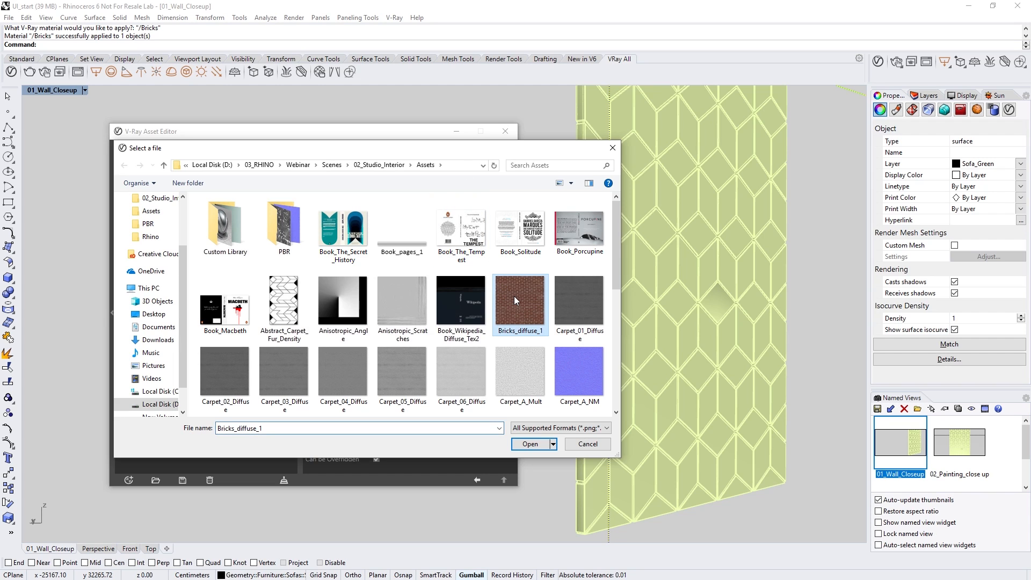
pyautogui.click(527, 444)
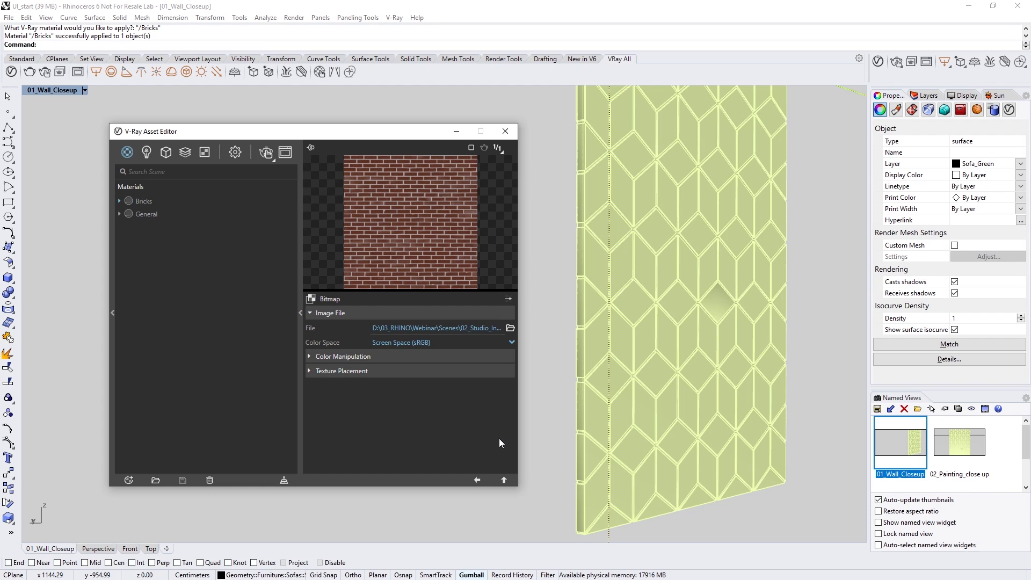
pyautogui.click(505, 481)
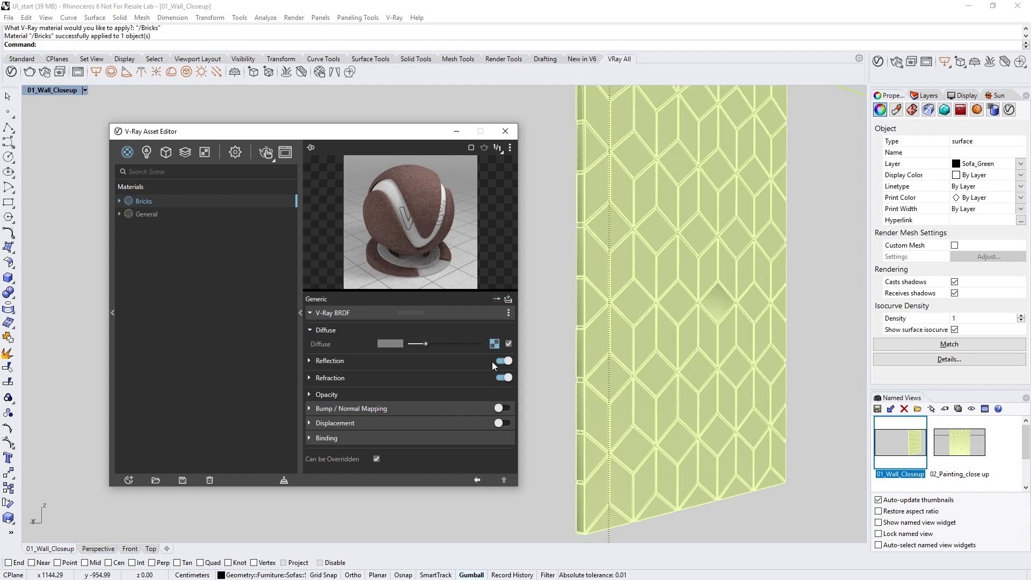
pyautogui.click(509, 152)
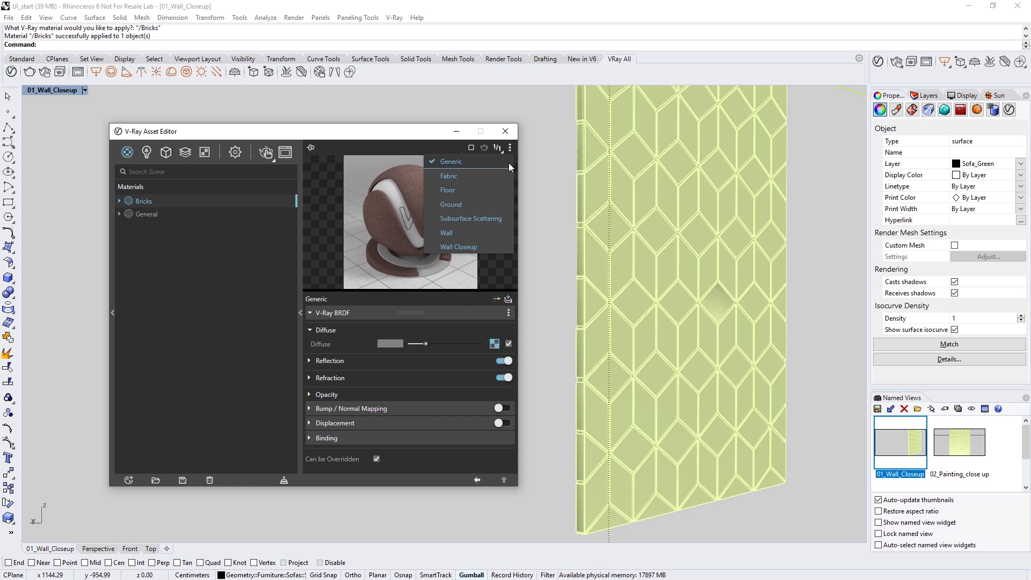
pyautogui.click(496, 245)
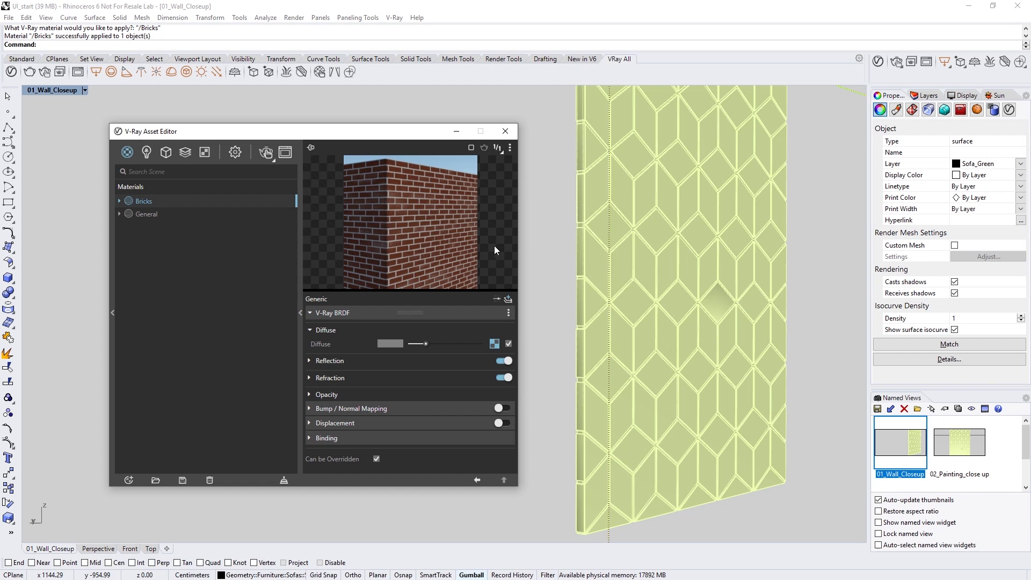
# Enable Bump / Normal Mapping on the Bricks material and paste the diffuse texture as a copy into the Bump Map.
pyautogui.click(459, 408)
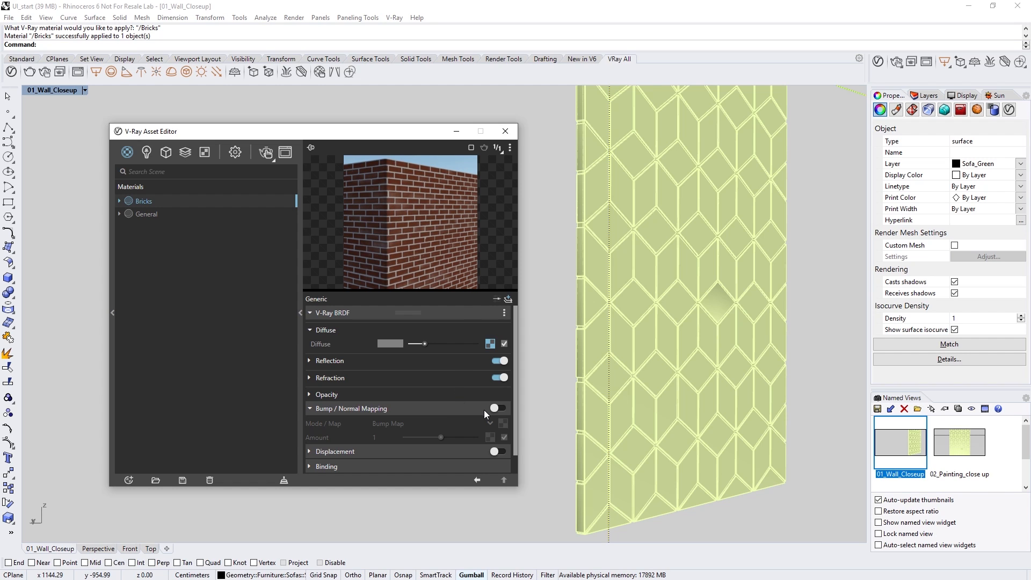
pyautogui.click(498, 409)
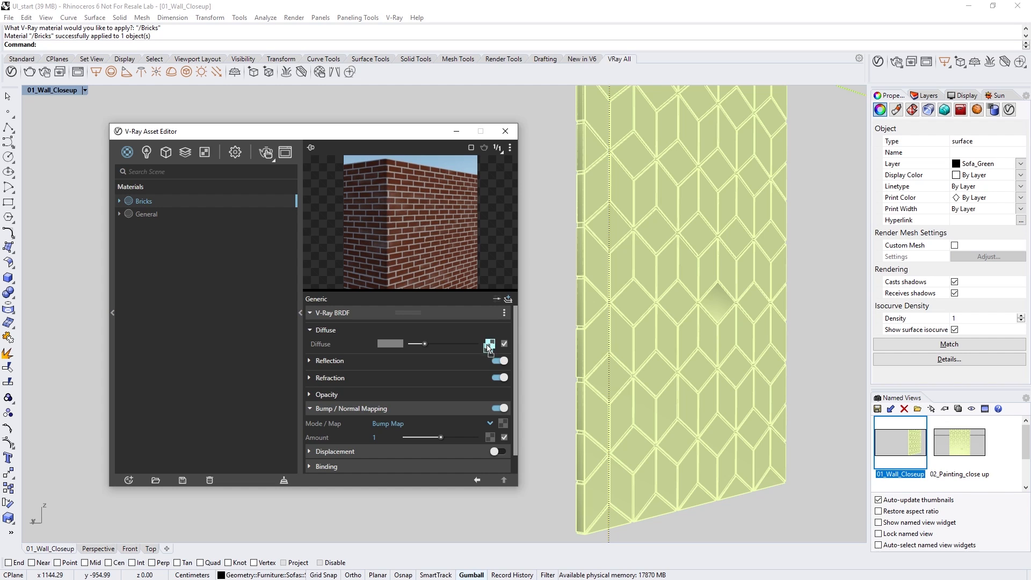
pyautogui.rightClick(505, 426)
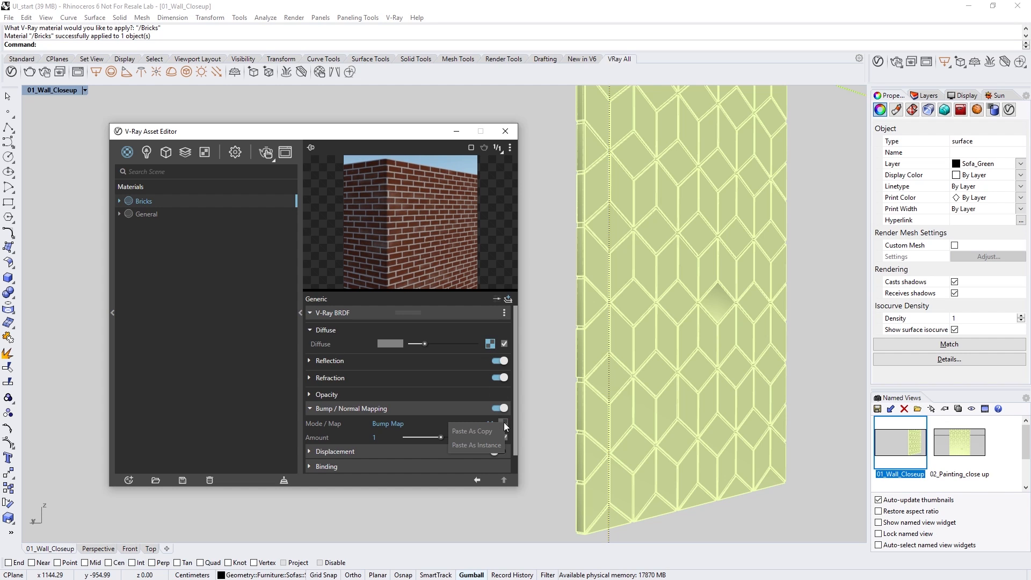
pyautogui.click(472, 431)
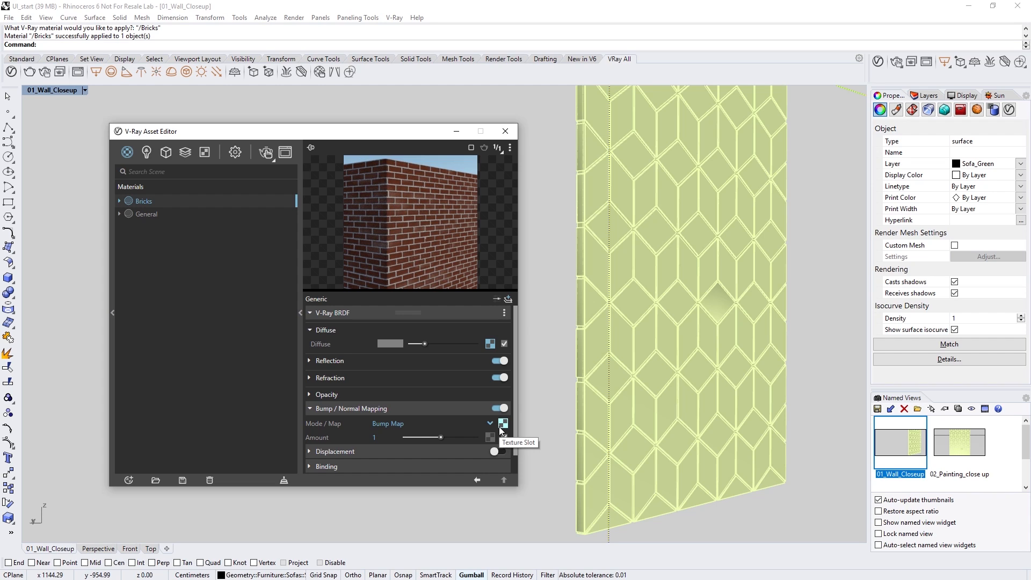
# Replace the Bricks diffuse texture with a near-white diffuse color by disabling the texture, and start an interactive render.
pyautogui.click(504, 345)
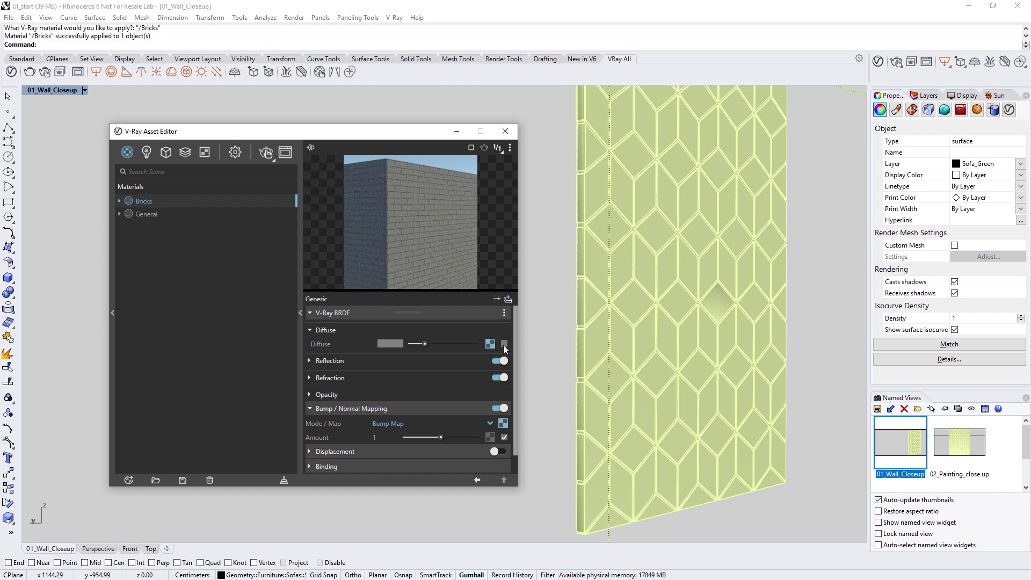
pyautogui.moveTo(426, 344); pyautogui.dragTo(460, 347)
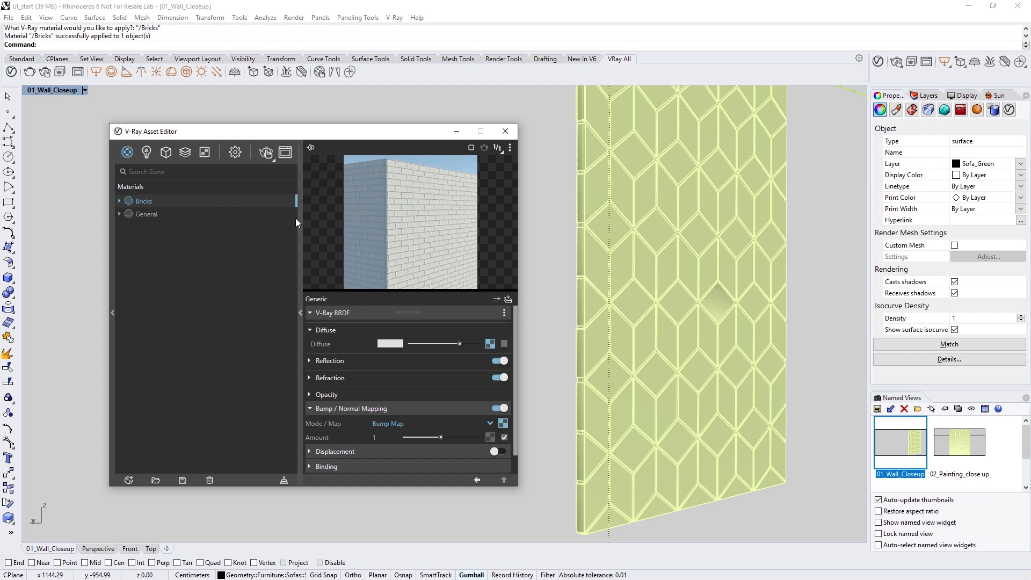
pyautogui.click(267, 151)
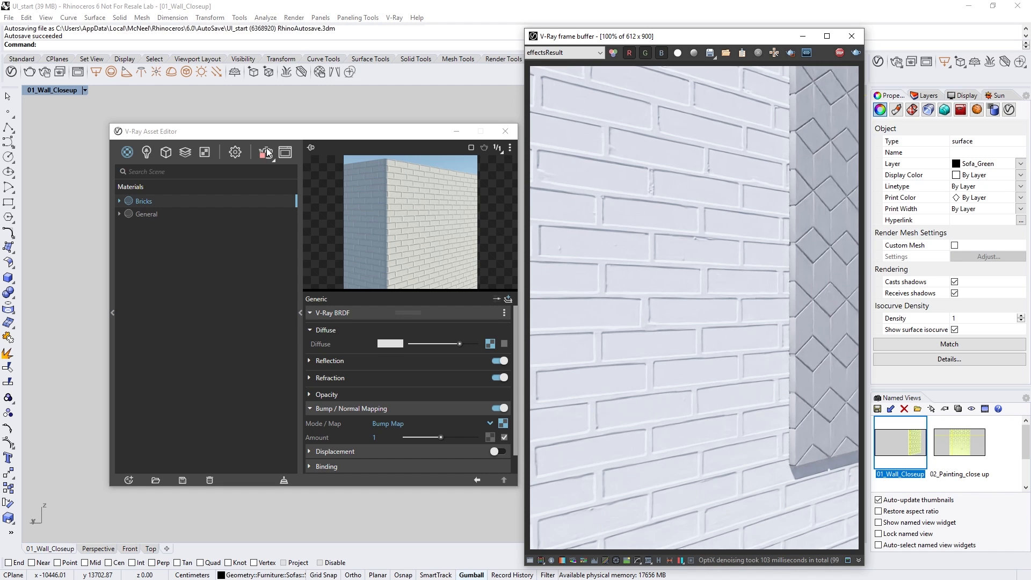
# Wrap the Bricks bump texture in a Spline Curve and flatten its Saturation curve to zero.
pyautogui.rightClick(503, 424)
pyautogui.moveTo(483, 398)
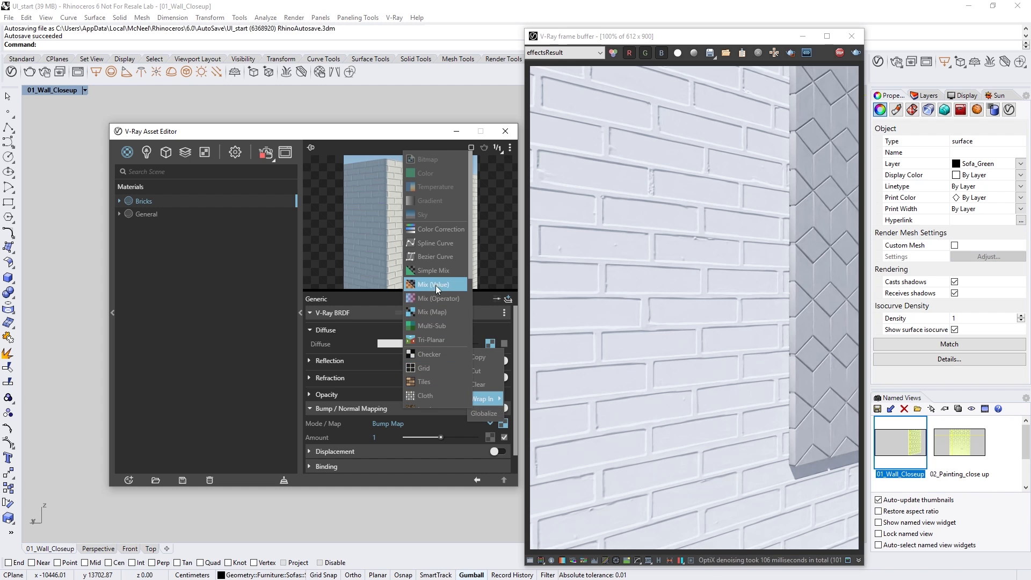
pyautogui.click(430, 245)
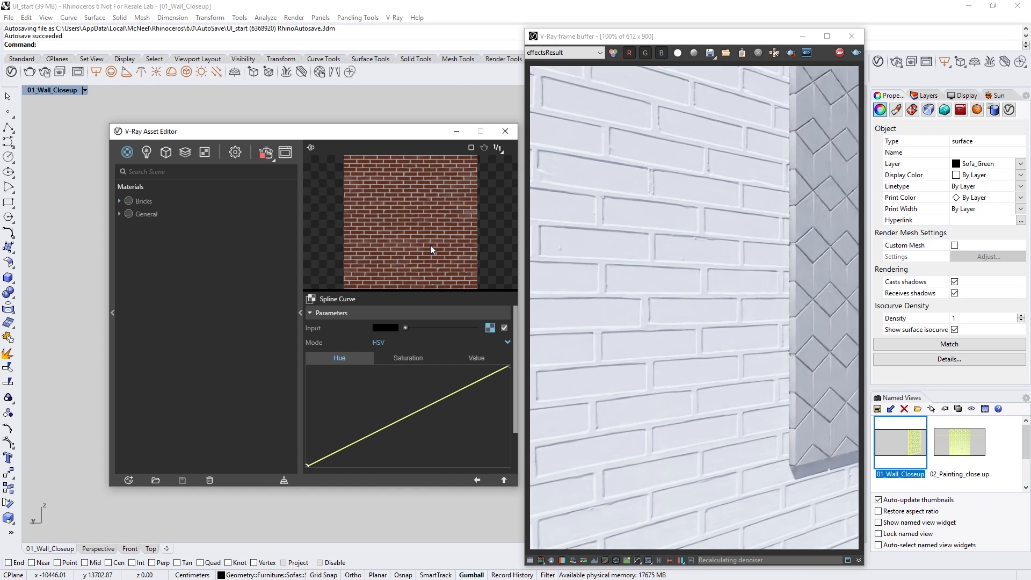
pyautogui.click(414, 359)
pyautogui.moveTo(433, 405); pyautogui.dragTo(510, 466)
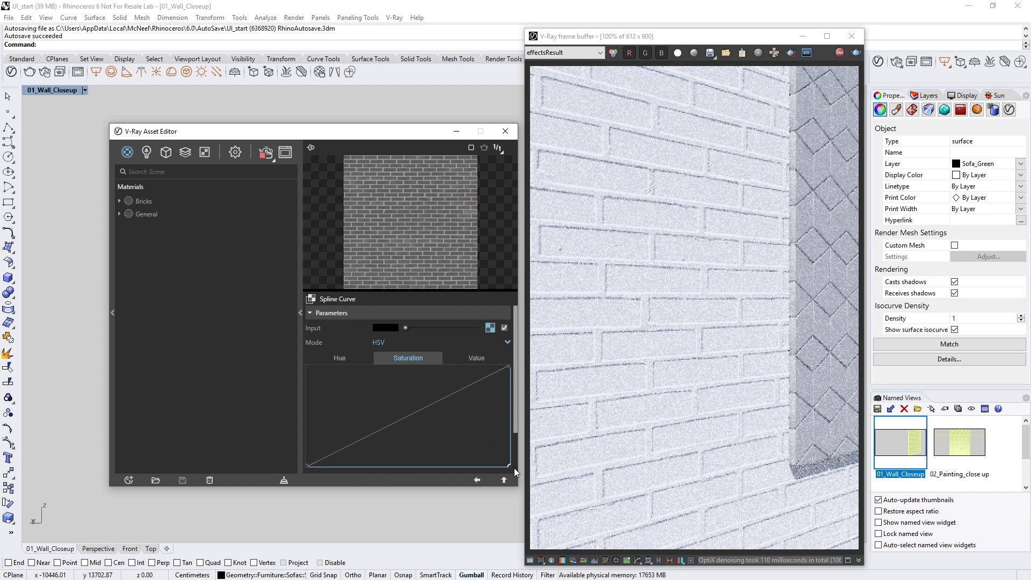
# Invert the bump Spline Curve's Value by swapping the heights of its two end points.
pyautogui.click(483, 358)
pyautogui.moveTo(510, 368); pyautogui.dragTo(519, 465)
pyautogui.moveTo(306, 466); pyautogui.dragTo(293, 363)
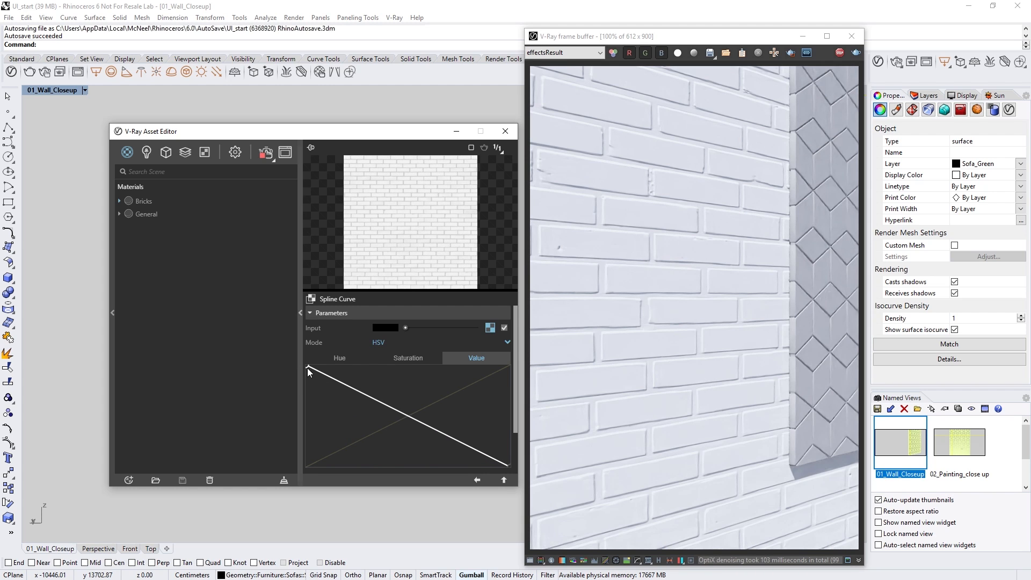
# Set the bump curve's interpolation to Spline, bend its middle downward with a new control point, and return to the Bricks material.
pyautogui.moveTo(514, 407); pyautogui.dragTo(515, 426)
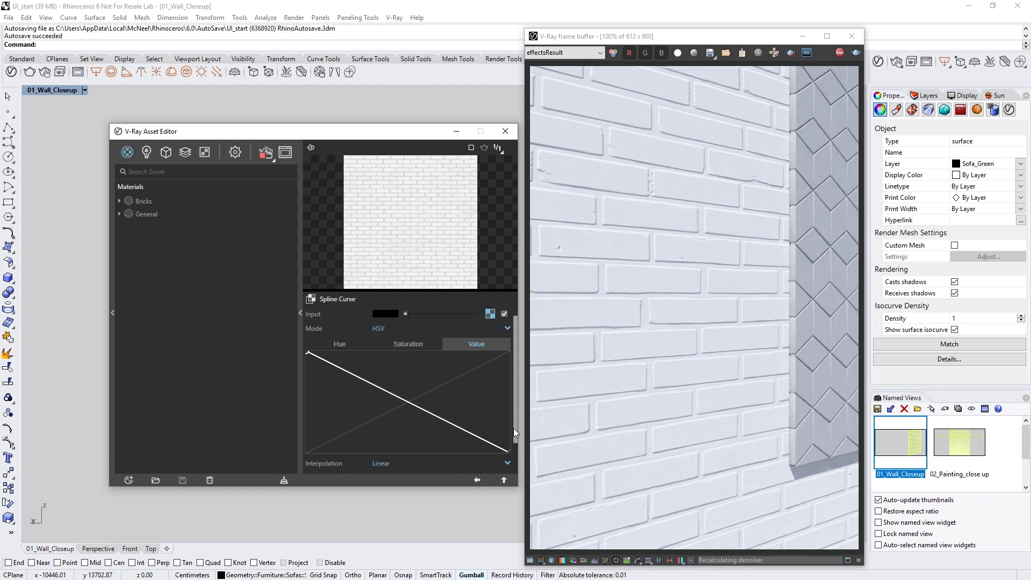
pyautogui.click(508, 464)
pyautogui.click(499, 451)
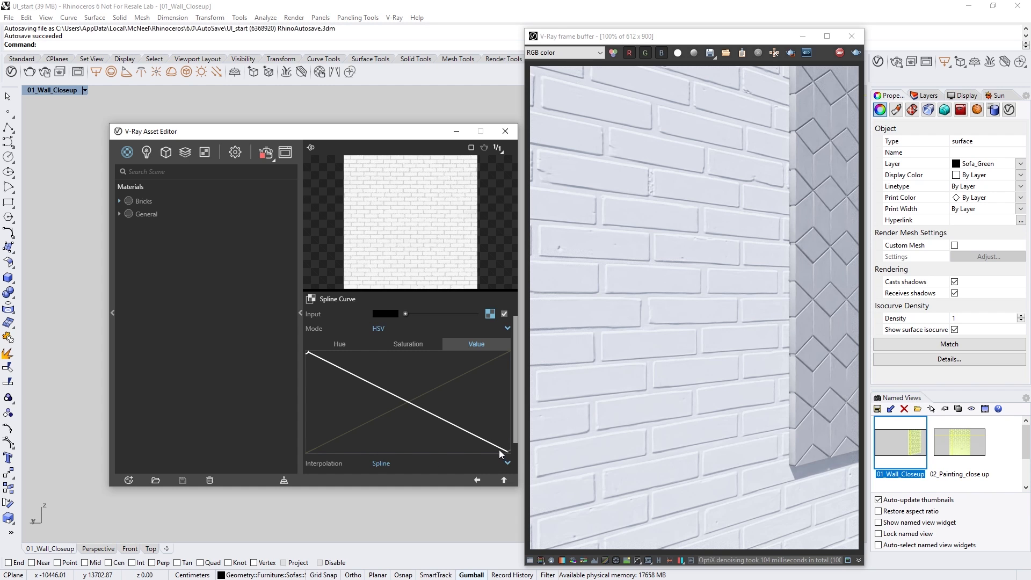
pyautogui.moveTo(410, 405); pyautogui.dragTo(371, 431)
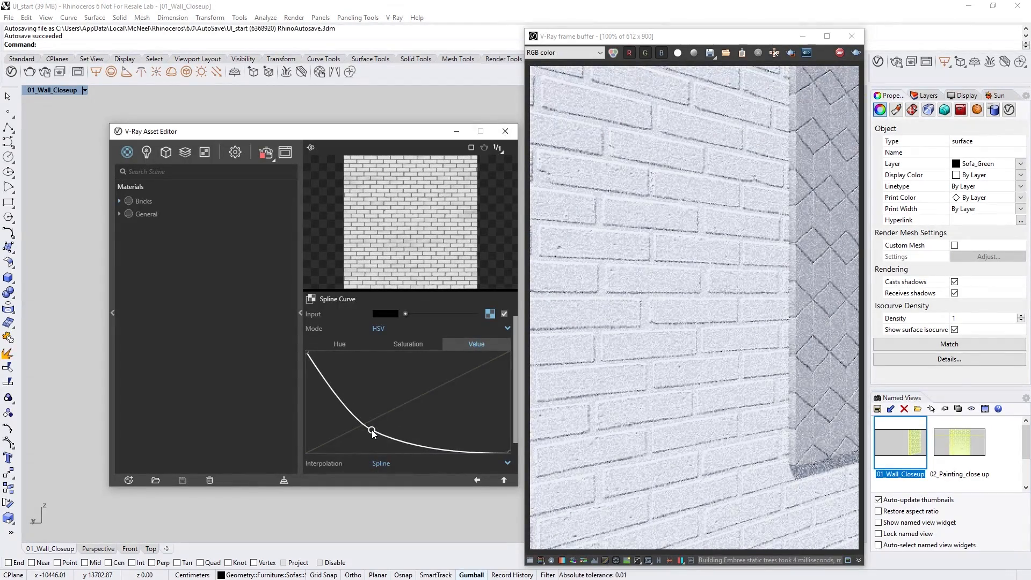
pyautogui.moveTo(372, 431); pyautogui.dragTo(408, 431)
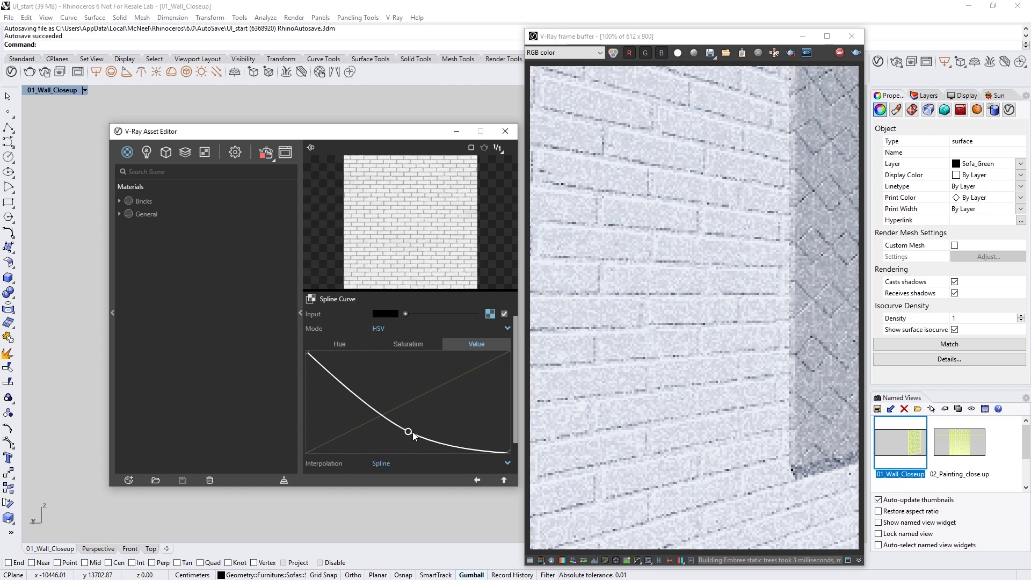
pyautogui.click(501, 479)
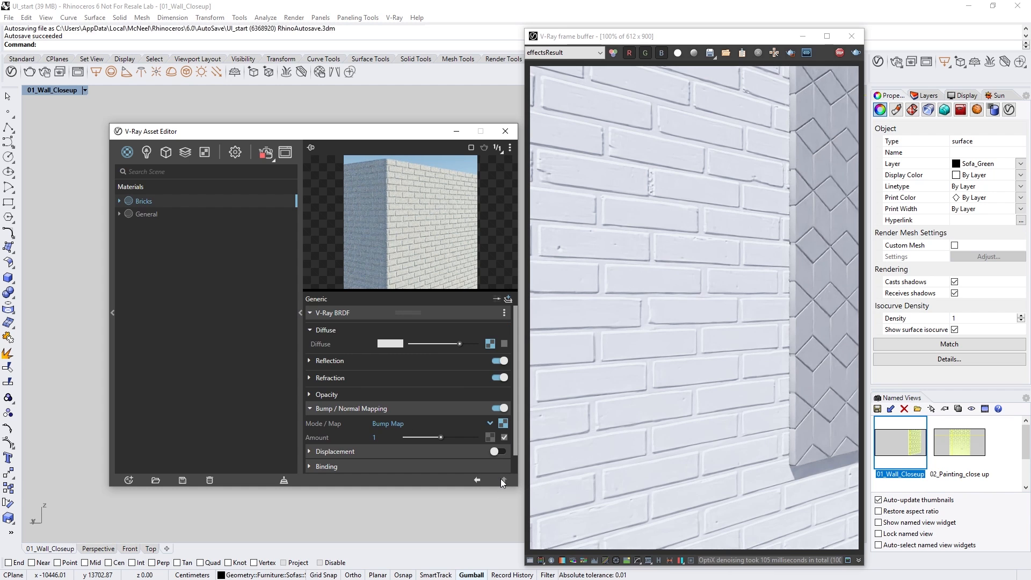
# Set the Bricks material's bump amount to 2.
pyautogui.moveTo(379, 437); pyautogui.dragTo(368, 436)
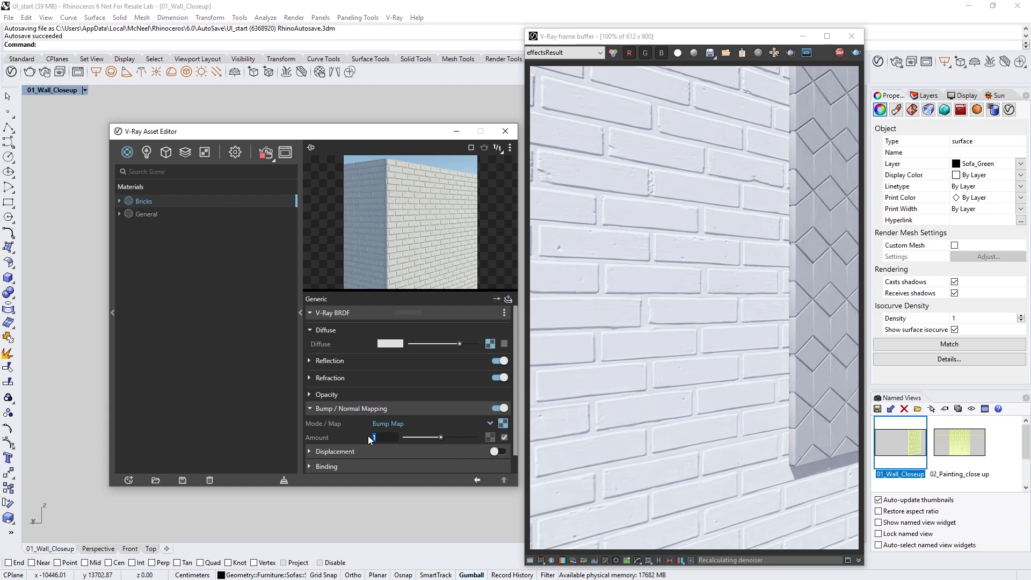
pyautogui.write('2')
pyautogui.press('Return')
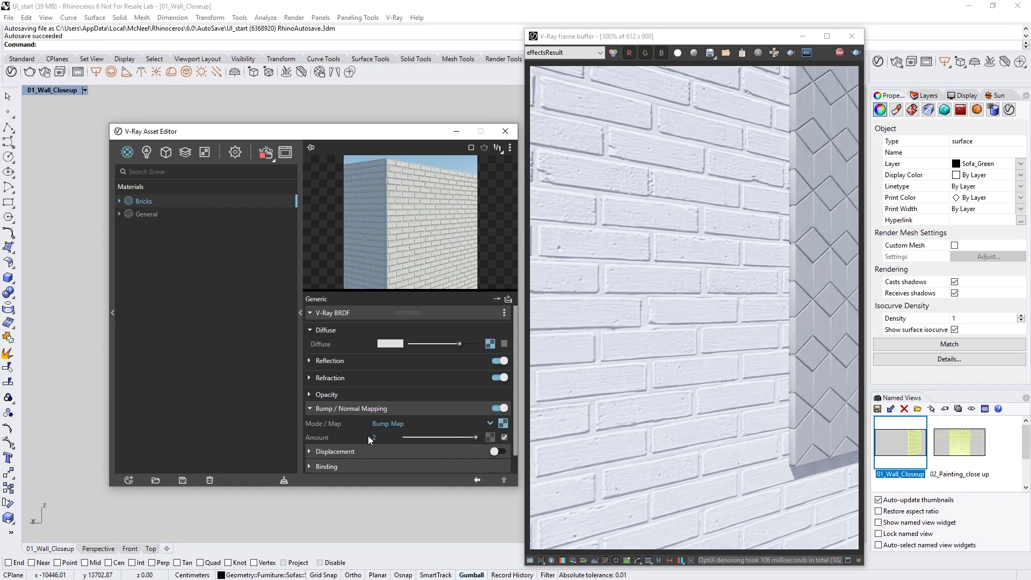
# Use a copy of the bump Spline Curve as the Bricks Reflection Color texture and shift its Value control point toward the dark end.
pyautogui.click(355, 359)
pyautogui.scroll(-1, 516, 407)
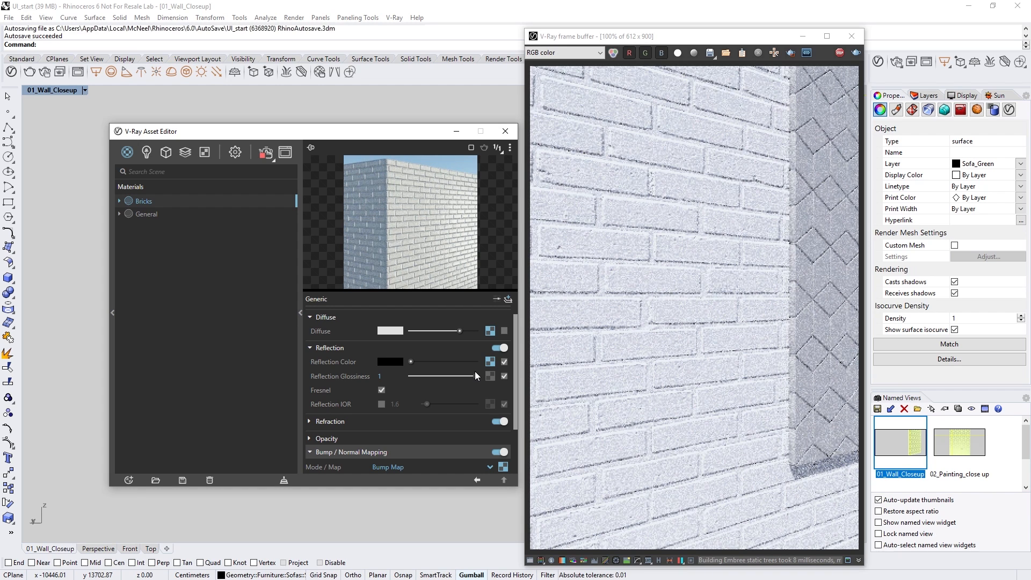
pyautogui.click(490, 363)
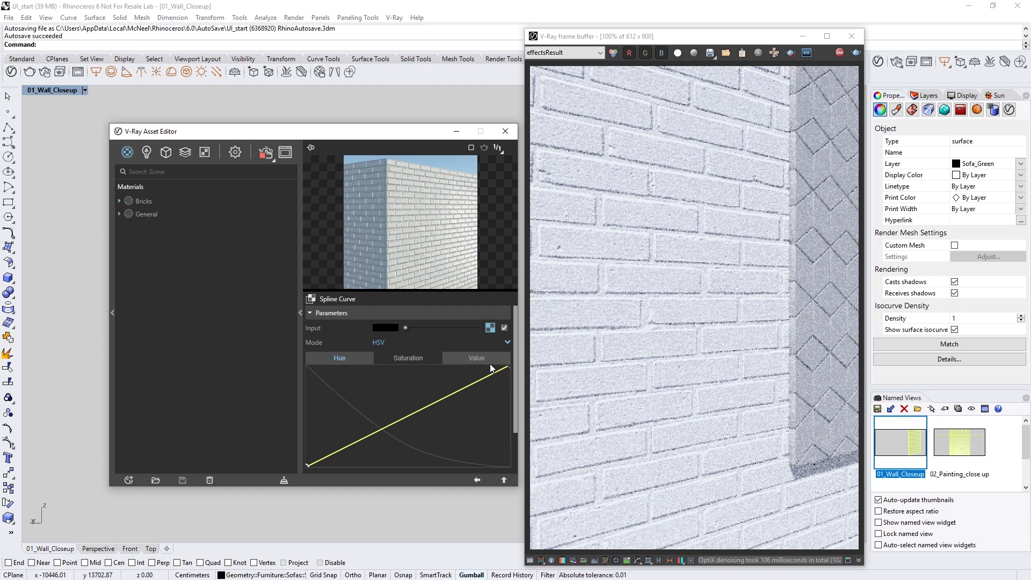
pyautogui.click(472, 358)
pyautogui.moveTo(408, 444); pyautogui.dragTo(371, 443)
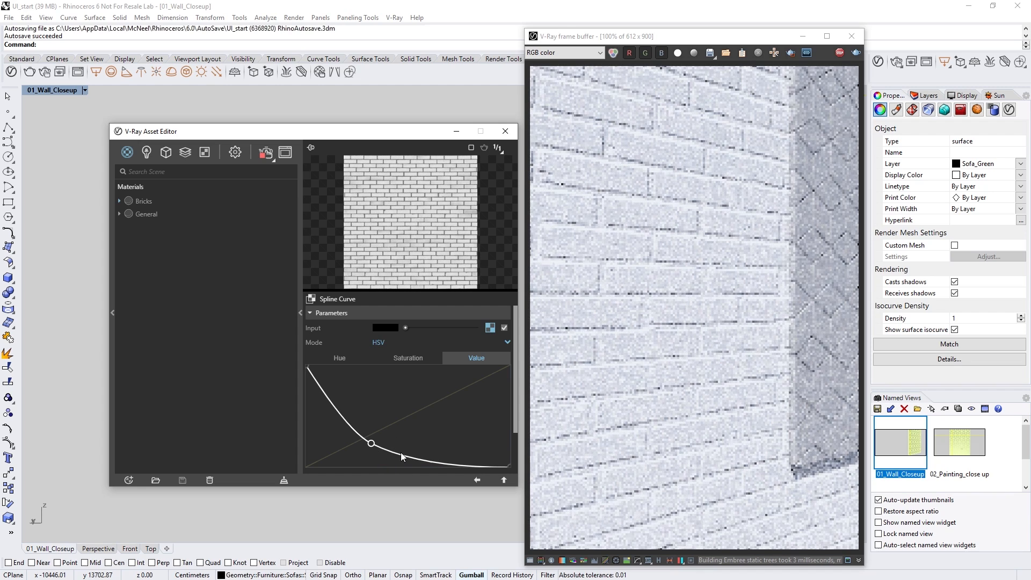
pyautogui.click(504, 479)
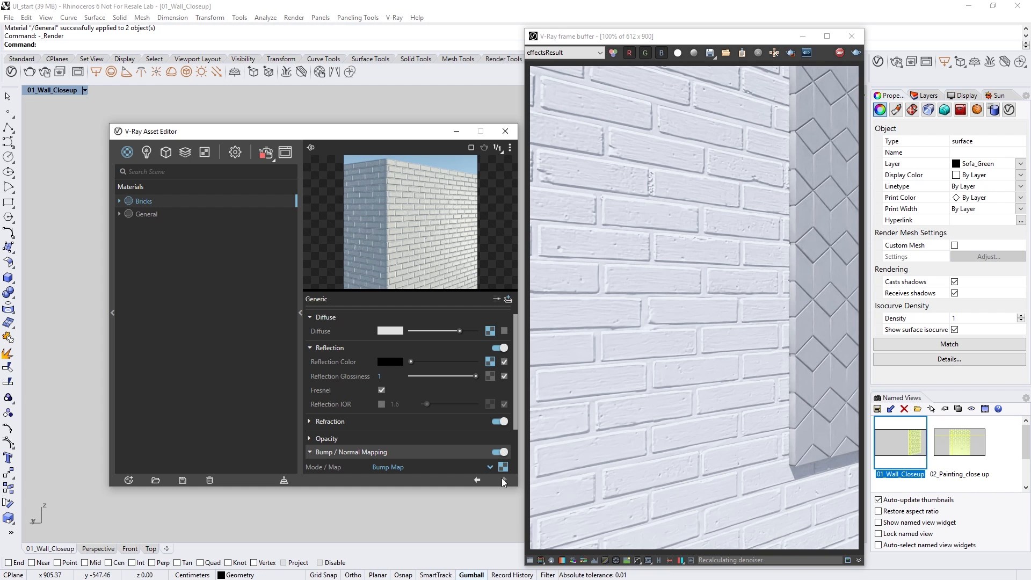
# Set the Bricks Reflection Glossiness to 0.8, then stop the interactive render and close the frame buffer.
pyautogui.moveTo(475, 376); pyautogui.dragTo(463, 375)
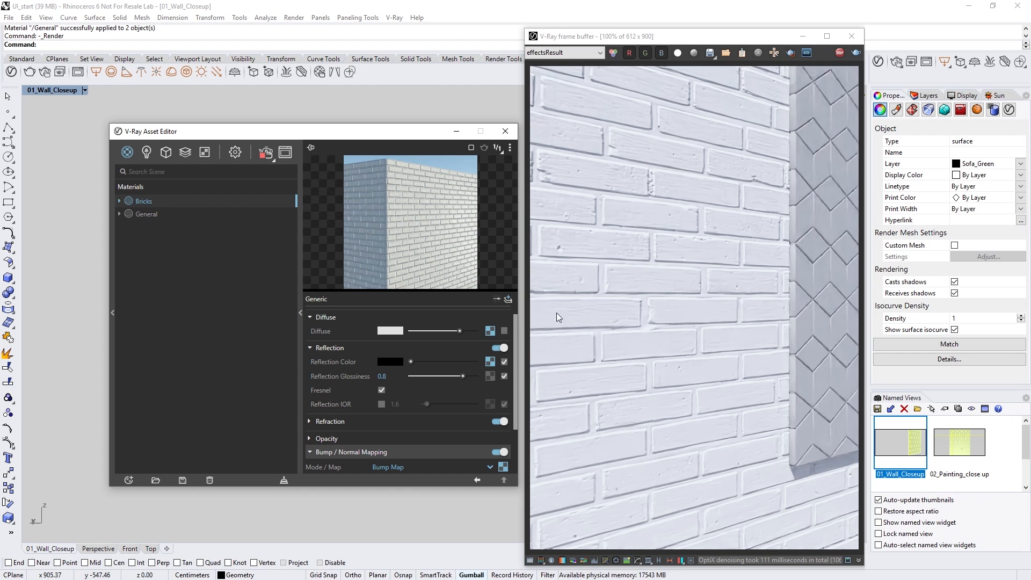
pyautogui.click(839, 54)
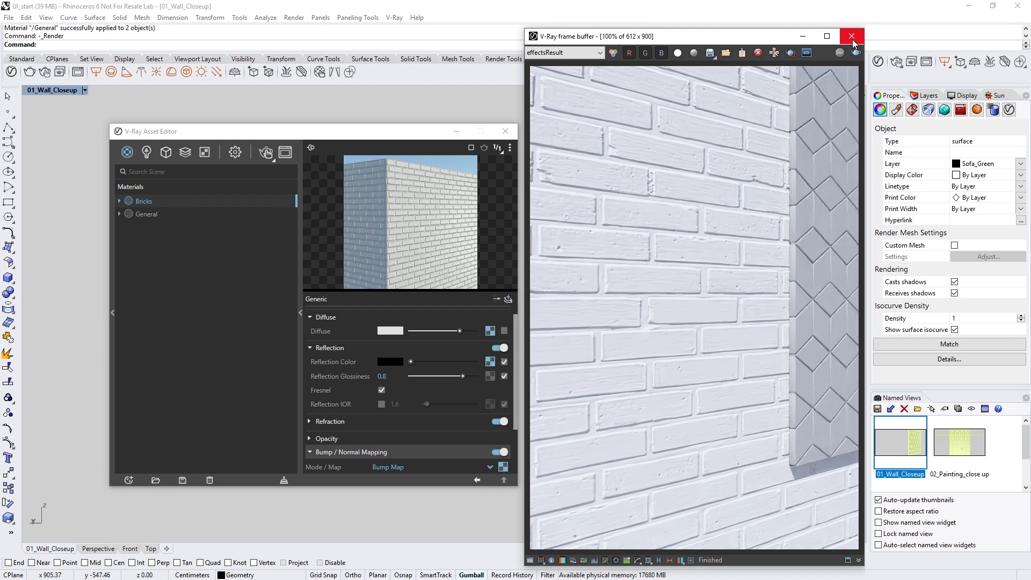
pyautogui.click(850, 37)
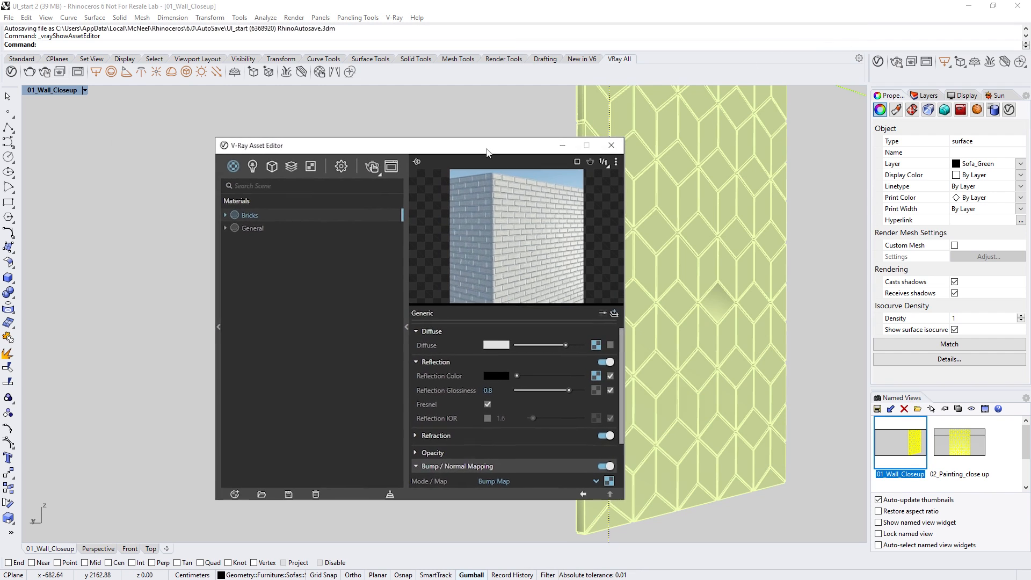
# Rename the textures under the Bricks material to Spline Curve_Reflection, Bitmap_Base and Spline Curve_Bump.
pyautogui.moveTo(487, 152); pyautogui.dragTo(633, 143)
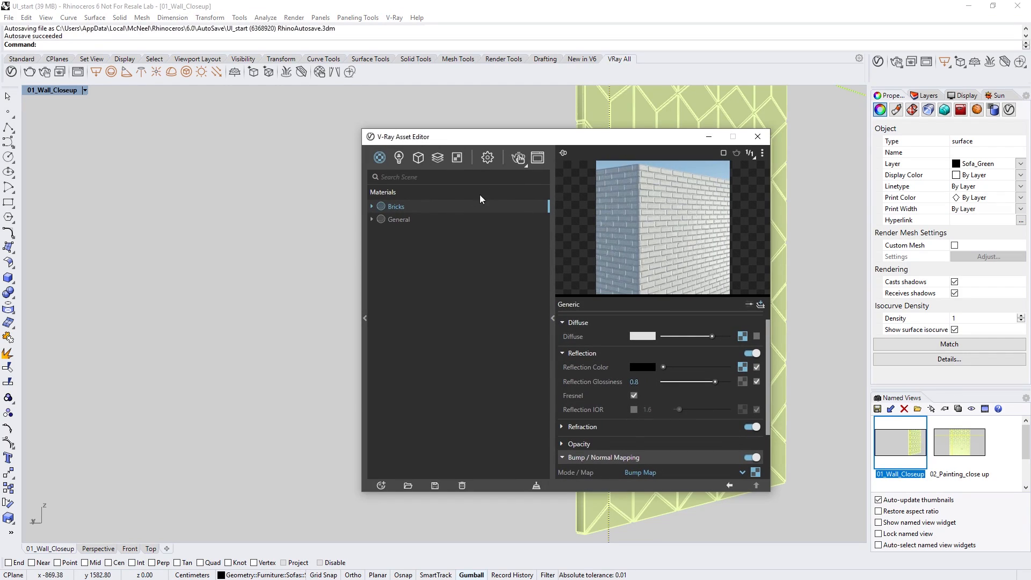
pyautogui.click(372, 207)
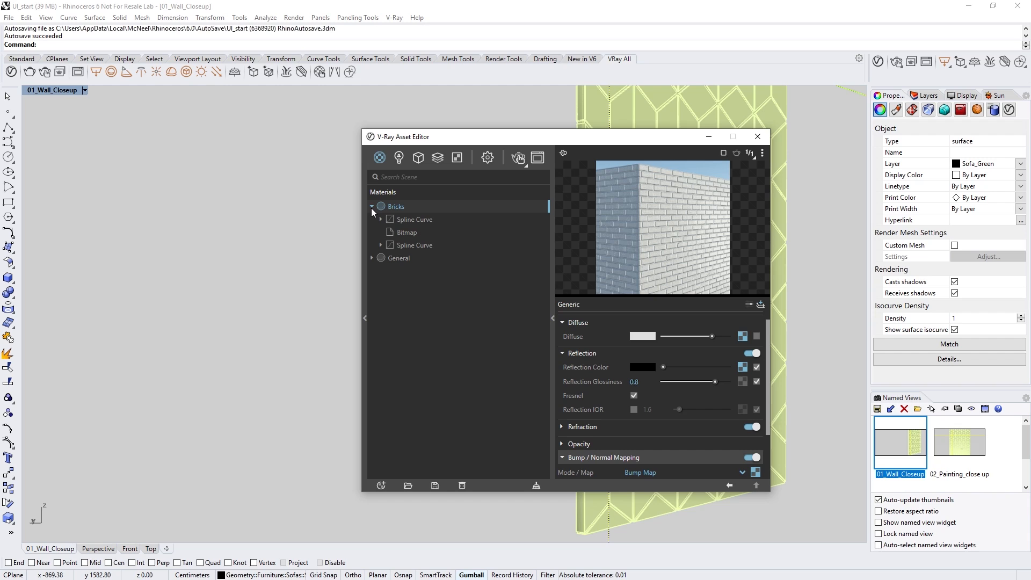
pyautogui.click(410, 221)
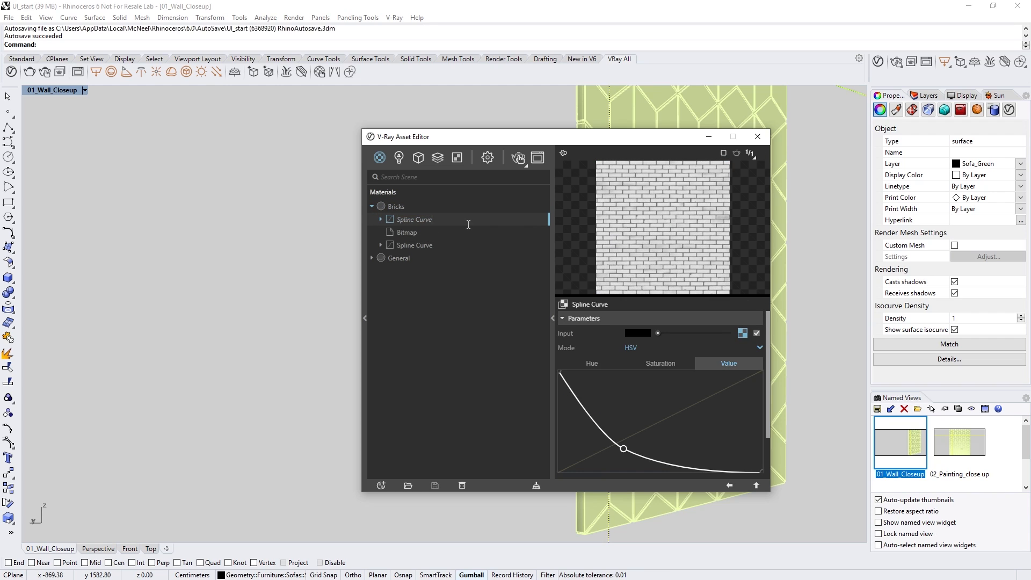
pyautogui.write('_Reflection')
pyautogui.press('Return')
pyautogui.click(414, 233)
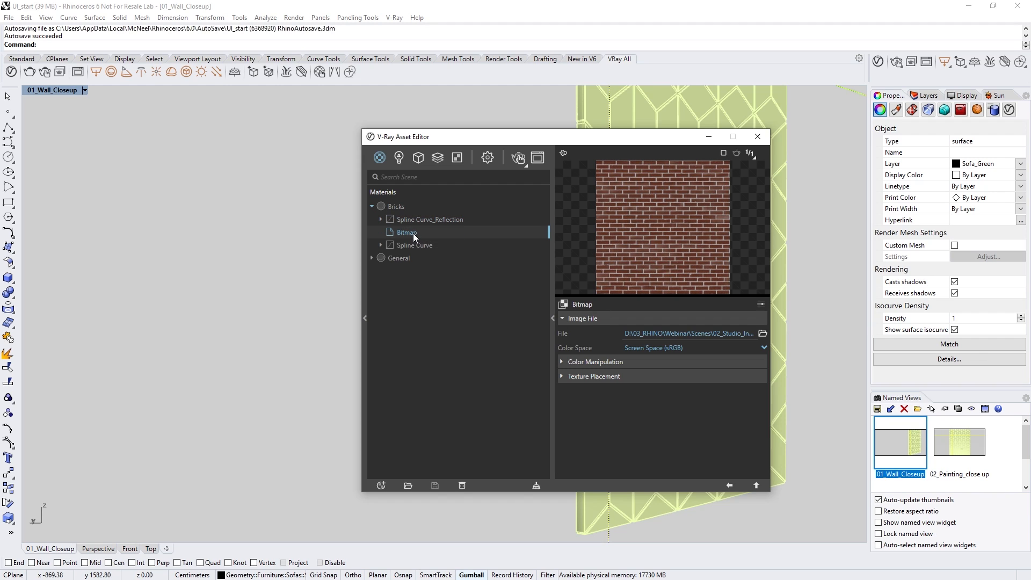
pyautogui.write('_Base')
pyautogui.click(433, 246)
pyautogui.write('_')
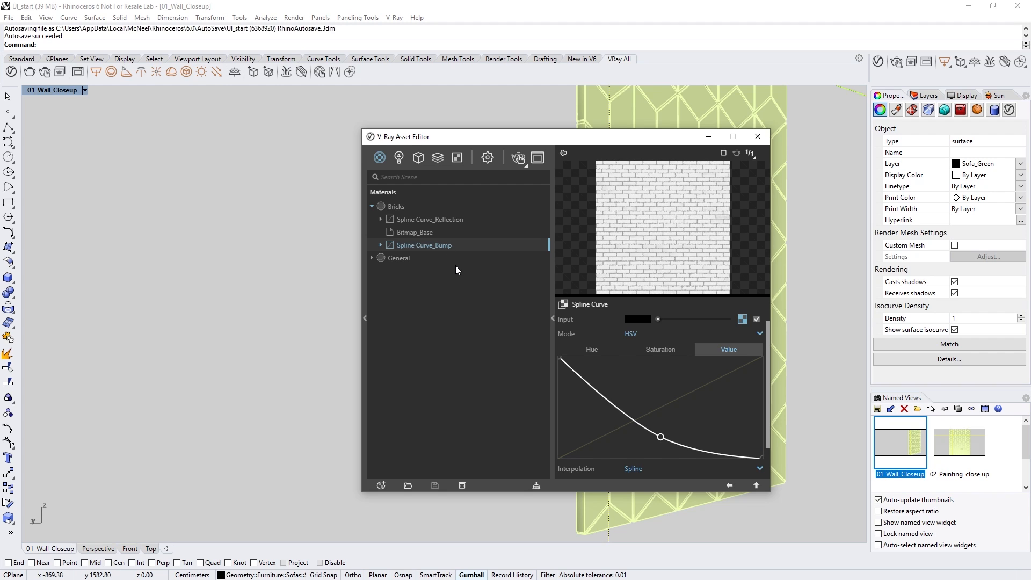
# Save the finished Bricks material into the Custom Library.
pyautogui.click(402, 209)
pyautogui.click(372, 206)
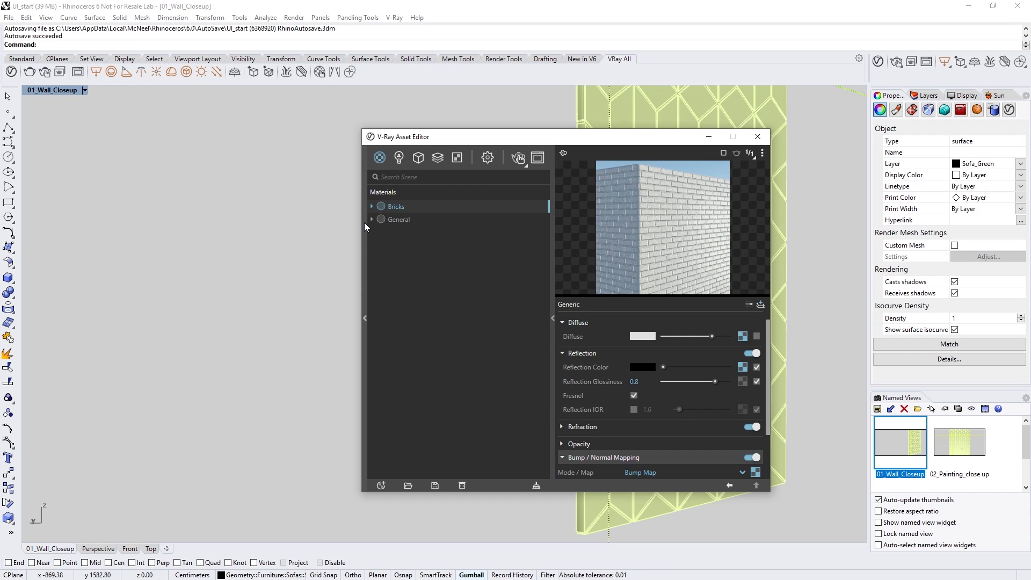
pyautogui.click(364, 223)
pyautogui.moveTo(396, 208); pyautogui.dragTo(333, 359)
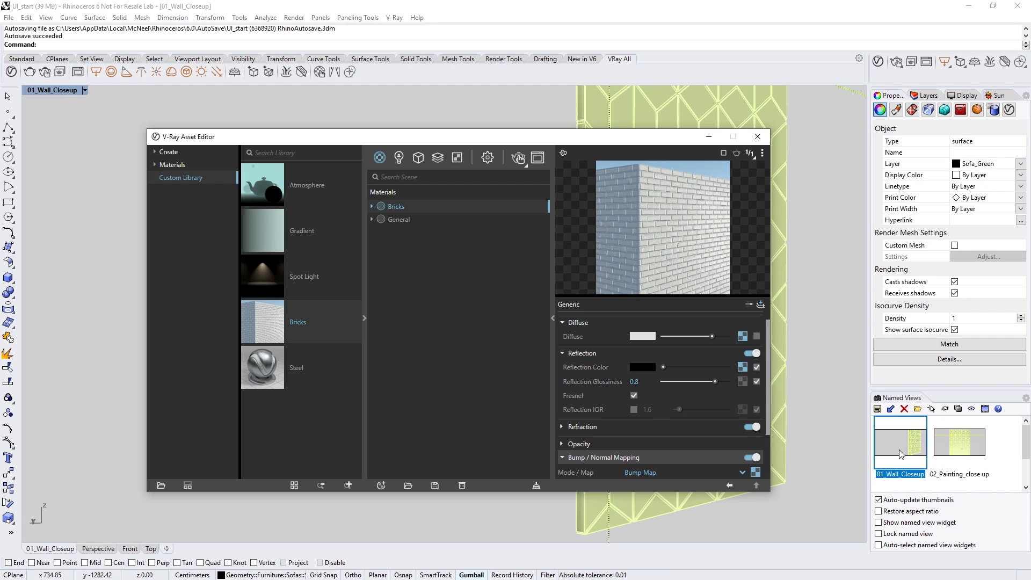
# Restore the 02_Painting_close up named view and create a new Metallic material with the library collapsed.
pyautogui.doubleClick(940, 450)
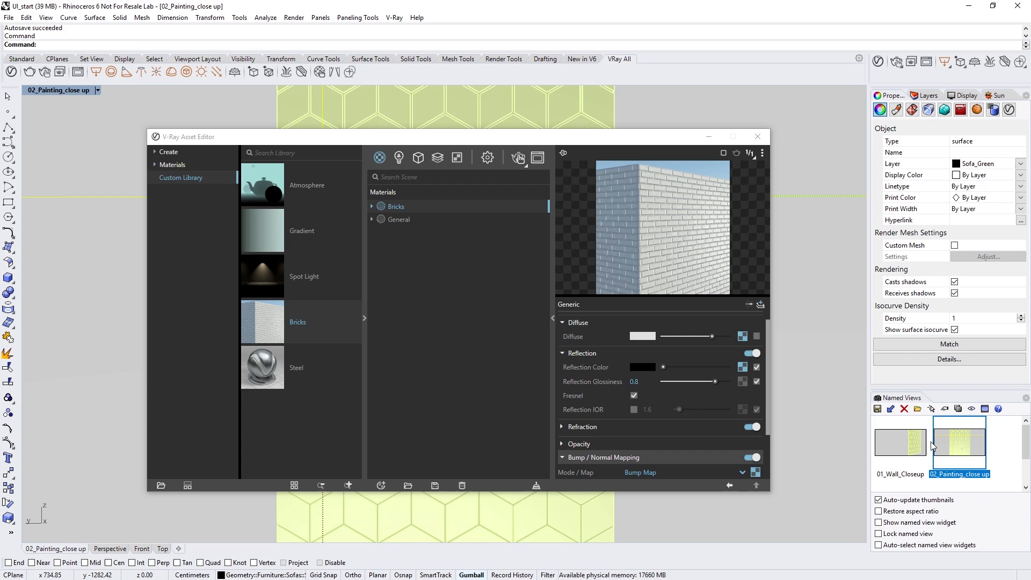
pyautogui.click(364, 316)
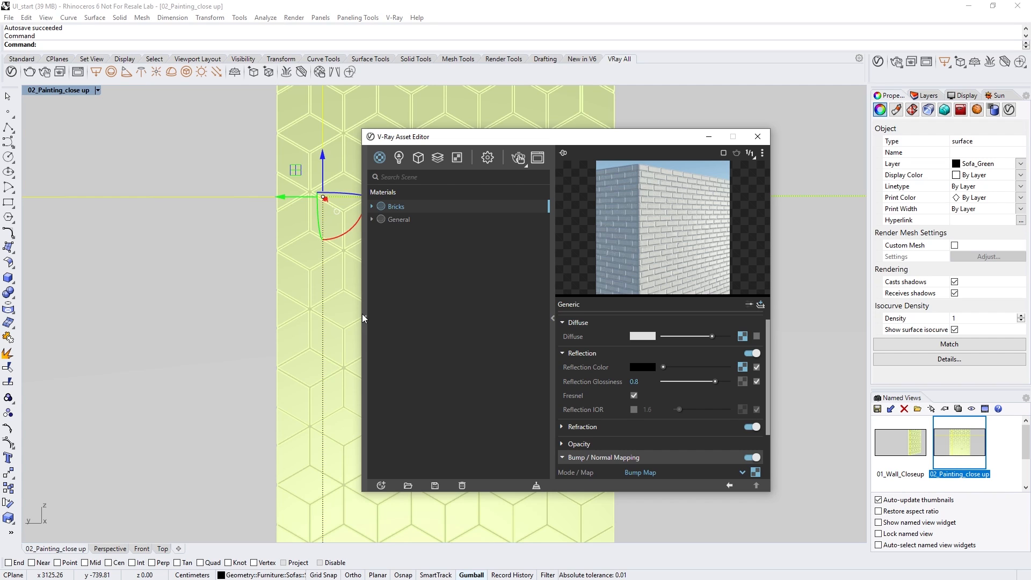
pyautogui.rightClick(378, 159)
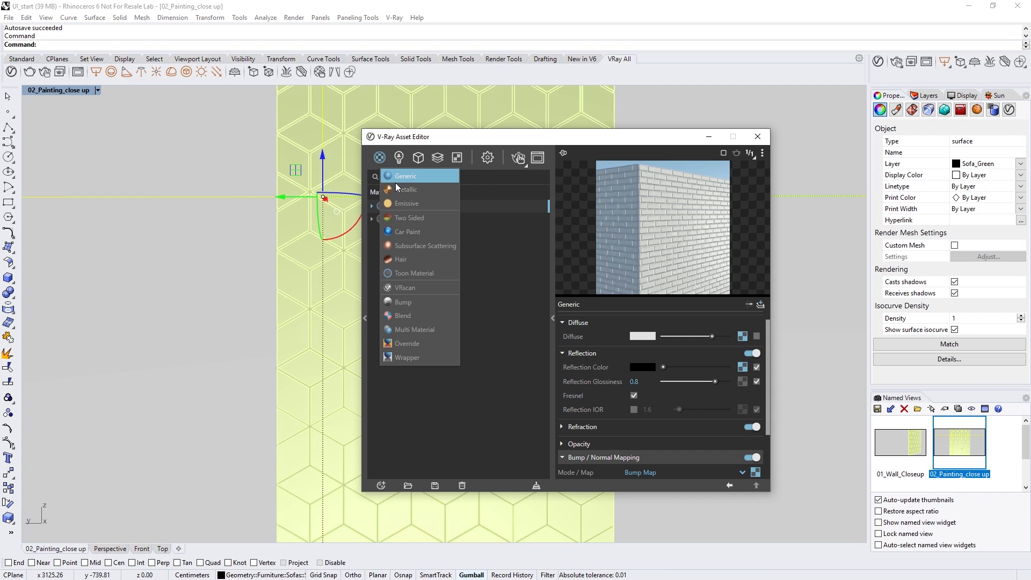
pyautogui.click(420, 191)
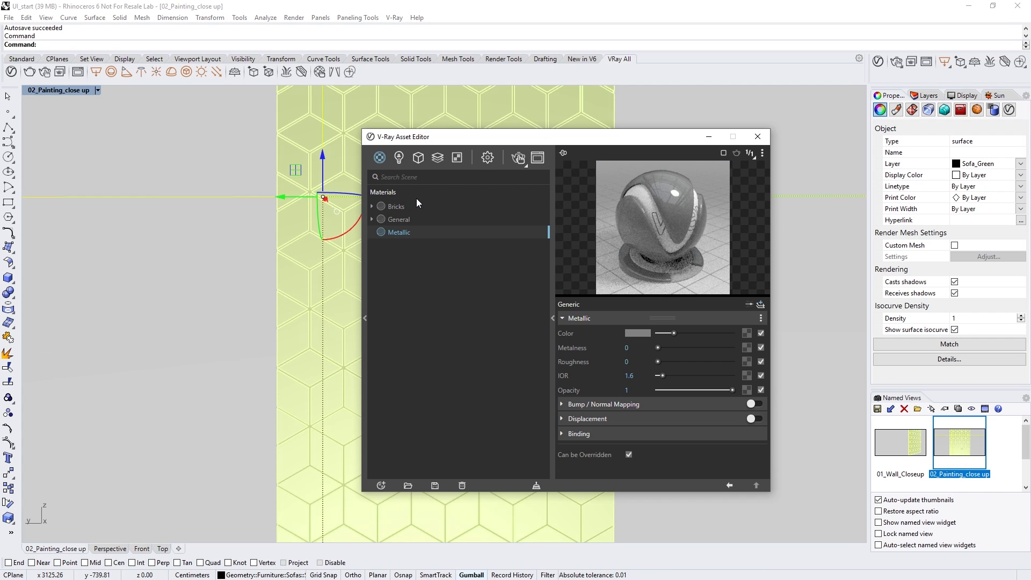
# Apply the Metallic material to the grouped meshes of the patterned wall painting and start an interactive render.
pyautogui.click(353, 263)
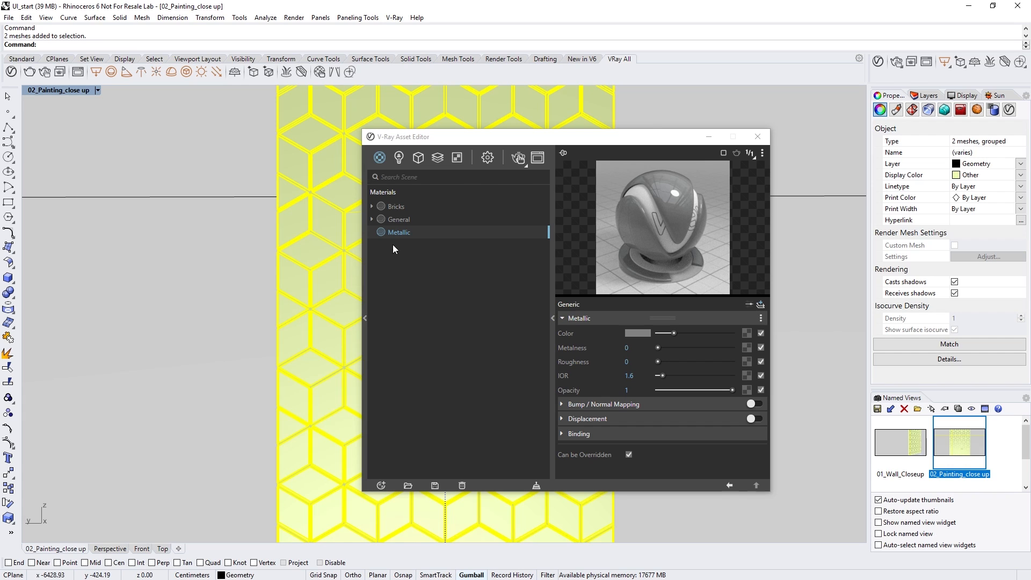
pyautogui.rightClick(404, 232)
pyautogui.click(408, 252)
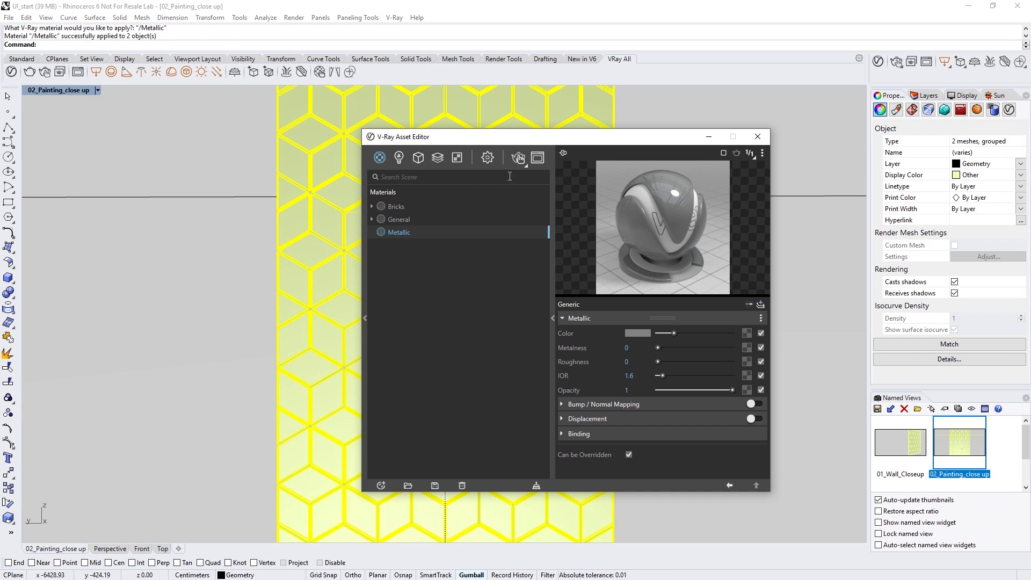
pyautogui.moveTo(526, 143); pyautogui.dragTo(197, 154)
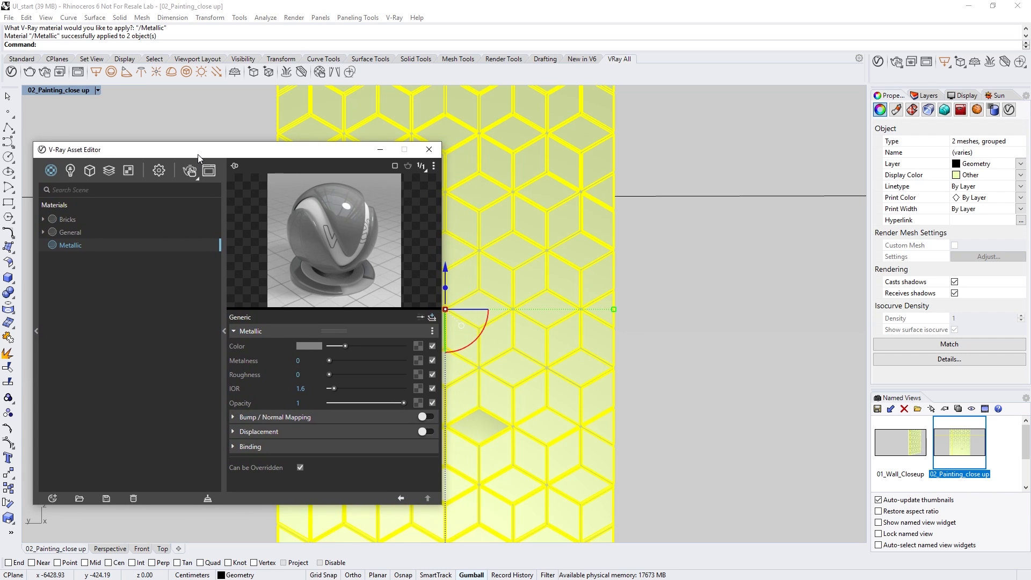
pyautogui.click(191, 171)
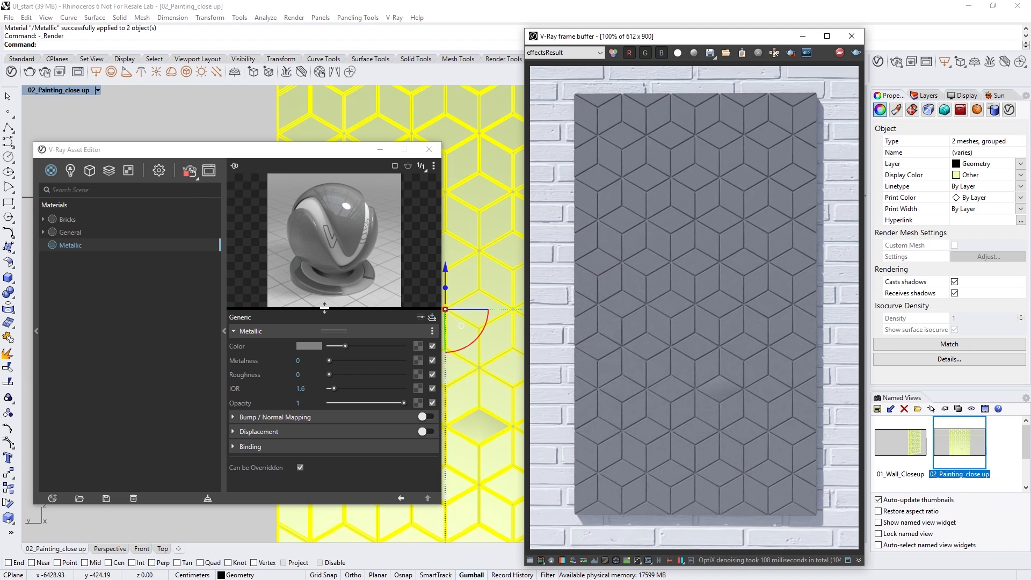
# Load PT new__Gold_Bumpy_5cm_BaseColor from the PBR folder as the Metallic material's color bitmap and switch its preview scene to Wall Closeup.
pyautogui.click(417, 346)
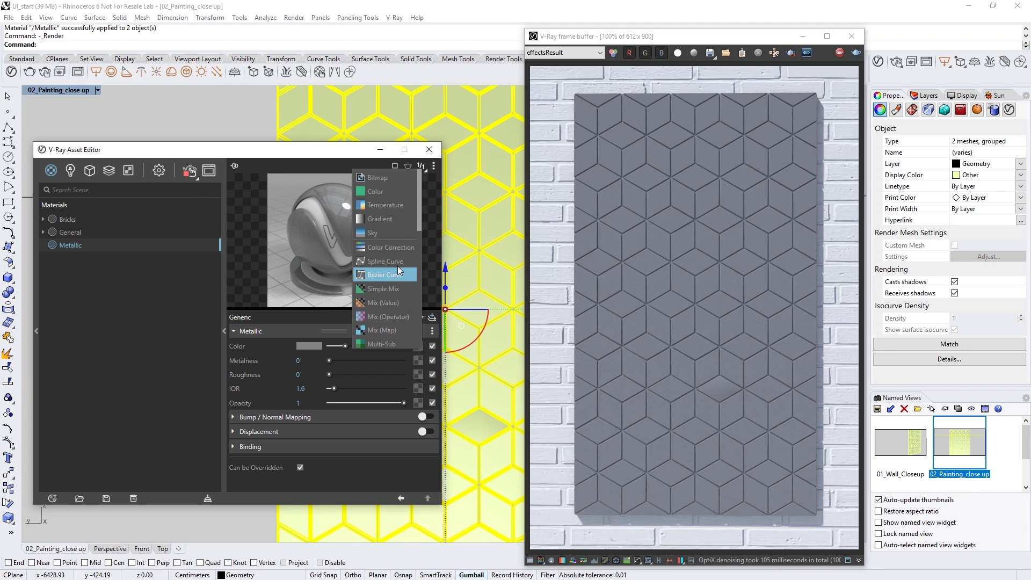
pyautogui.click(390, 179)
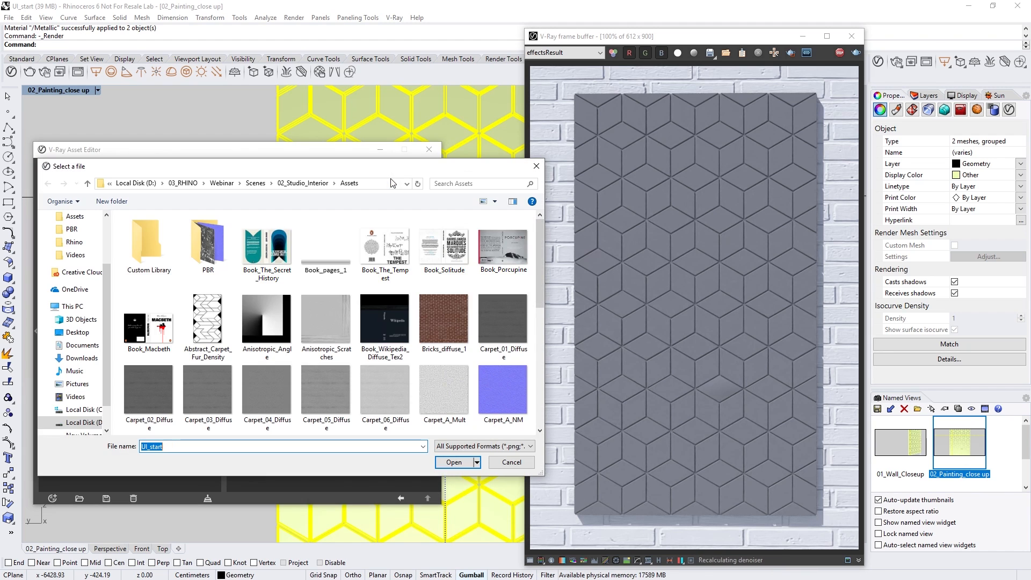
pyautogui.doubleClick(211, 237)
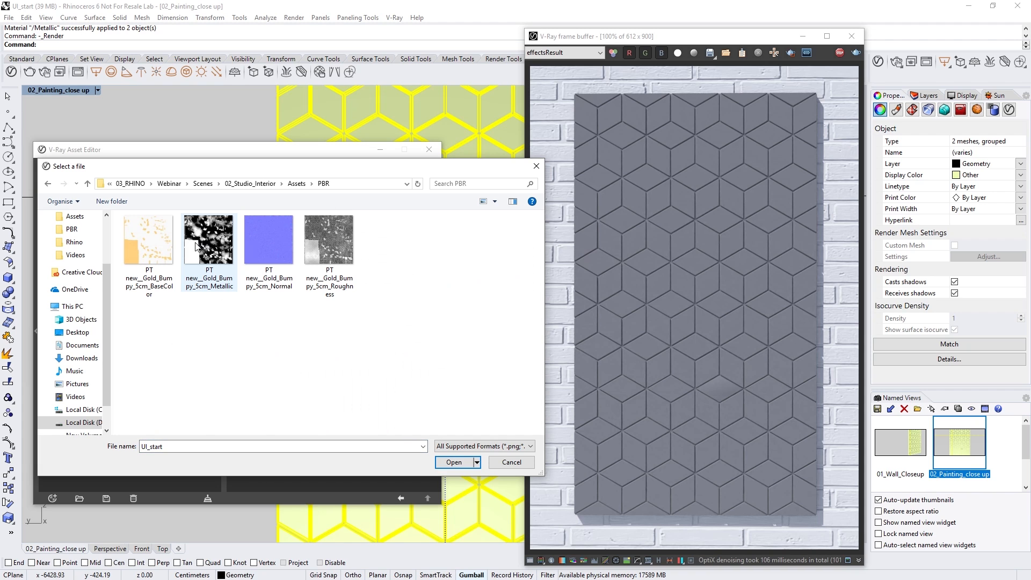
pyautogui.click(148, 242)
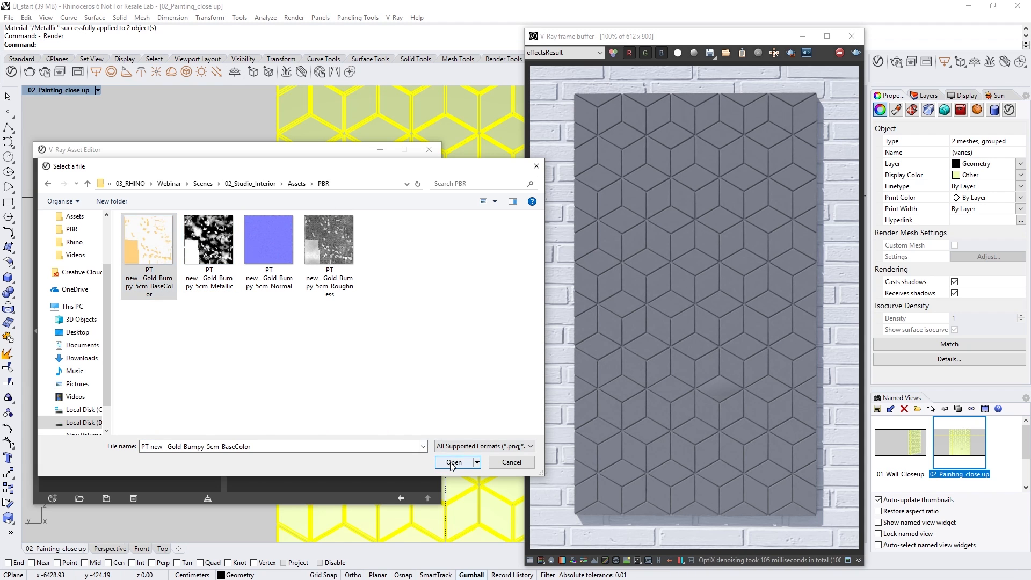
pyautogui.click(454, 462)
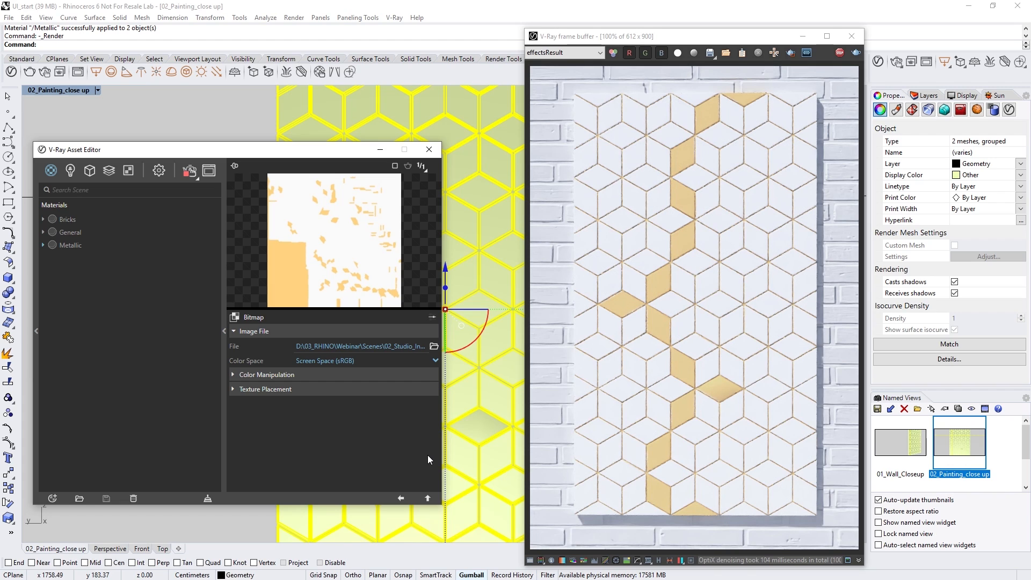
pyautogui.click(428, 498)
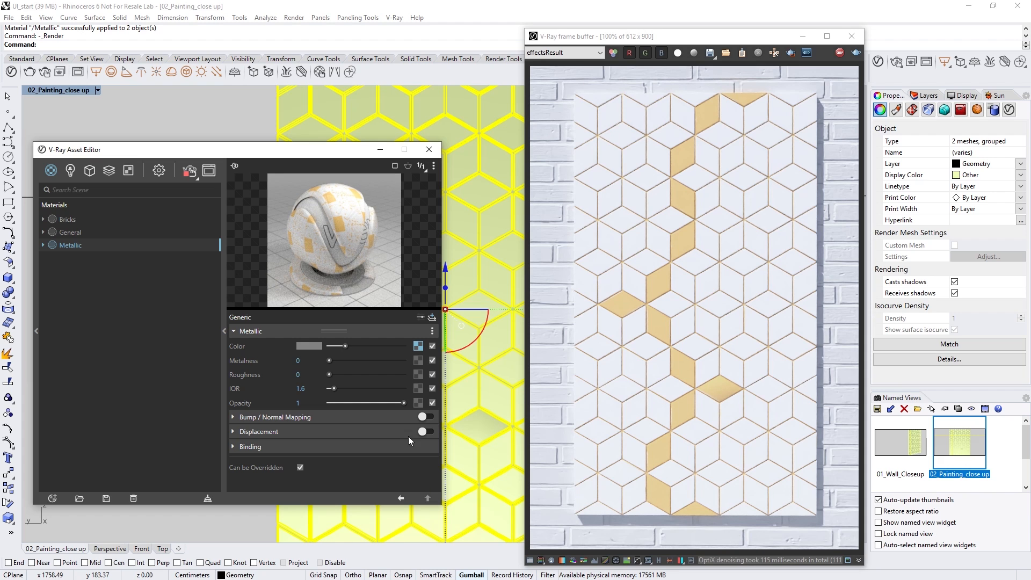
pyautogui.click(432, 167)
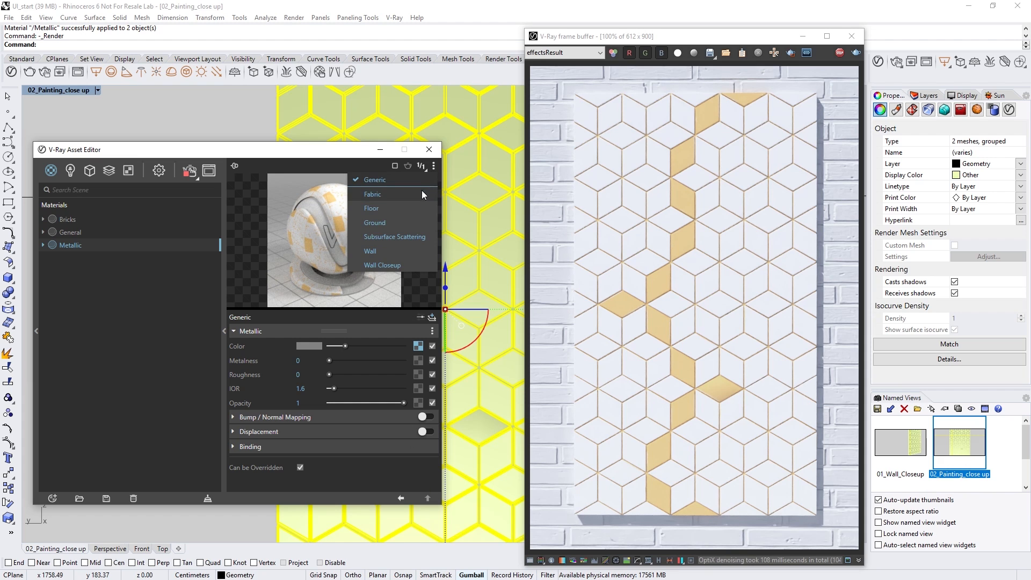
pyautogui.click(387, 263)
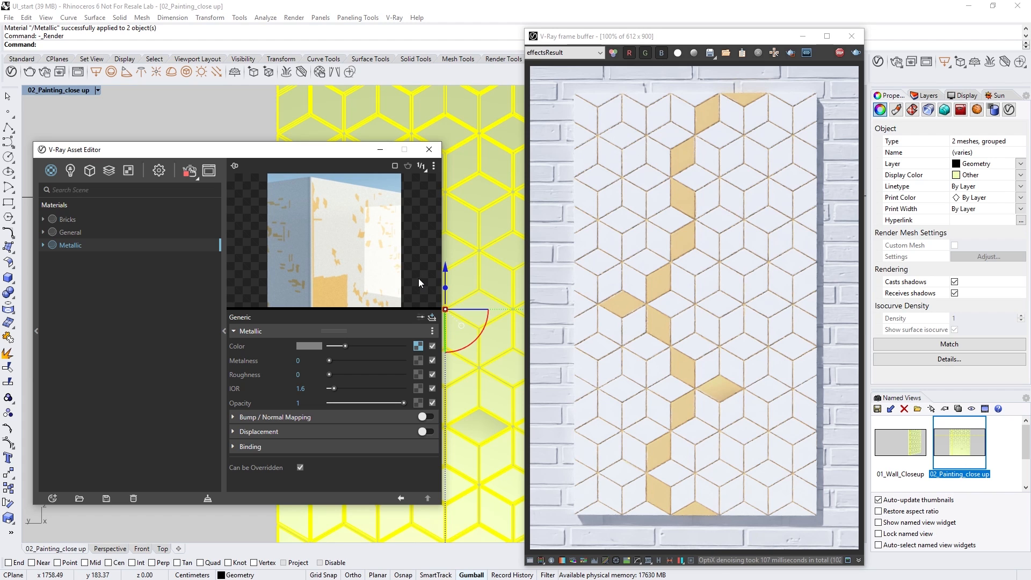
# Load PT new__Gold_Bumpy_5cm_Metallic as the metalness bitmap, set its color space to Rendering Space (Linear), and return to the Metallic material.
pyautogui.click(417, 359)
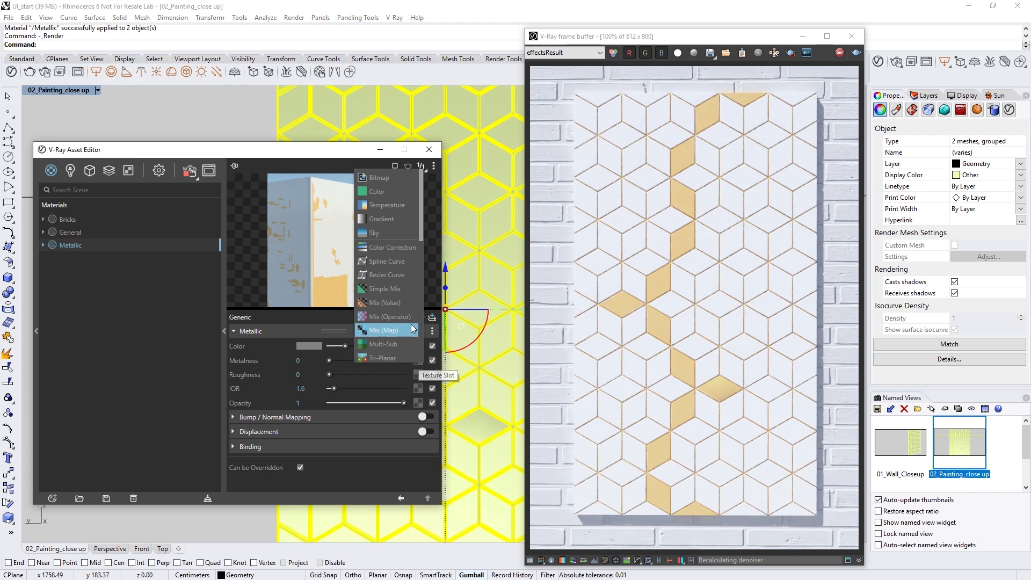
pyautogui.click(400, 180)
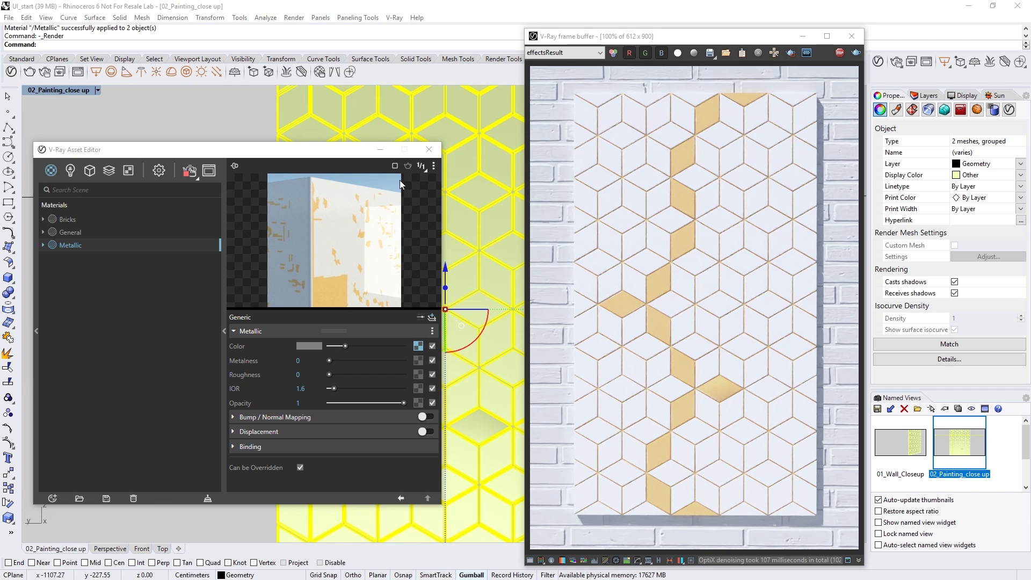
pyautogui.click(211, 244)
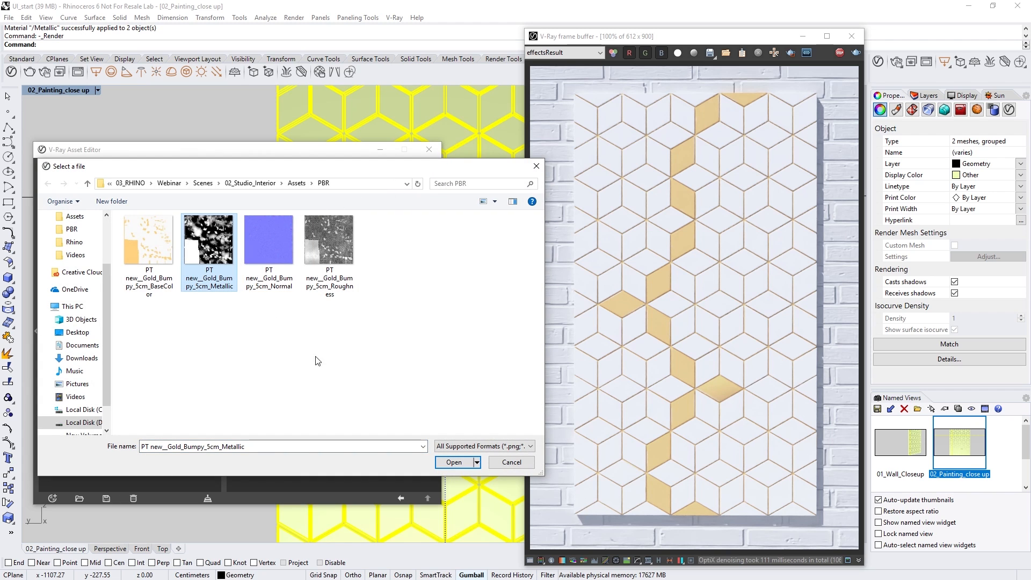
pyautogui.click(441, 461)
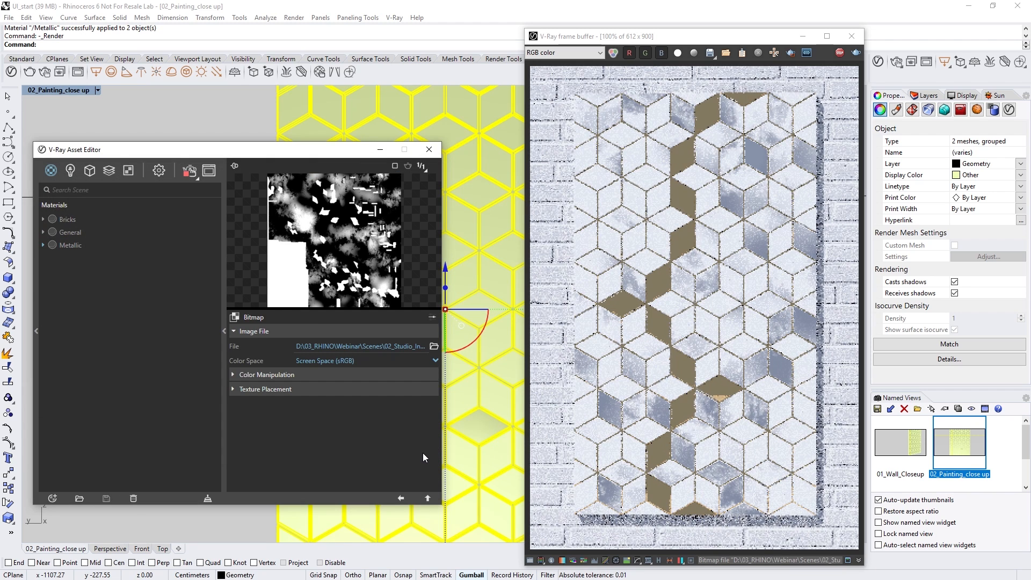
pyautogui.click(435, 360)
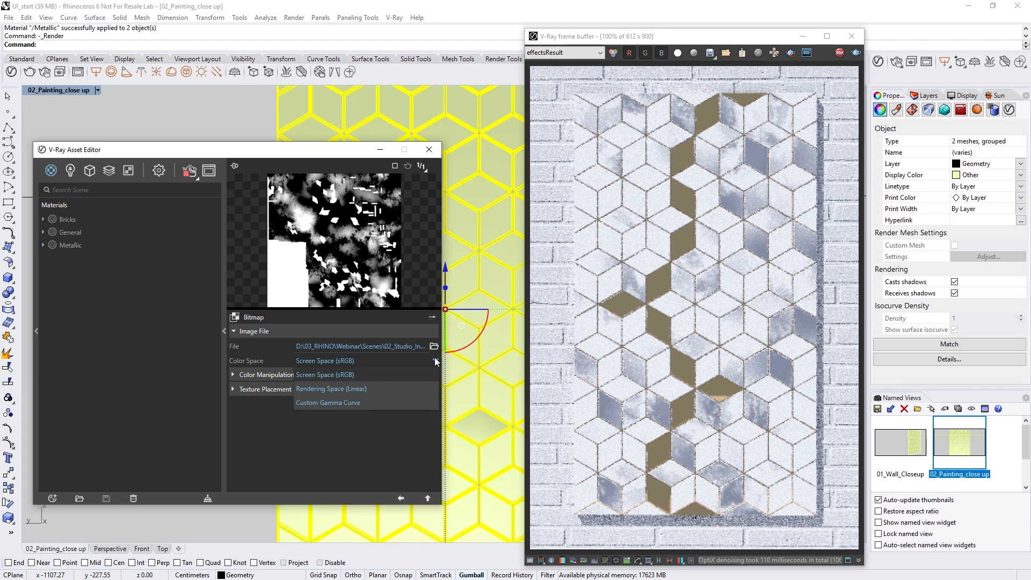
pyautogui.click(424, 382)
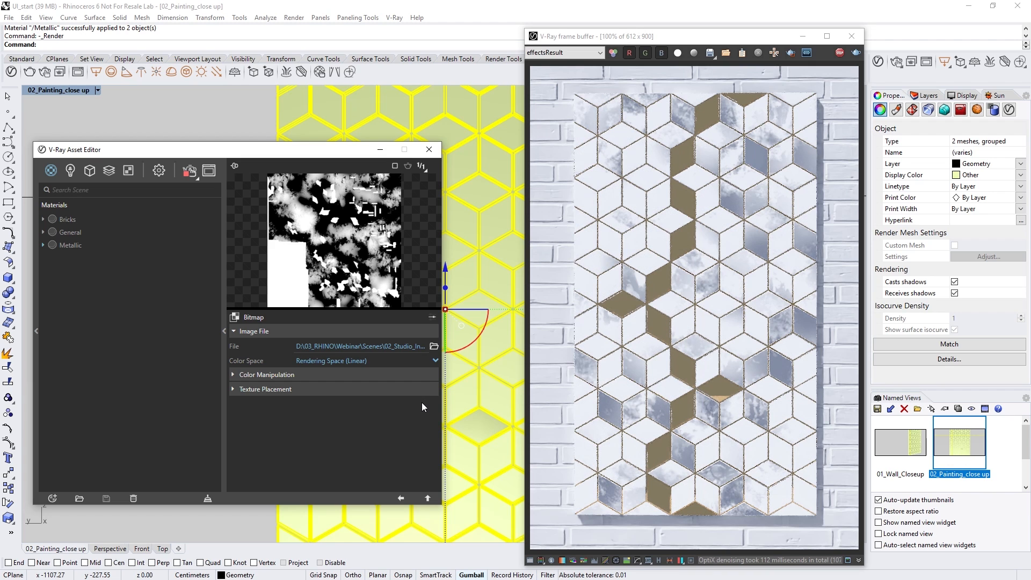
pyautogui.click(428, 497)
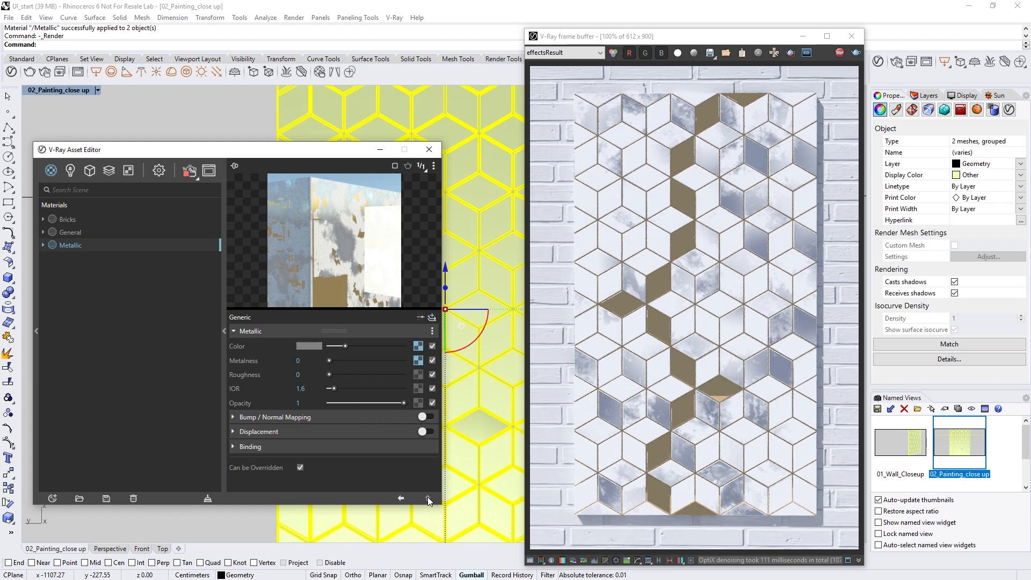
# Wrap the metalness texture in a Bezier Curve and set the curve mode to Mono.
pyautogui.rightClick(420, 360)
pyautogui.moveTo(407, 414)
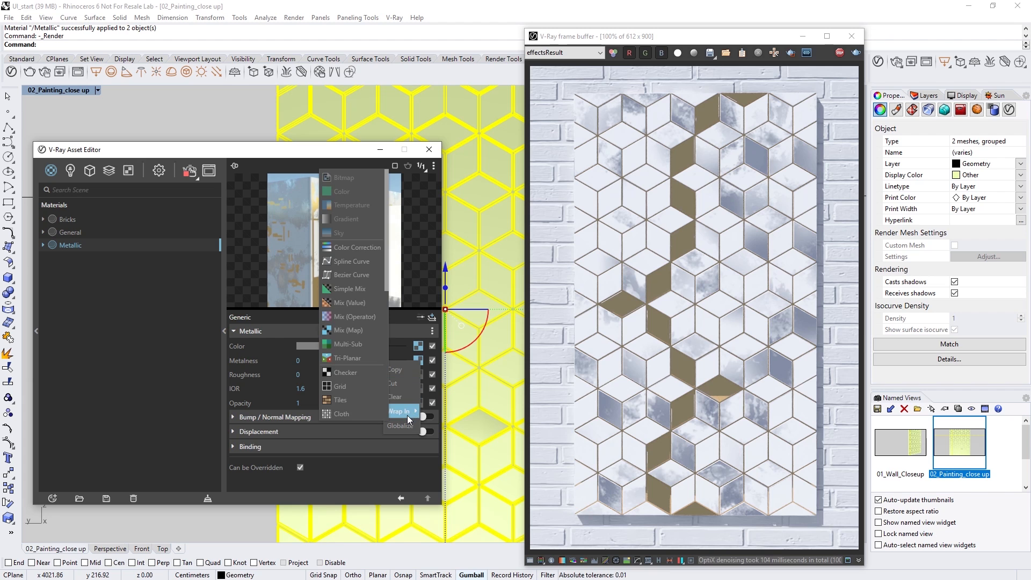
pyautogui.click(356, 278)
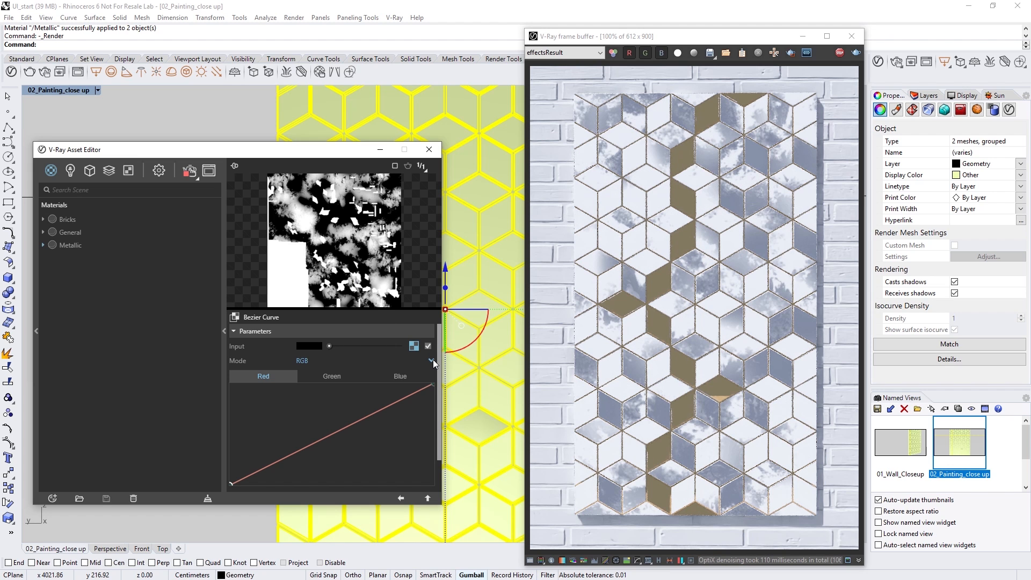
pyautogui.click(432, 360)
pyautogui.click(429, 385)
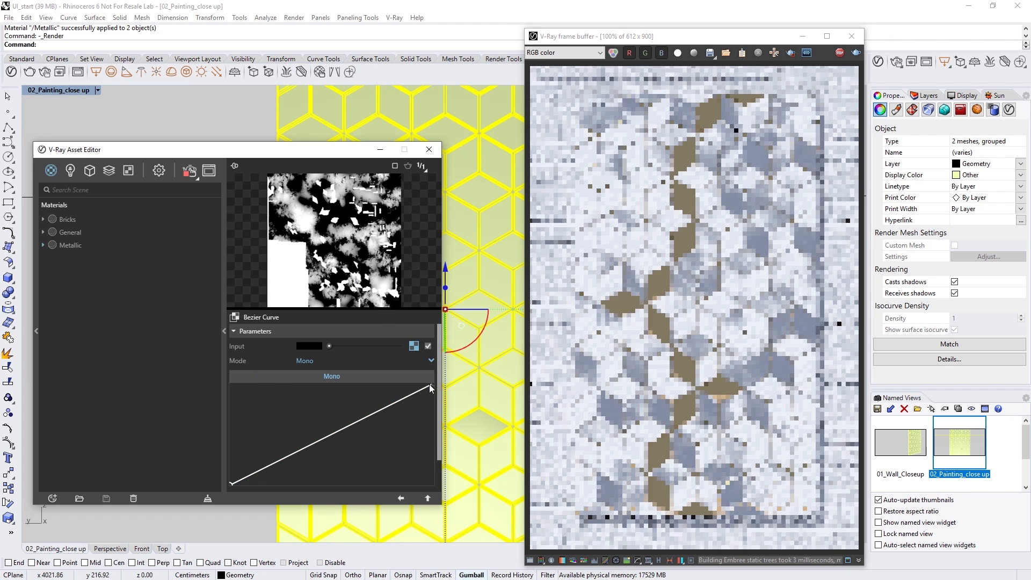
# Shape the metalness curve into a hard vertical step slightly past the middle of the input range, and return to the Metallic material.
pyautogui.moveTo(420, 391); pyautogui.dragTo(404, 484)
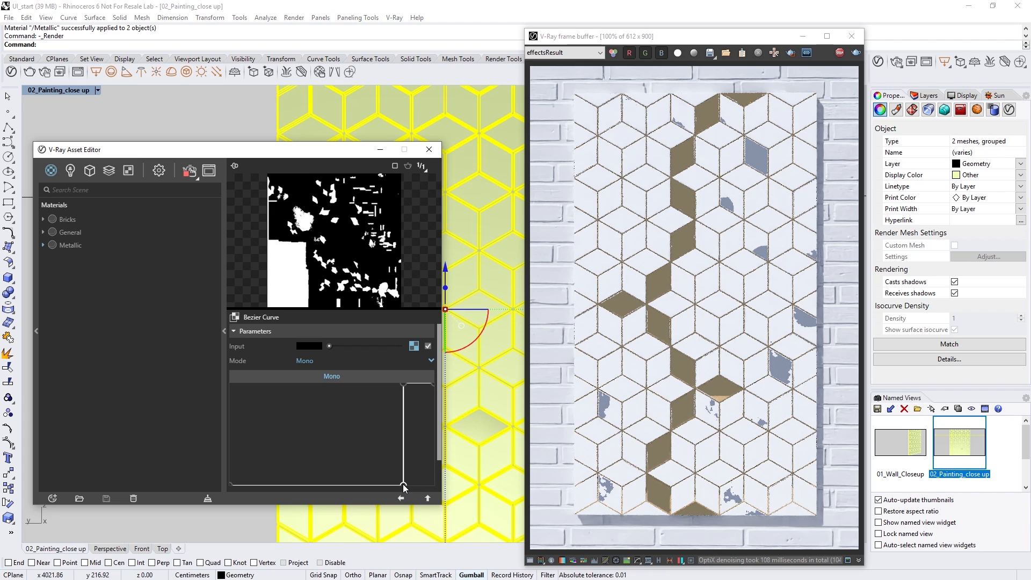
pyautogui.moveTo(403, 485); pyautogui.dragTo(292, 485)
pyautogui.moveTo(404, 384); pyautogui.dragTo(290, 368)
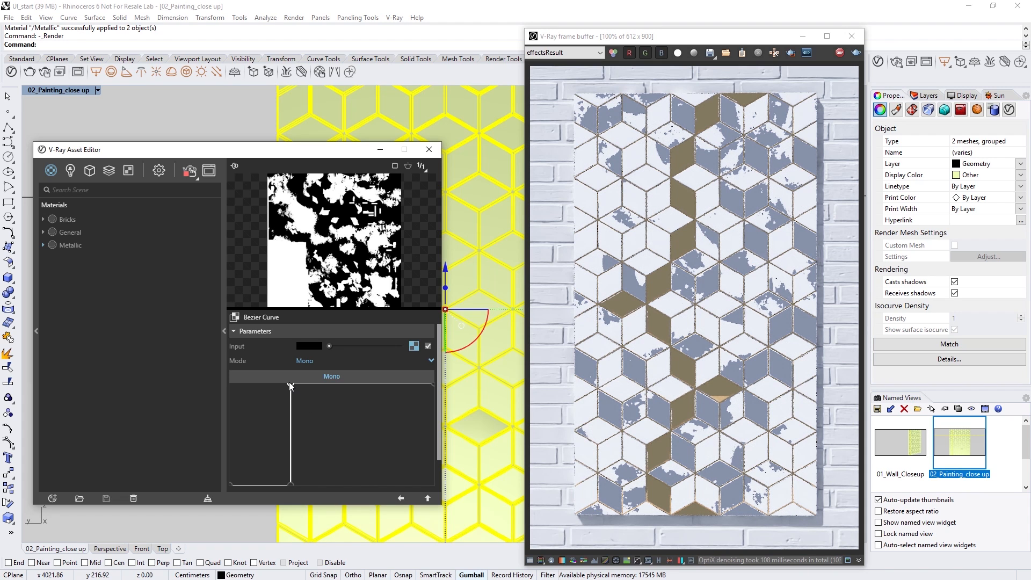
pyautogui.moveTo(290, 385); pyautogui.dragTo(357, 385)
pyautogui.moveTo(291, 483); pyautogui.dragTo(358, 502)
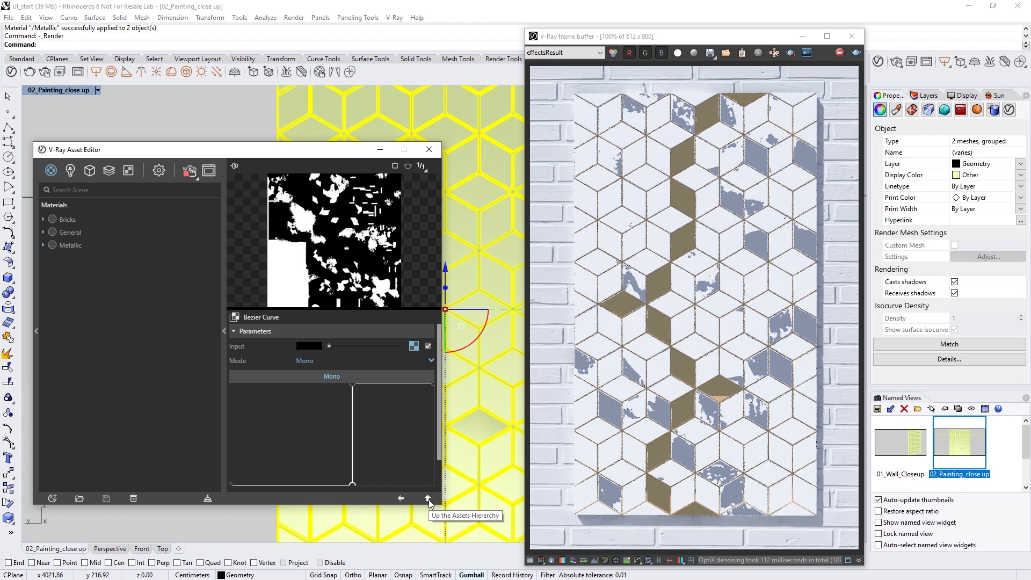
pyautogui.click(428, 498)
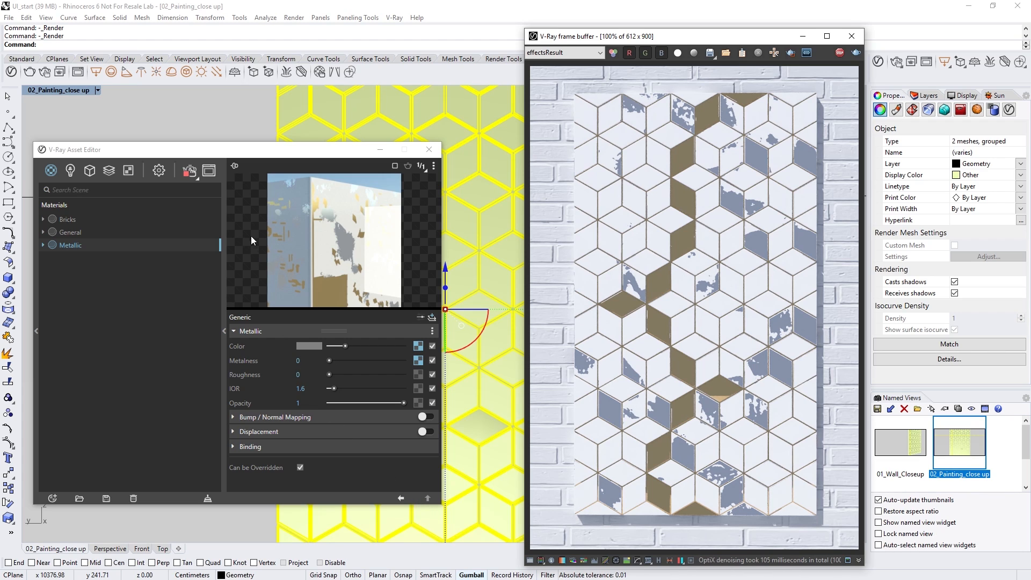
# Lock the preview on Metallic and load PT new__Gold_Bumpy_5cm_Roughness as its roughness bitmap, using the Rendering Space (Linear) color space.
pyautogui.click(236, 166)
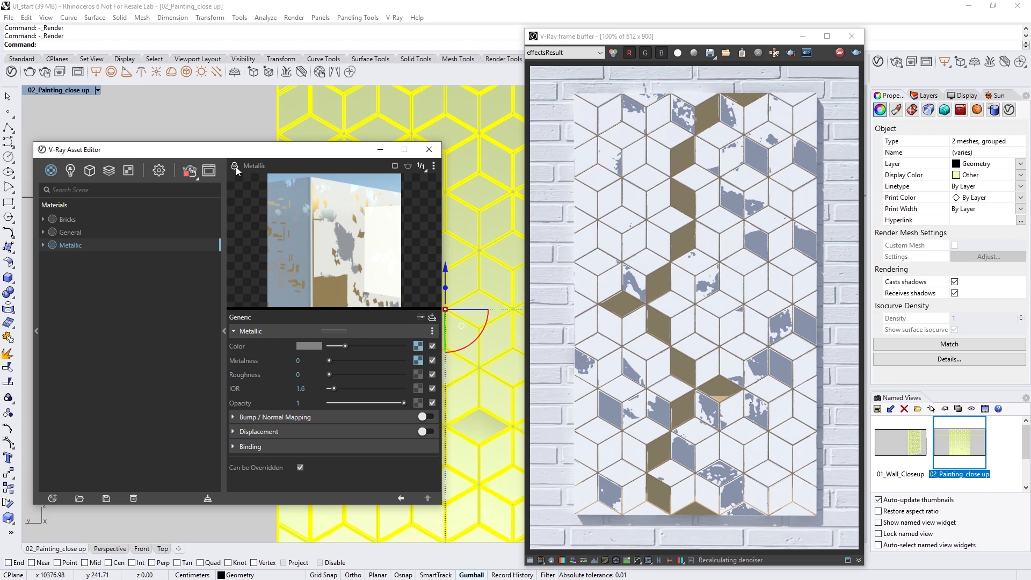
pyautogui.click(419, 374)
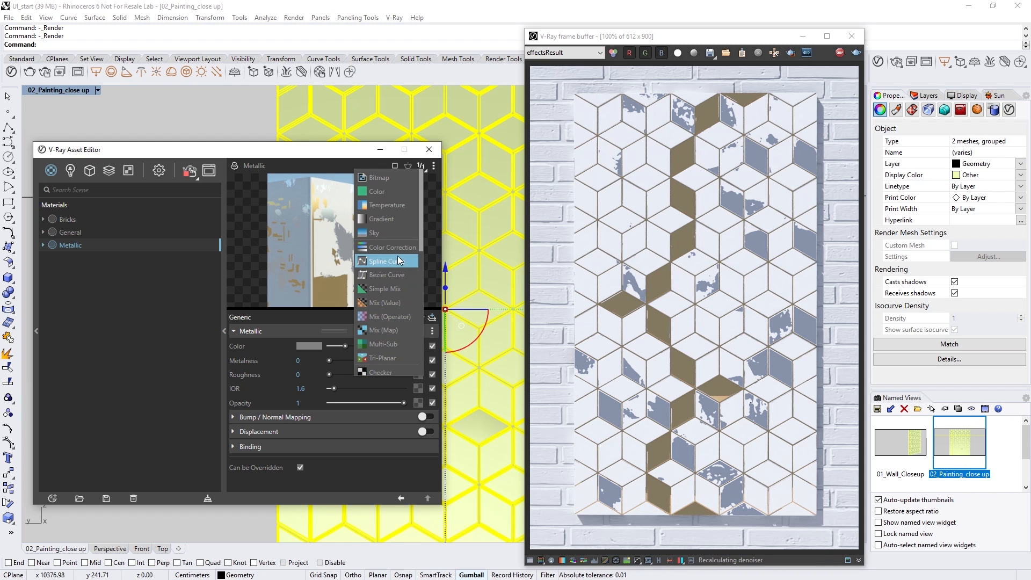
pyautogui.click(386, 183)
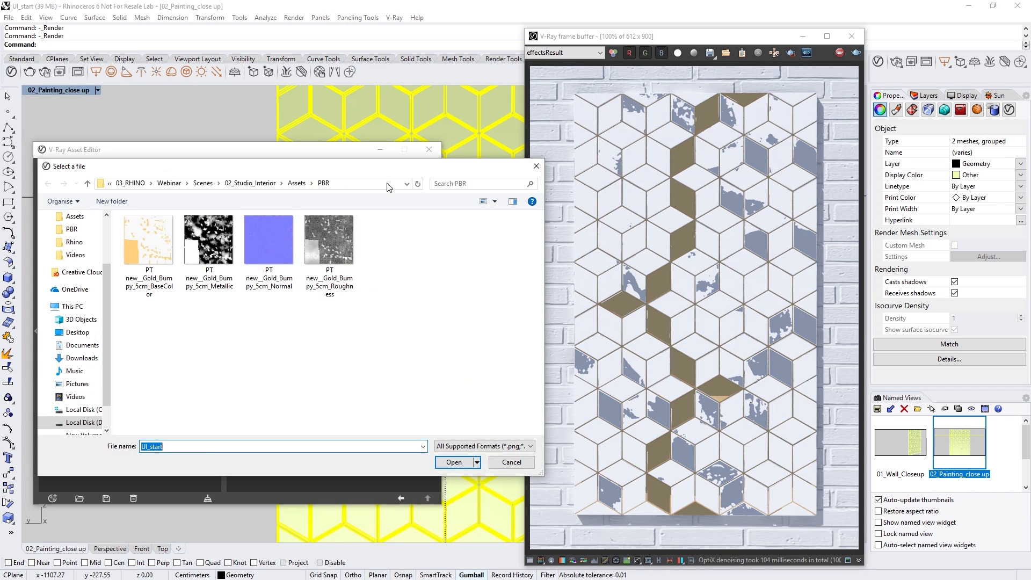
pyautogui.click(329, 239)
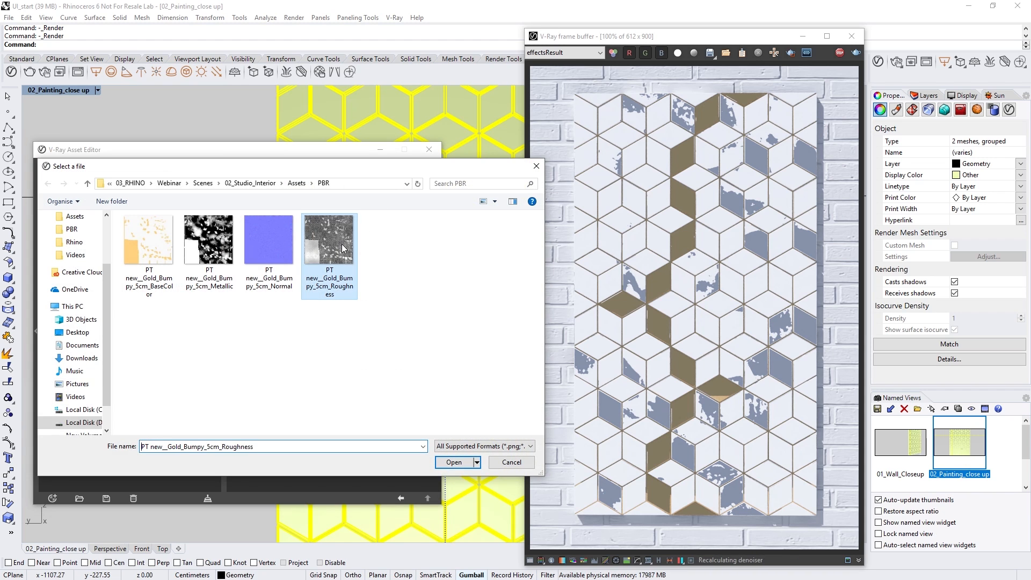
pyautogui.click(454, 462)
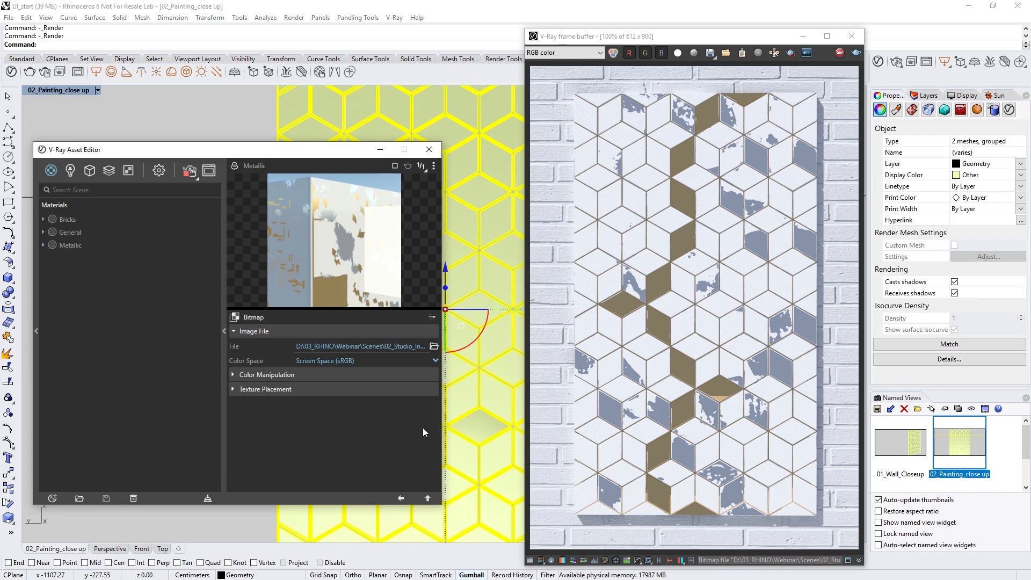
pyautogui.click(432, 360)
pyautogui.click(426, 388)
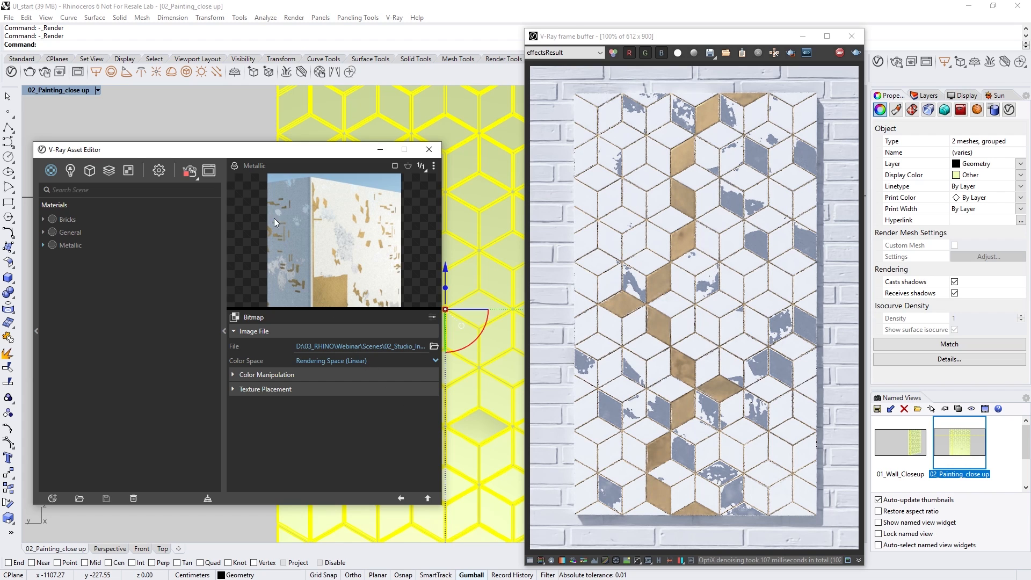
pyautogui.click(251, 166)
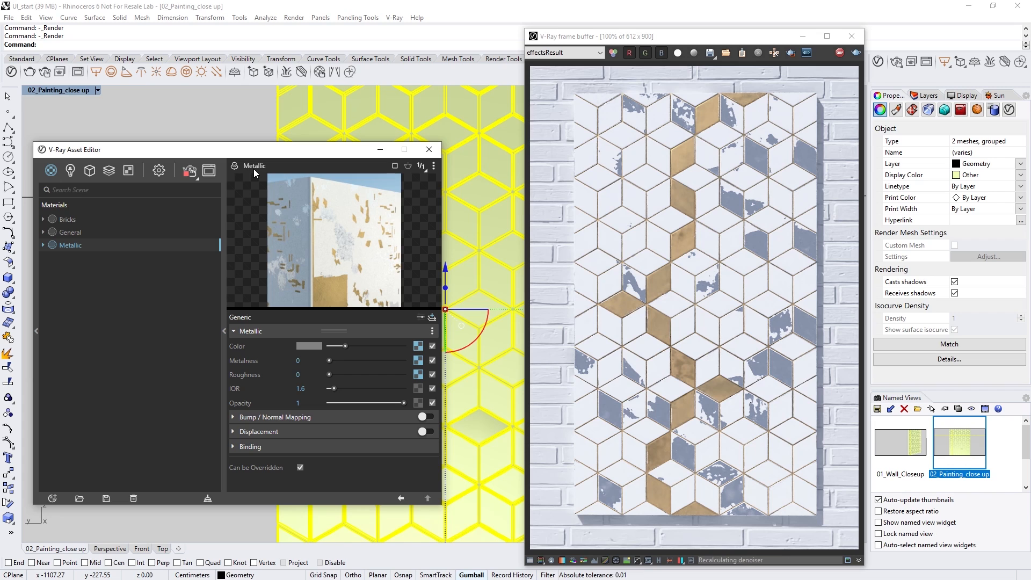
# Stop the interactive render and enable Bump / Normal Mapping on the Metallic material in Normal Map mode.
pyautogui.click(191, 171)
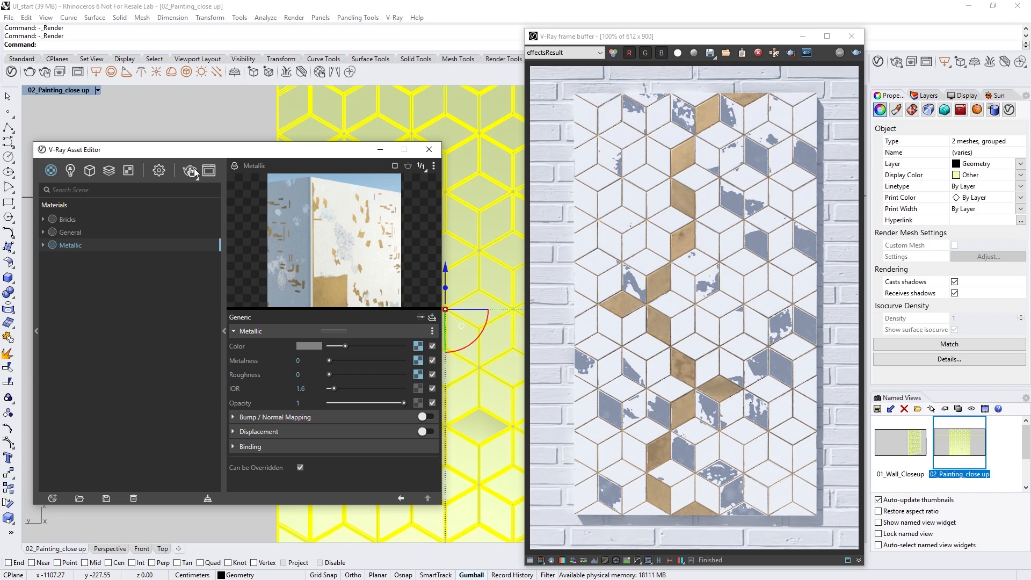
pyautogui.click(428, 418)
pyautogui.click(409, 416)
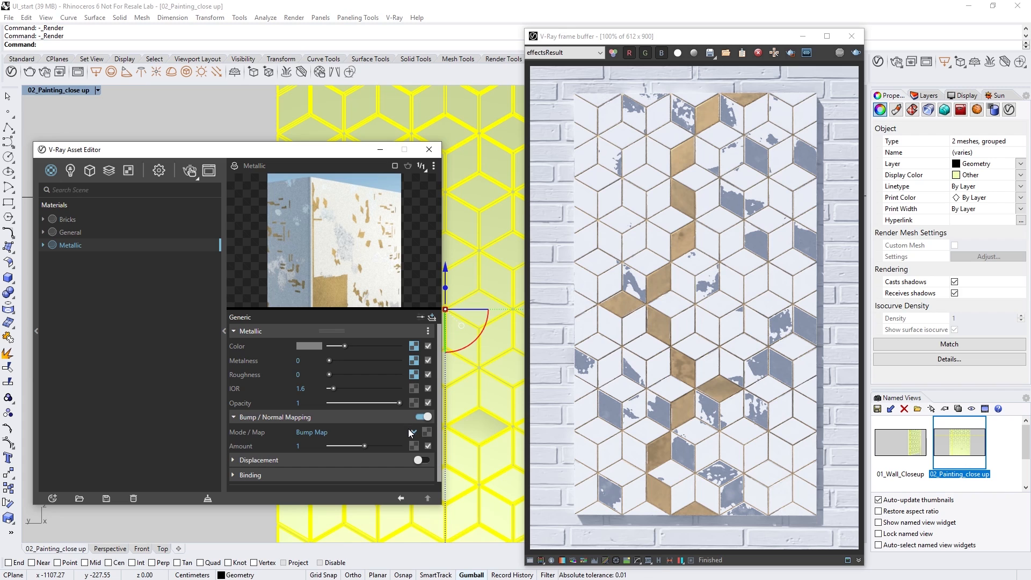
pyautogui.click(413, 433)
pyautogui.click(406, 449)
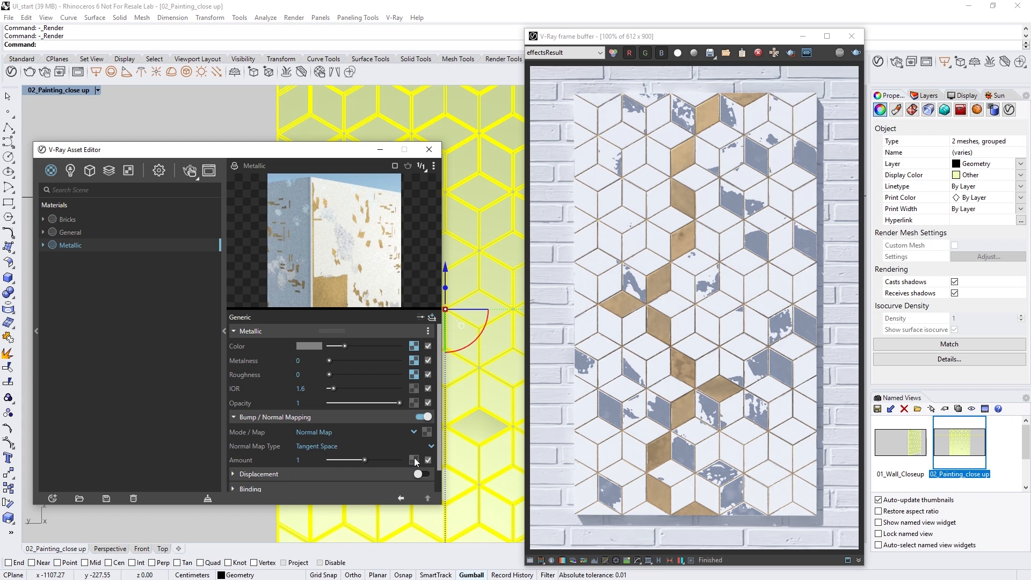
# Load PT new__Gold_Bumpy_5cm_Normal as the bitmap for the Metallic material's normal map.
pyautogui.click(428, 433)
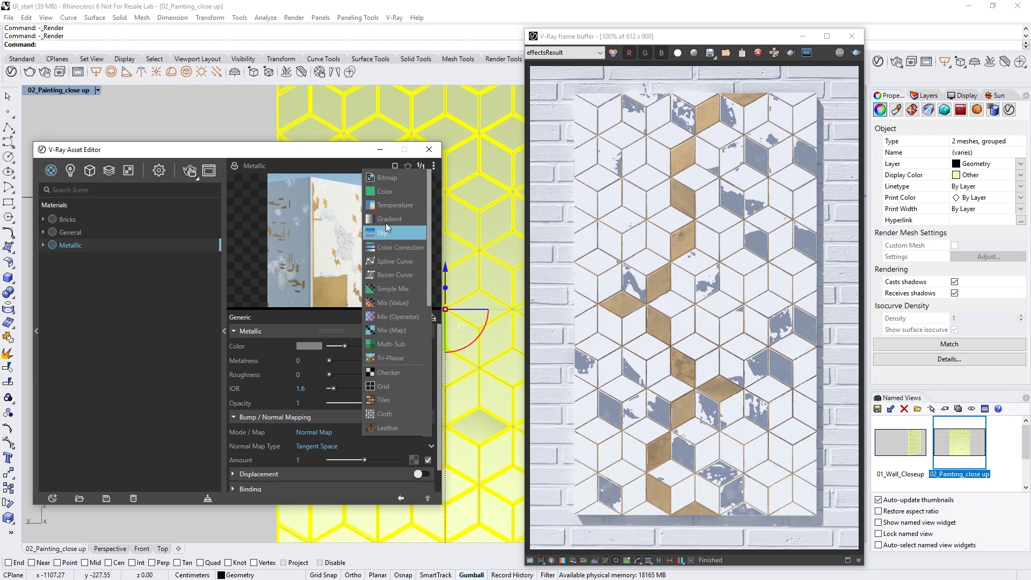
pyautogui.click(379, 180)
pyautogui.click(278, 234)
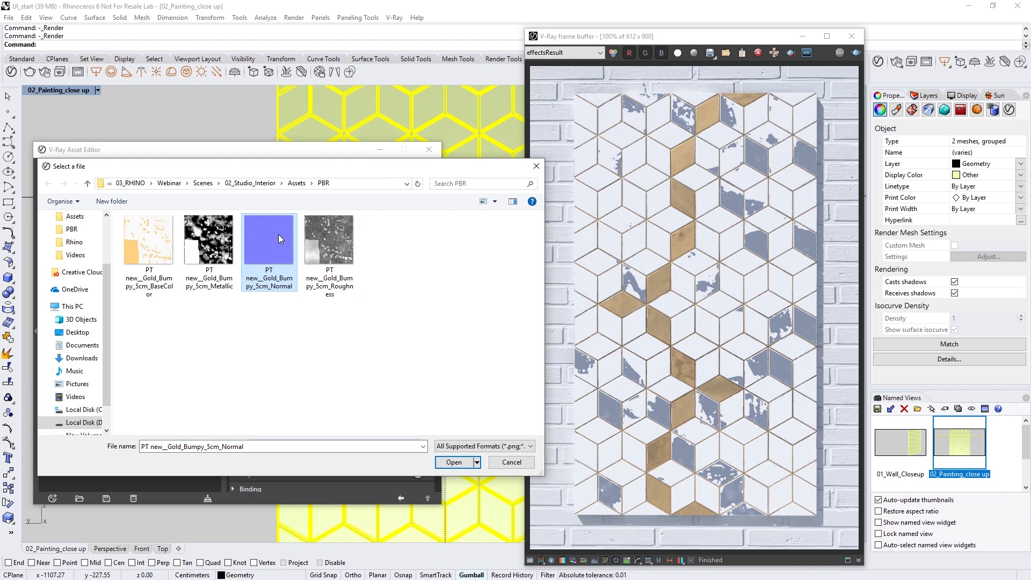
pyautogui.click(449, 462)
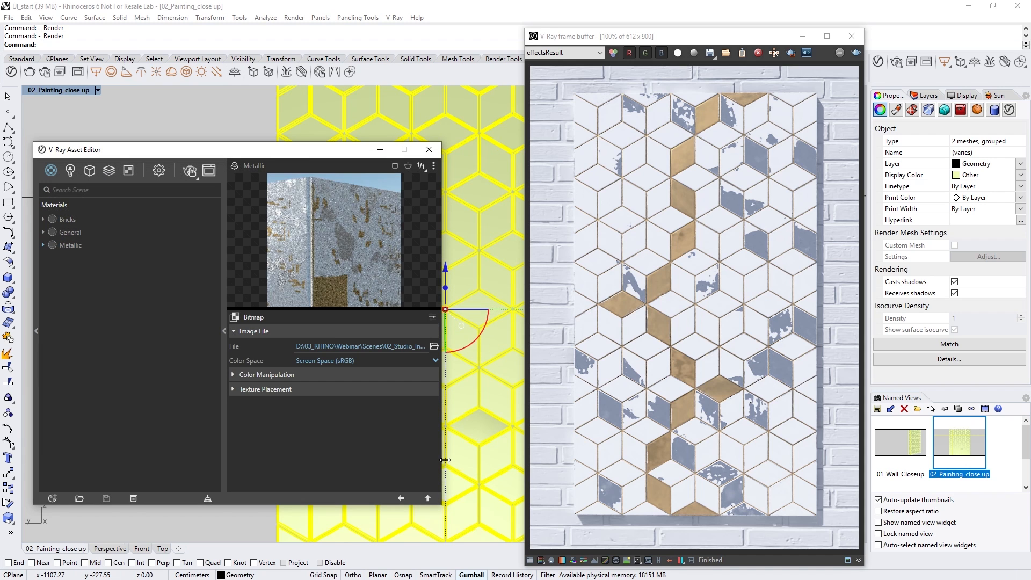
# Set the normal bitmap's color space to Rendering Space (Linear) and the Metallic material's normal map Amount to 0.7.
pyautogui.click(433, 359)
pyautogui.click(430, 385)
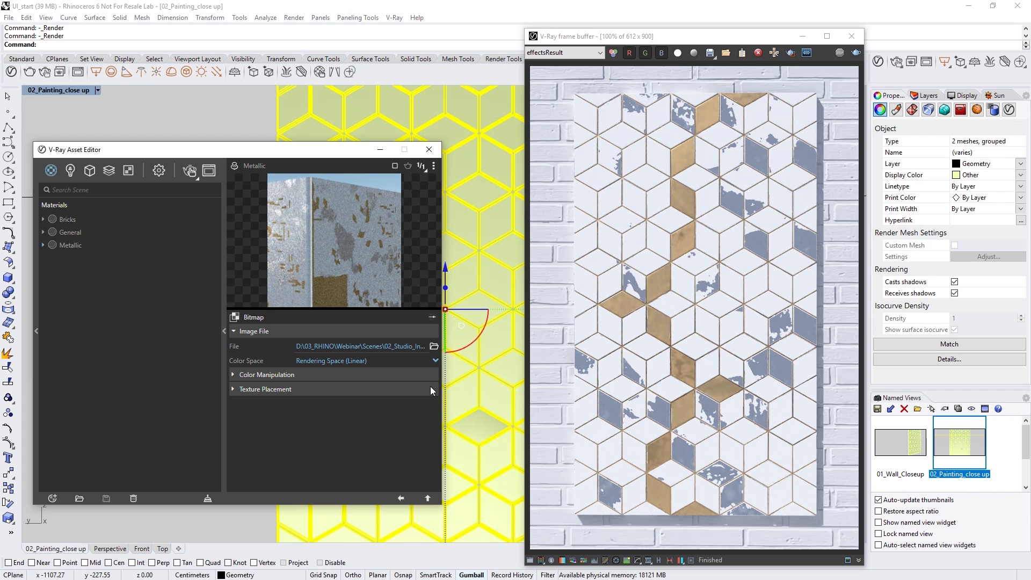
pyautogui.click(427, 498)
pyautogui.click(298, 460)
pyautogui.write('0.7')
pyautogui.press('Return')
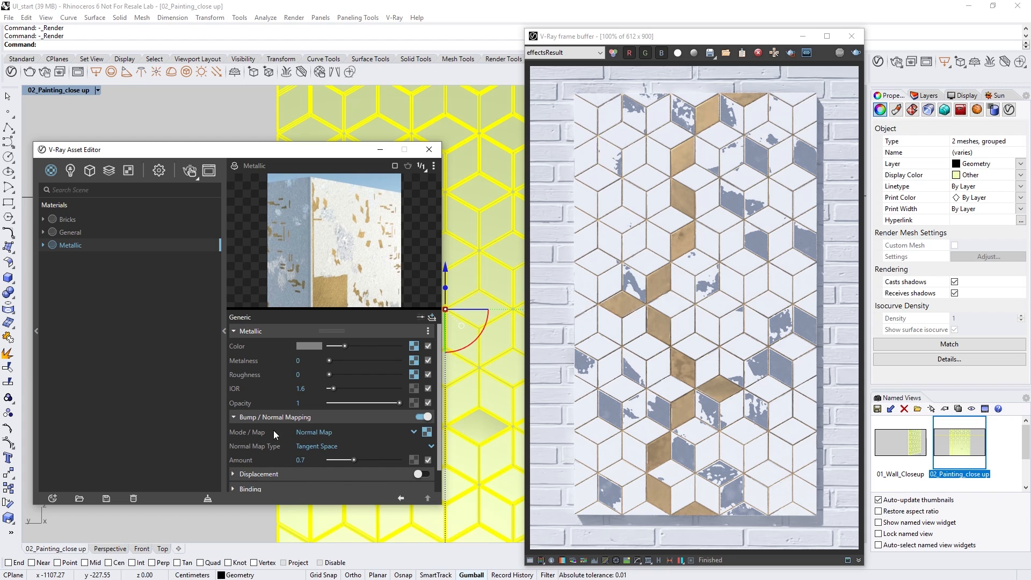
# Start the interactive render and move the vertical step of the metalness Bezier curve close to the high end of the input range.
pyautogui.click(190, 171)
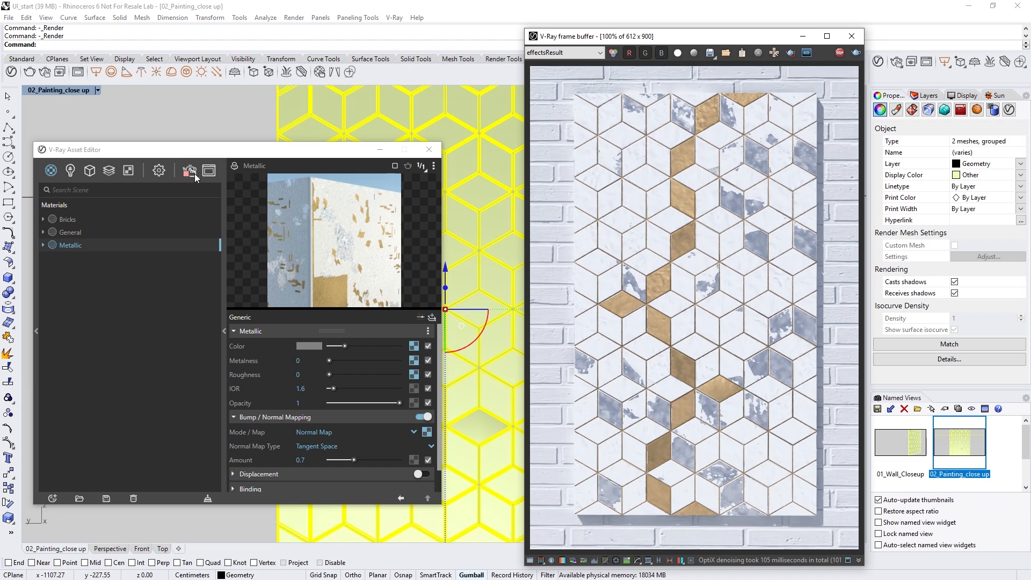
pyautogui.click(414, 360)
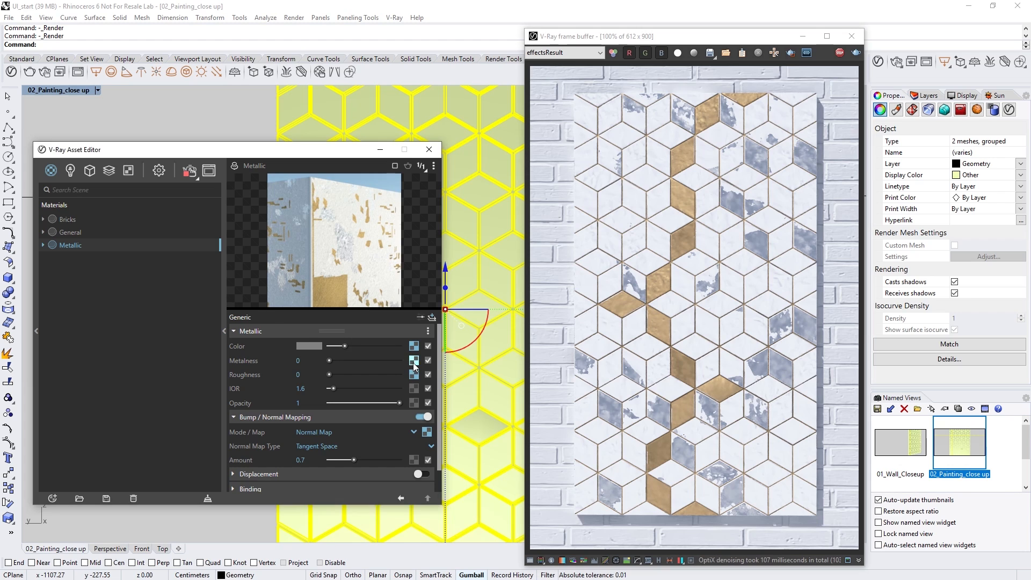
pyautogui.moveTo(353, 385); pyautogui.dragTo(409, 384)
pyautogui.moveTo(364, 476); pyautogui.dragTo(415, 496)
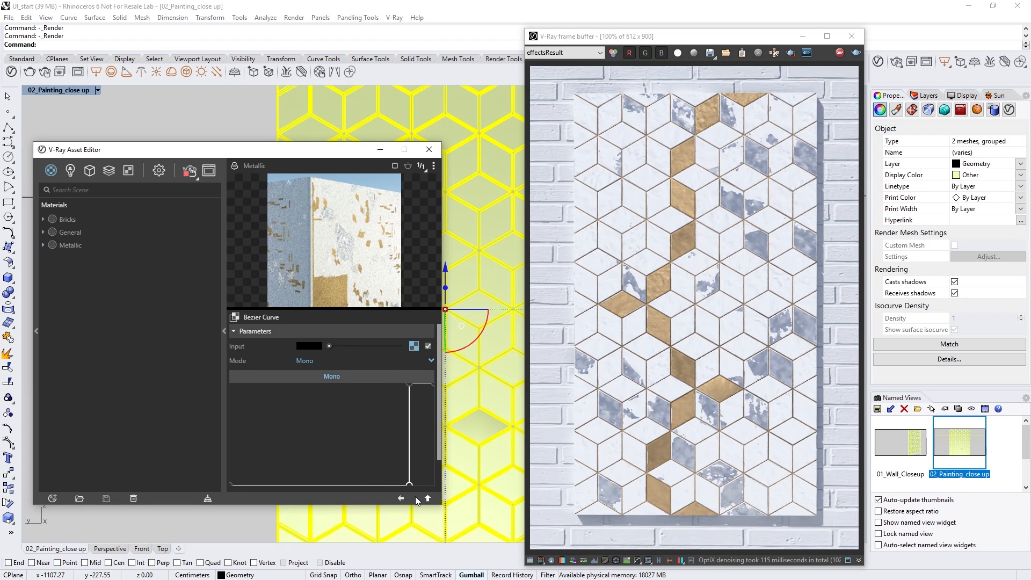
pyautogui.click(428, 499)
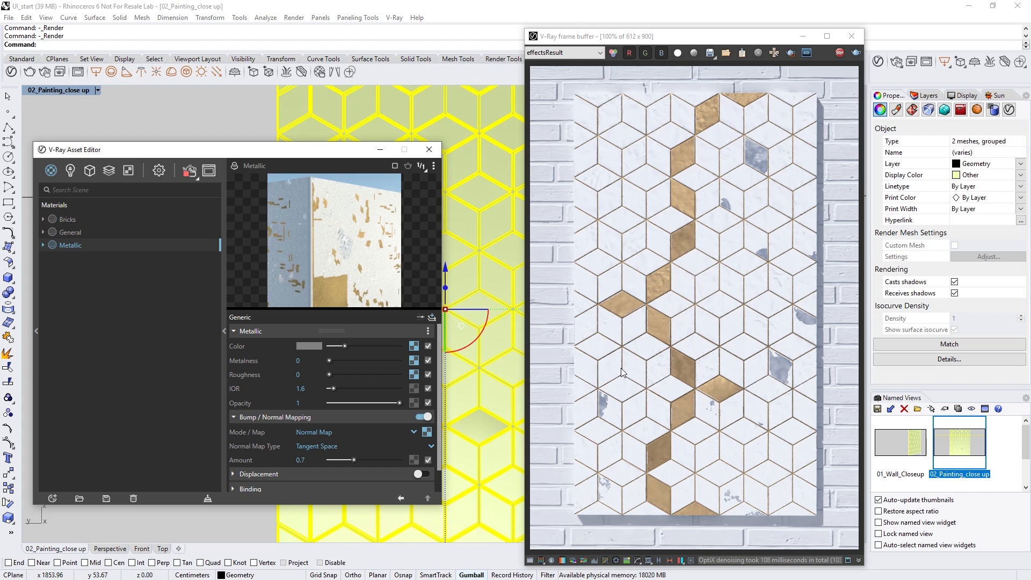
# Stop the interactive render, closing the frame buffer, and rename the Metallic material as Painting.
pyautogui.click(840, 52)
pyautogui.click(851, 36)
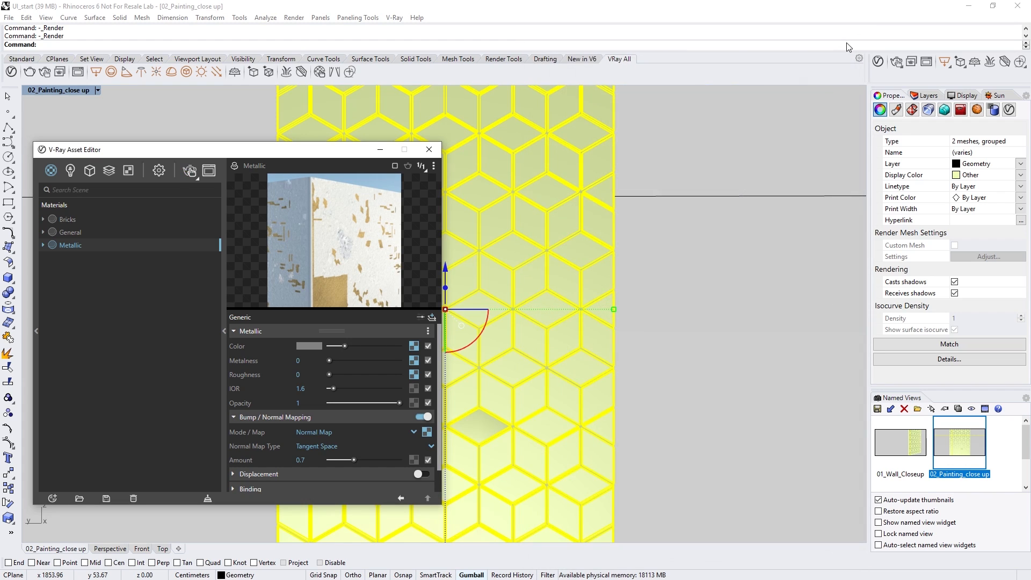
pyautogui.moveTo(316, 152); pyautogui.dragTo(583, 147)
pyautogui.hotkey('ctrl', 'a')
pyautogui.write('Painting')
pyautogui.press('Return')
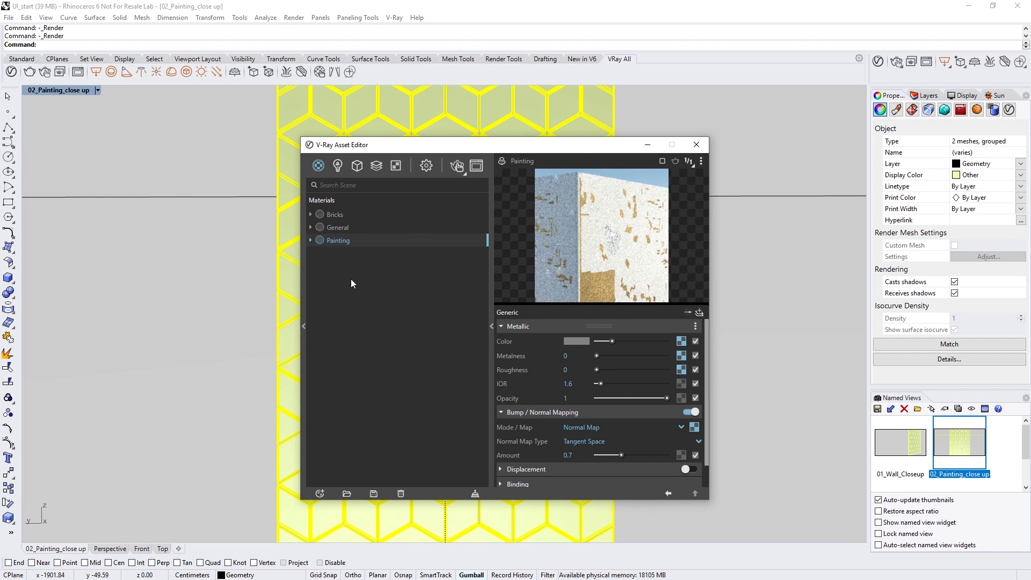
# Add the Painting material to the Custom Library and close the Asset Editor.
pyautogui.click(304, 294)
pyautogui.moveTo(331, 241); pyautogui.dragTo(282, 246)
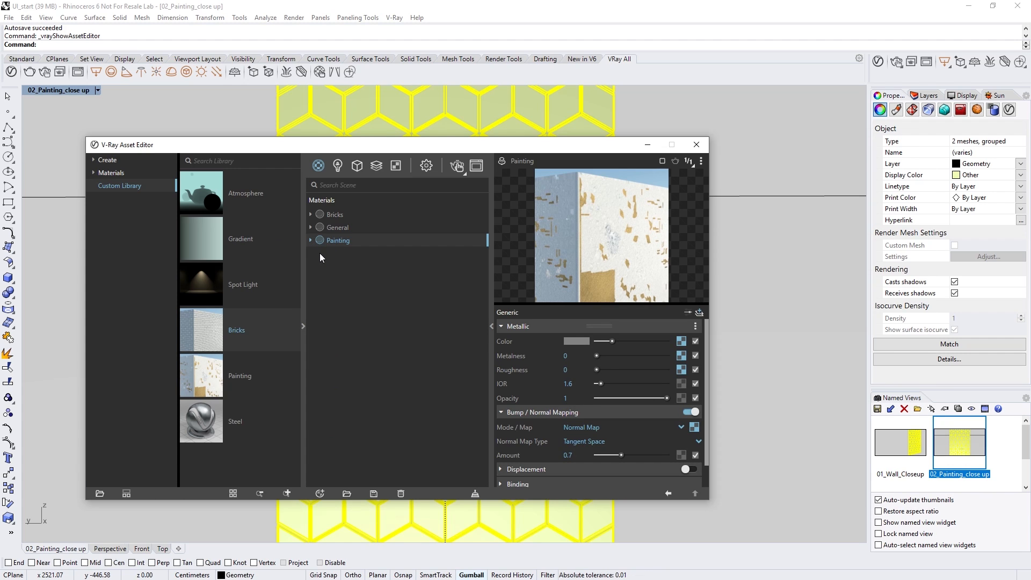
pyautogui.rightClick(344, 243)
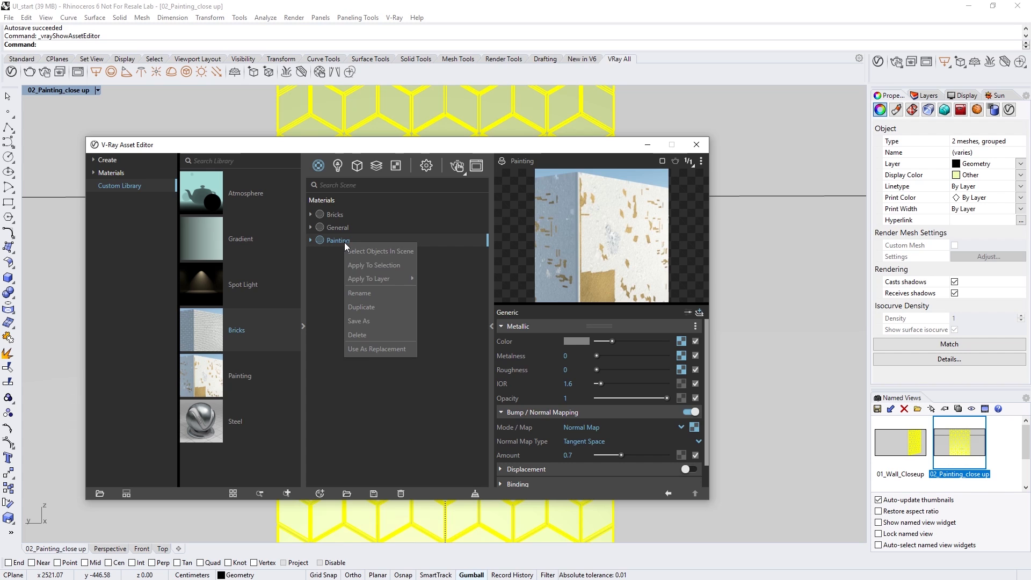
pyautogui.click(336, 321)
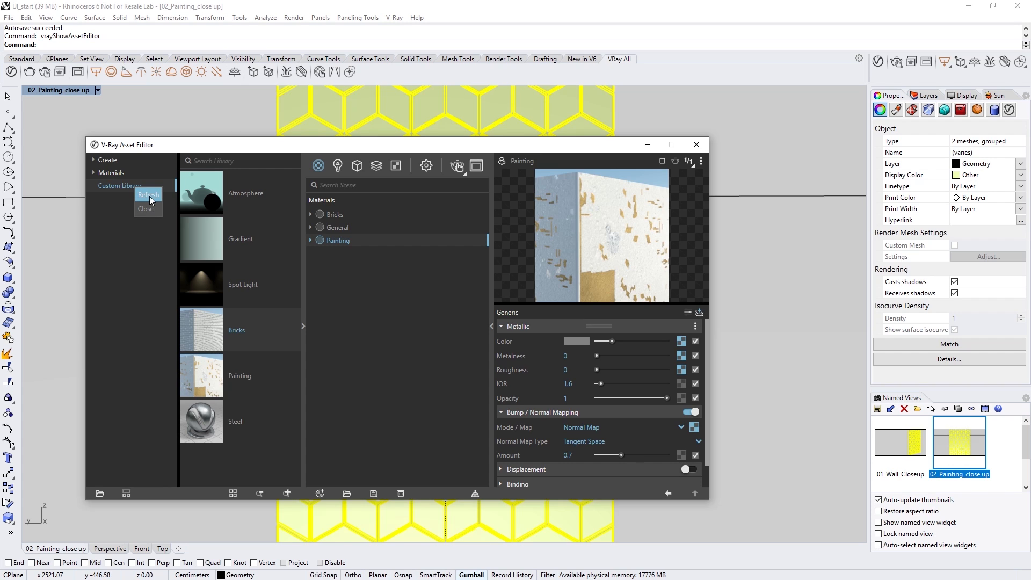
pyautogui.click(144, 262)
pyautogui.click(696, 144)
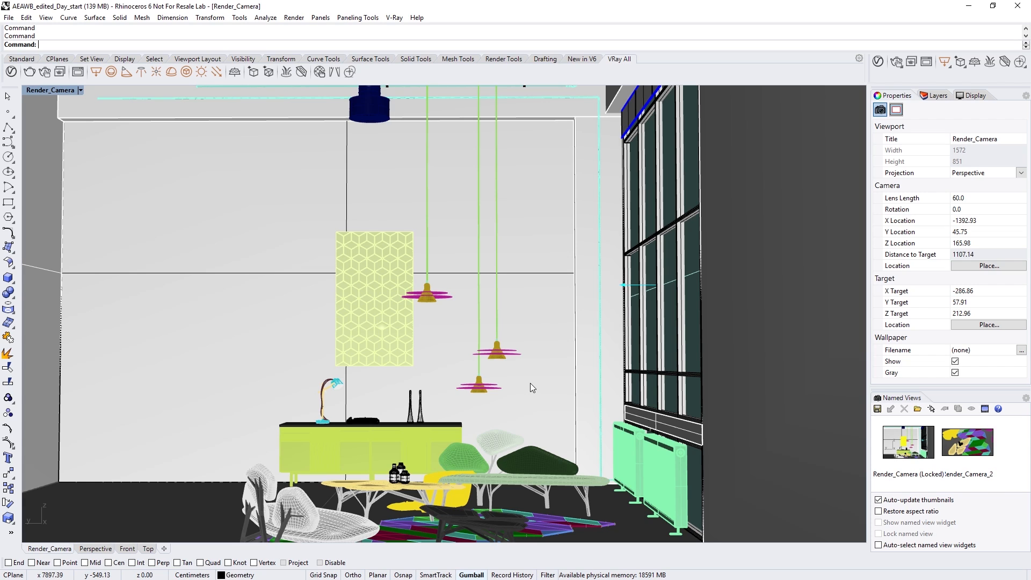
# Select the wall painting group in the AEAWB_edited_Day_start scene and load the Custom Library folder from Assets into the Asset Editor.
pyautogui.click(389, 316)
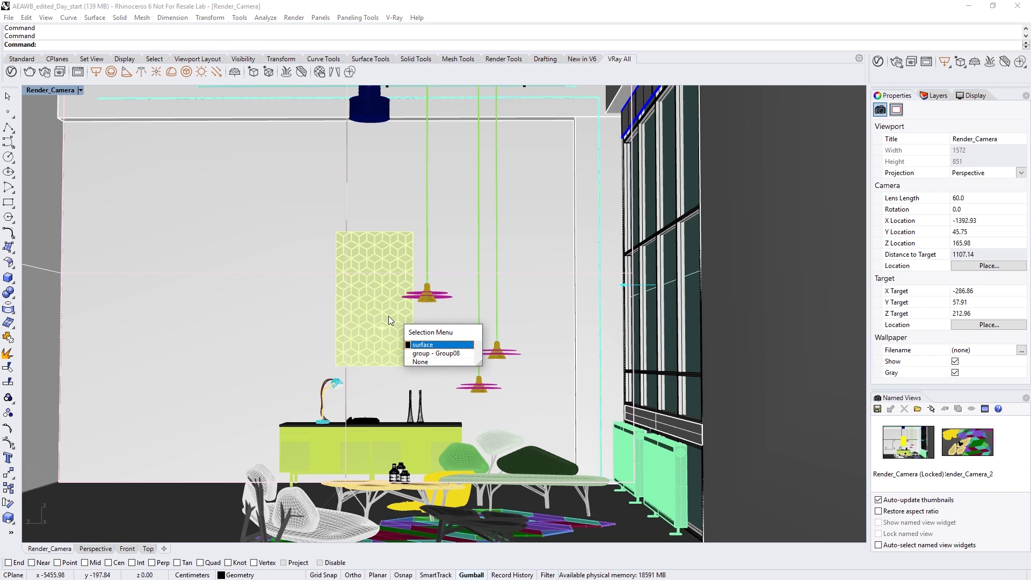
pyautogui.click(412, 352)
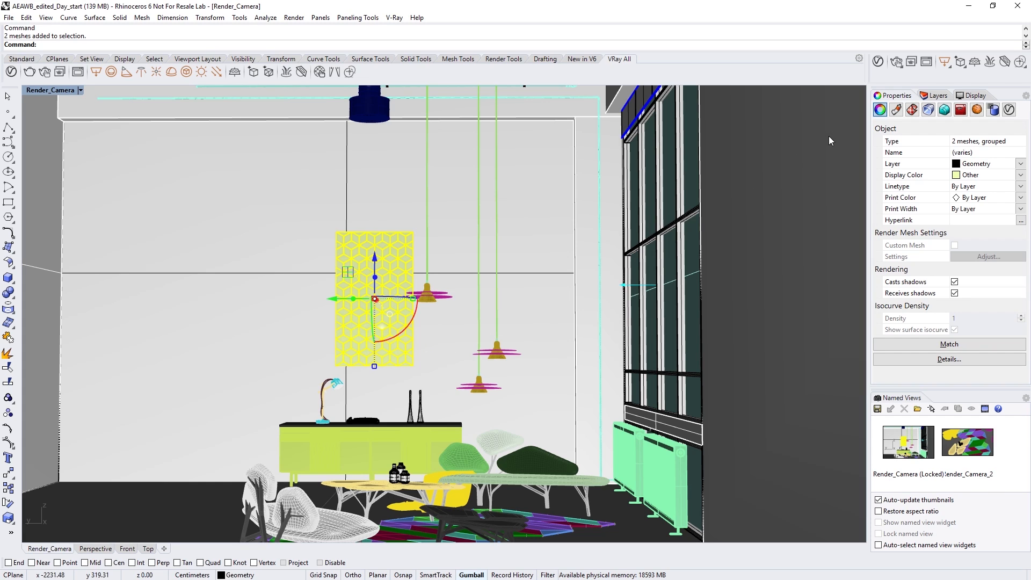
pyautogui.click(875, 64)
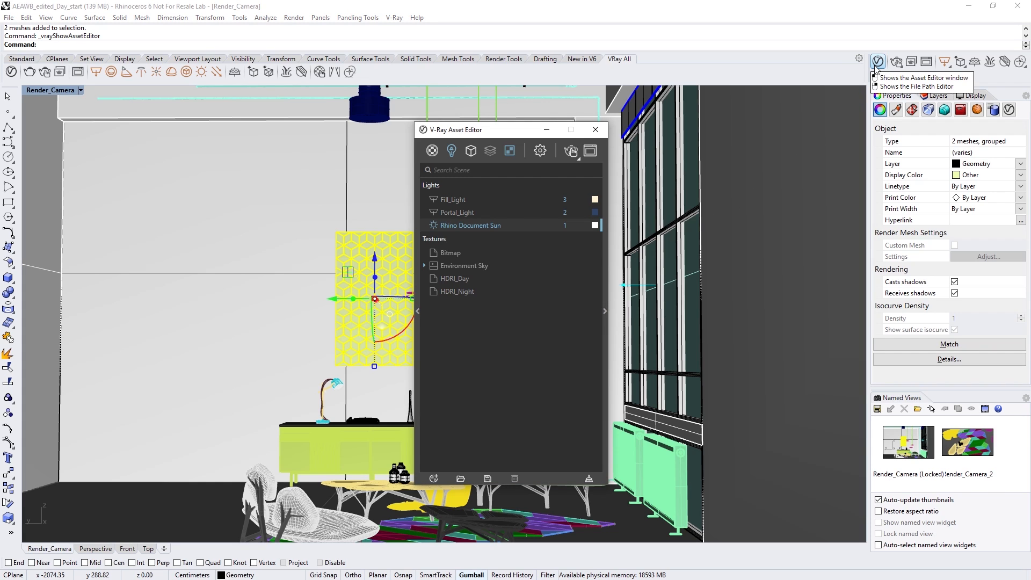
pyautogui.click(420, 195)
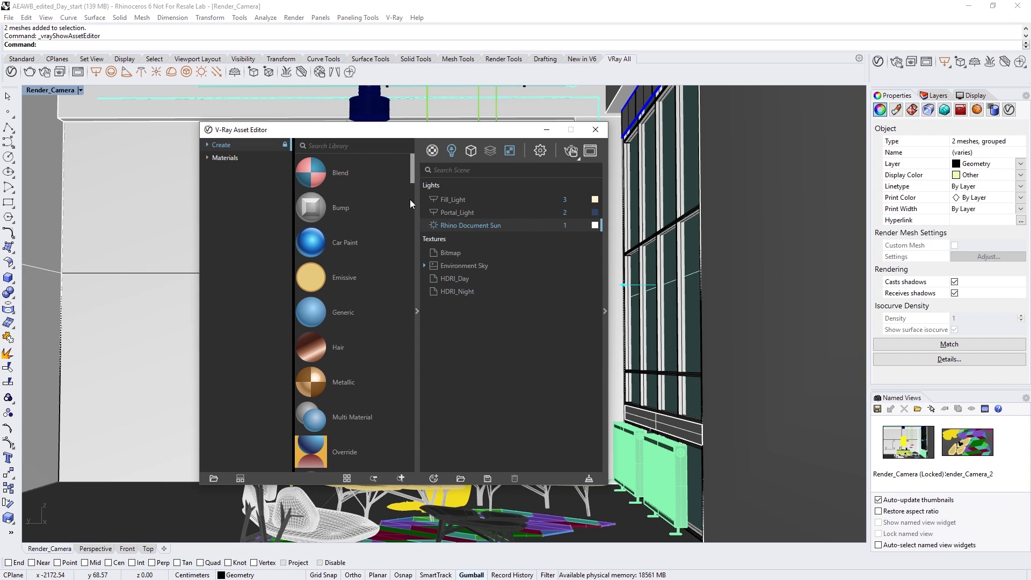
pyautogui.click(214, 477)
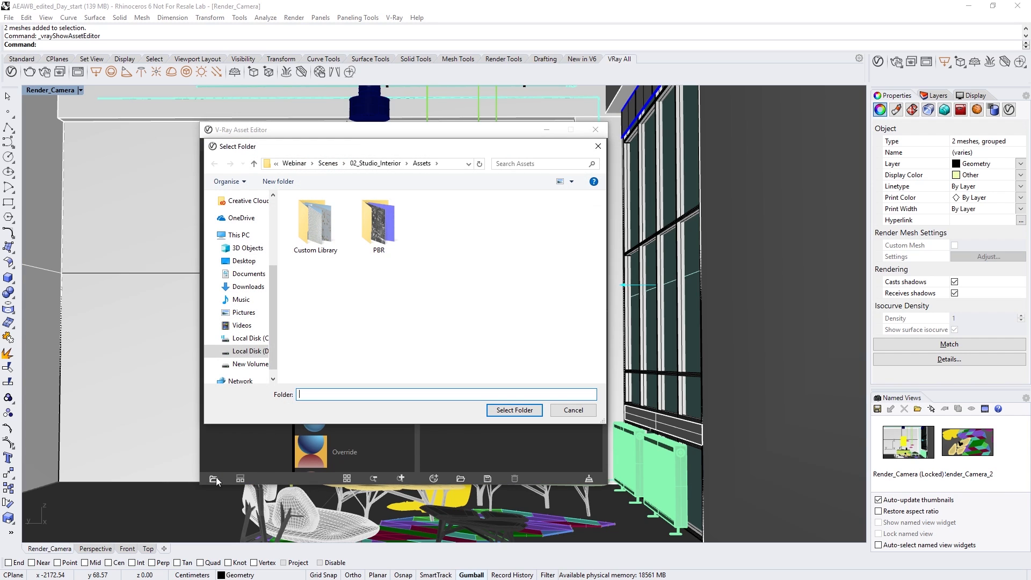
pyautogui.click(315, 223)
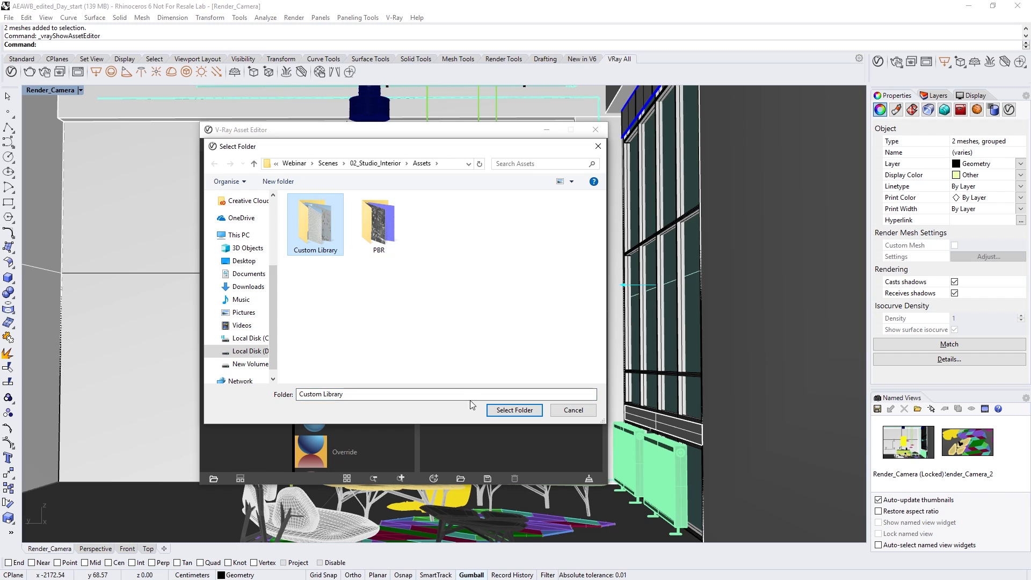
pyautogui.click(491, 410)
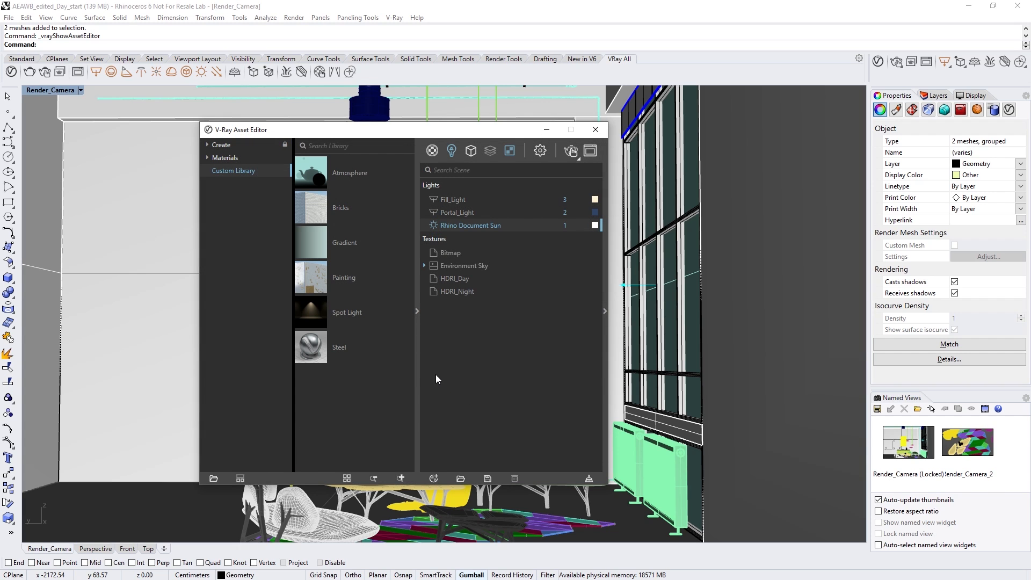
# Apply the Custom Library's Painting material to the selected wall painting and locate it among the scene materials.
pyautogui.rightClick(317, 273)
pyautogui.click(329, 294)
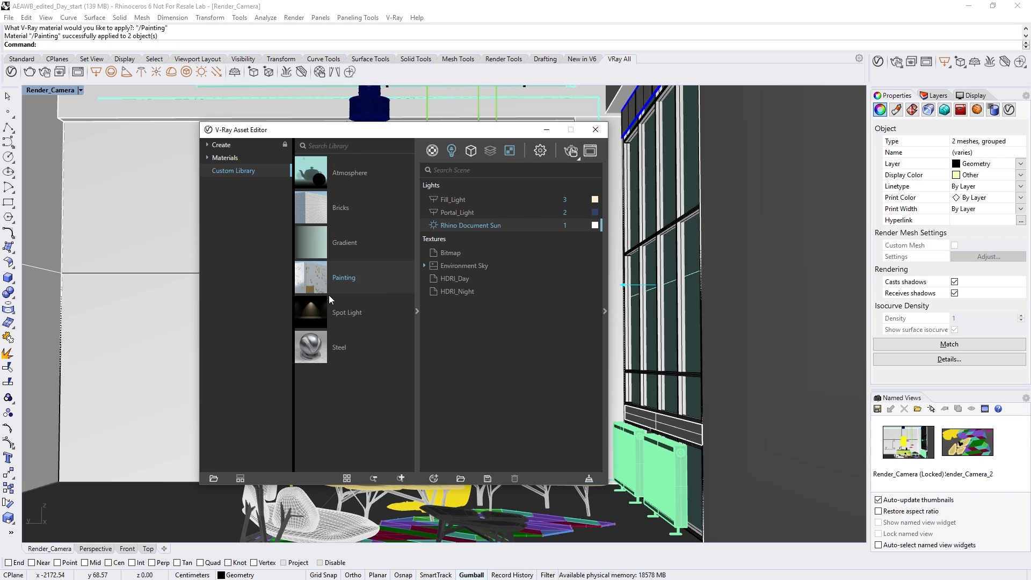
pyautogui.click(432, 150)
pyautogui.moveTo(600, 224); pyautogui.dragTo(600, 306)
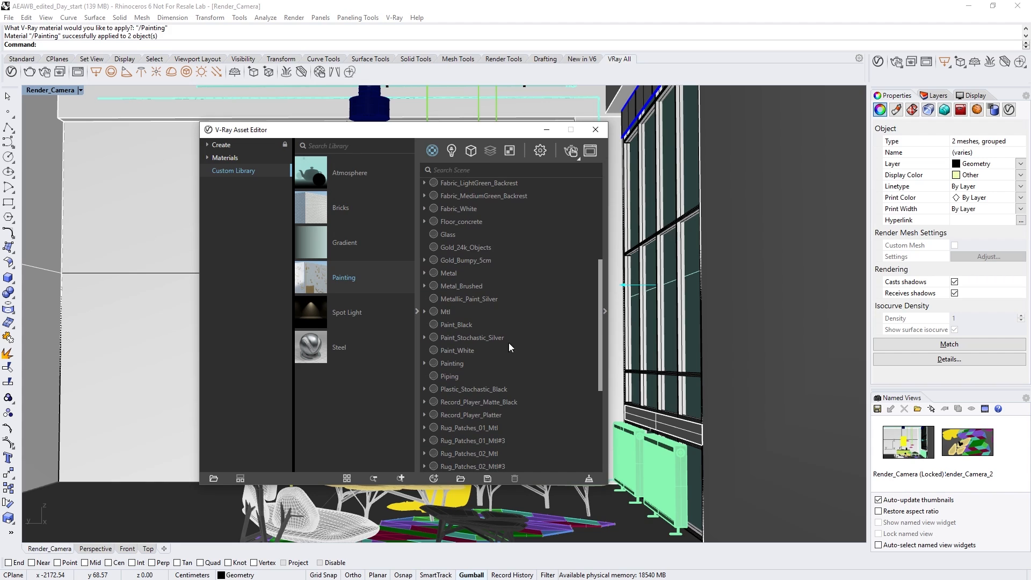
pyautogui.click(459, 363)
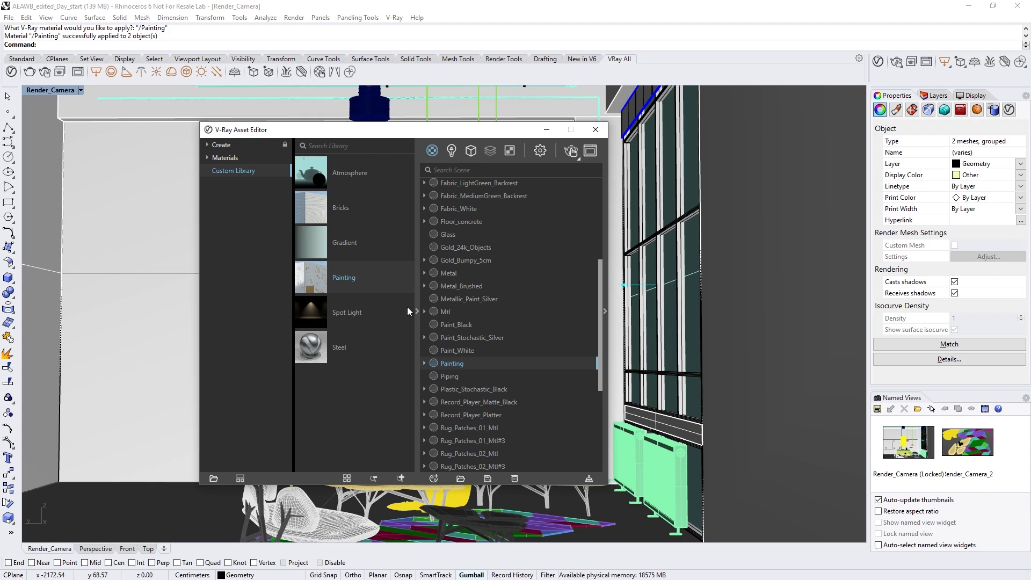
pyautogui.click(416, 395)
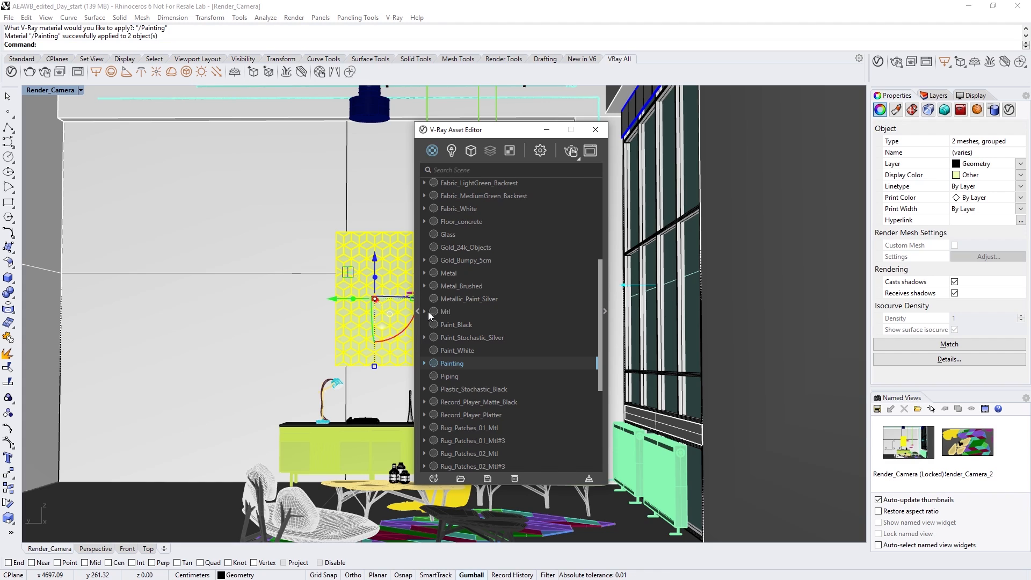
# Examine the Floor_concrete material and its diffuse, reflection, glossiness and bump textures.
pyautogui.click(449, 220)
pyautogui.click(604, 256)
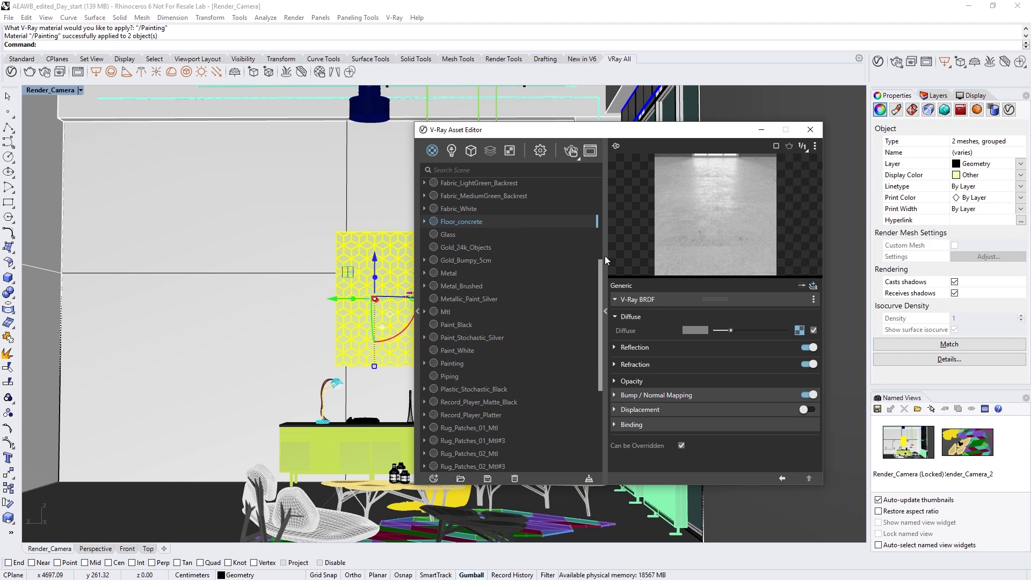
pyautogui.click(425, 220)
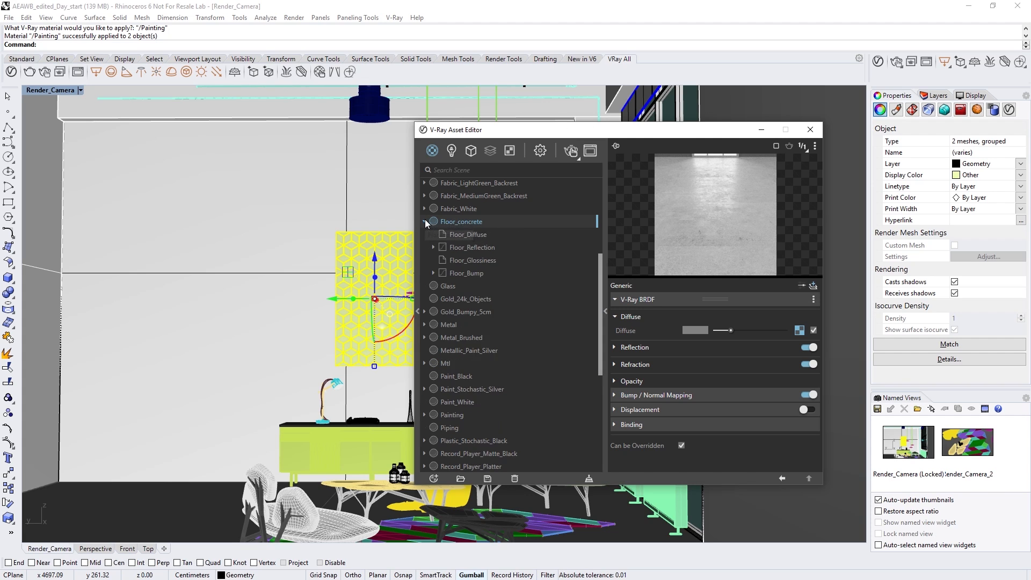
pyautogui.click(473, 235)
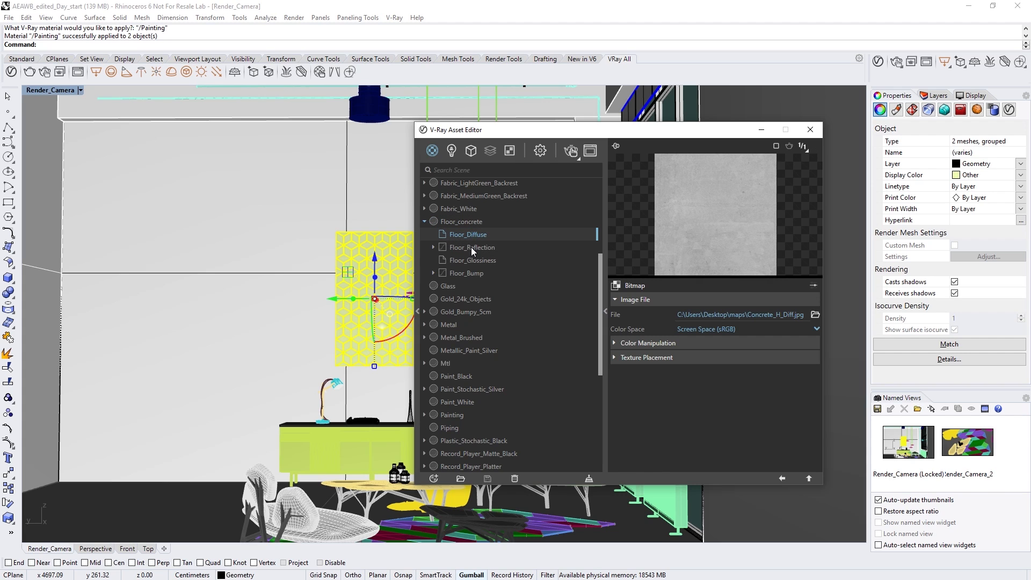
pyautogui.click(472, 247)
pyautogui.click(472, 260)
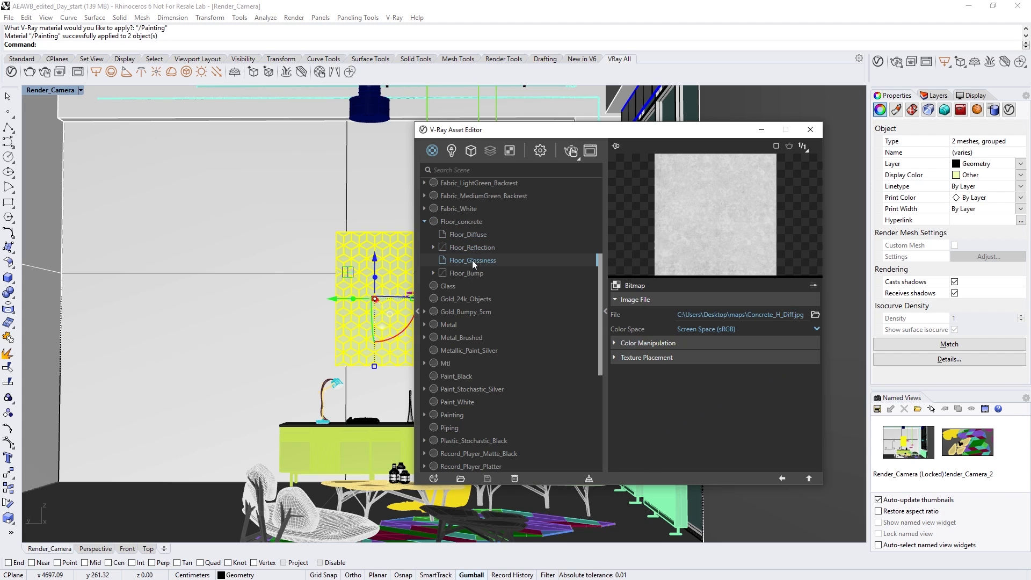
pyautogui.click(470, 272)
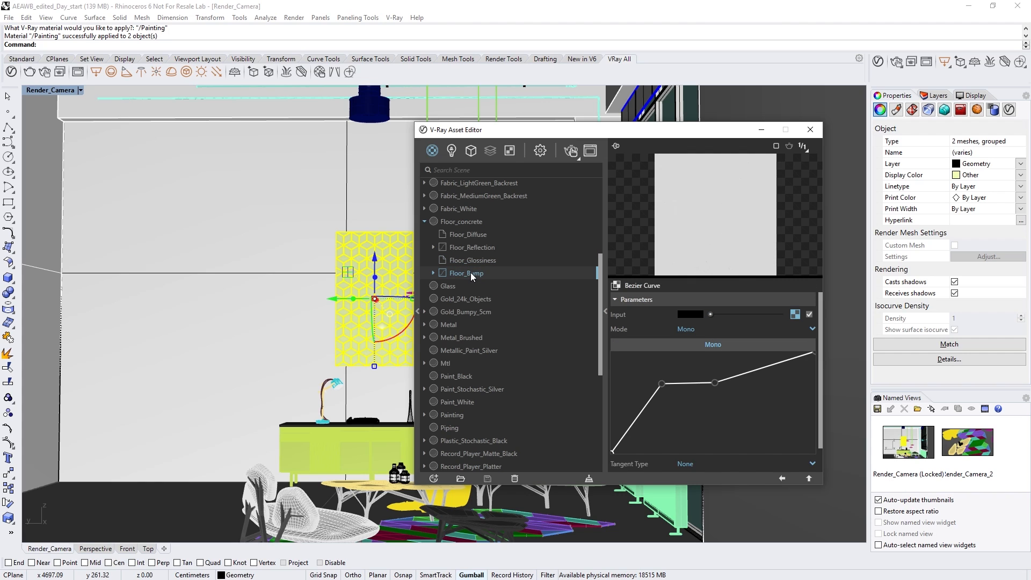
pyautogui.click(465, 222)
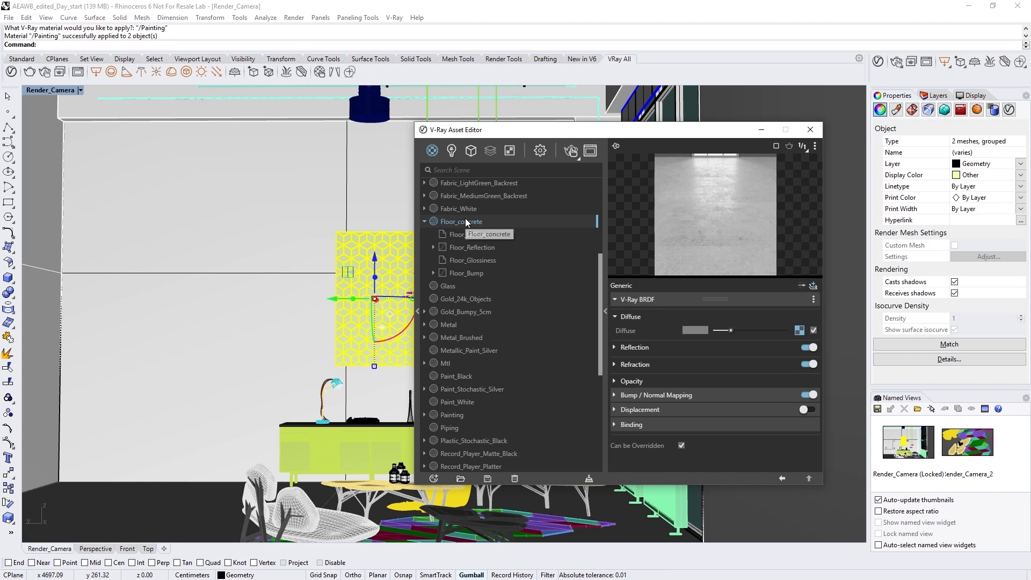
pyautogui.click(426, 222)
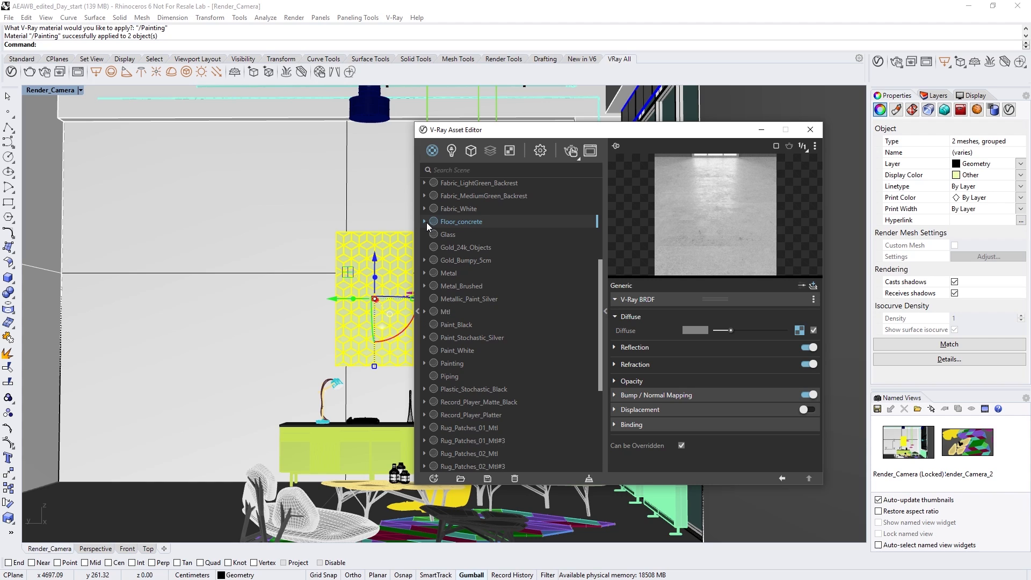
pyautogui.click(604, 255)
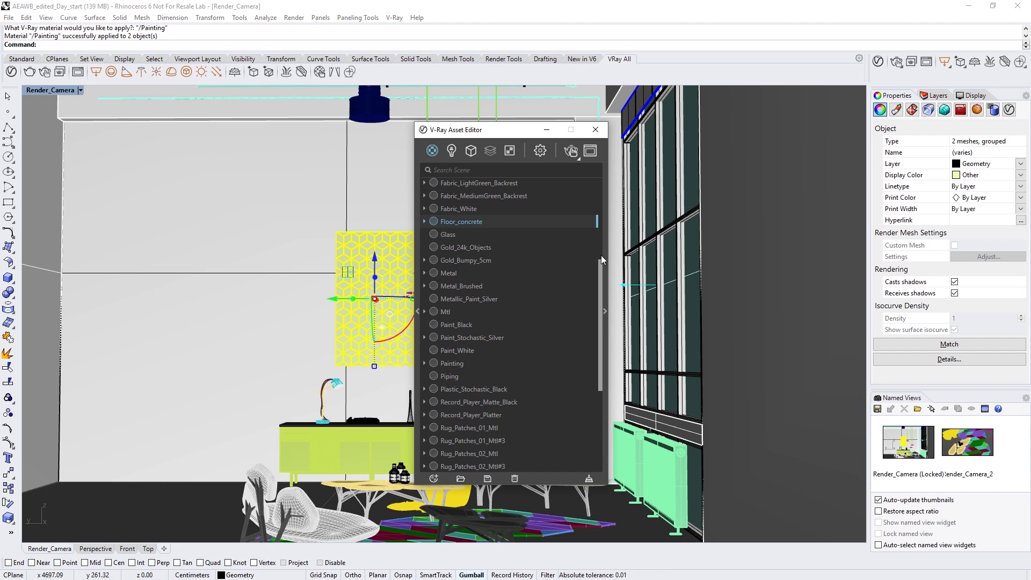
# Enable render denoising, switch the denoiser engine to NVIDIA AI and raise its update frequency to the maximum.
pyautogui.click(543, 156)
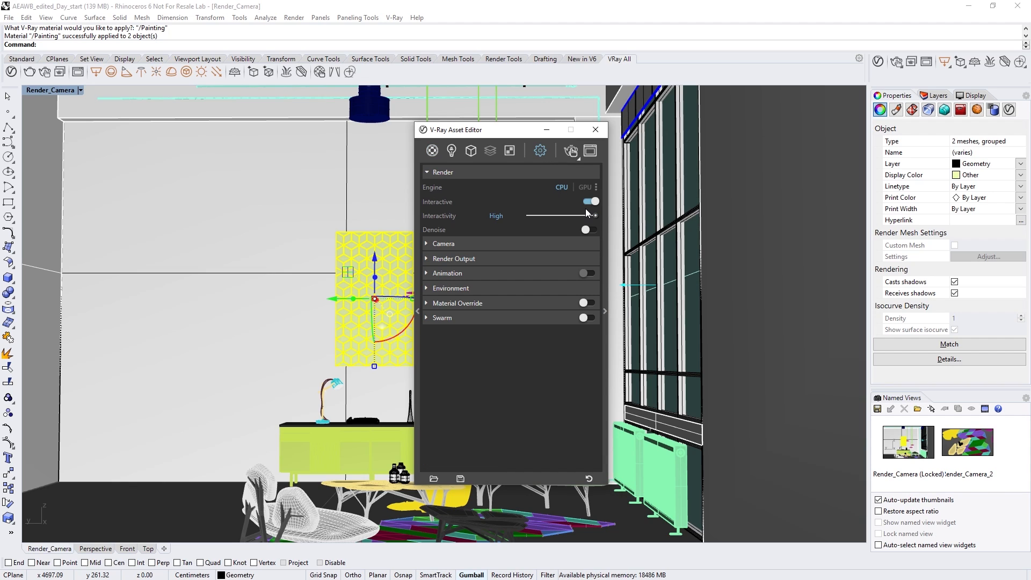
pyautogui.click(588, 230)
pyautogui.click(604, 236)
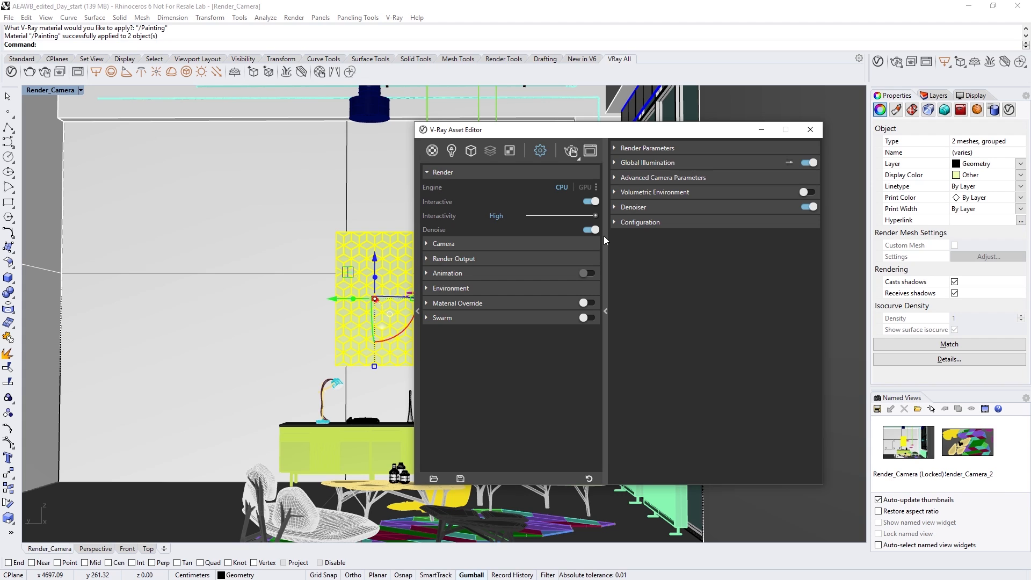
pyautogui.click(633, 208)
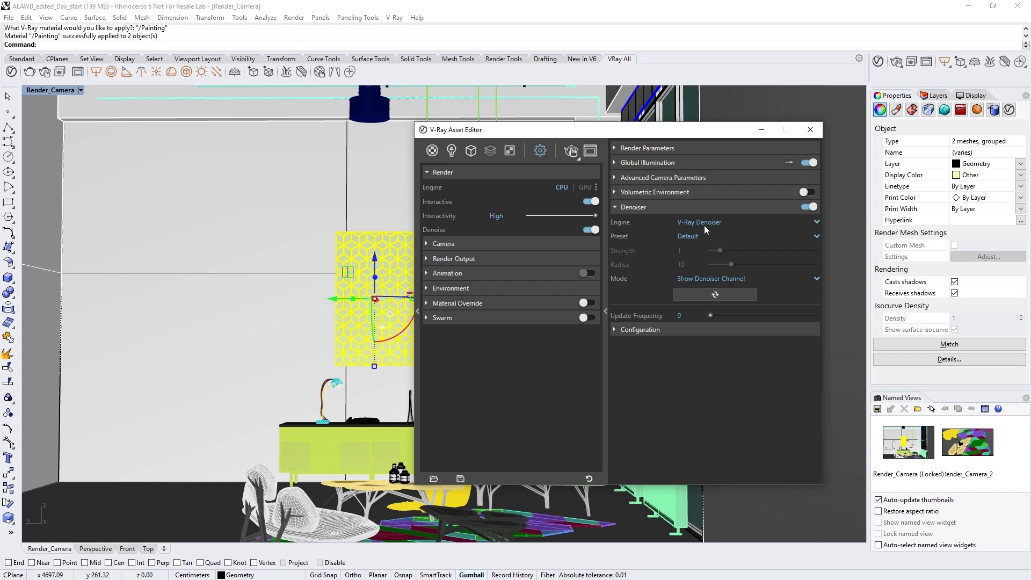
pyautogui.click(719, 223)
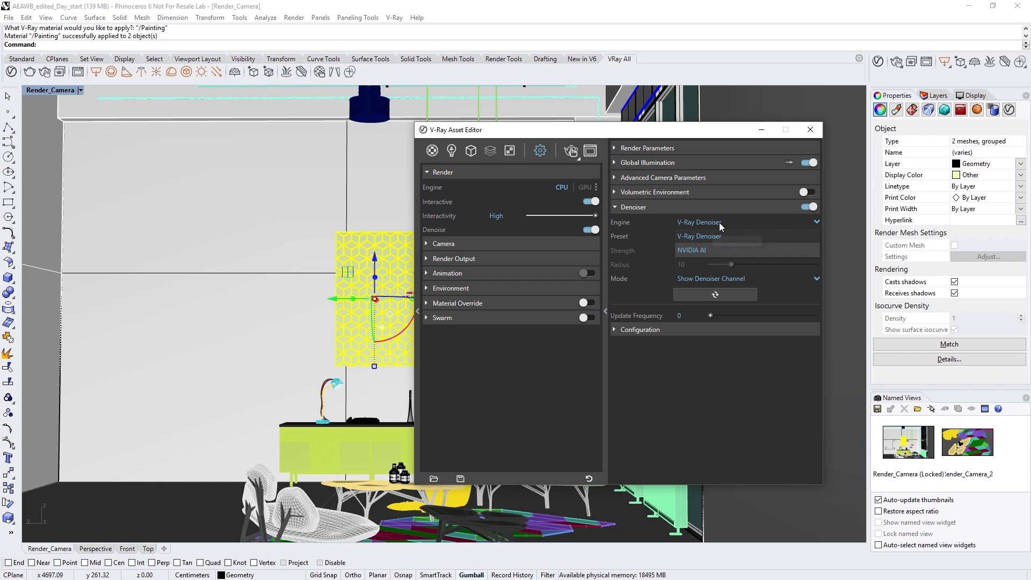
pyautogui.click(711, 252)
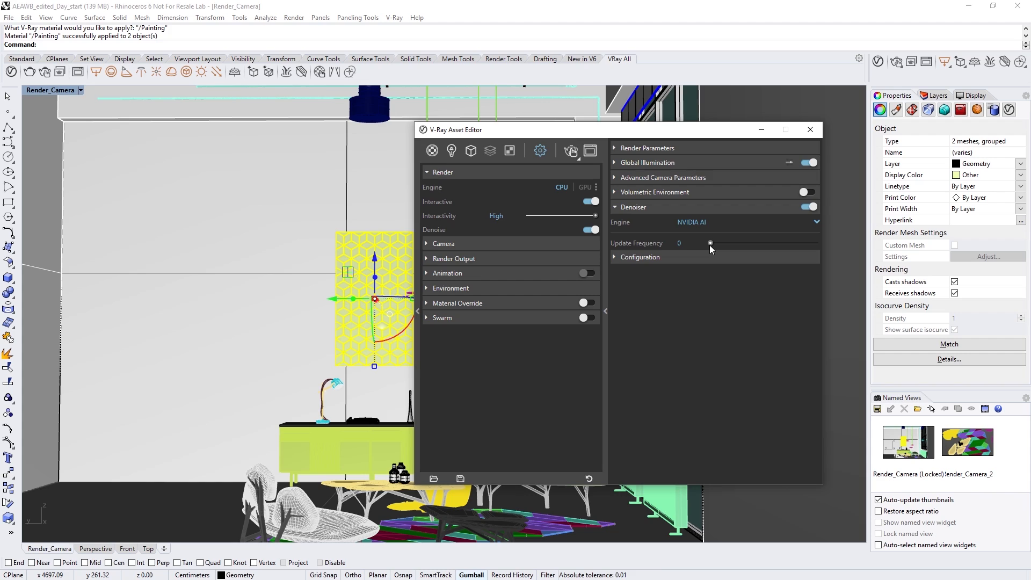
pyautogui.moveTo(710, 244); pyautogui.dragTo(822, 251)
pyautogui.click(604, 275)
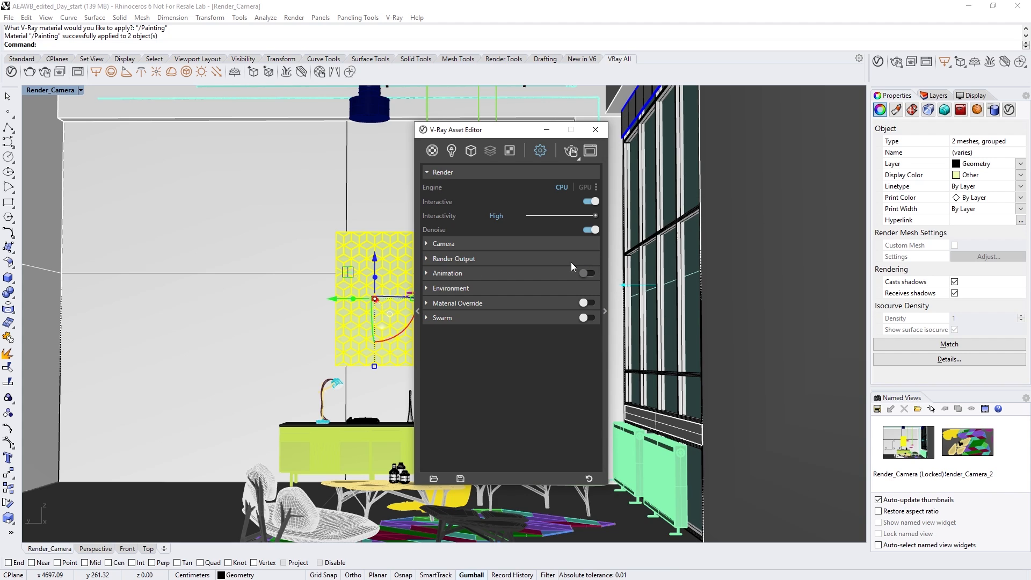
# Turn on the safe frame in the render output and choose a Custom aspect ratio with width and height unlinked.
pyautogui.click(523, 259)
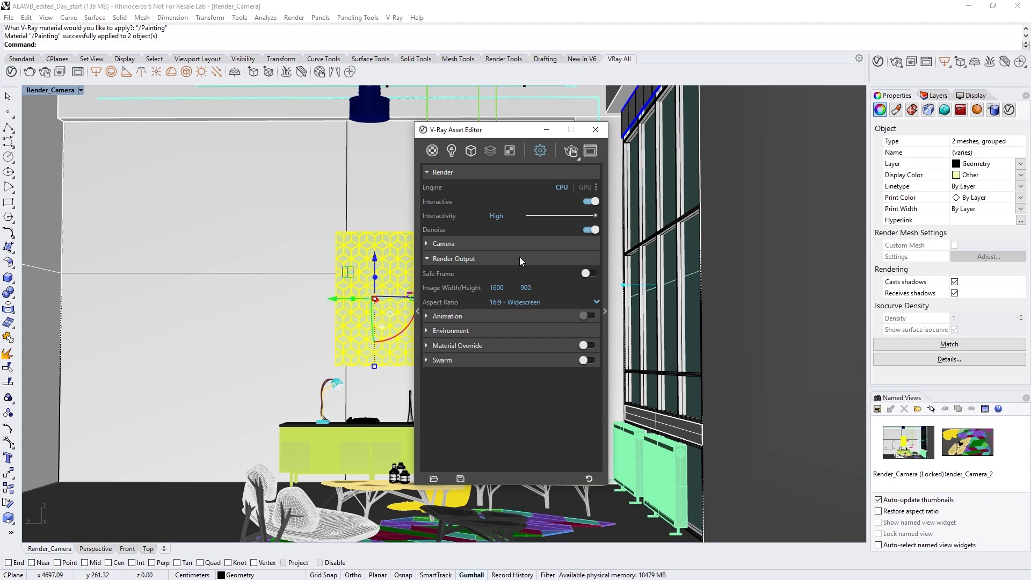
pyautogui.click(588, 273)
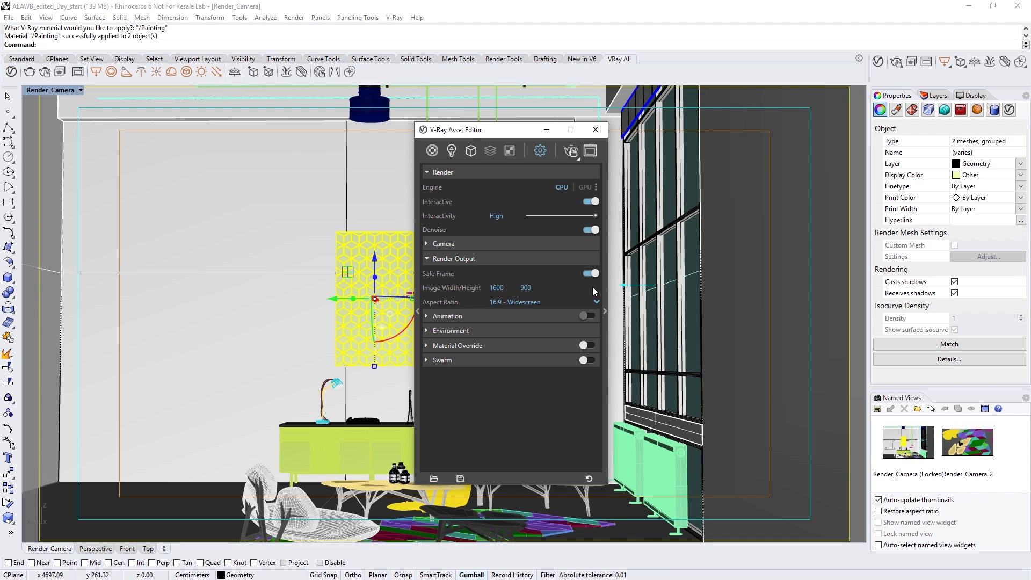
pyautogui.click(596, 302)
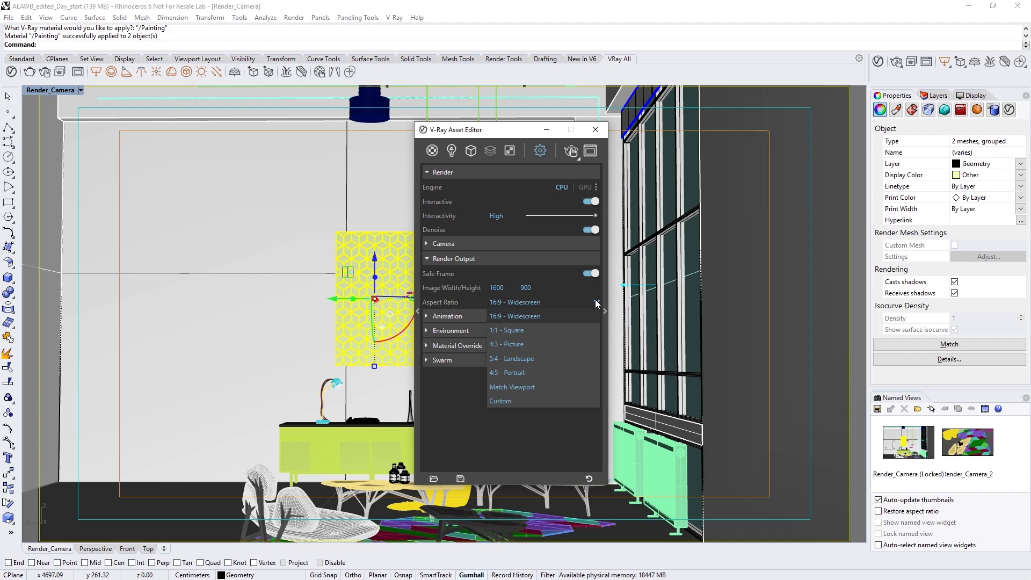
pyautogui.click(526, 402)
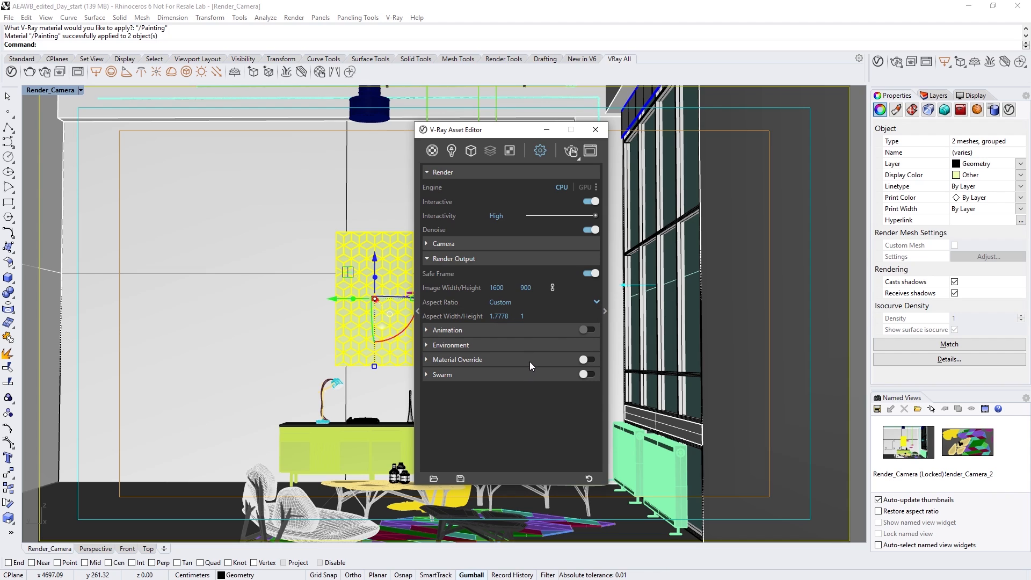
pyautogui.click(553, 288)
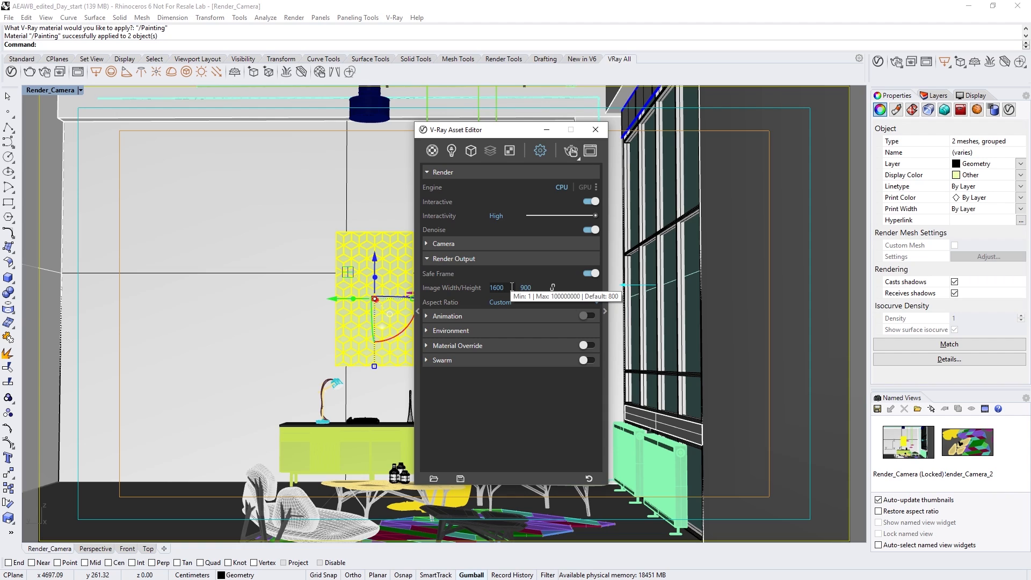
# Set the render output image width to 612 pixels and collapse the output settings.
pyautogui.moveTo(511, 287); pyautogui.dragTo(485, 289)
pyautogui.write('675')
pyautogui.press('Return')
pyautogui.click(466, 259)
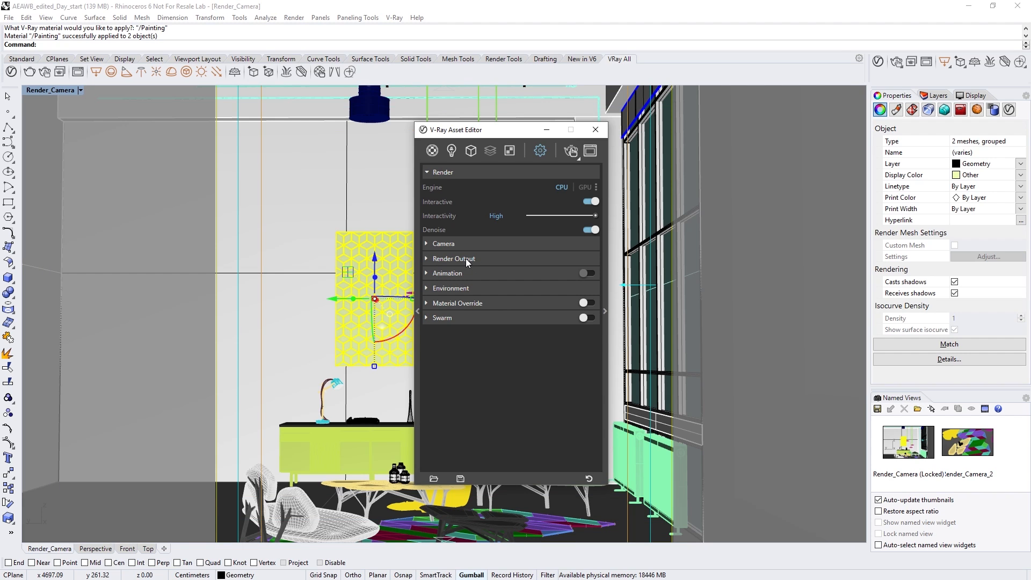
# Run an interactive render of the Render_Camera view, stop it and close the frame buffer.
pyautogui.moveTo(529, 135); pyautogui.dragTo(230, 150)
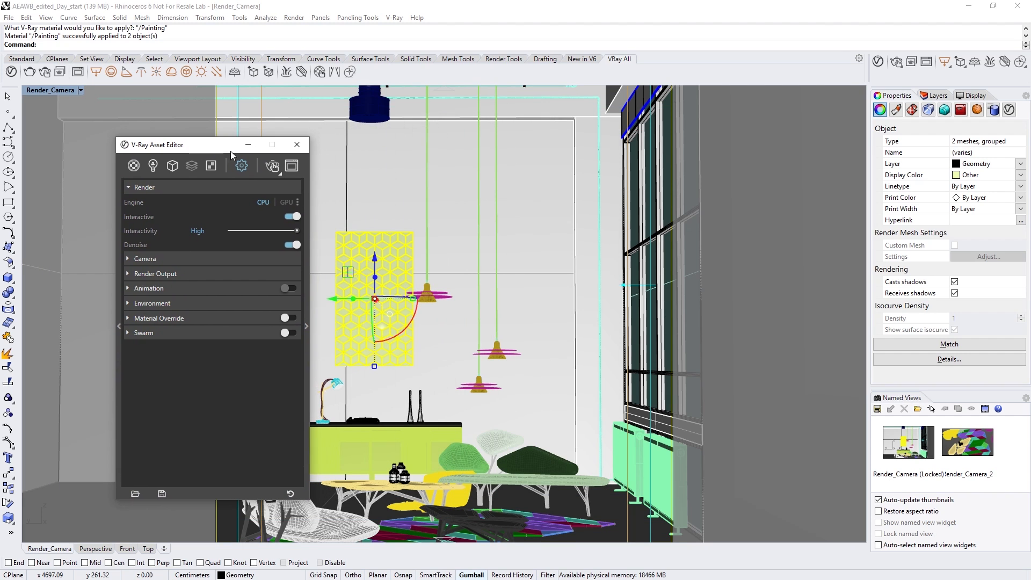
pyautogui.click(273, 164)
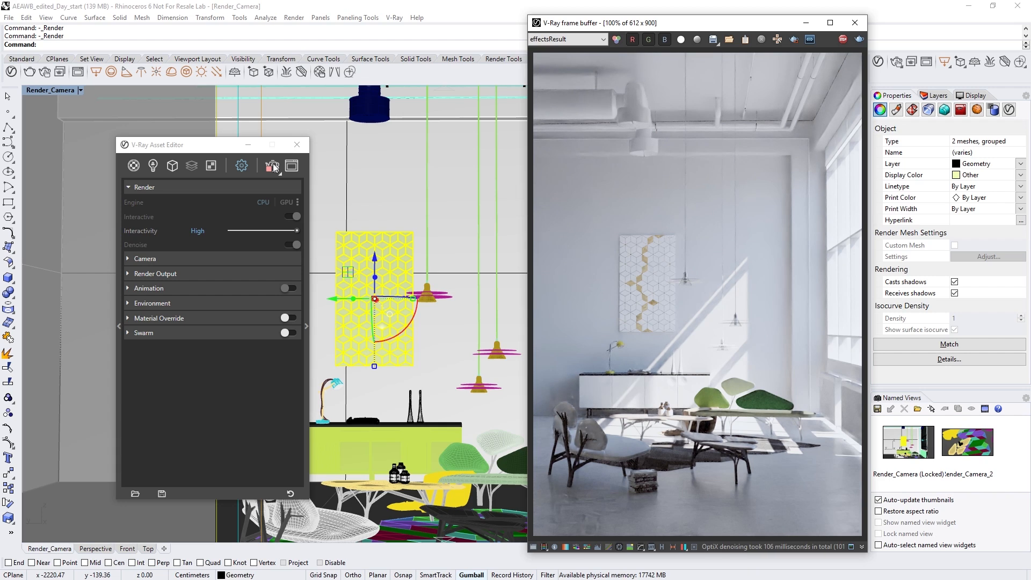
pyautogui.click(273, 164)
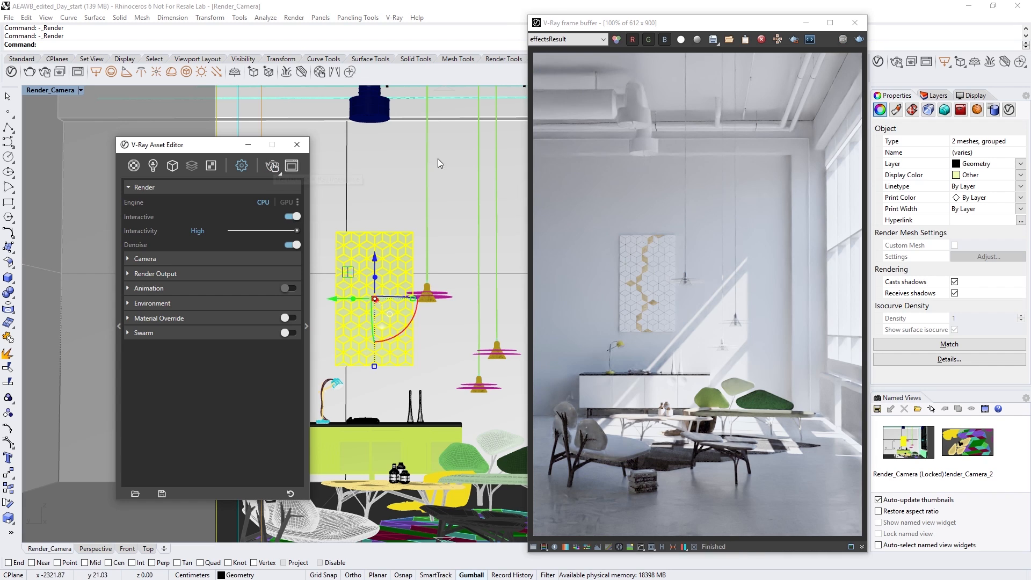
pyautogui.click(851, 24)
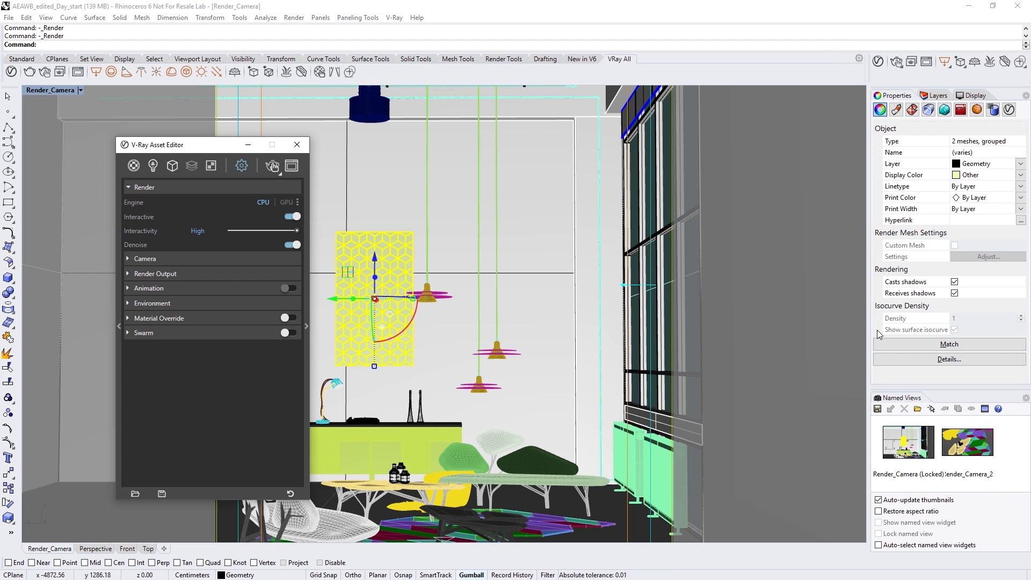
# Restore the Render_Camera_2 named view and list the scene's fur geometries in the Asset Editor.
pyautogui.doubleClick(963, 442)
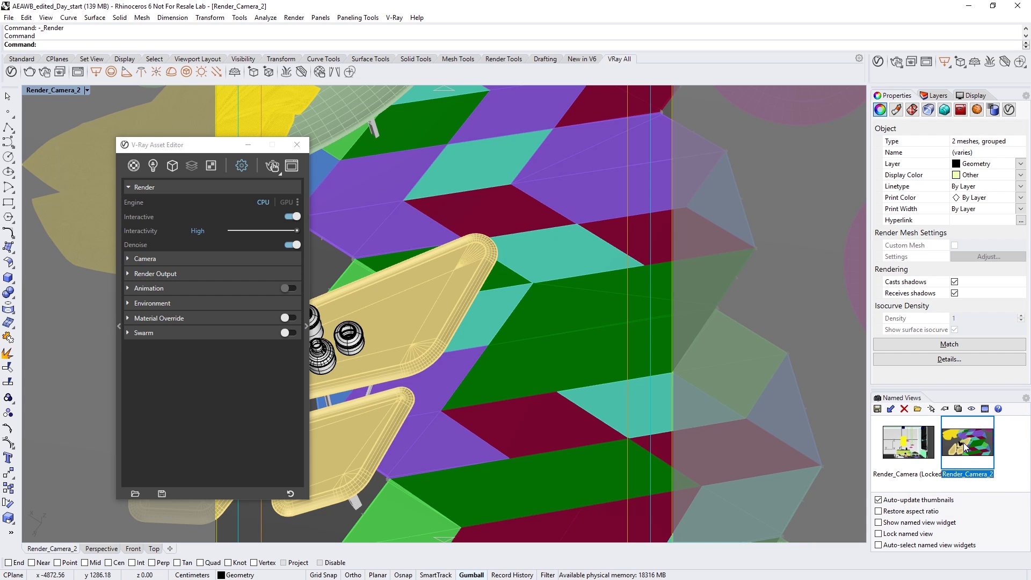
pyautogui.press('F8')
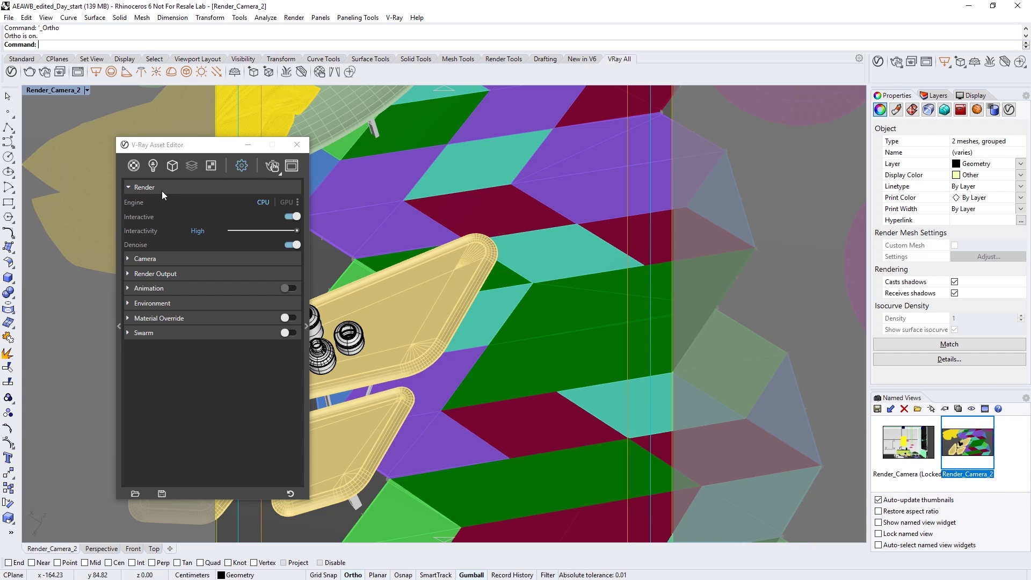
pyautogui.click(170, 169)
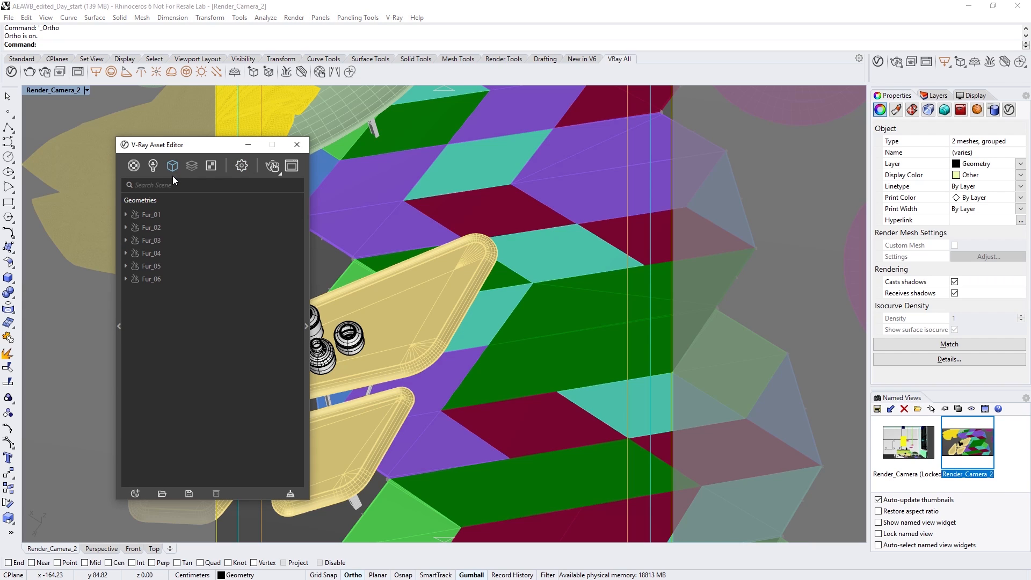
pyautogui.moveTo(160, 214); pyautogui.dragTo(158, 236)
# Select the green Rug_Patches_05 mesh and assign Fur_01 to it in its V-Ray object properties.
pyautogui.click(526, 359)
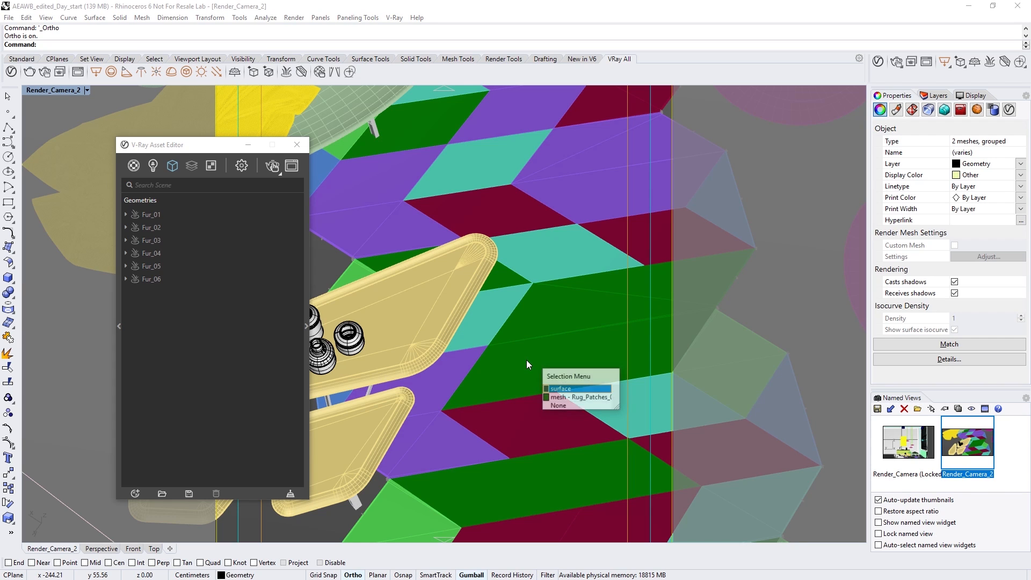
pyautogui.click(562, 399)
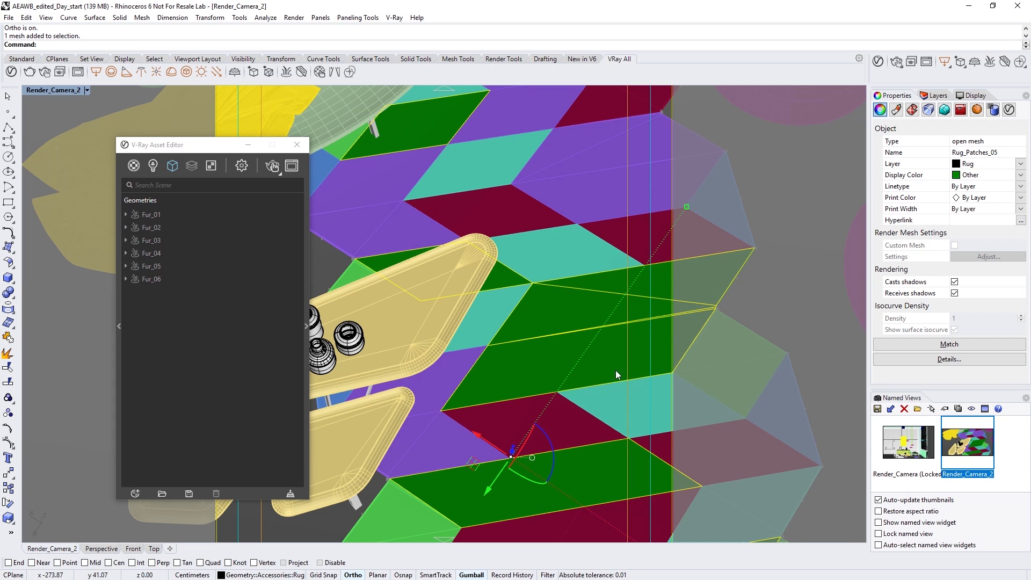
pyautogui.click(1008, 111)
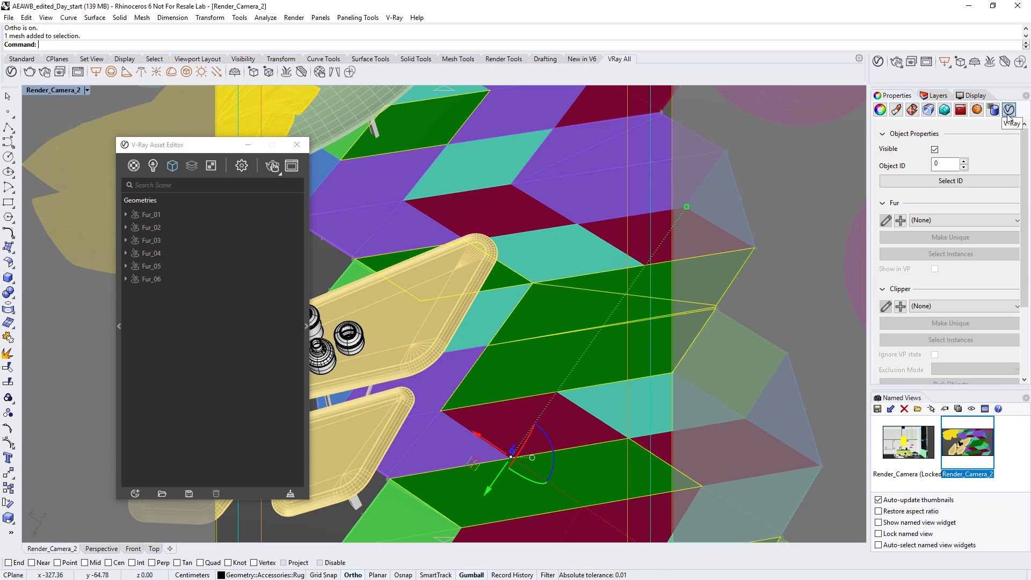
pyautogui.click(937, 219)
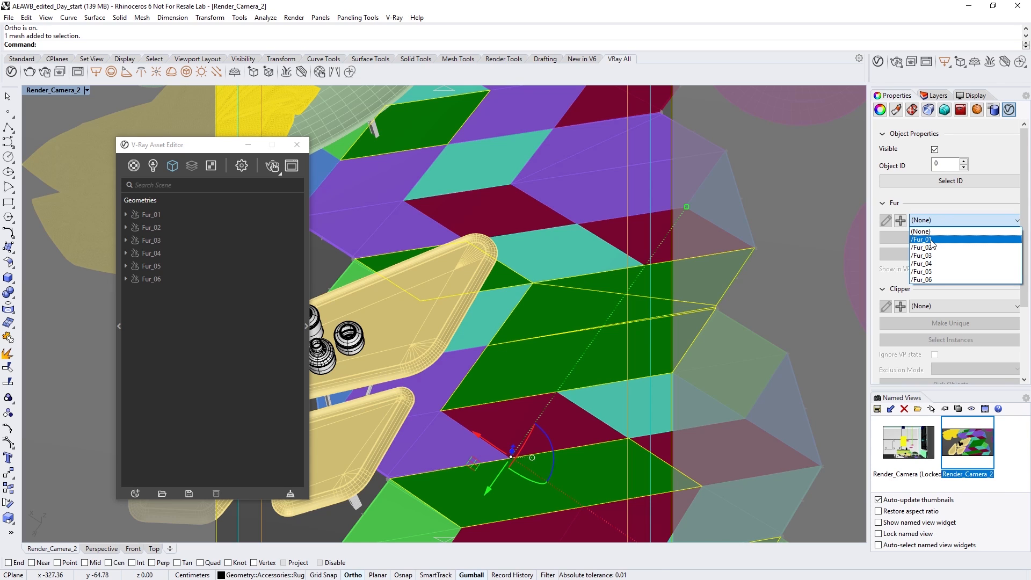
pyautogui.click(933, 239)
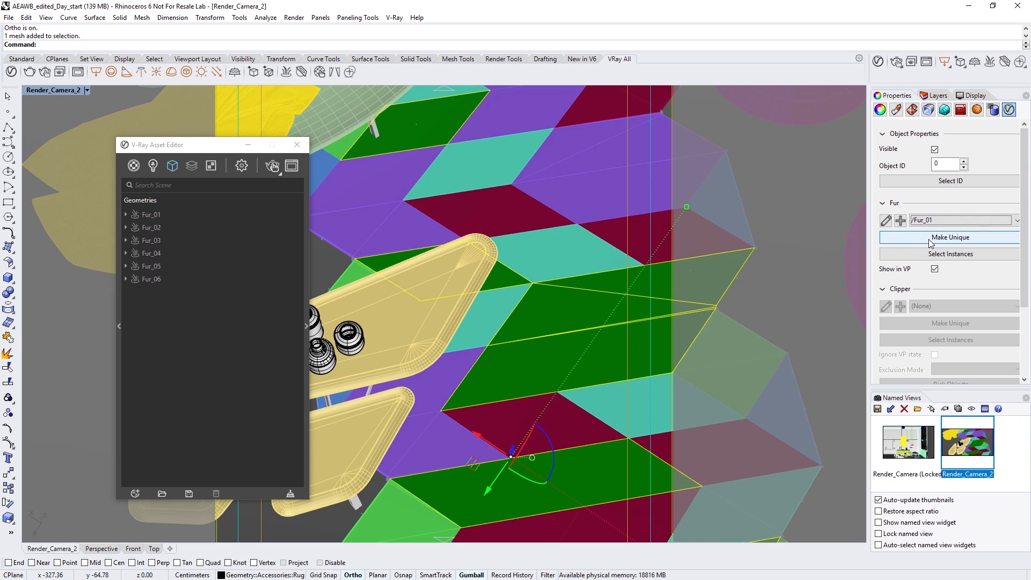
# Select the teal rug patches mesh and assign Fur_02 to it.
pyautogui.click(611, 248)
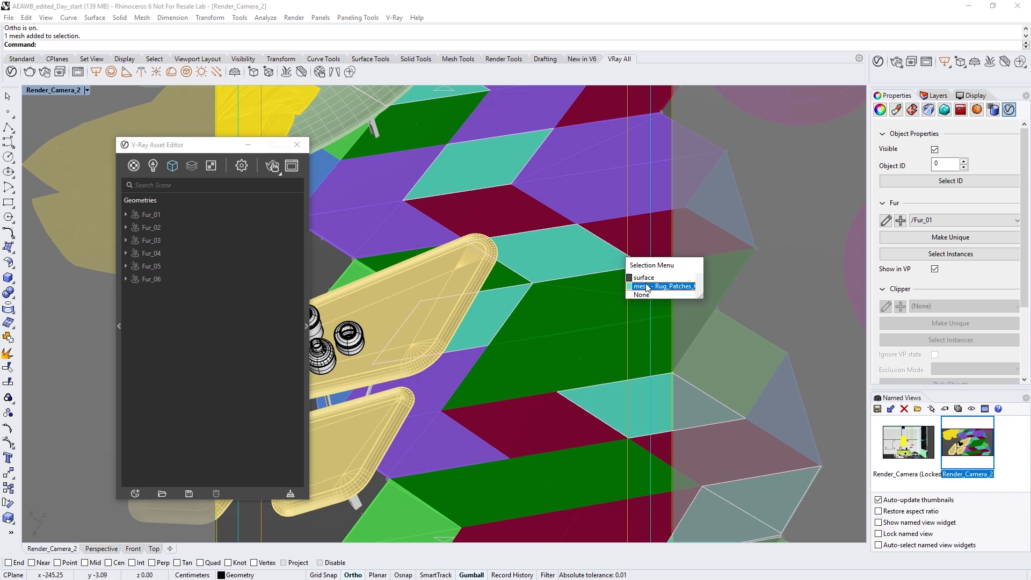
pyautogui.click(650, 286)
pyautogui.click(922, 247)
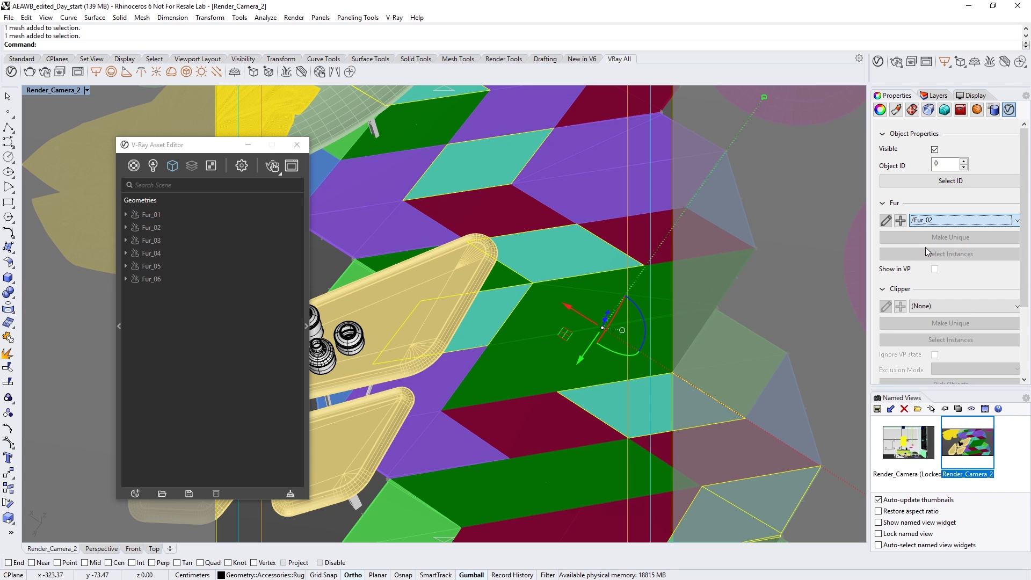
# Select the dark red rug patches mesh and assign Fur_03 to it.
pyautogui.click(724, 242)
pyautogui.click(748, 263)
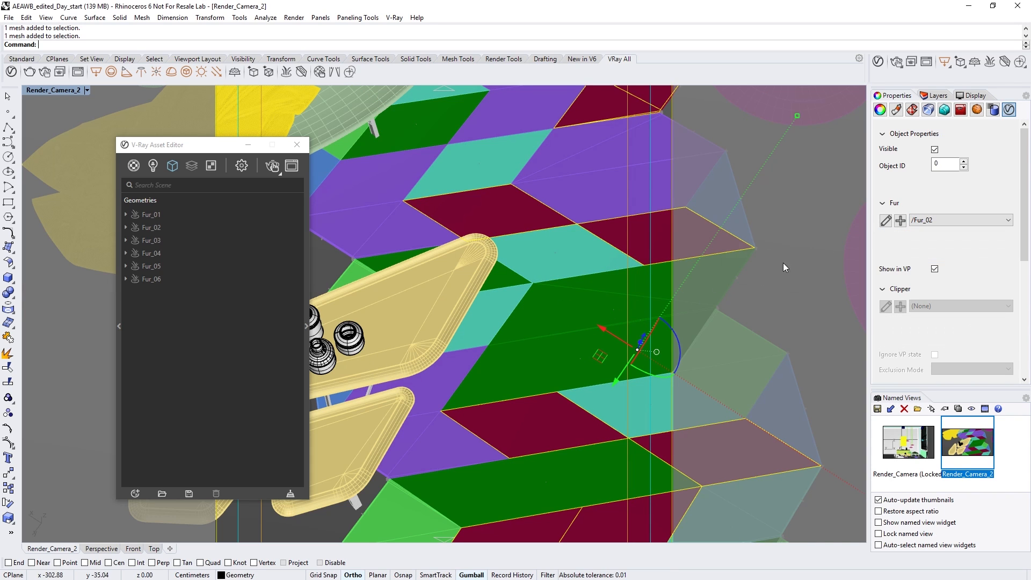
pyautogui.click(926, 220)
pyautogui.click(931, 256)
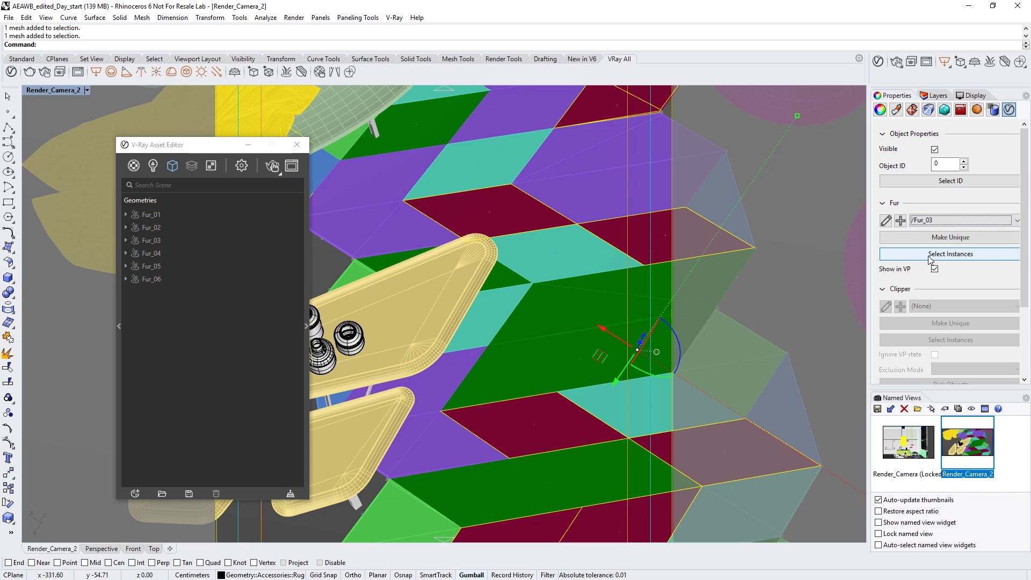
# Select the grey-blue rug patches mesh and assign Fur_06 to it.
pyautogui.click(757, 254)
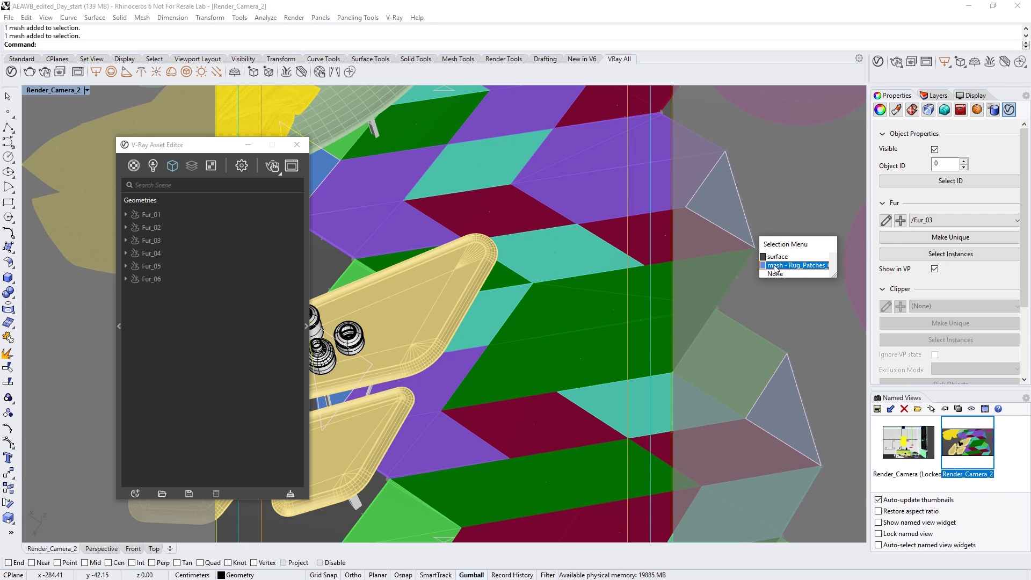
pyautogui.click(795, 265)
pyautogui.click(925, 221)
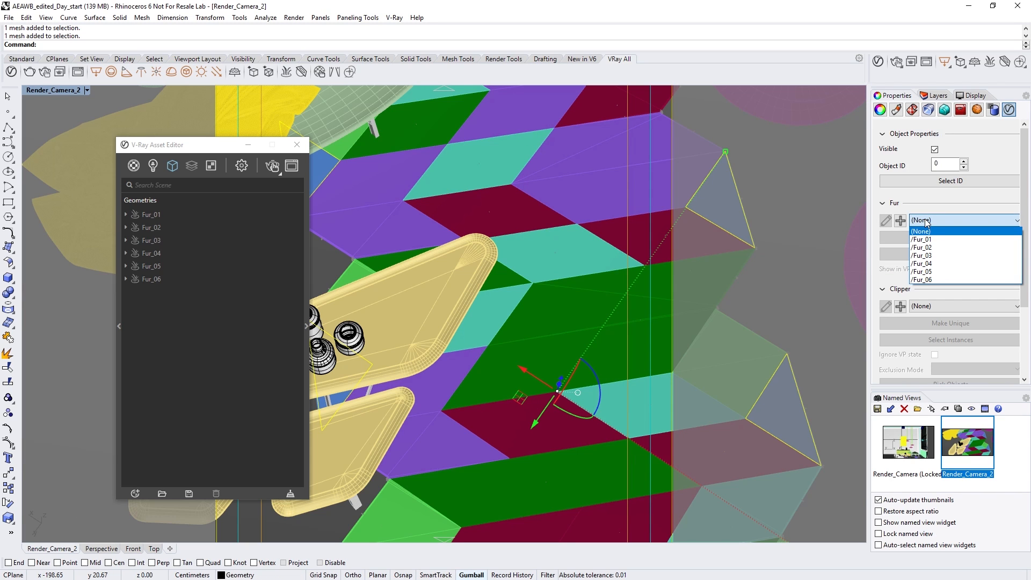
pyautogui.click(928, 280)
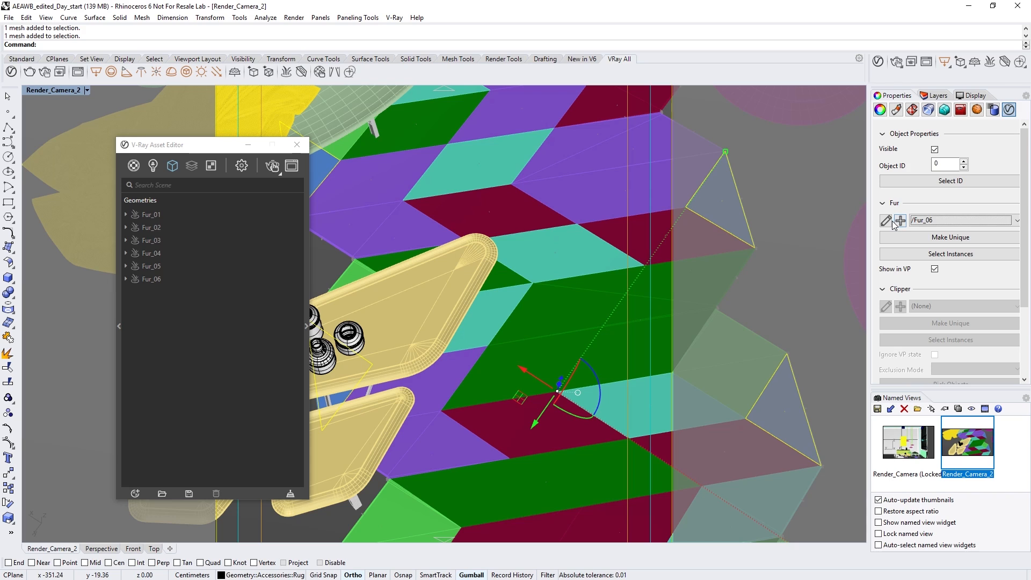
# Open Fur_06 in the Asset Editor and examine the mesh's Clipper and Mesh Light properties.
pyautogui.click(886, 221)
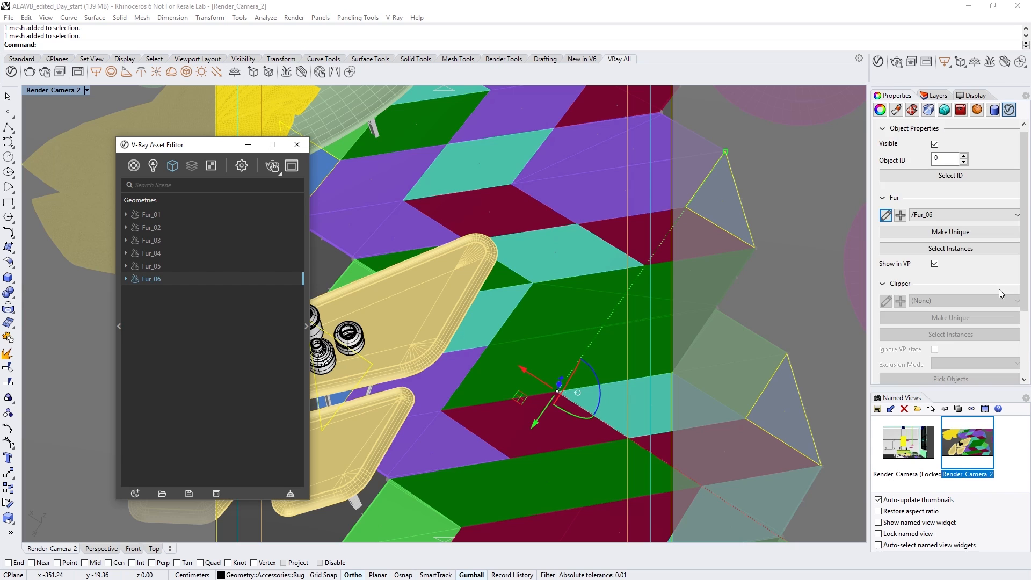
pyautogui.scroll(-3, 999, 289)
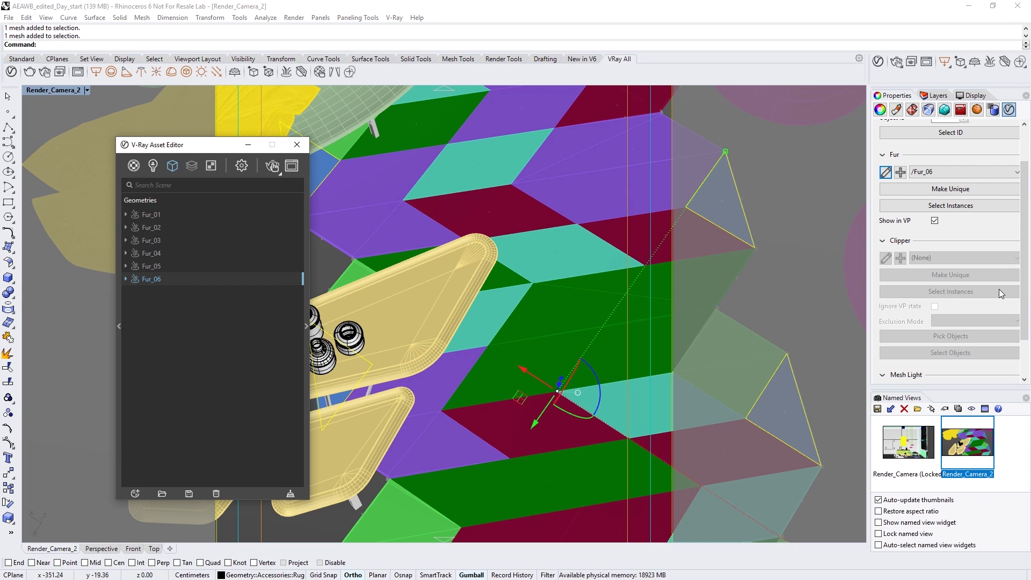
pyautogui.moveTo(1024, 294); pyautogui.dragTo(1023, 330)
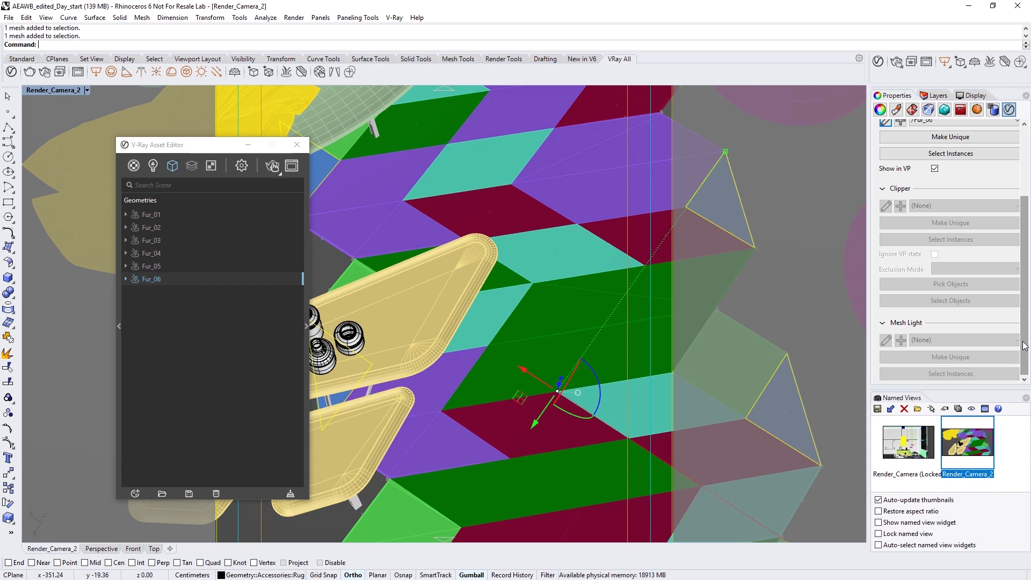
pyautogui.scroll(5, 1015, 265)
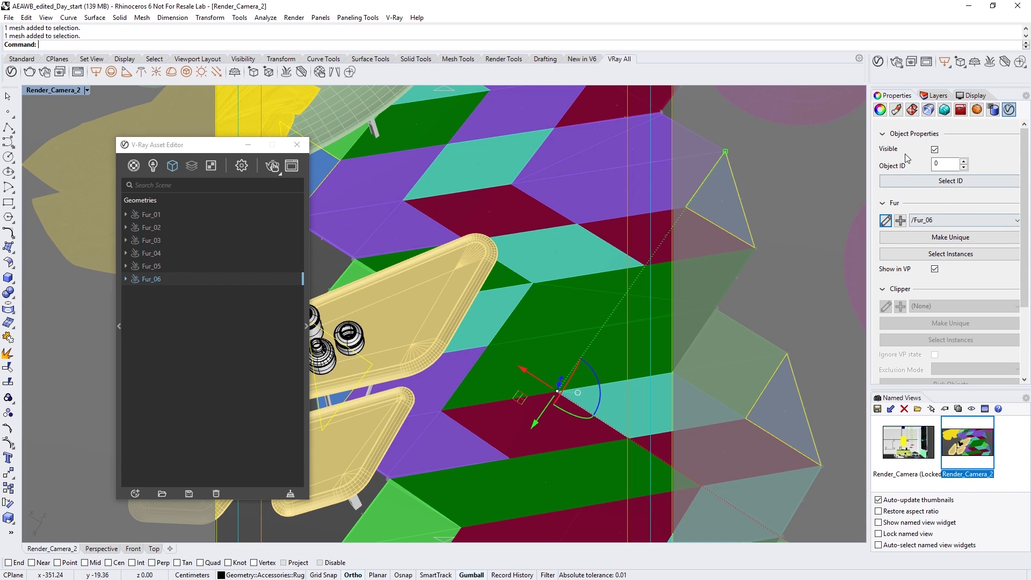
# Restore the Render_Camera named view and add a Lighting Analysis render element with its parameters open.
pyautogui.click(880, 111)
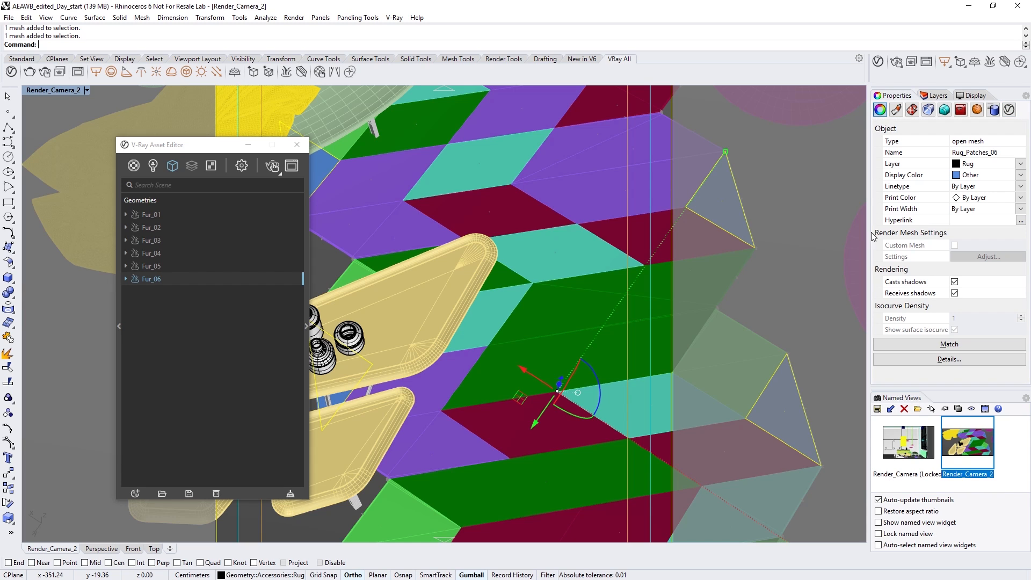
pyautogui.doubleClick(912, 445)
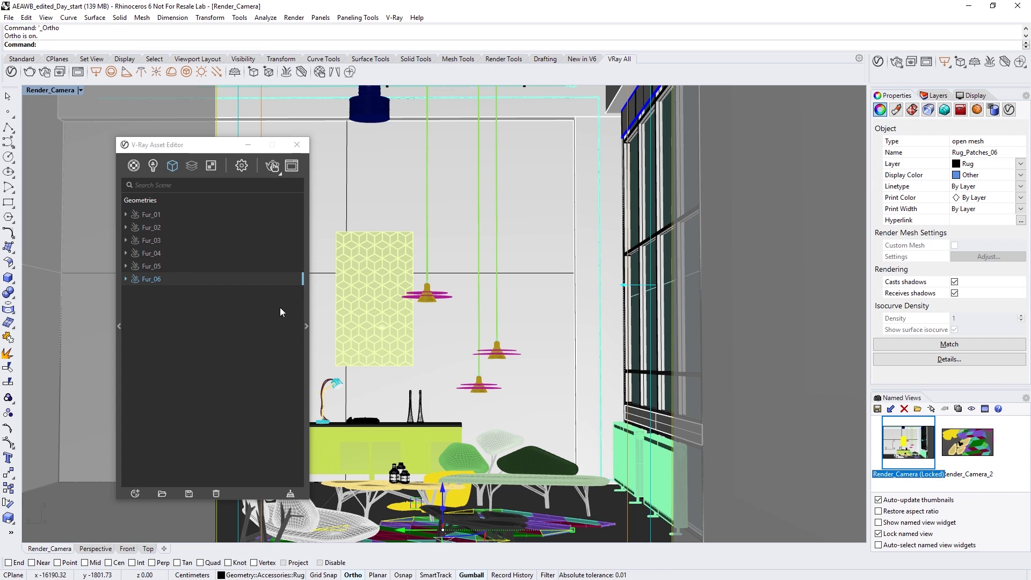
pyautogui.rightClick(190, 176)
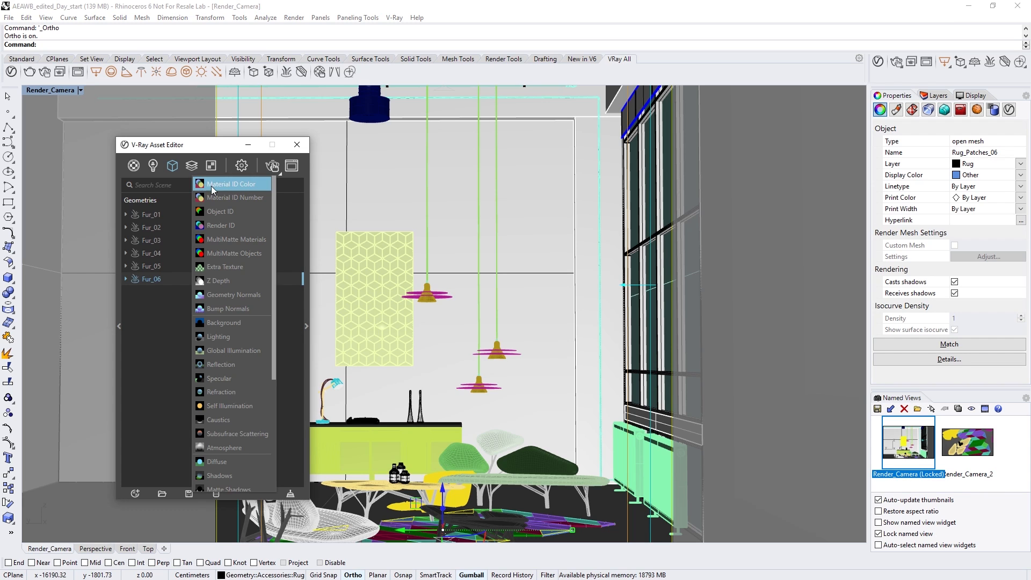
pyautogui.moveTo(273, 216); pyautogui.dragTo(276, 338)
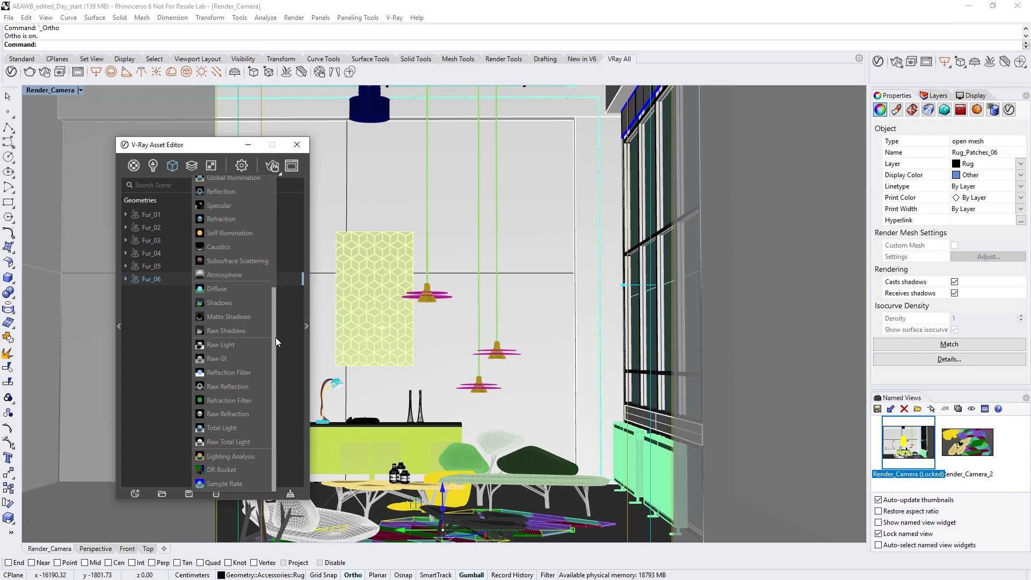
pyautogui.click(262, 455)
pyautogui.click(306, 441)
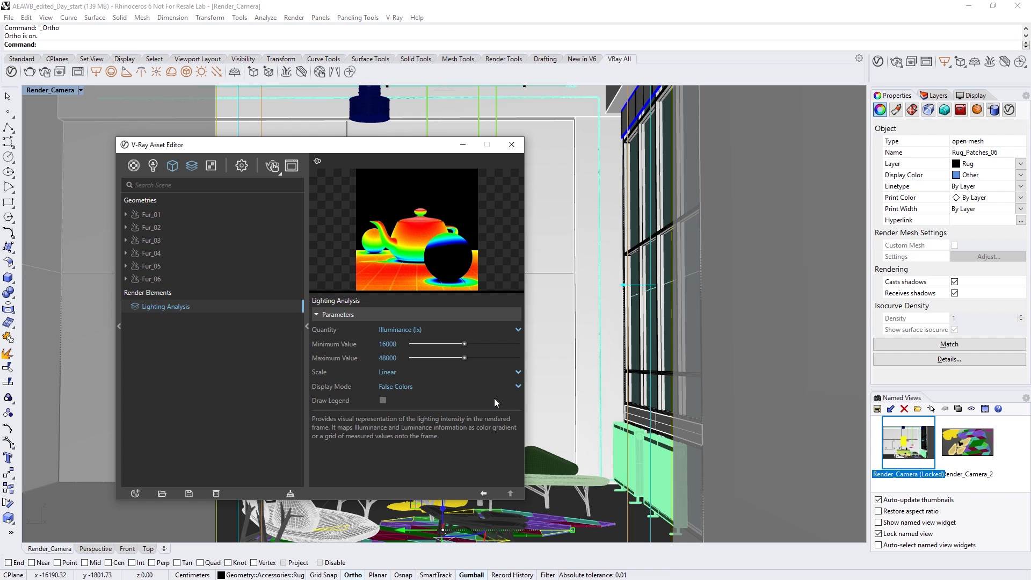
# Keep the Lighting Analysis display mode at False Colors and enable Draw Legend.
pyautogui.click(519, 386)
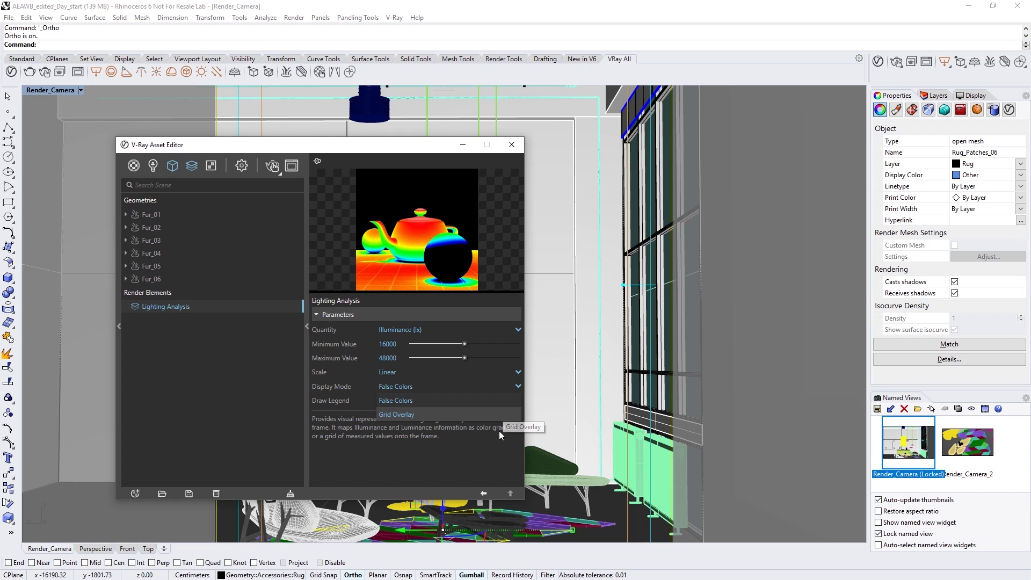
pyautogui.click(495, 446)
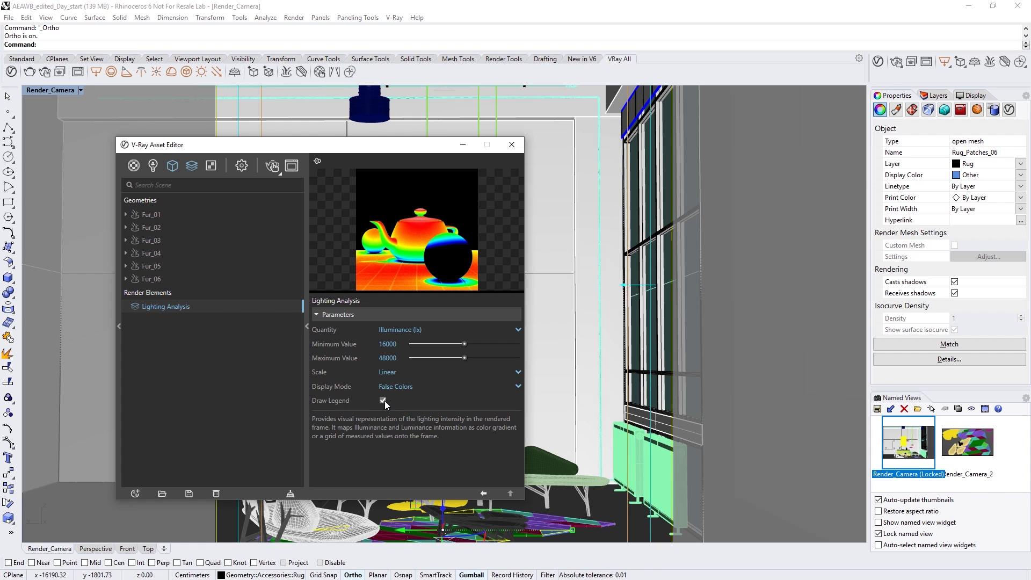
pyautogui.click(305, 333)
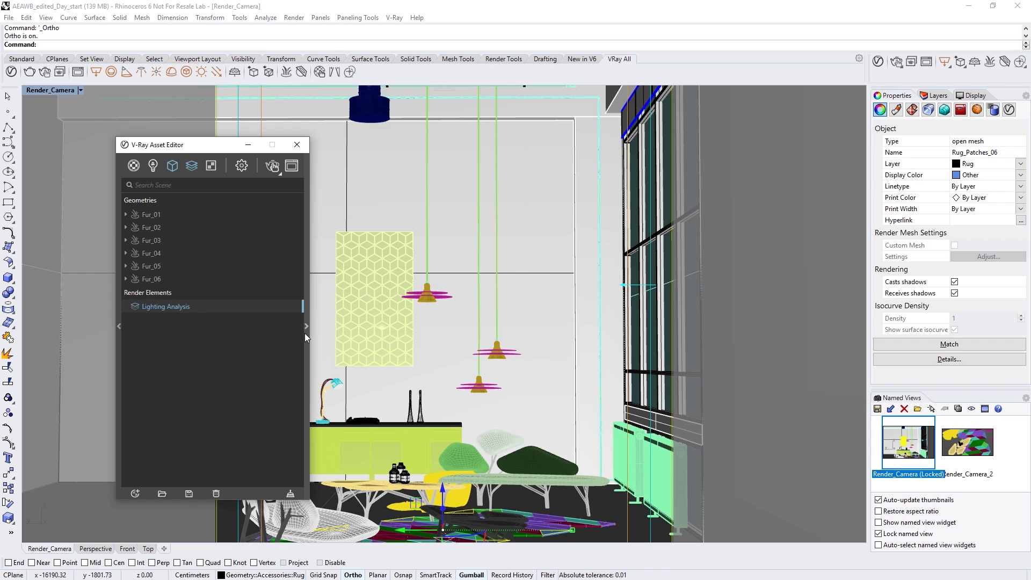
# Turn off interactive rendering in the V-Ray render settings and render the Render_Camera view progressively.
pyautogui.click(242, 166)
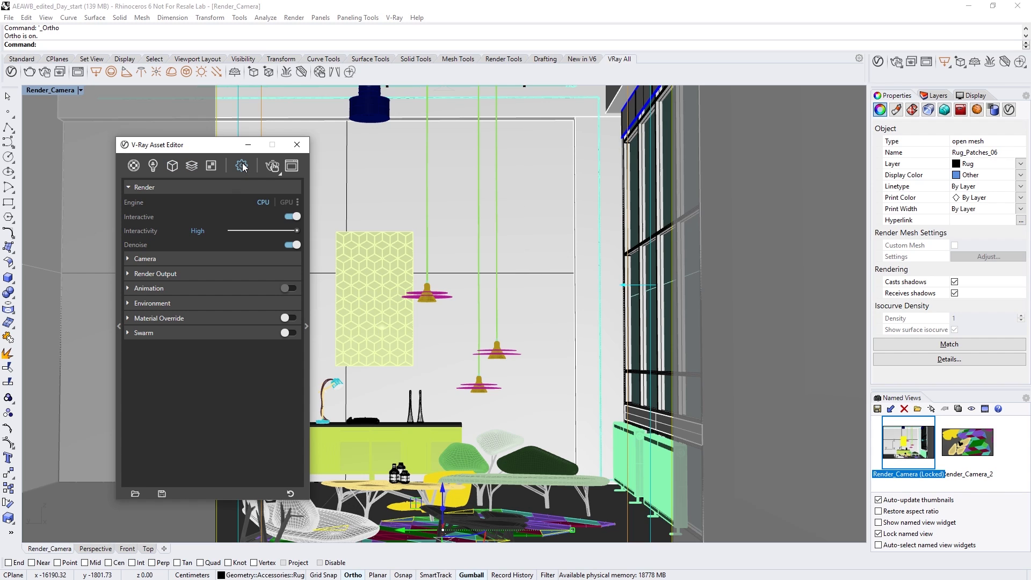
pyautogui.click(287, 215)
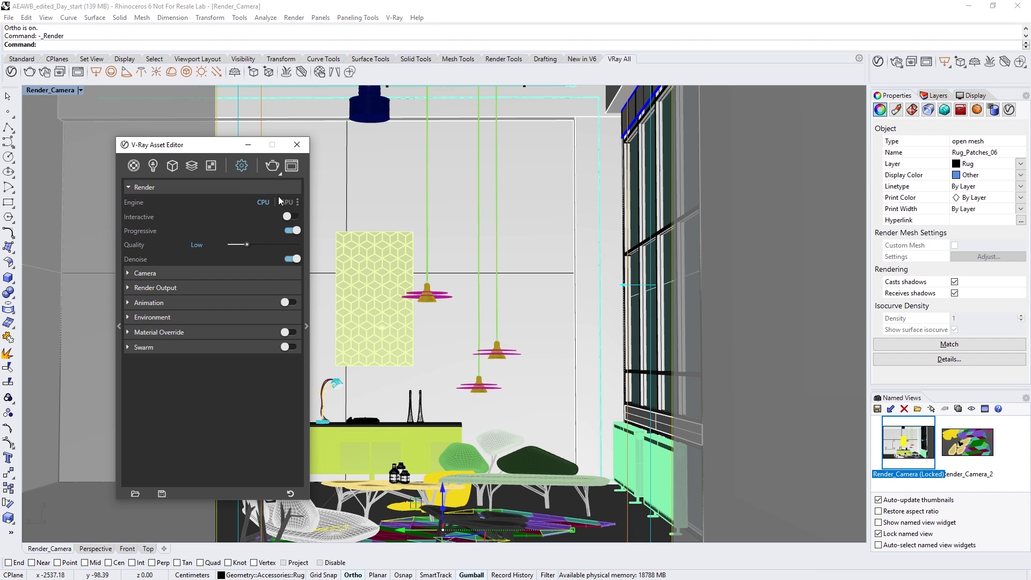
pyautogui.click(273, 163)
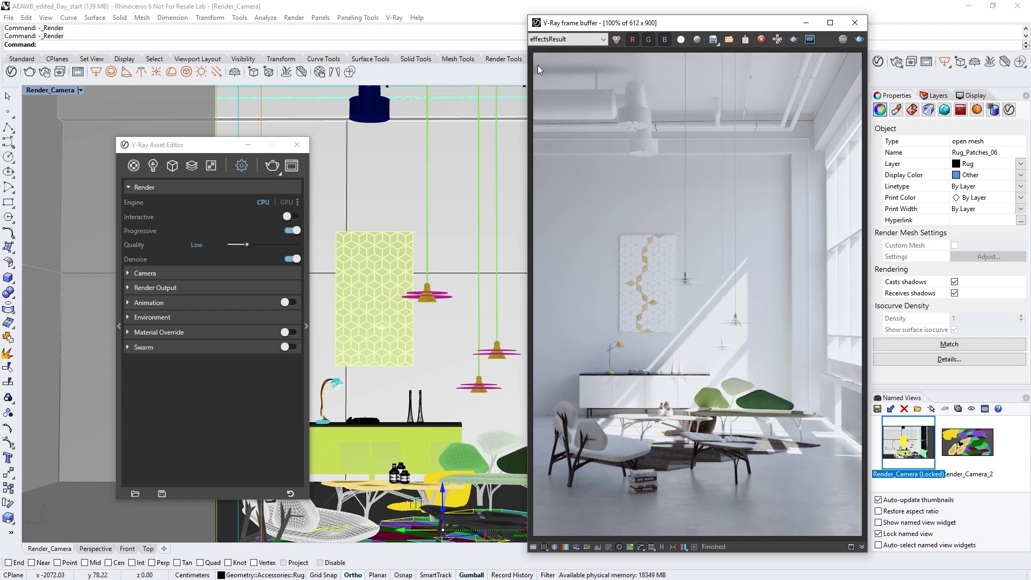
# Inspect the Lighting_Analysis channel of the finished render, return to effectsResult and close the frame buffer.
pyautogui.click(557, 40)
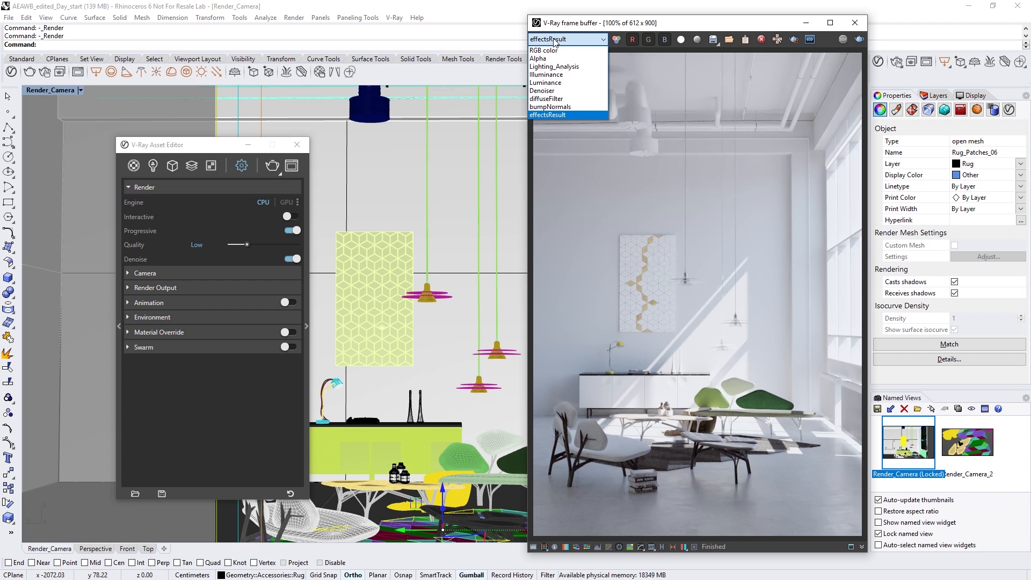
pyautogui.click(557, 67)
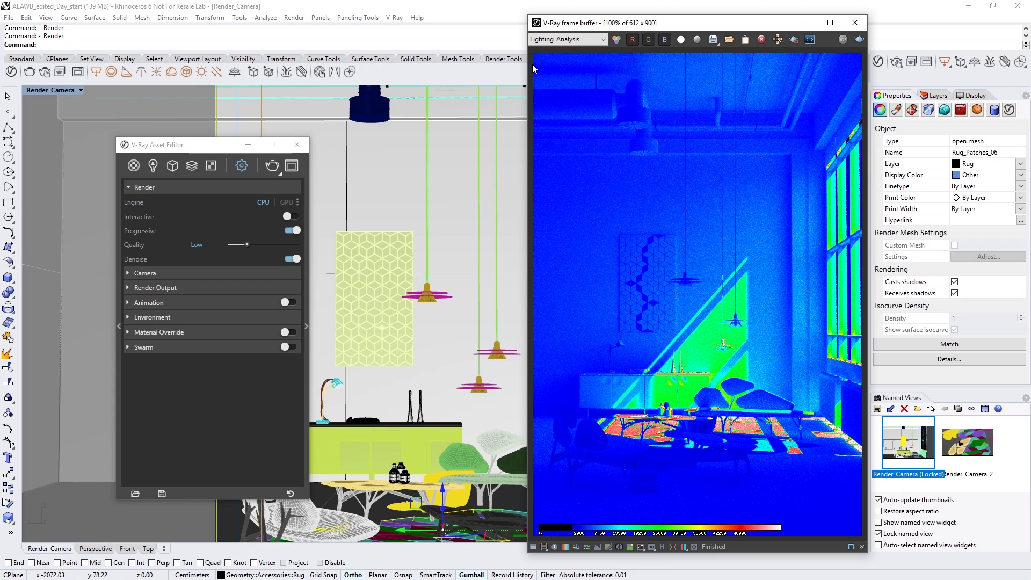
pyautogui.click(549, 41)
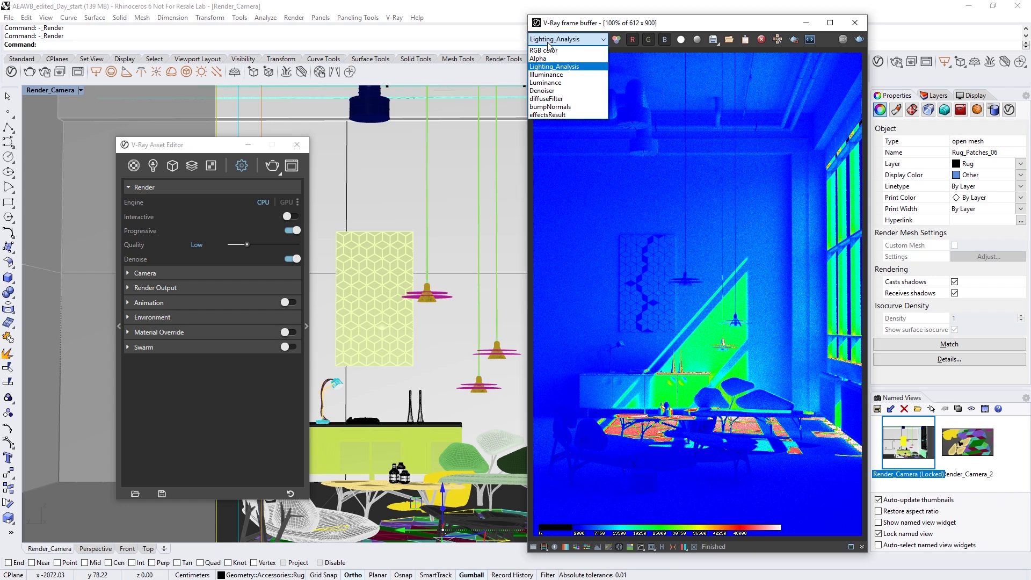
pyautogui.click(546, 114)
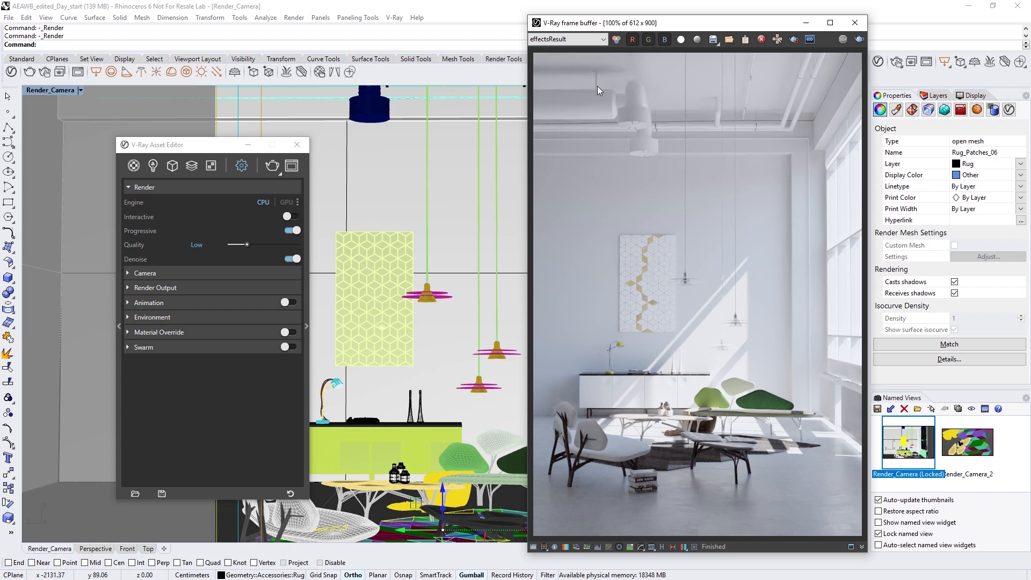
pyautogui.click(854, 24)
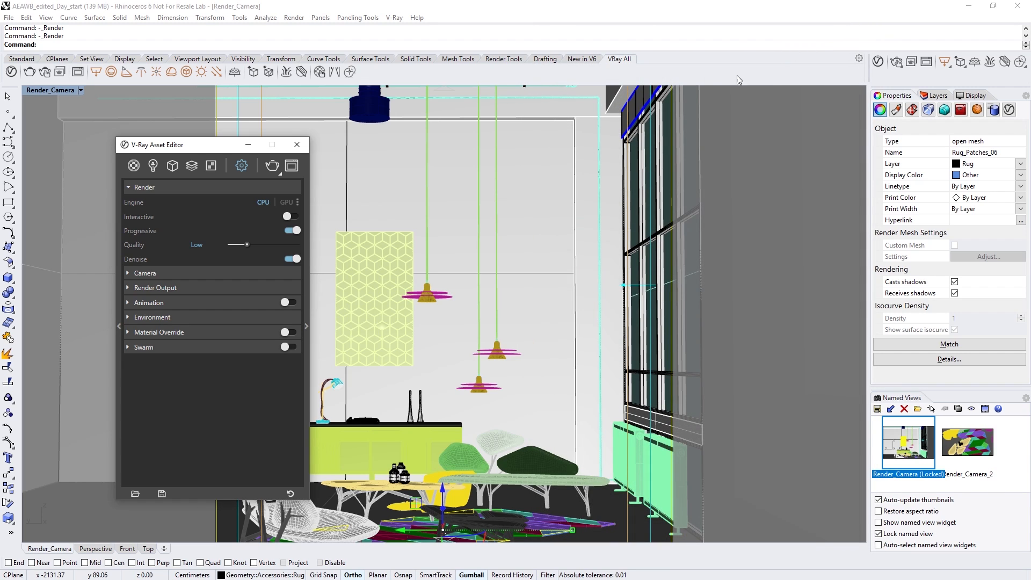
# Review the Portal_Light rectangle light's parameters and delete that light from the scene.
pyautogui.click(544, 198)
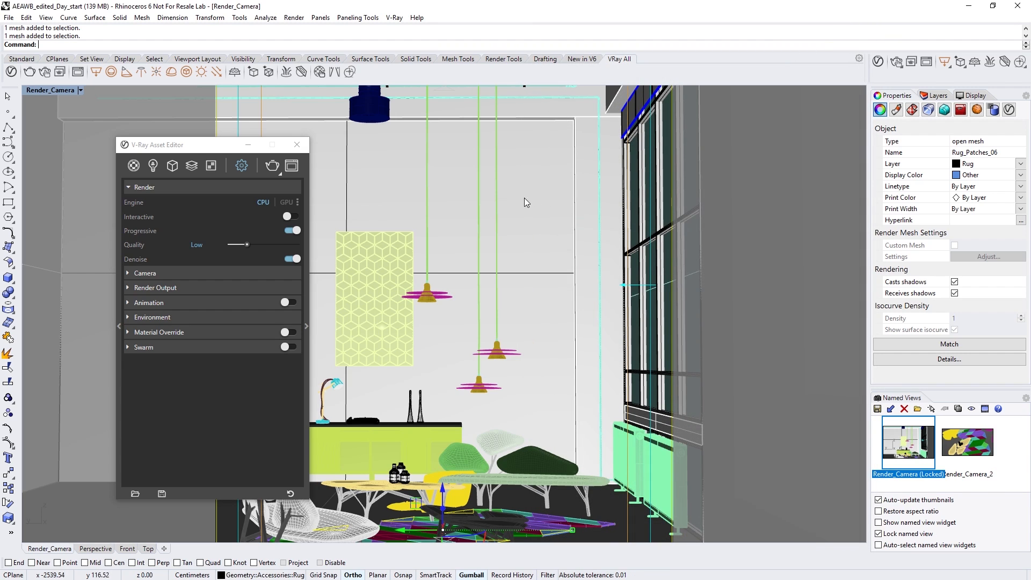
pyautogui.click(152, 165)
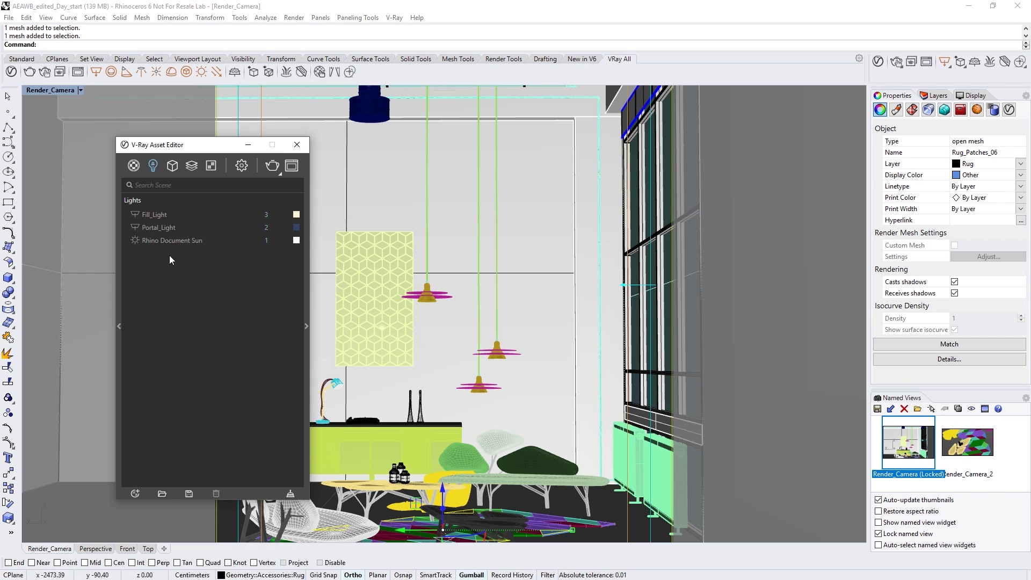
pyautogui.click(165, 229)
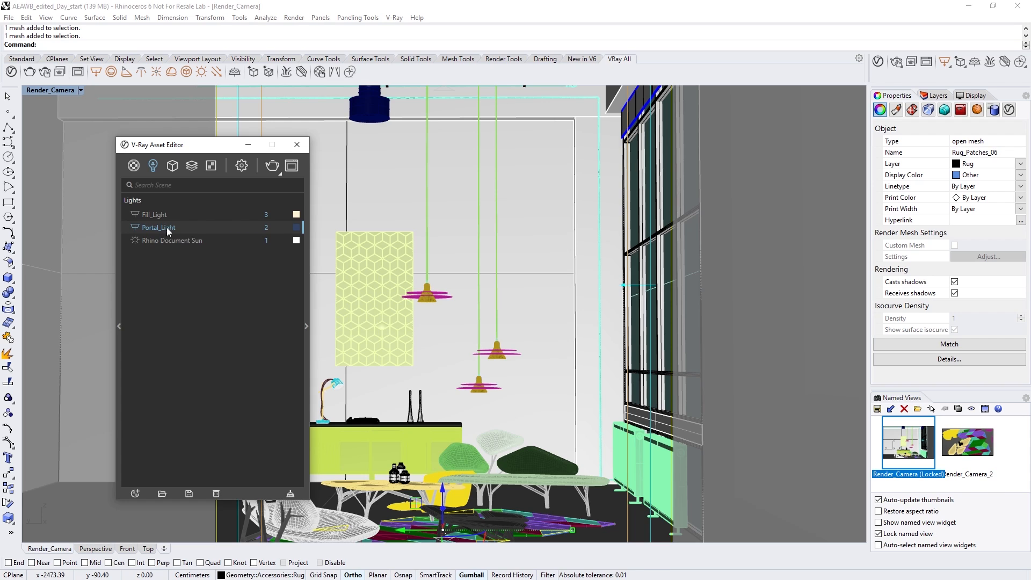
pyautogui.click(307, 311)
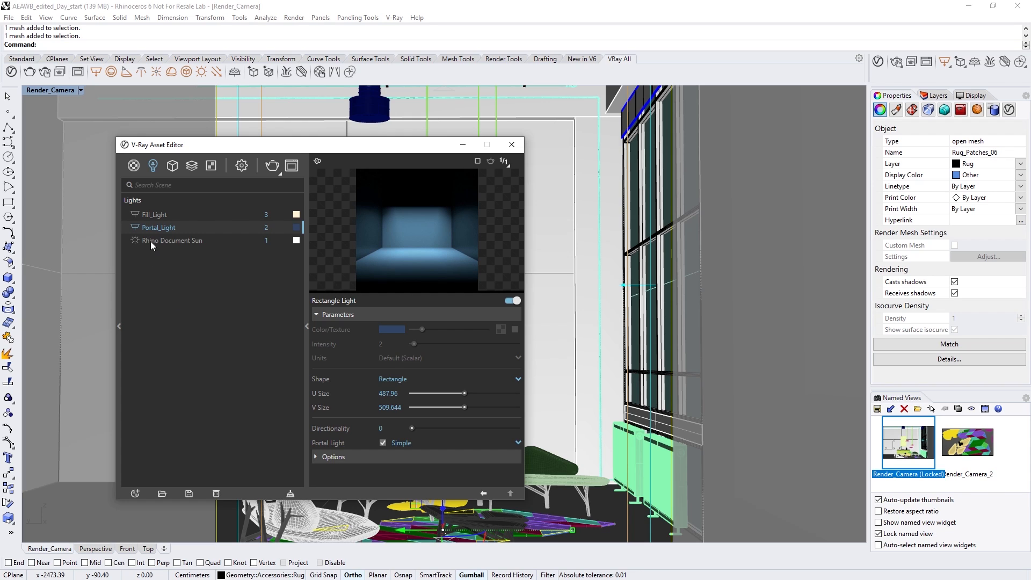
pyautogui.rightClick(152, 226)
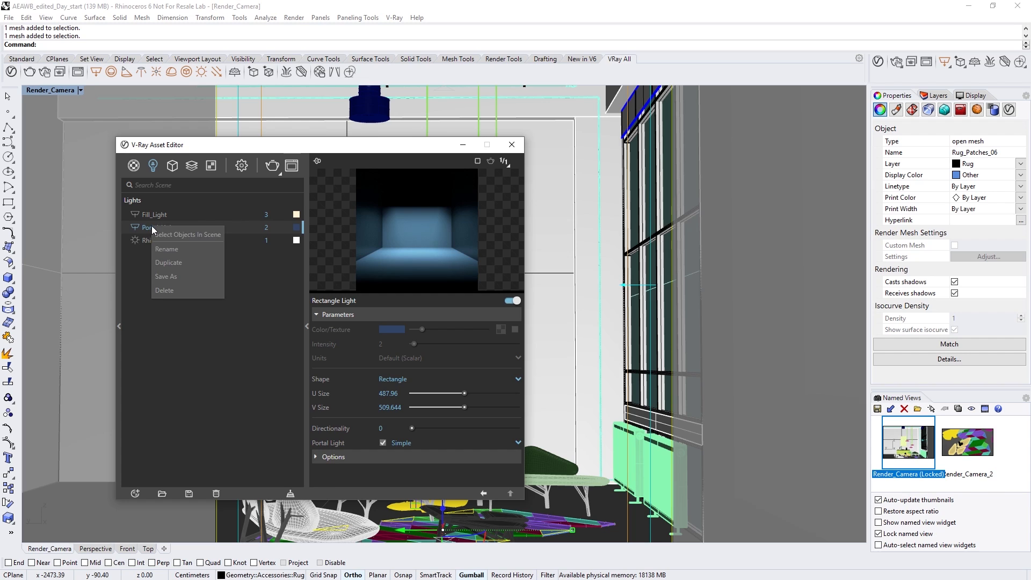
pyautogui.click(164, 291)
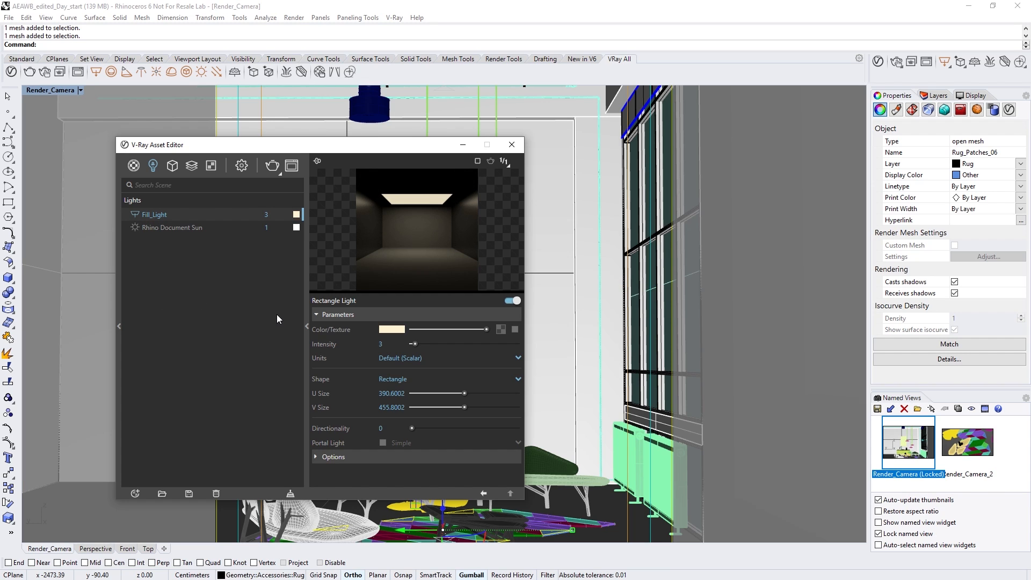
# Place a V-Ray dome light near the large windows without choosing a texture file and restore the Render_Camera view.
pyautogui.click(512, 144)
pyautogui.scroll(8, 647, 312)
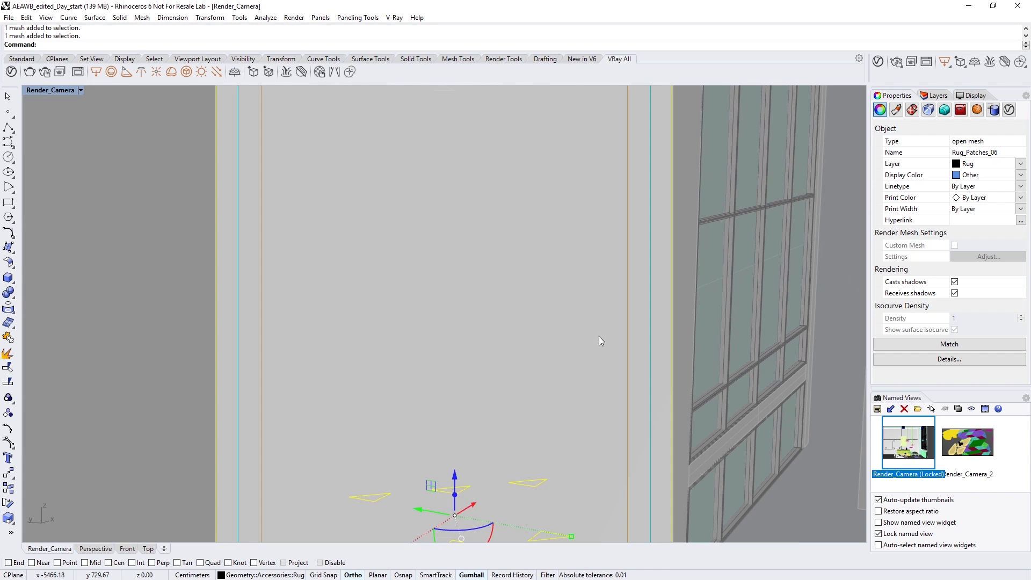
pyautogui.moveTo(601, 342); pyautogui.dragTo(285, 244, button='right')
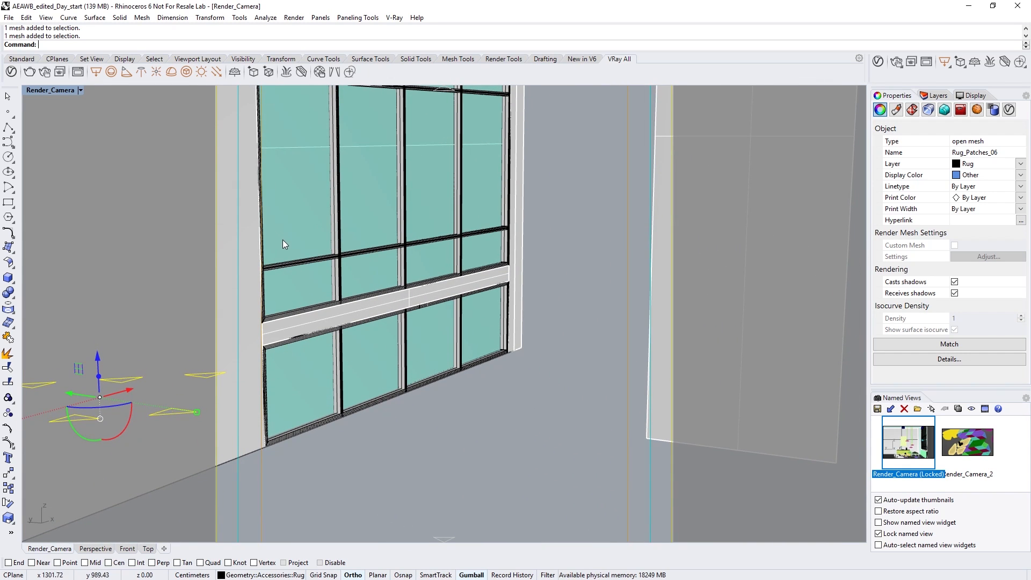
pyautogui.click(951, 67)
pyautogui.click(525, 414)
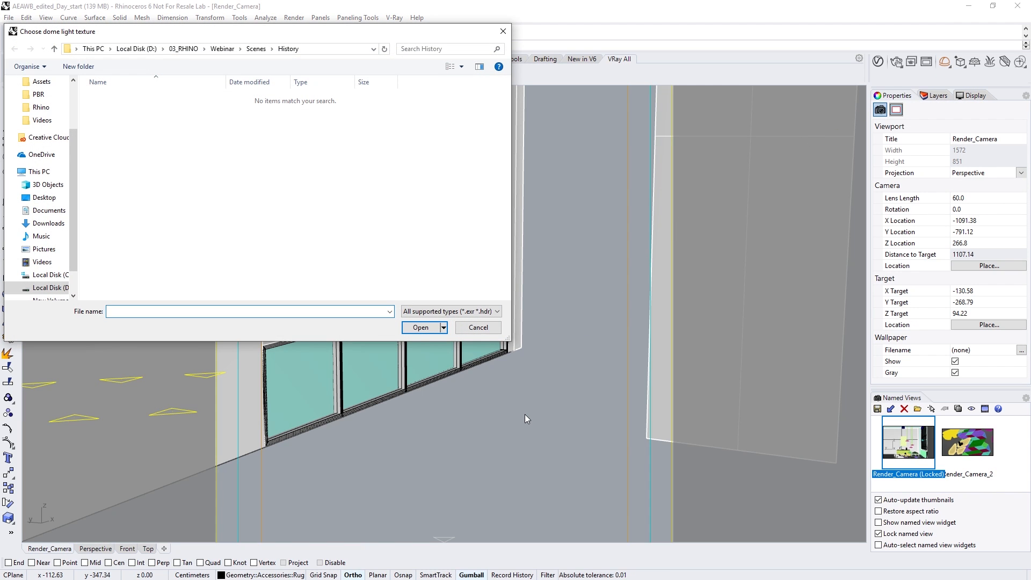
pyautogui.click(489, 328)
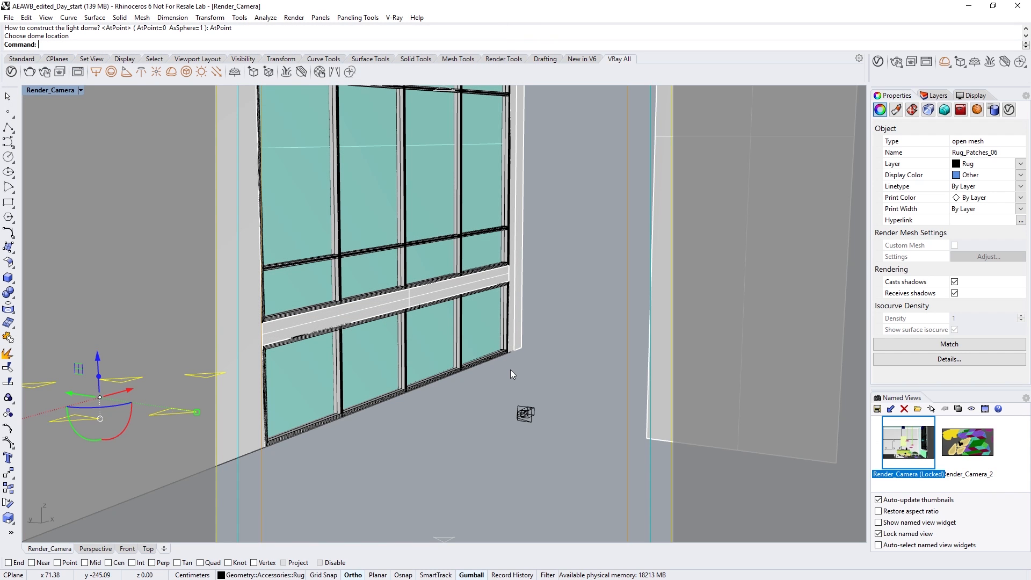
pyautogui.press('Escape')
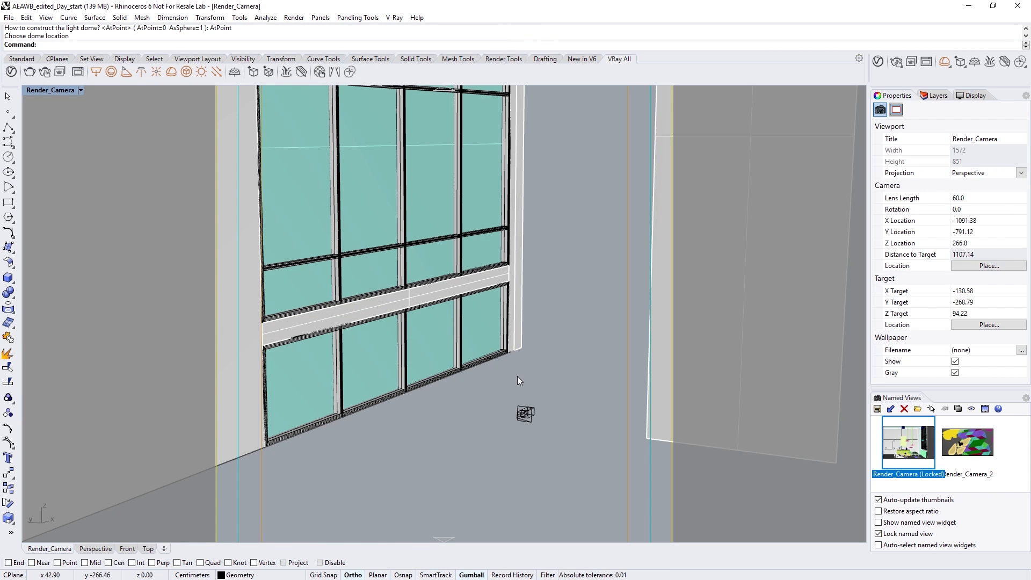
pyautogui.doubleClick(893, 437)
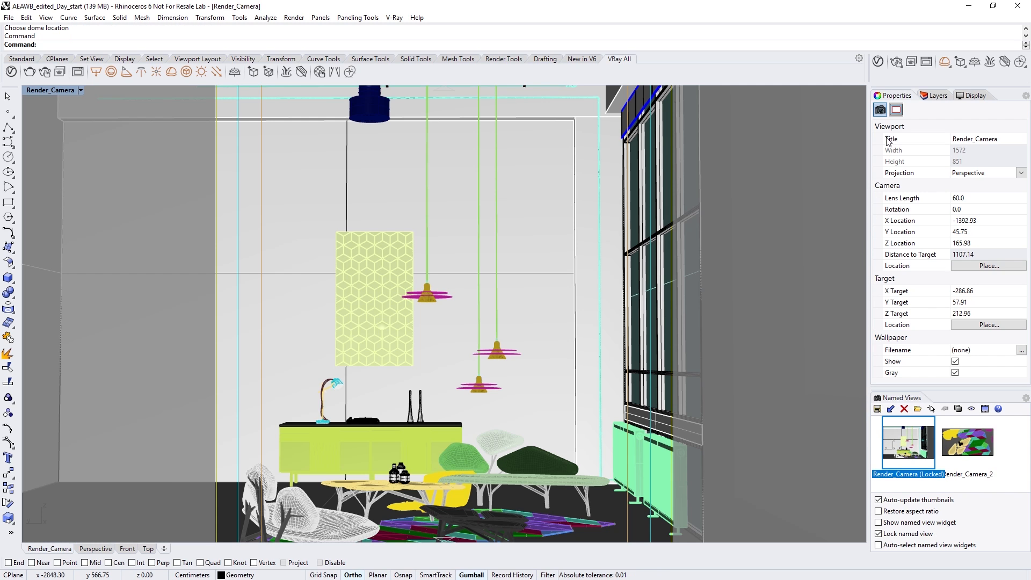
# Assign the Environment Sky texture to the Dome Light's Color/Texture HDR slot as an instance.
pyautogui.click(879, 64)
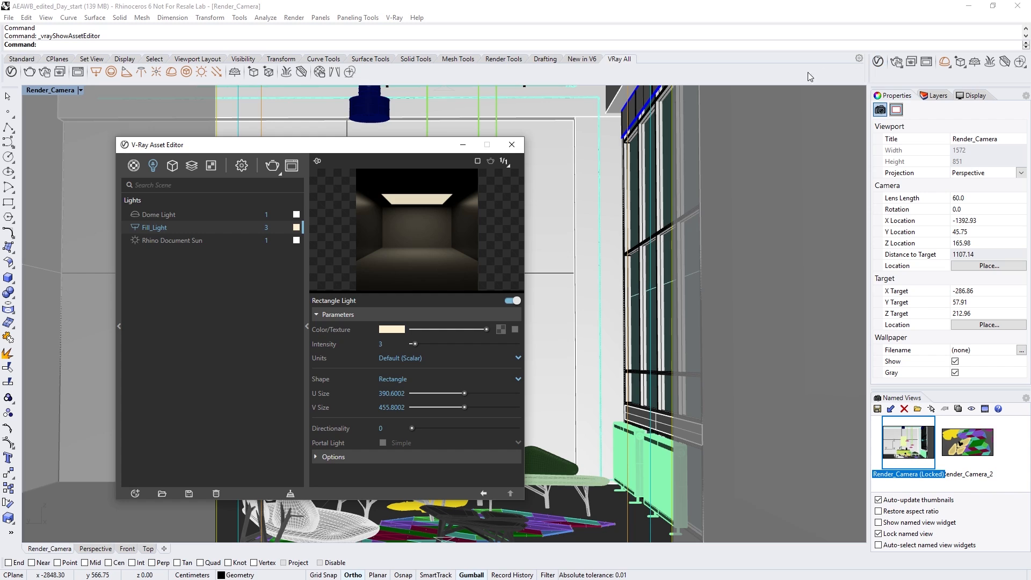
pyautogui.click(160, 215)
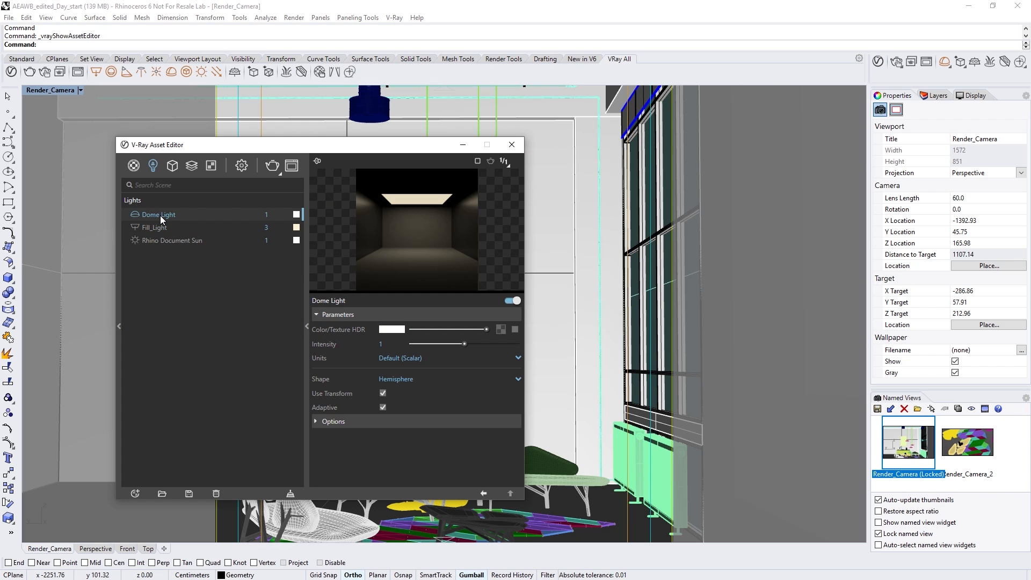
pyautogui.click(214, 168)
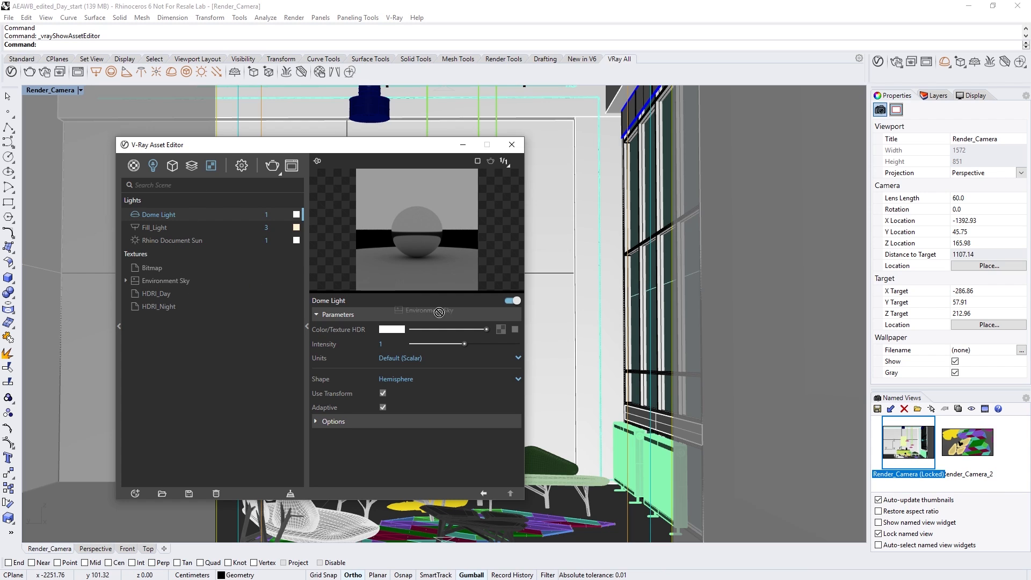
pyautogui.rightClick(500, 329)
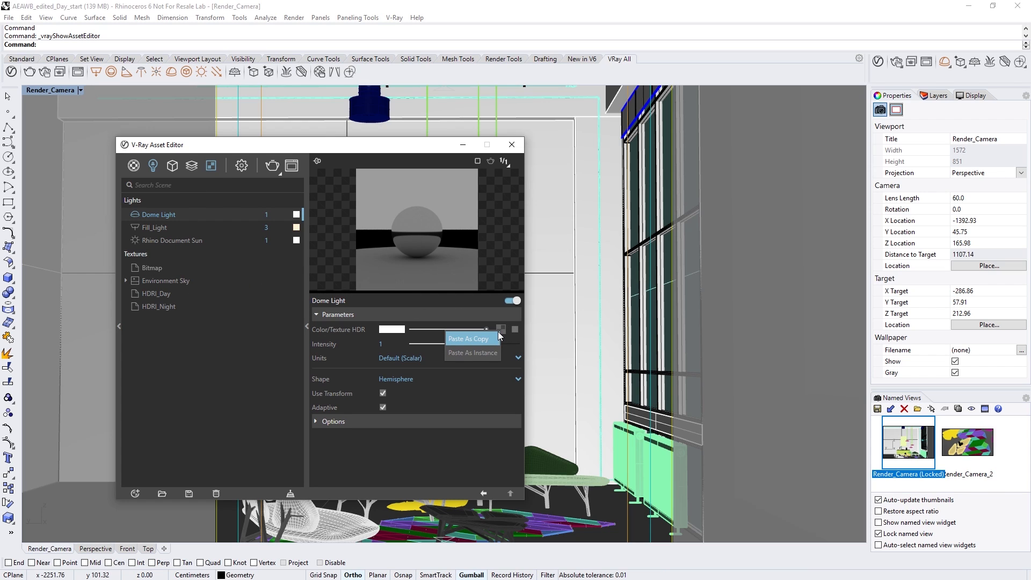
pyautogui.click(489, 352)
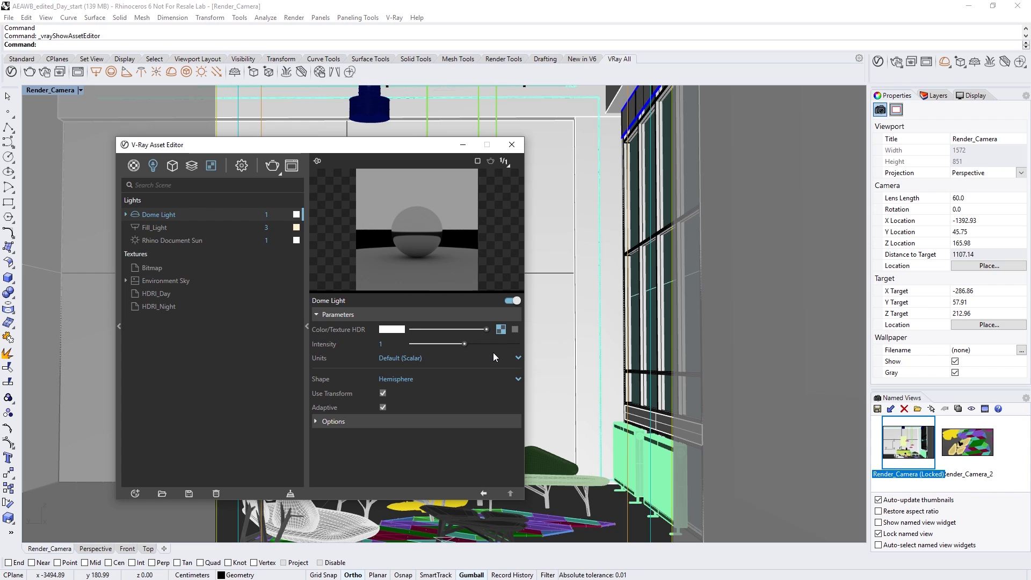
# Enable the Dome Light's color texture and set the light's shape to Sphere.
pyautogui.click(515, 329)
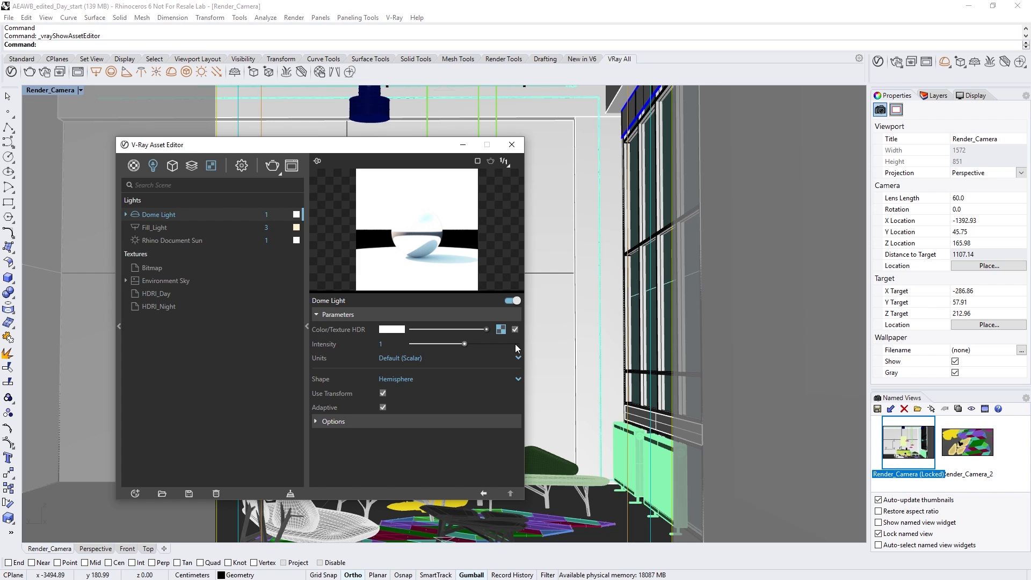
pyautogui.click(518, 379)
pyautogui.click(505, 407)
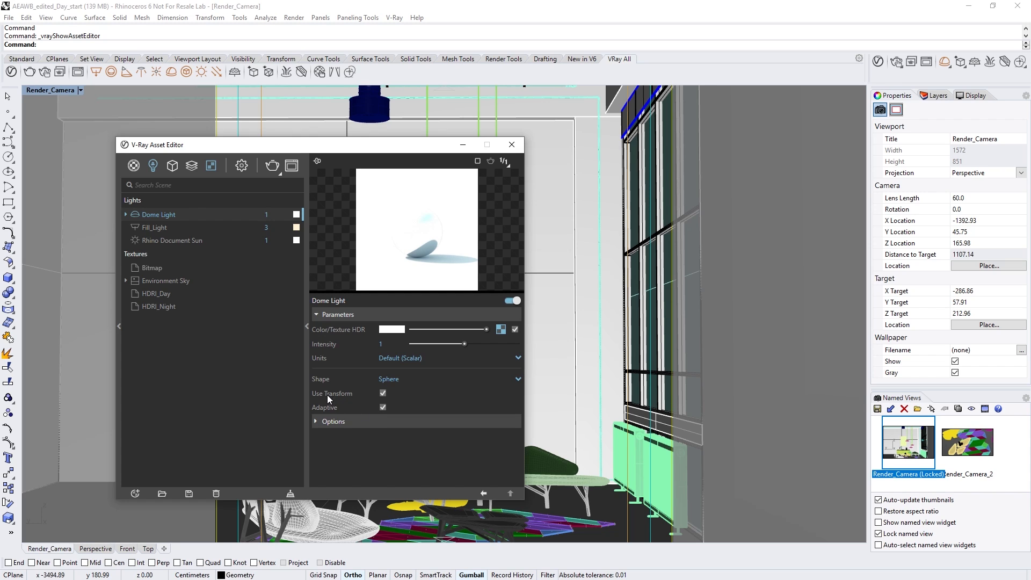
# Run an interactive V-Ray render of the interior from Render_Camera, and stop it once the image has cleared.
pyautogui.click(280, 174)
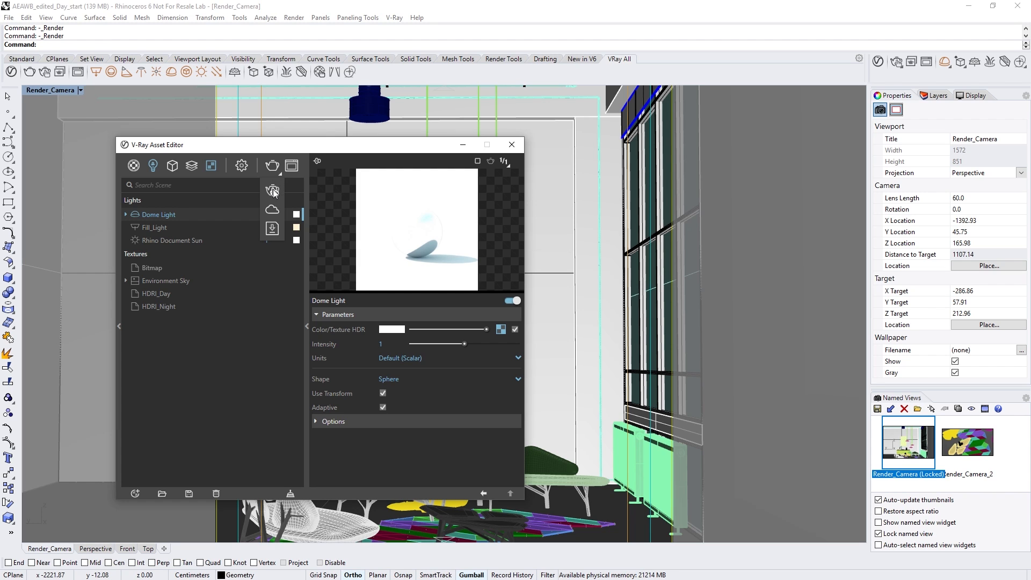
pyautogui.click(273, 190)
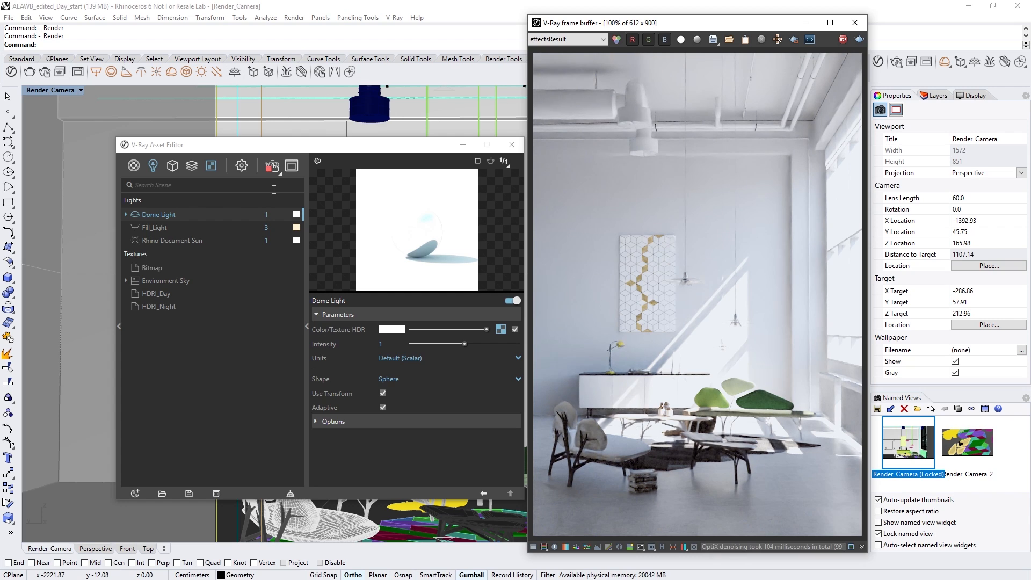
pyautogui.click(273, 166)
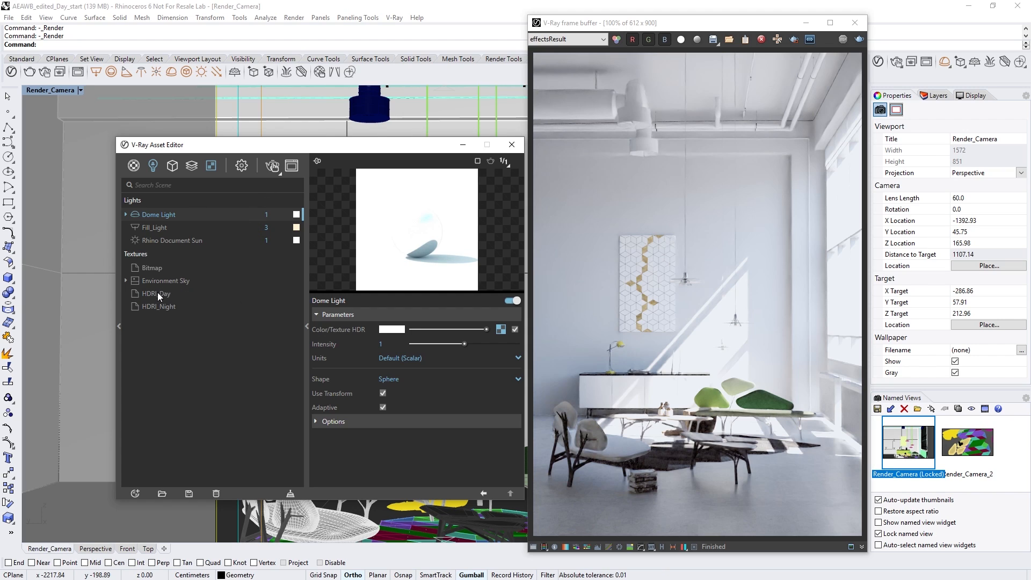
# Assign the HDRI_Day texture to the Dome Light's color slot and disable the Rhino Document Sun.
pyautogui.moveTo(268, 298); pyautogui.dragTo(501, 329)
pyautogui.click(493, 353)
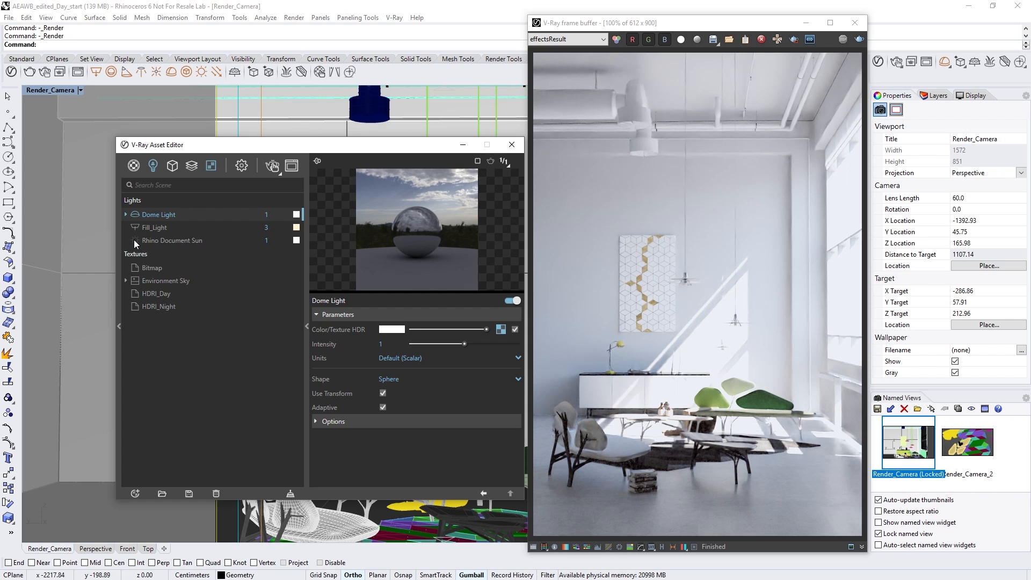
# Set the Dome Light's intensity to 40 and collapse its settings.
pyautogui.doubleClick(263, 214)
pyautogui.write('40')
pyautogui.press('Return')
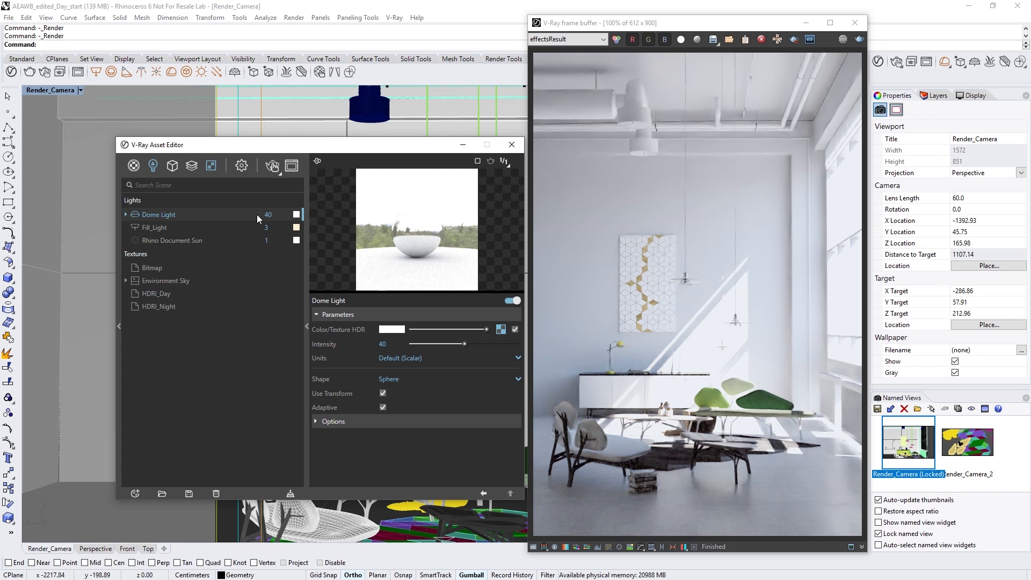
pyautogui.click(306, 259)
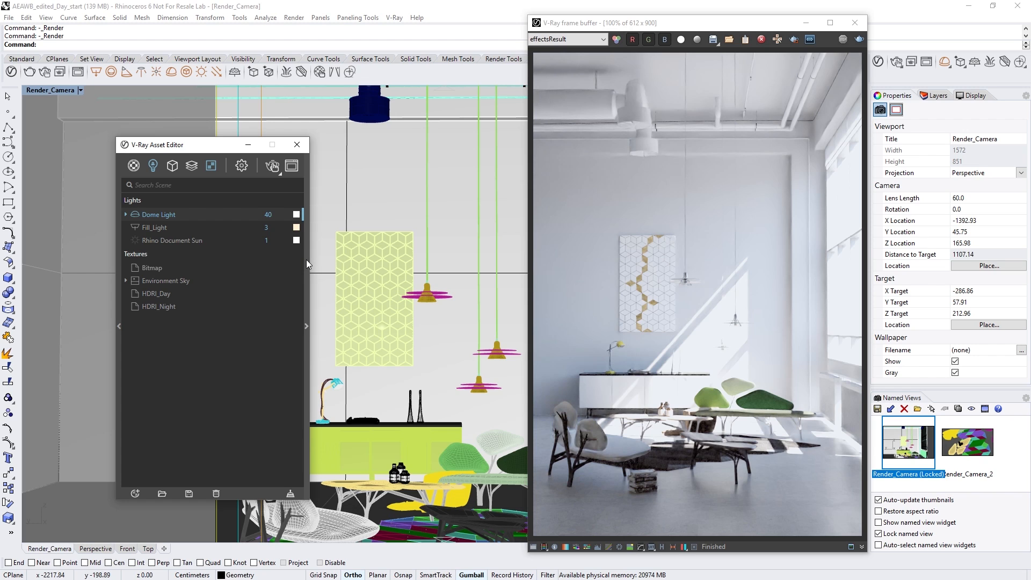
# Compare the two saved renders in the frame buffer history, using the first as image A and the second as image B.
pyautogui.click(662, 547)
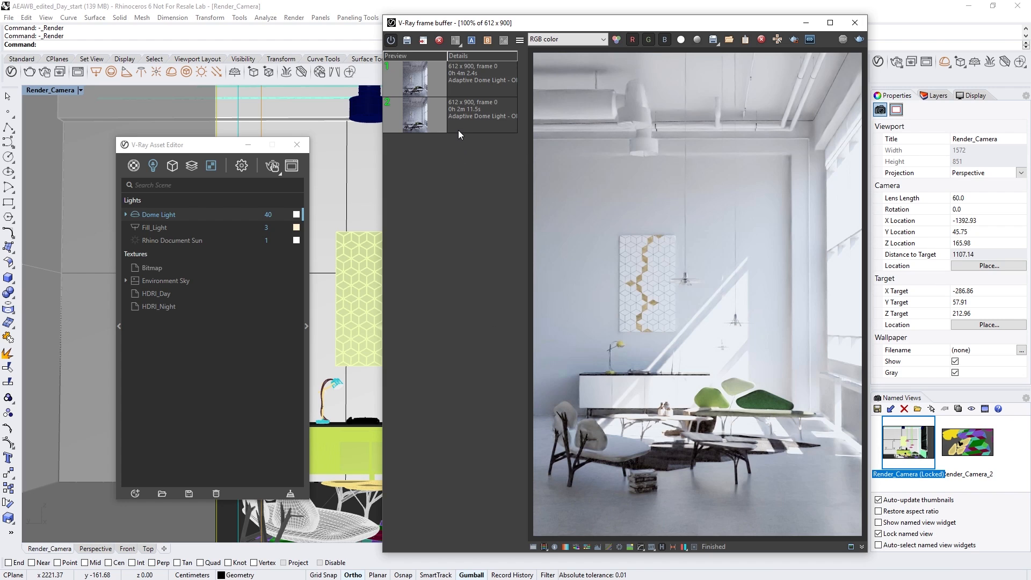
pyautogui.click(455, 85)
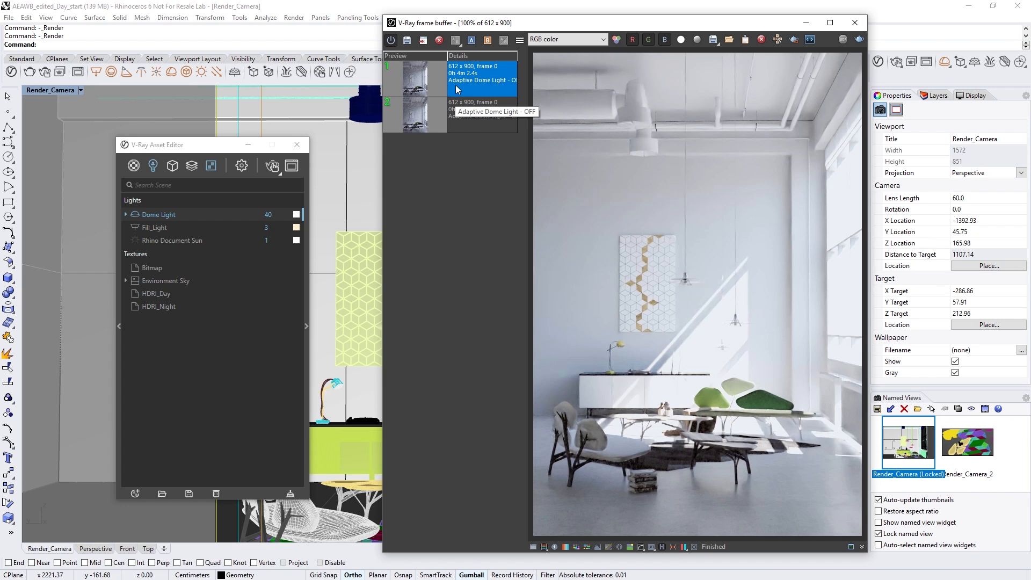
pyautogui.click(472, 40)
pyautogui.click(473, 110)
pyautogui.click(487, 40)
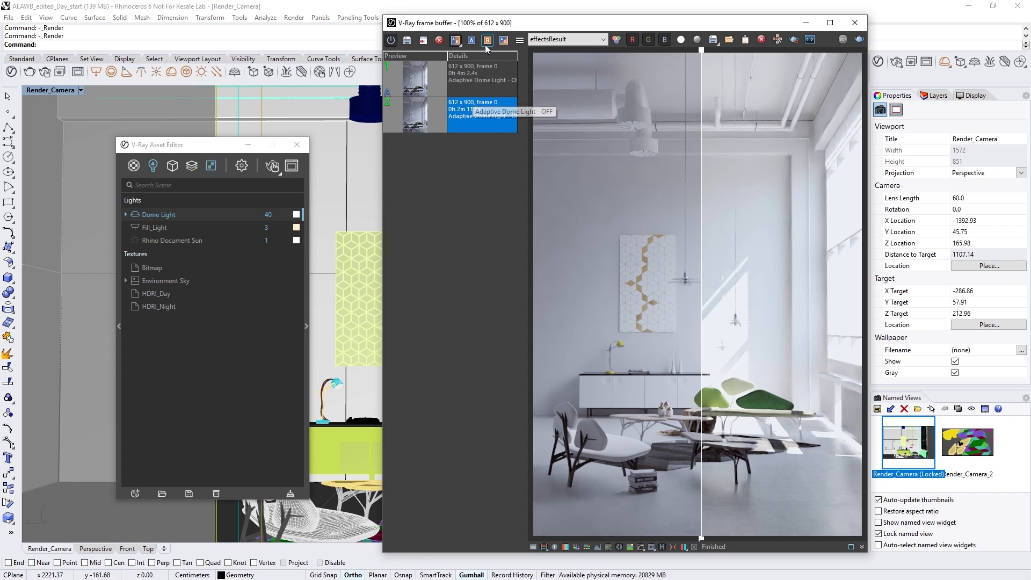
pyautogui.click(486, 41)
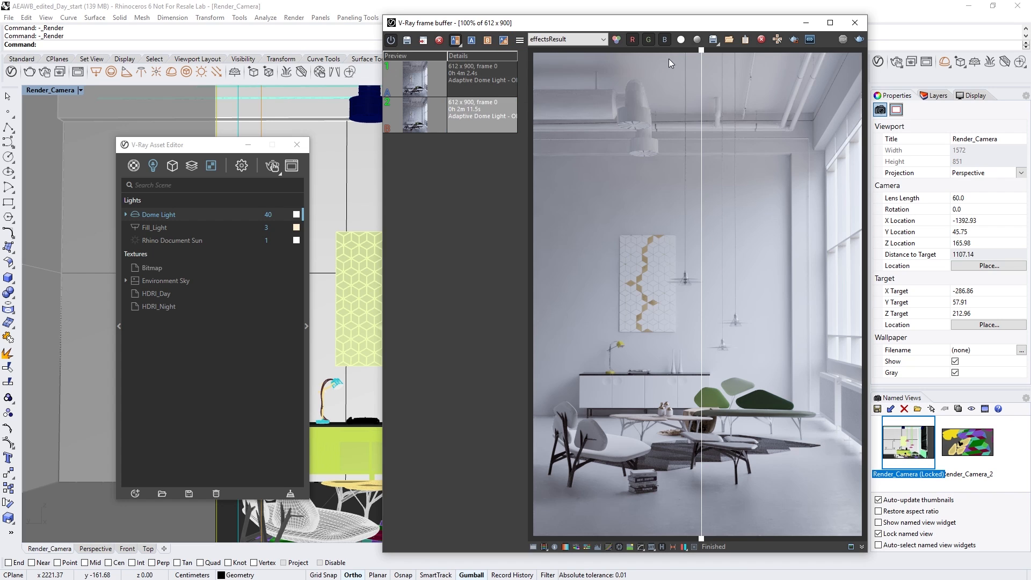
pyautogui.moveTo(701, 50); pyautogui.dragTo(696, 80)
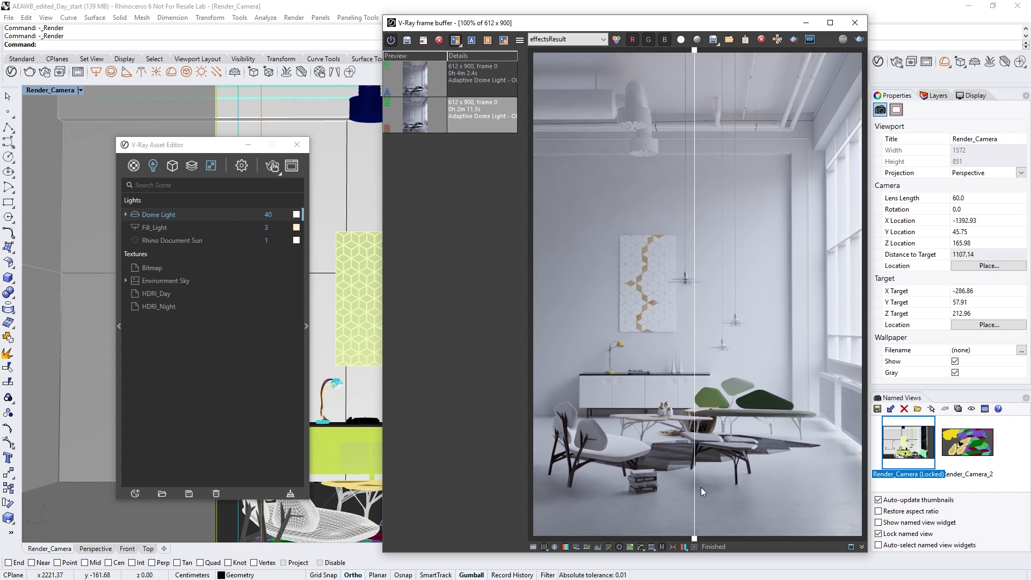
# Close the render history, the V-Ray frame buffer and the Asset Editor.
pyautogui.click(663, 546)
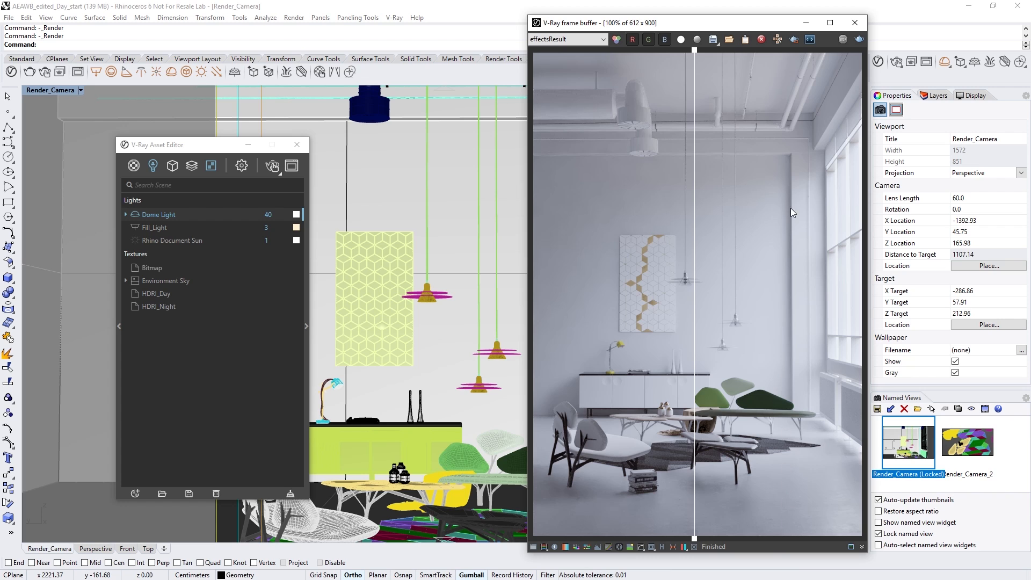
pyautogui.click(855, 24)
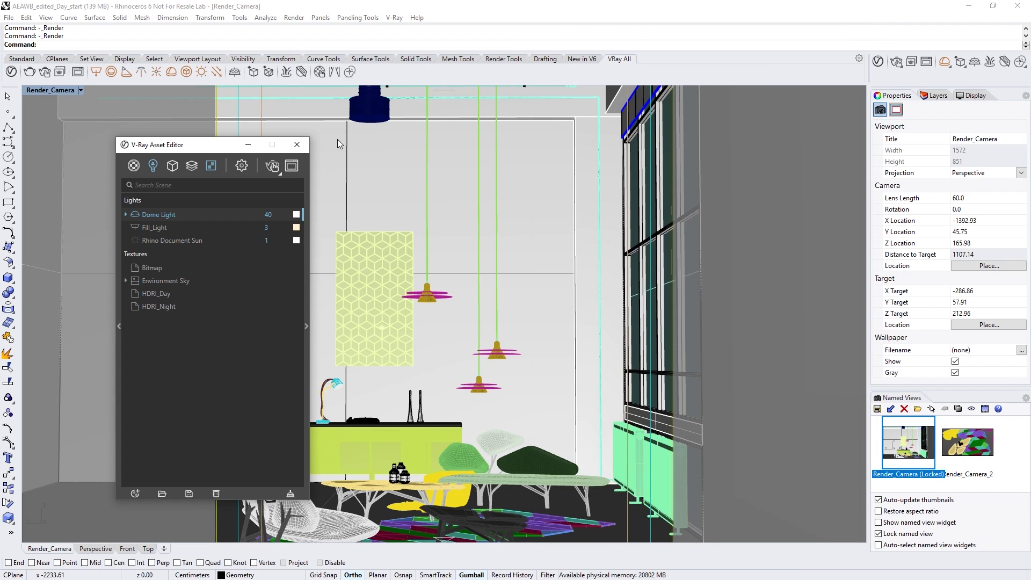
pyautogui.click(297, 144)
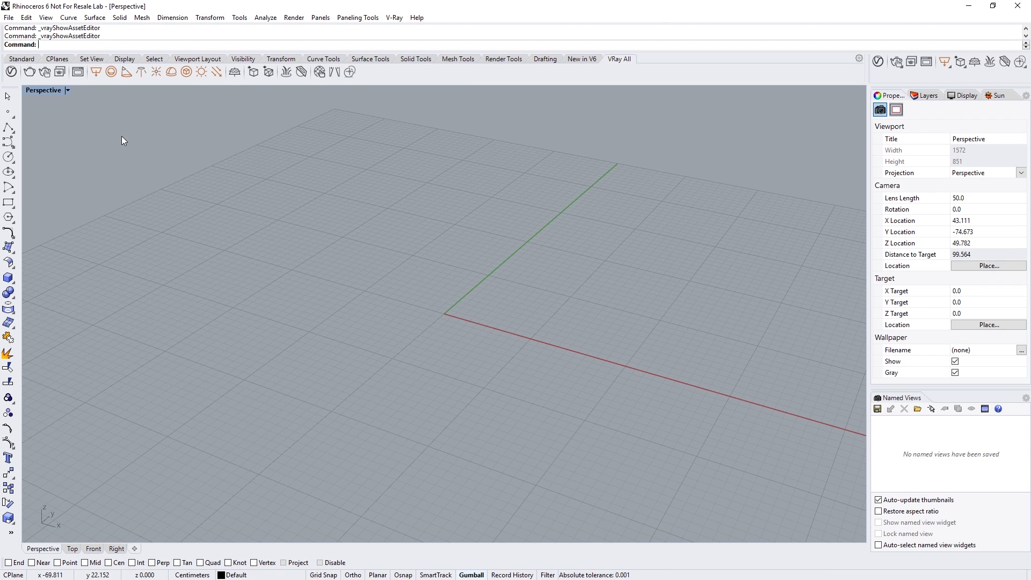
# Draw a V-Ray rectangle light beside the origin on the ground plane, about 7.5 by 9.7 in U and V size.
pyautogui.click(101, 75)
pyautogui.click(390, 280)
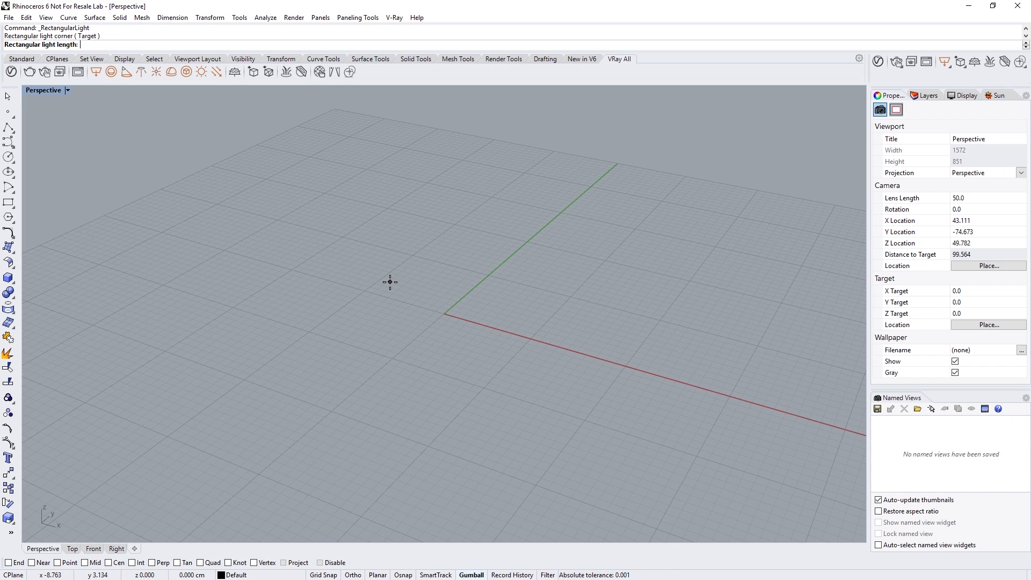
pyautogui.click(449, 298)
pyautogui.click(488, 262)
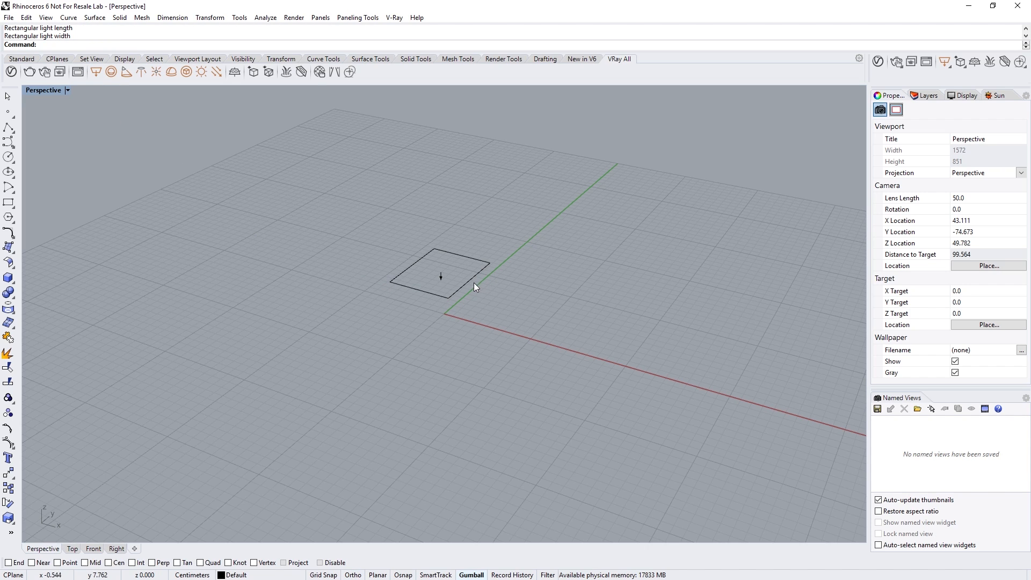
# Array the rectangle light 3 by 2 by 1 in X, Y and Z, spaced about 18.26 in X and -20.46 in Y.
pyautogui.write('Array')
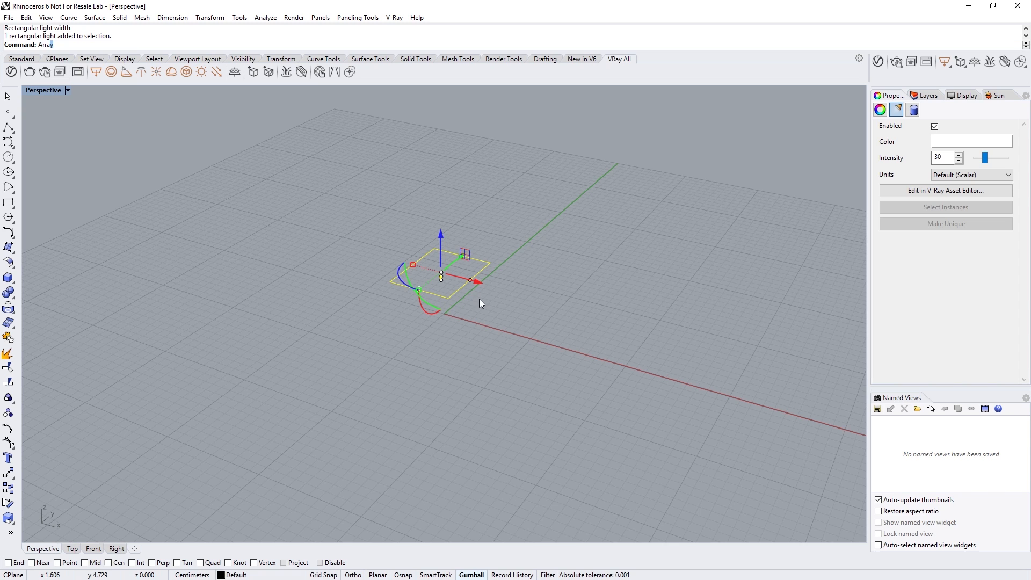
pyautogui.press('Return')
pyautogui.write('3')
pyautogui.press('Return')
pyautogui.write('2')
pyautogui.press('Return')
pyautogui.press('Return')
pyautogui.click(470, 303)
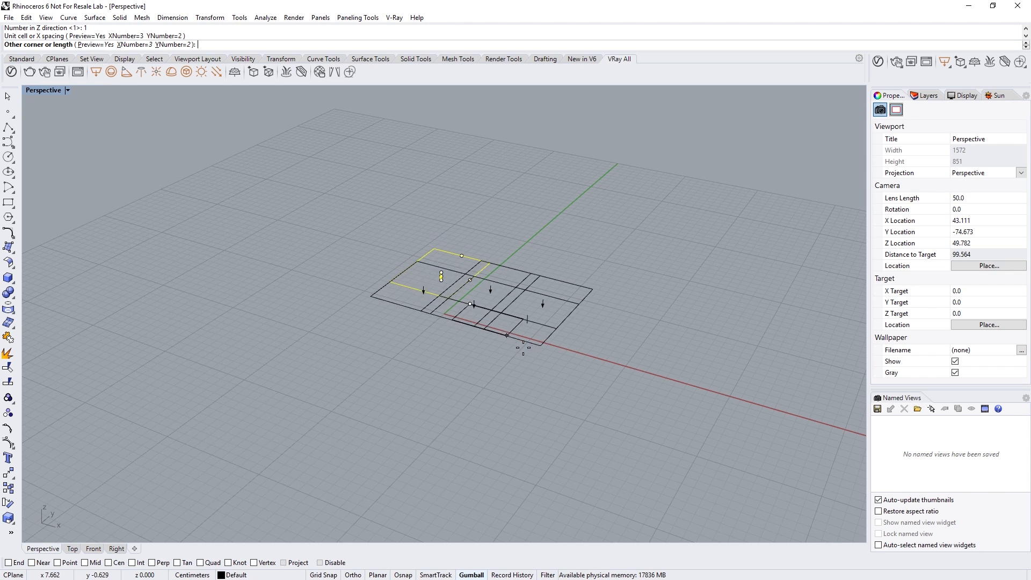
pyautogui.click(545, 464)
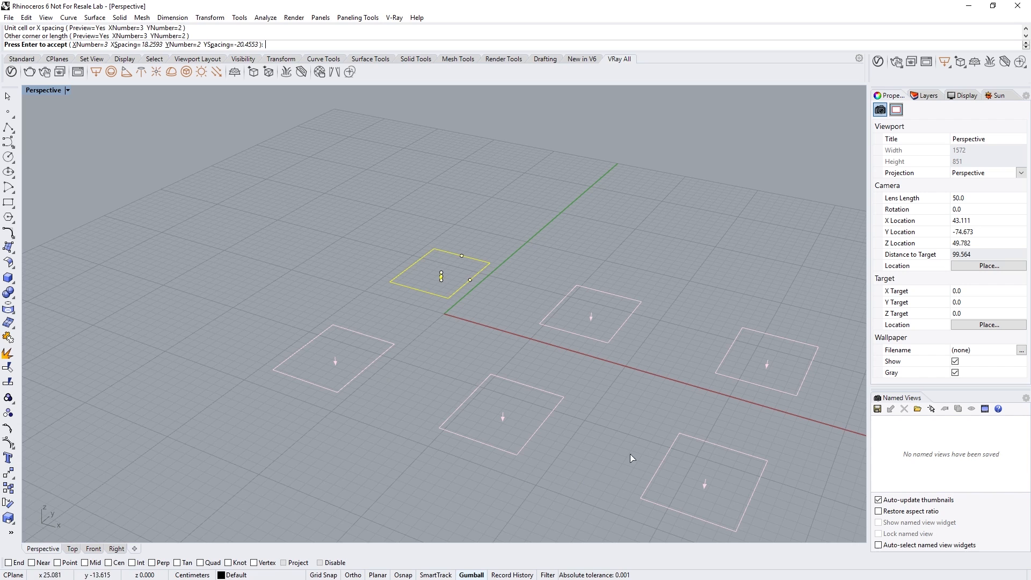
pyautogui.press('Return')
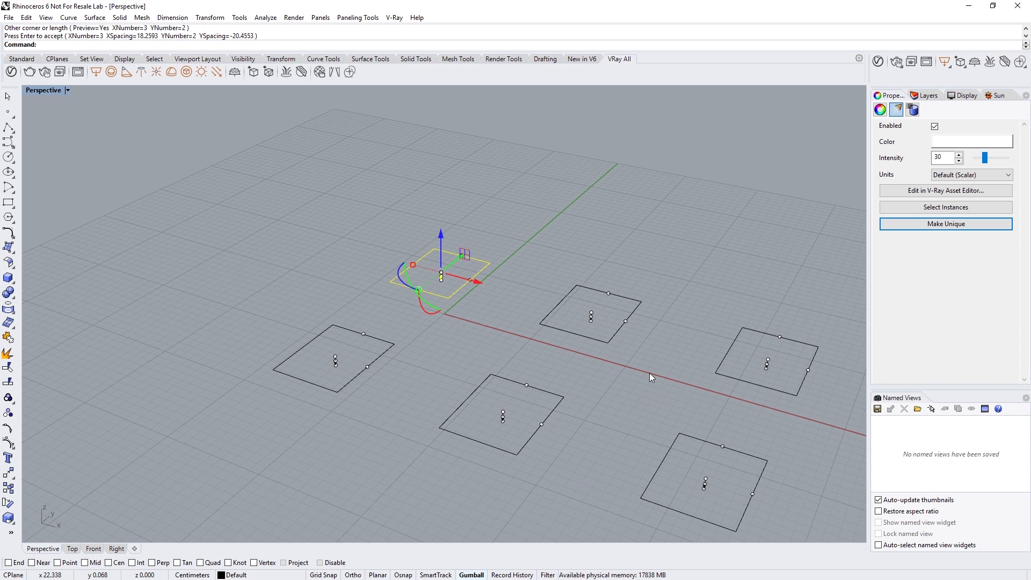
# Select all instances of the rectangle light and open their shared settings in the V-Ray Asset Editor.
pyautogui.click(903, 205)
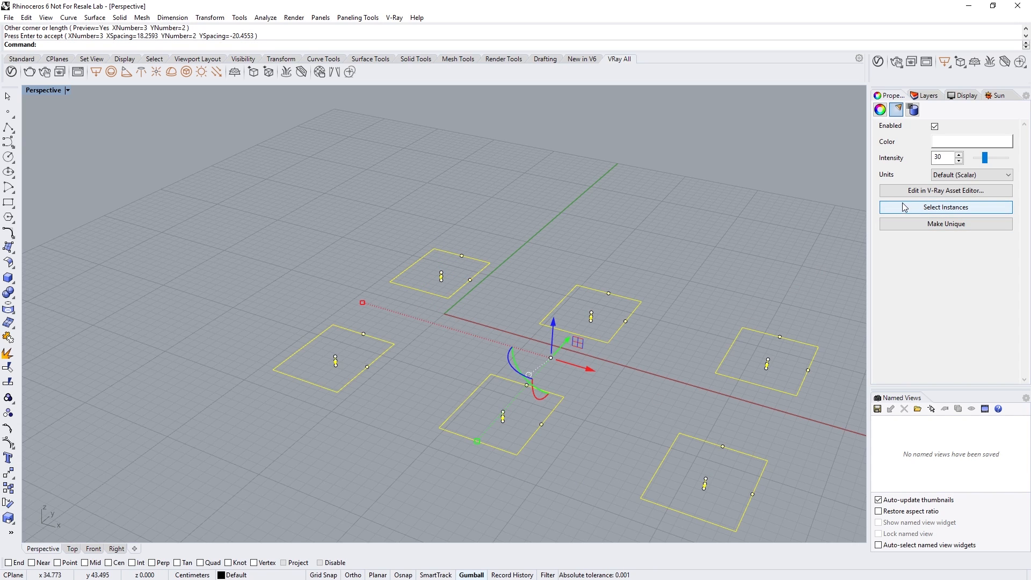
pyautogui.click(907, 191)
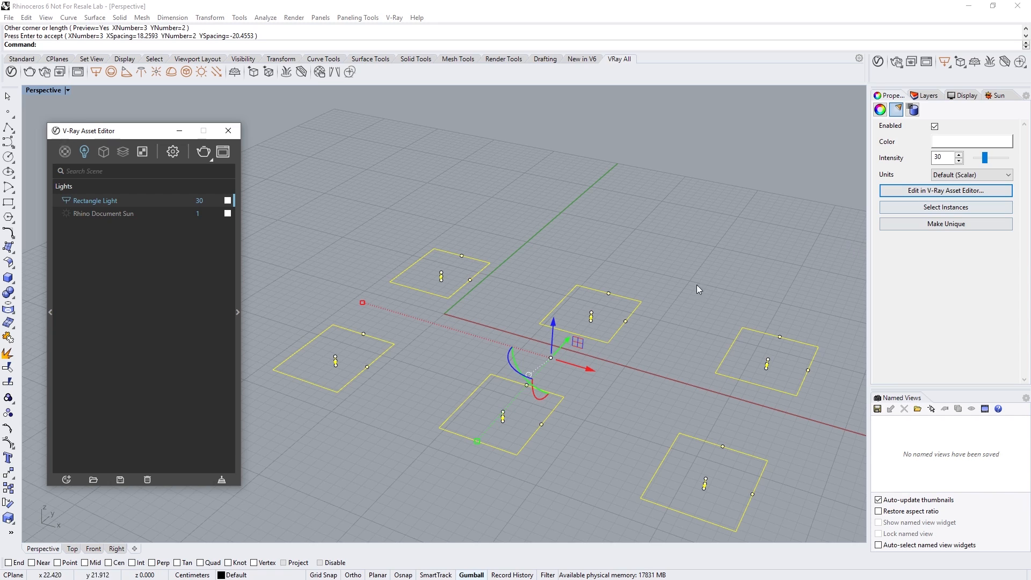
pyautogui.click(239, 335)
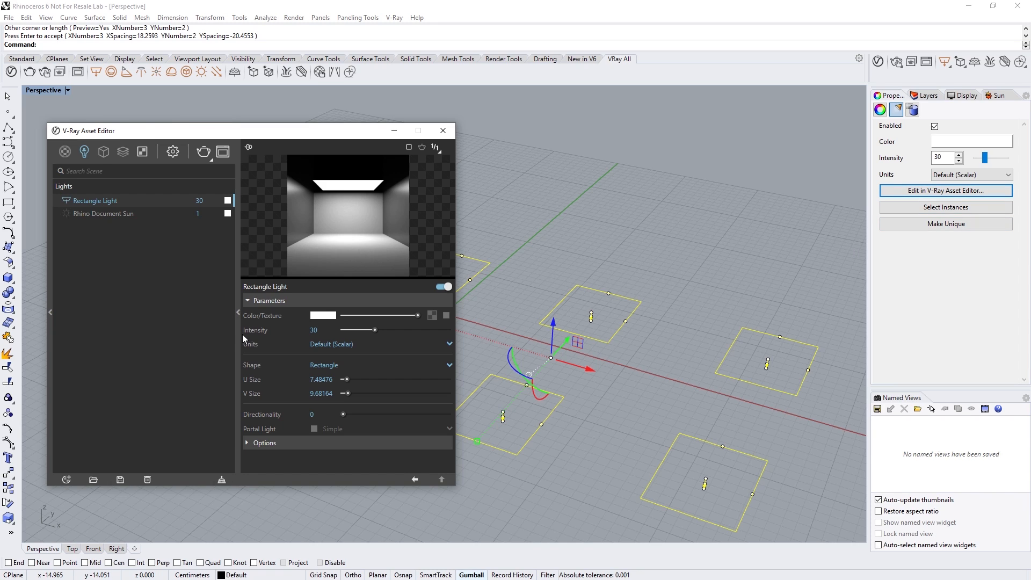
# Set both the U size and the V size of the rectangle light to 12, and collapse its settings.
pyautogui.click(311, 379)
pyautogui.write('12')
pyautogui.press('Return')
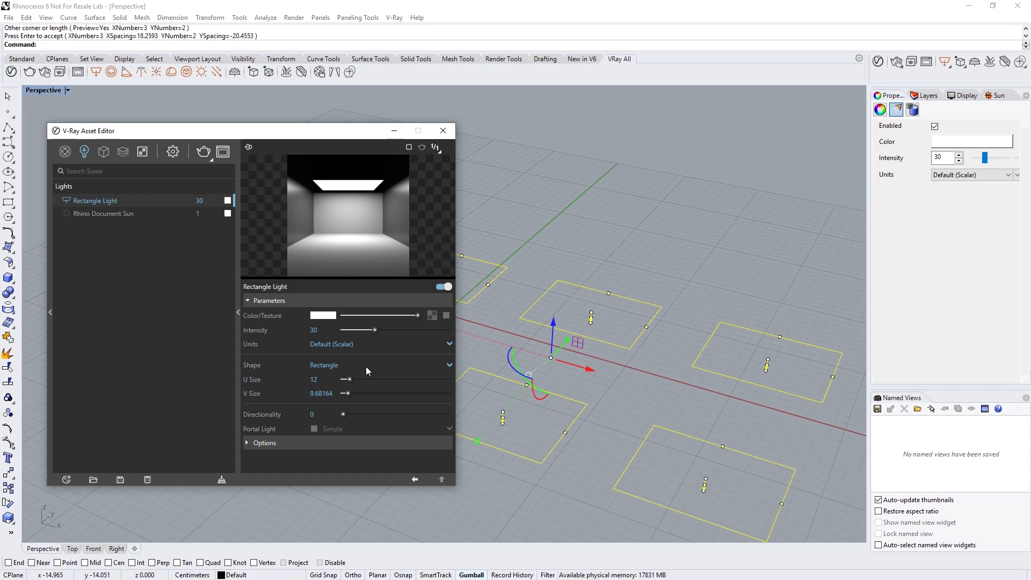
pyautogui.click(335, 395)
pyautogui.write('12')
pyautogui.press('Return')
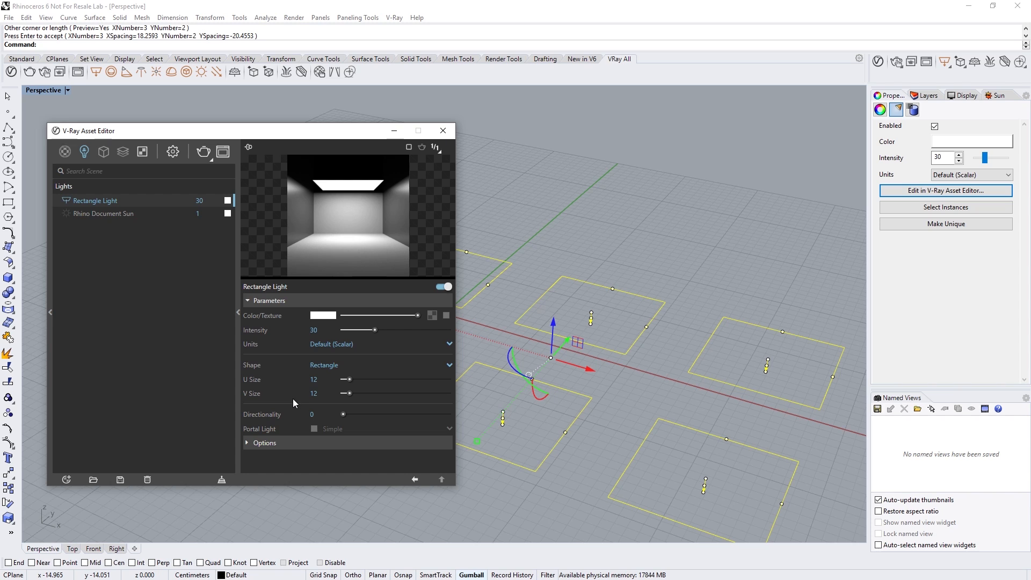
pyautogui.click(238, 404)
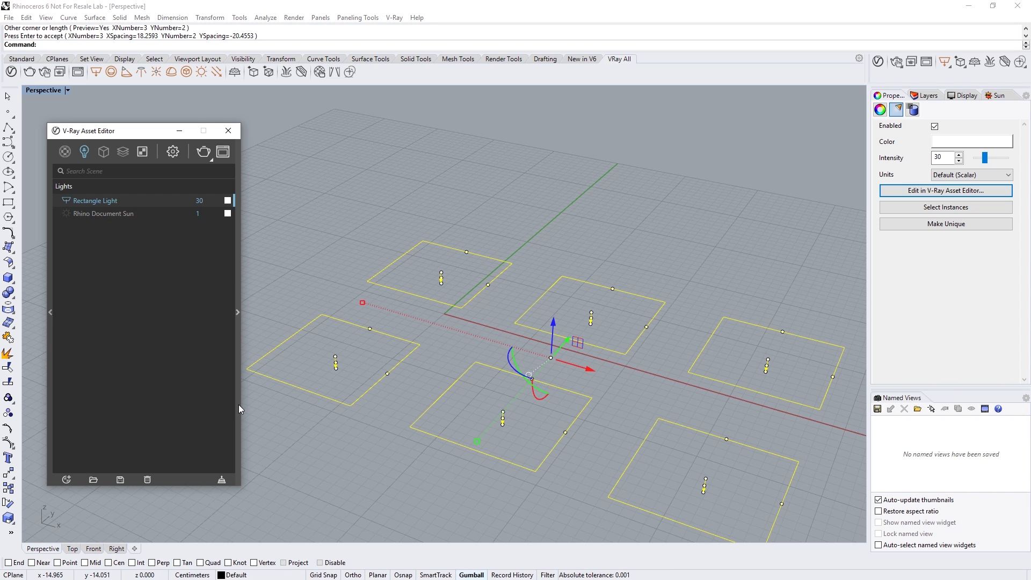
# Uniformly enlarge the two individual light instances at the positive X end of the array with the gumball.
pyautogui.click(380, 465)
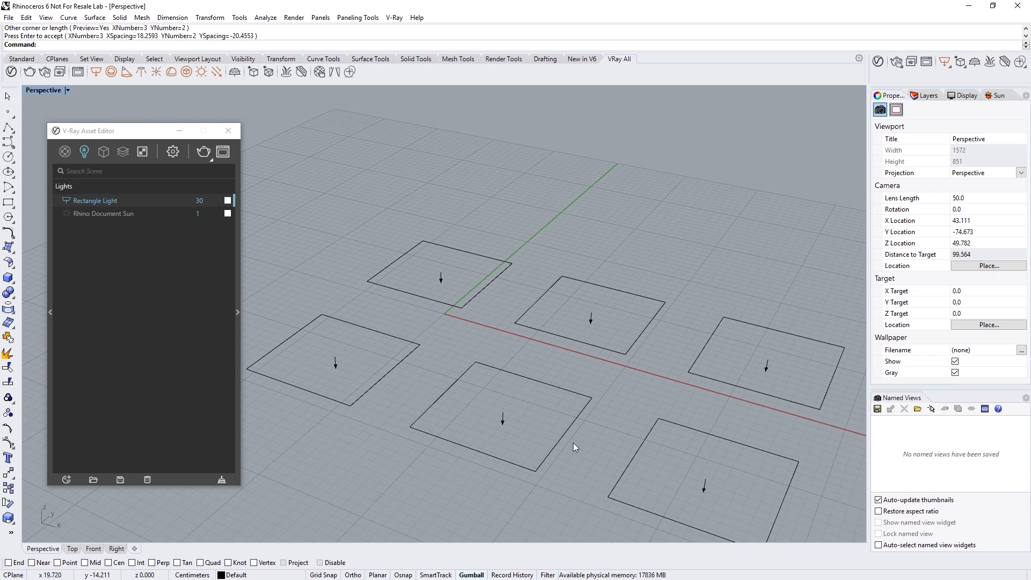
pyautogui.click(697, 374)
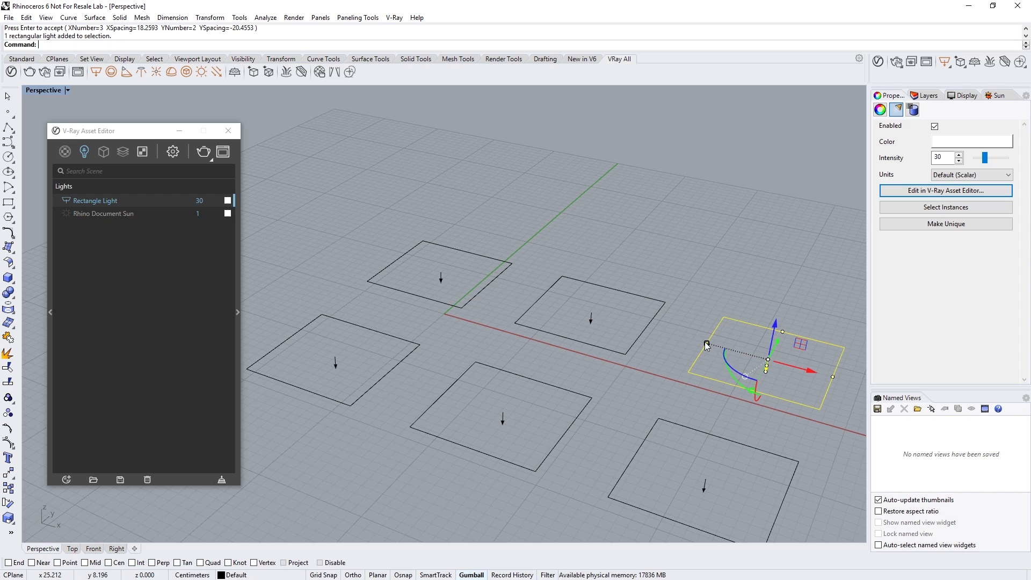
pyautogui.moveTo(707, 345); pyautogui.dragTo(687, 338)
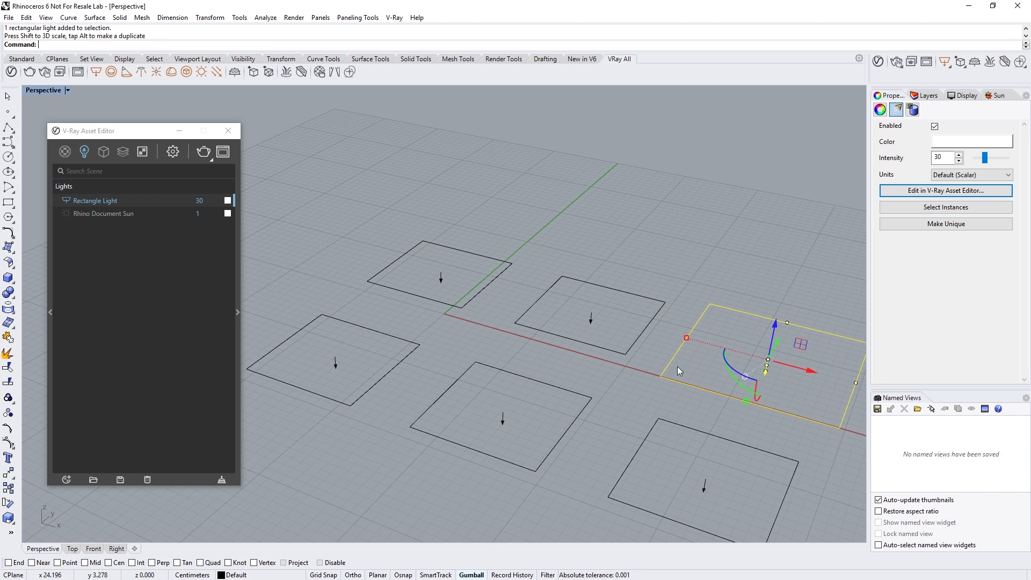
pyautogui.click(666, 423)
pyautogui.moveTo(682, 523); pyautogui.dragTo(674, 539)
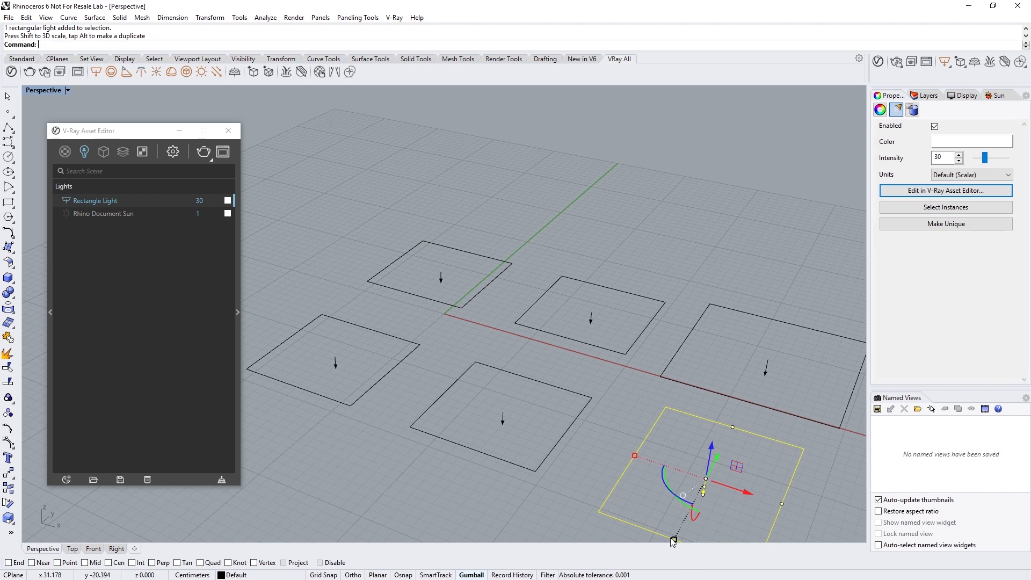
# Set the rectangle light's U and V sizes to 10 and its Directionality to 0.68.
pyautogui.click(239, 402)
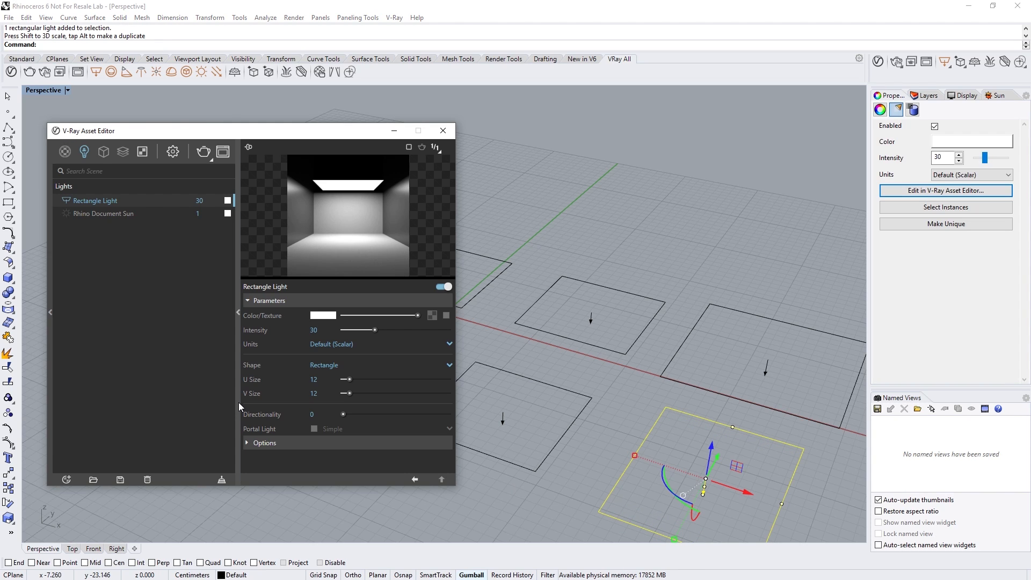
pyautogui.moveTo(319, 379); pyautogui.dragTo(301, 394)
pyautogui.write('10')
pyautogui.press('Return')
pyautogui.write('10')
pyautogui.press('Return')
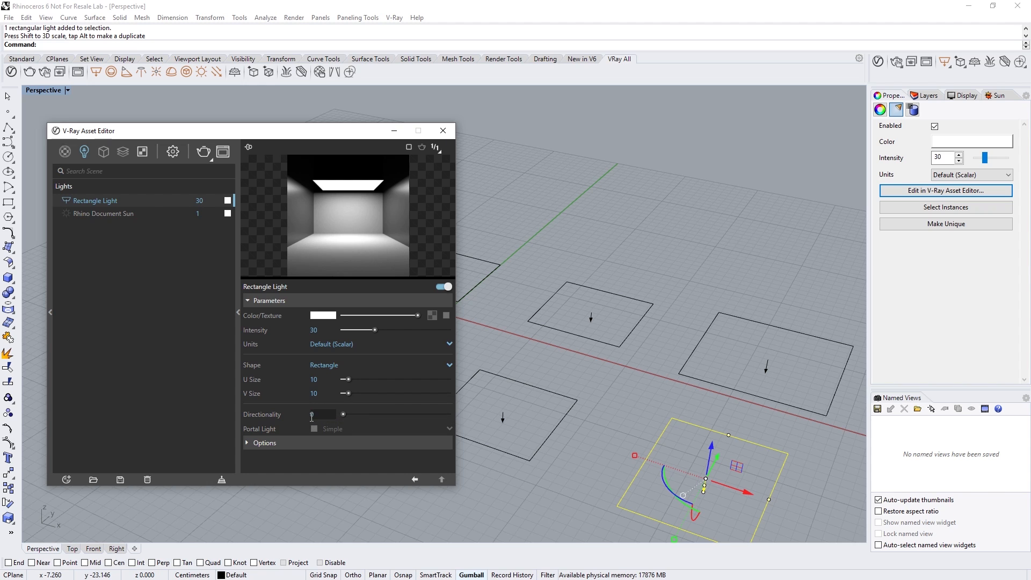
pyautogui.moveTo(342, 415); pyautogui.dragTo(415, 415)
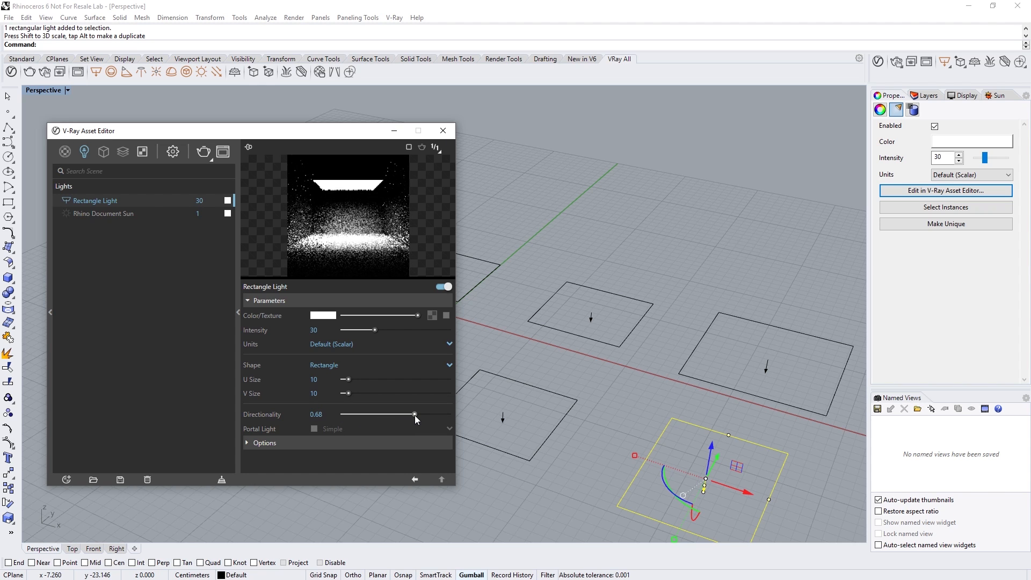
# Set the rectangle light's intensity to 52.7 and its color to a pale warm orange (R 1, G 0.869, B 0.725).
pyautogui.moveTo(375, 329); pyautogui.dragTo(399, 331)
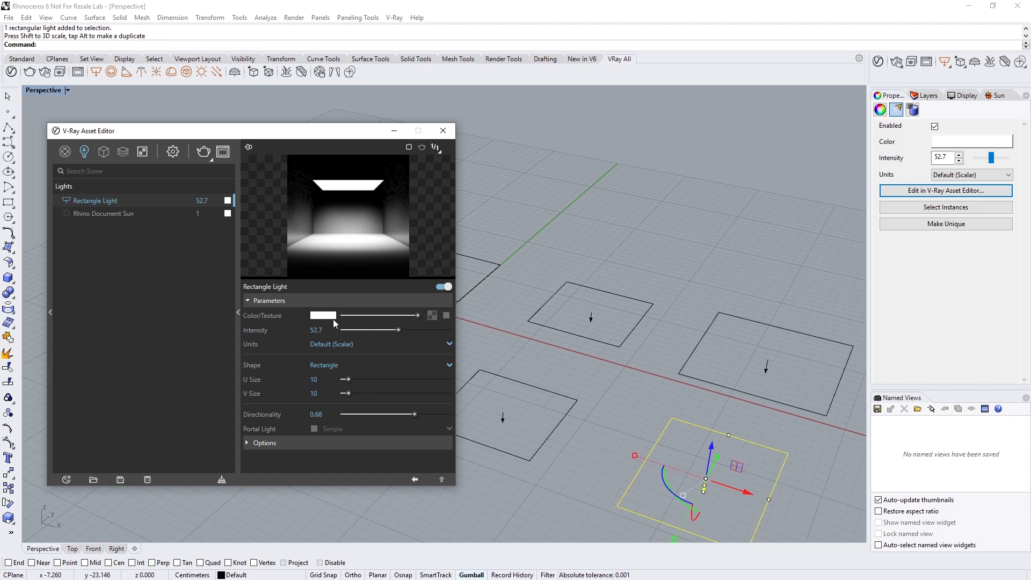
pyautogui.click(324, 316)
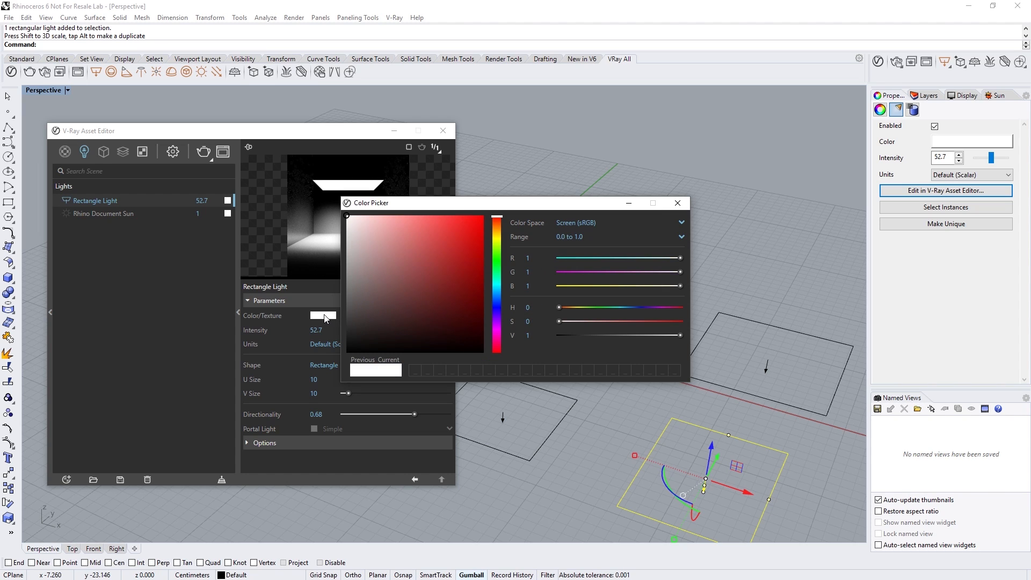
pyautogui.click(497, 228)
pyautogui.moveTo(378, 231); pyautogui.dragTo(379, 216)
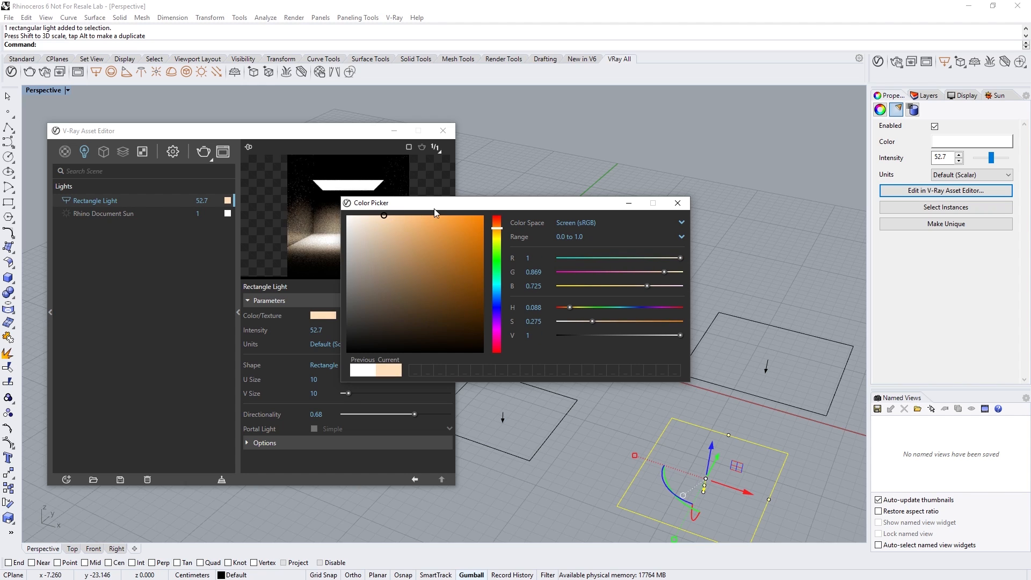
pyautogui.click(677, 203)
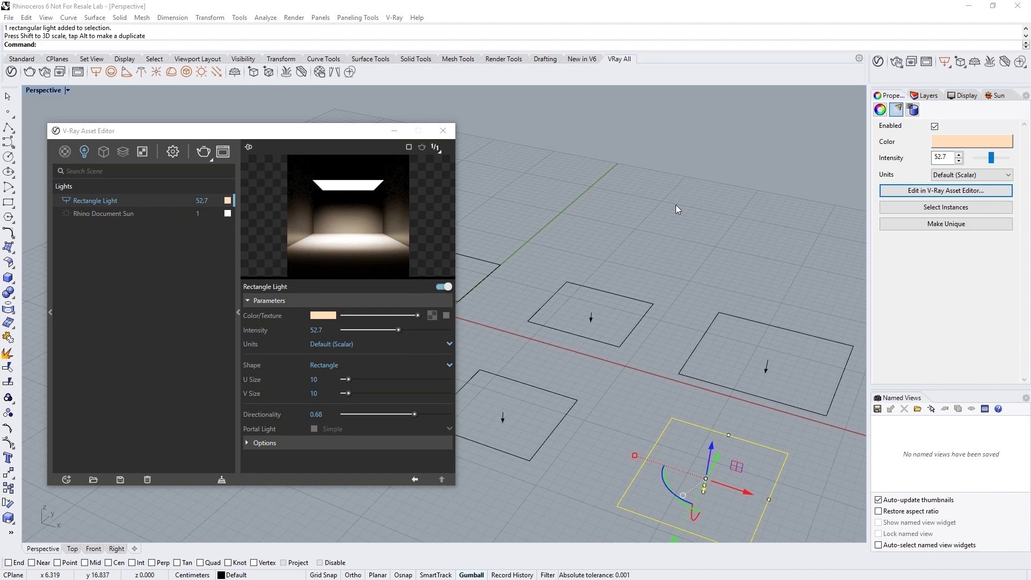
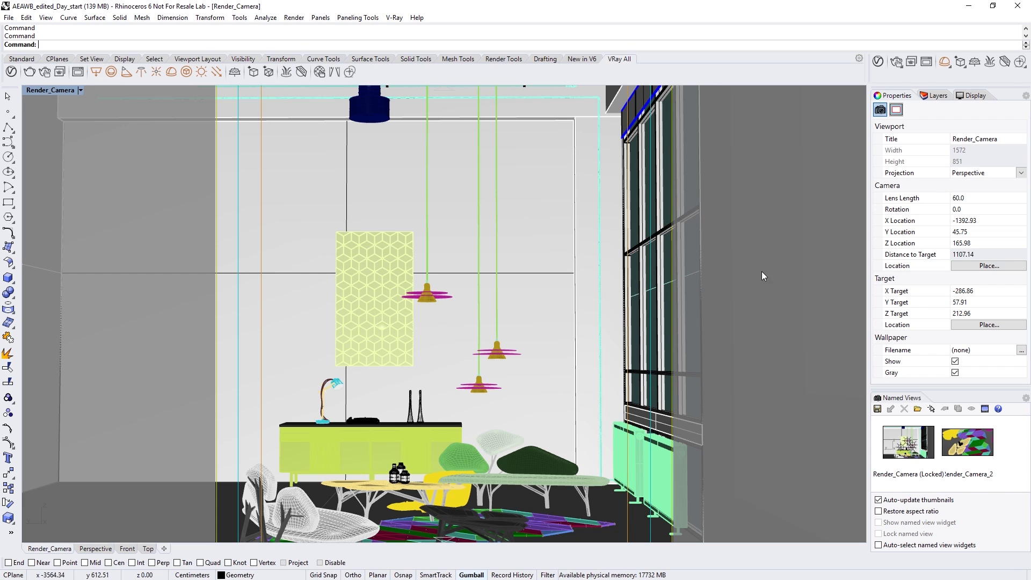
# Turn on the V-Ray lights layer in the interior scene and open the V-Ray Asset Editor.
pyautogui.click(933, 96)
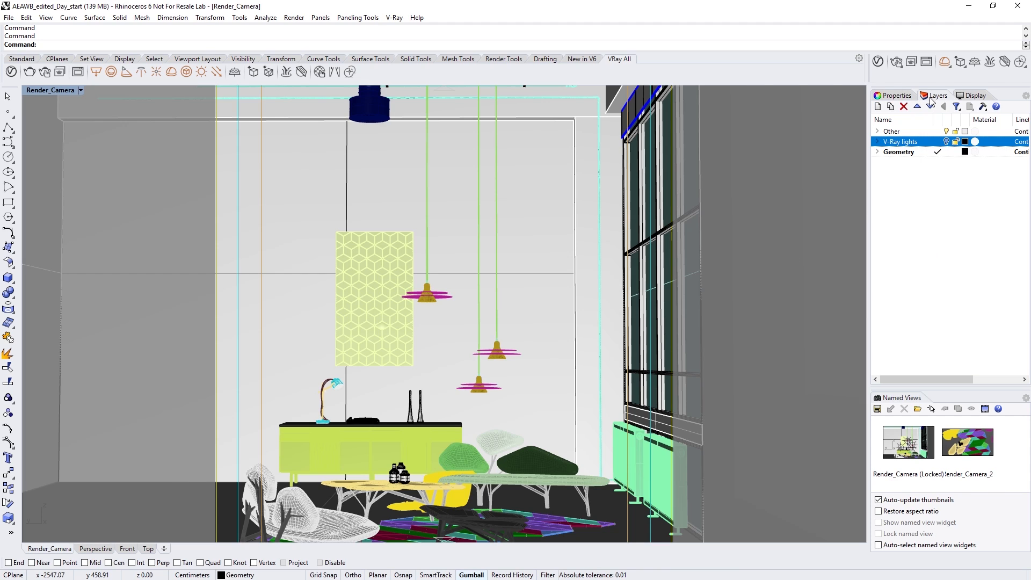
pyautogui.click(946, 142)
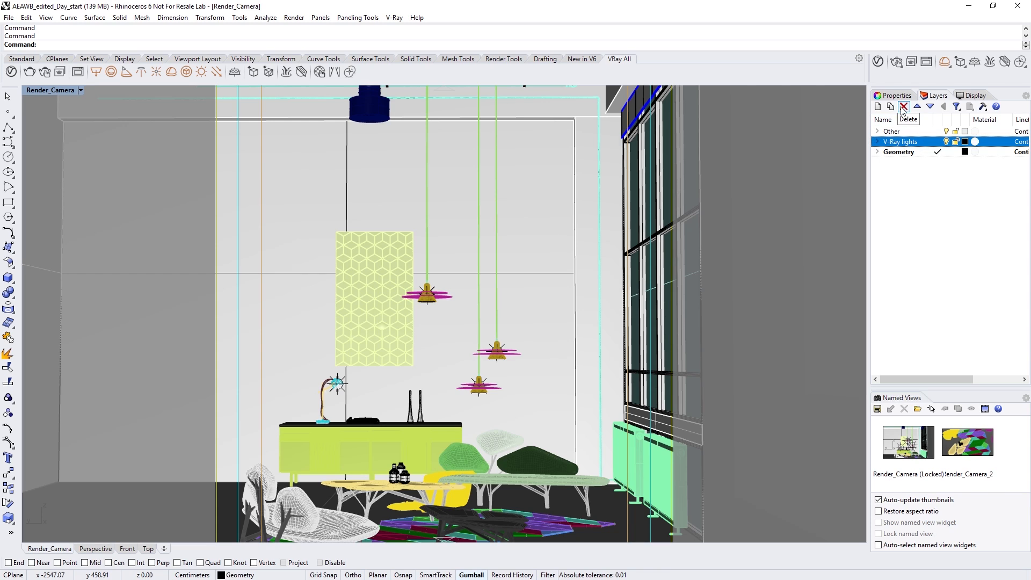
pyautogui.click(878, 62)
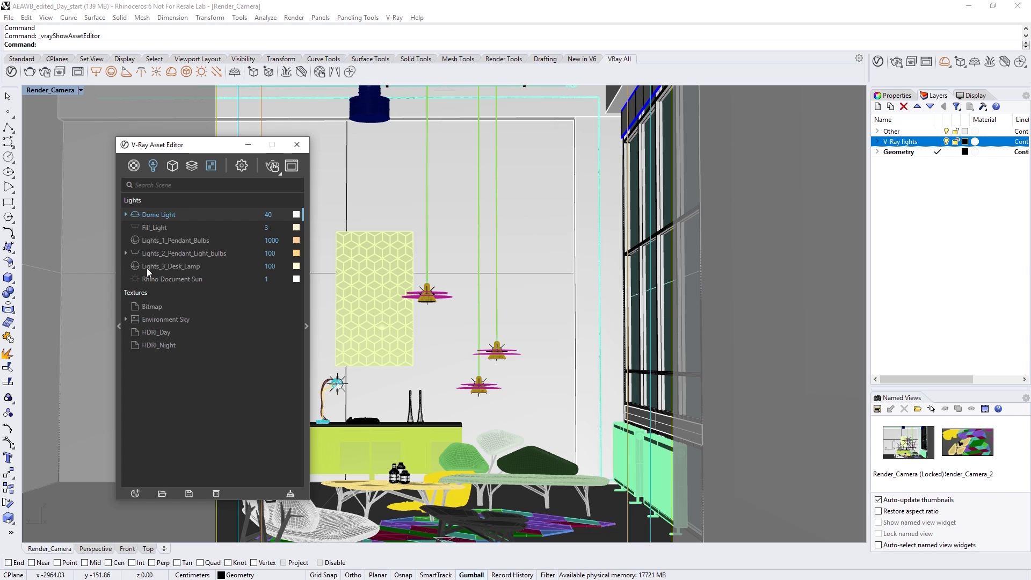
# Replace the Dome Light's color texture with HDRI_Night and set its intensity to 1.
pyautogui.click(304, 305)
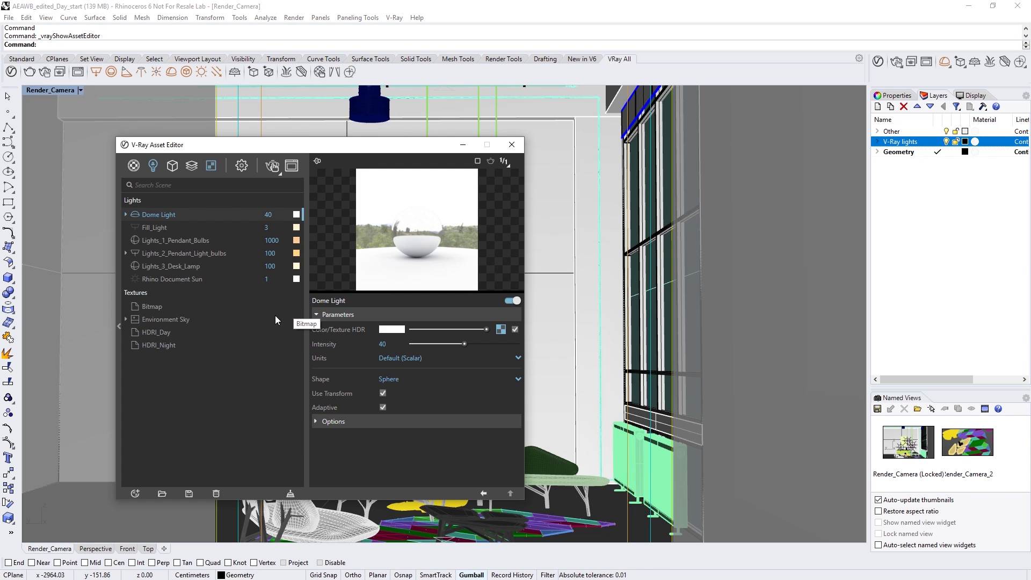
pyautogui.moveTo(159, 345); pyautogui.dragTo(499, 329)
pyautogui.click(496, 349)
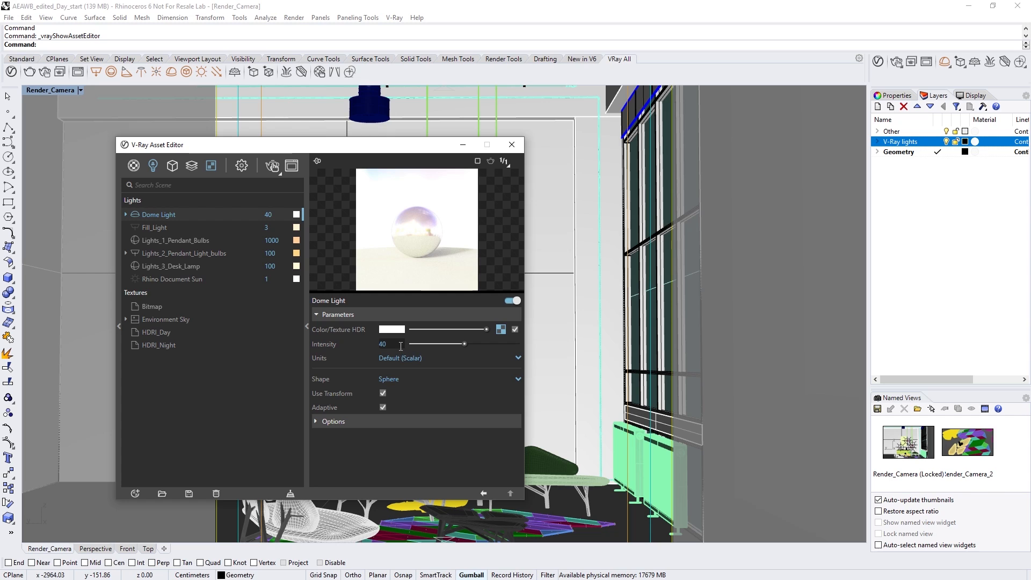
pyautogui.write('1')
pyautogui.press('Return')
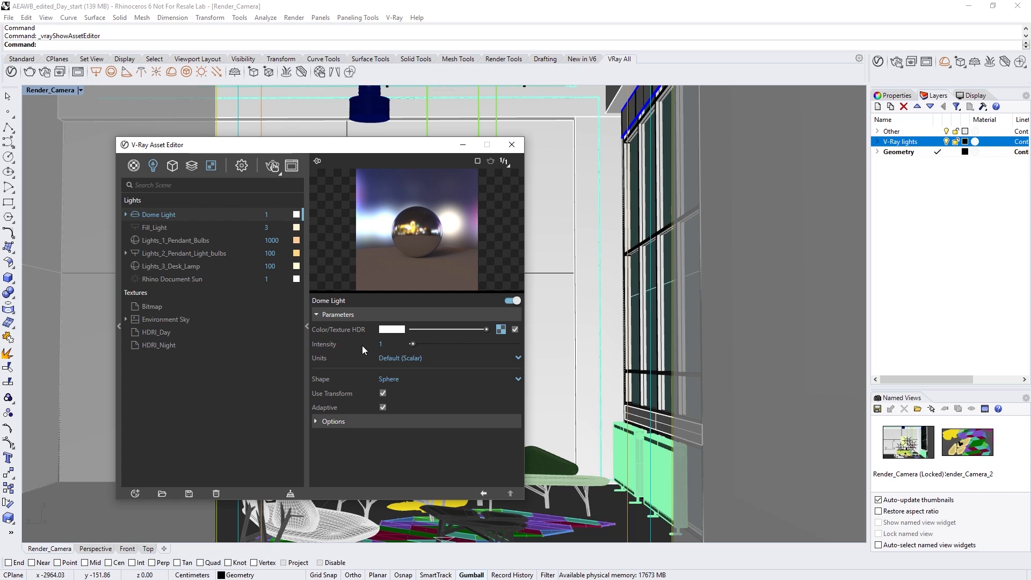
# Collapse the Dome Light's settings and render the night interior with V-Ray Interactive.
pyautogui.click(308, 344)
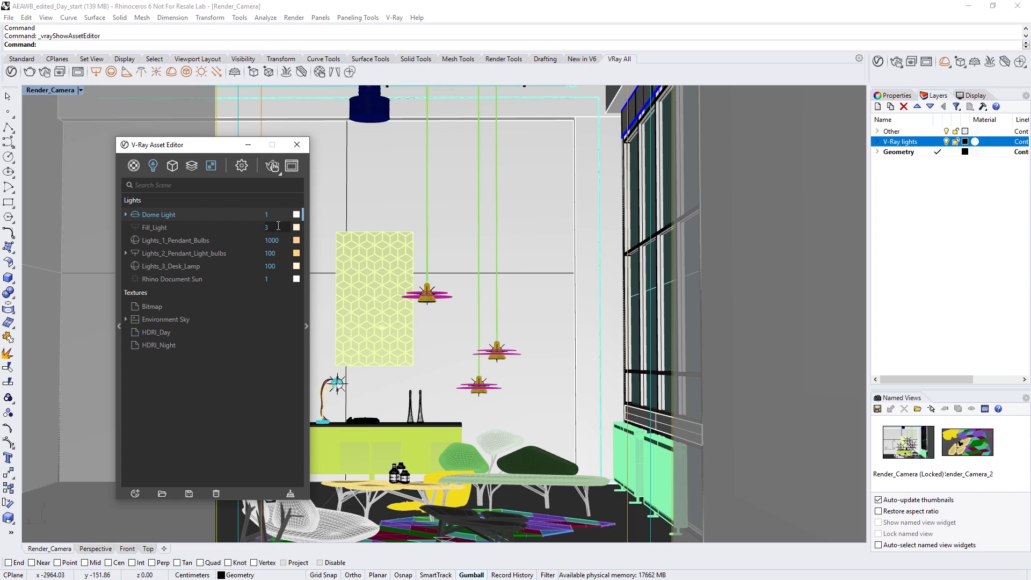
pyautogui.click(273, 163)
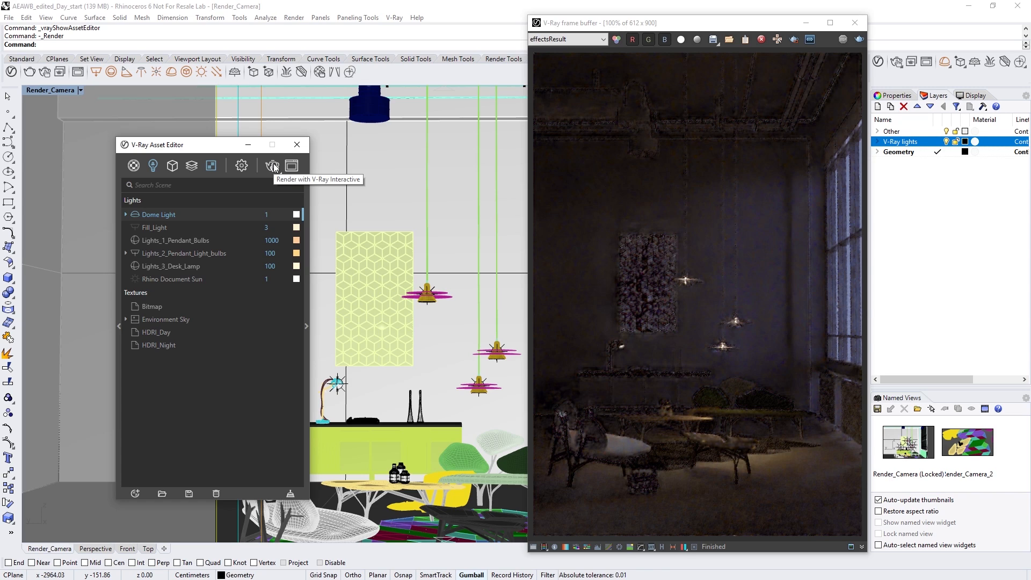
# Turn off interactive rendering and set the camera's exposure value to Auto in the V-Ray render settings.
pyautogui.click(241, 166)
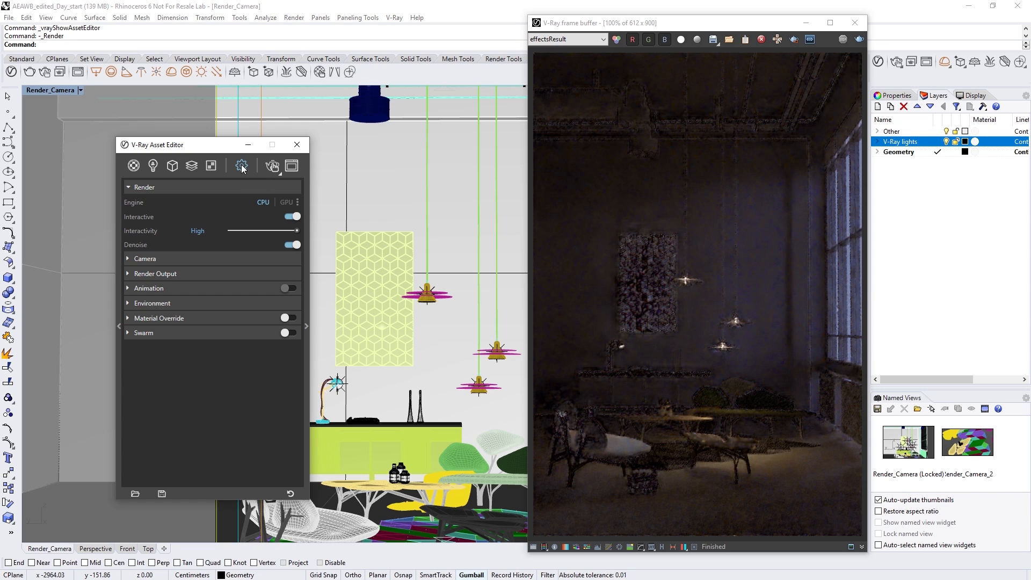
pyautogui.click(242, 258)
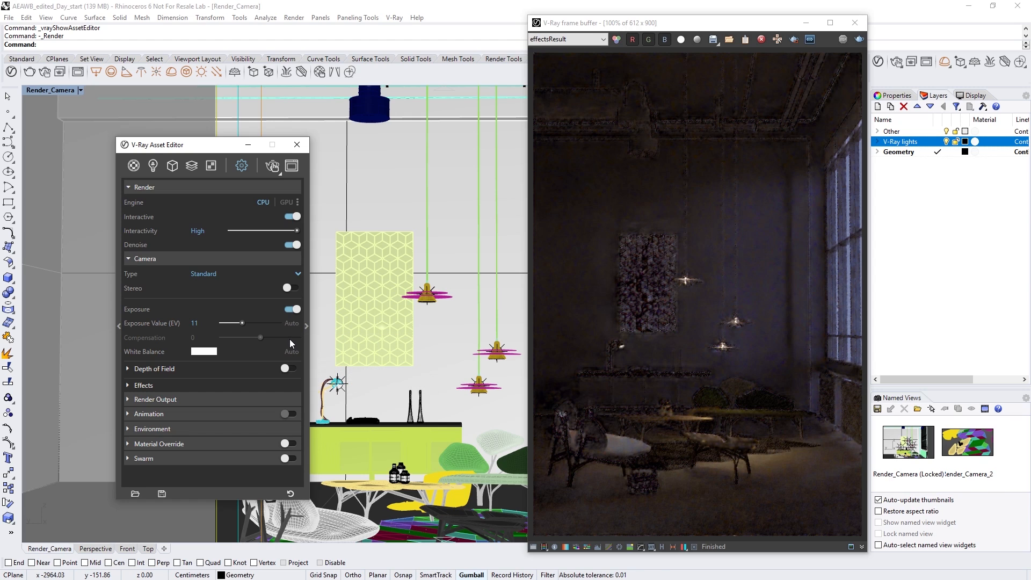
pyautogui.click(292, 217)
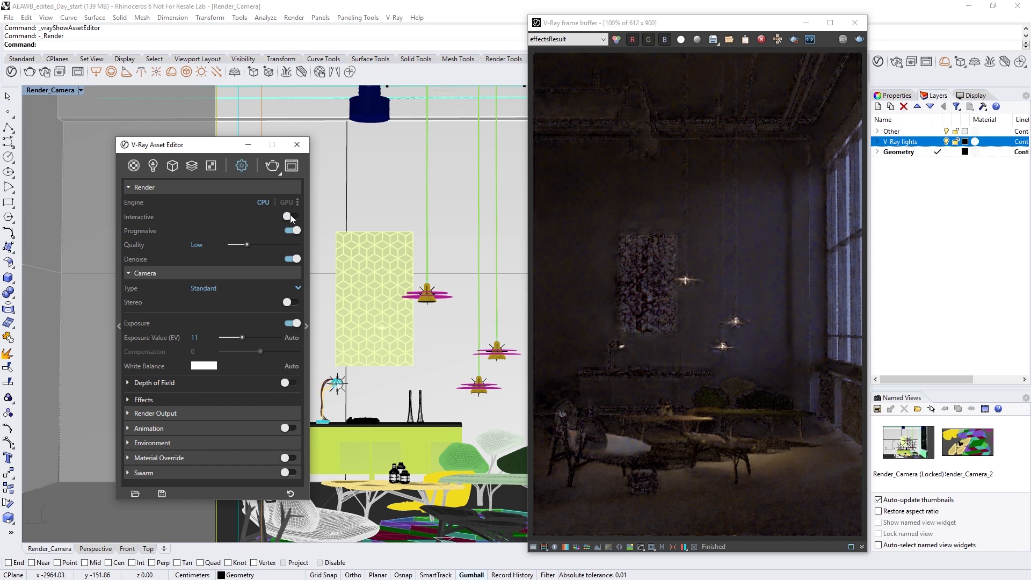
pyautogui.click(288, 338)
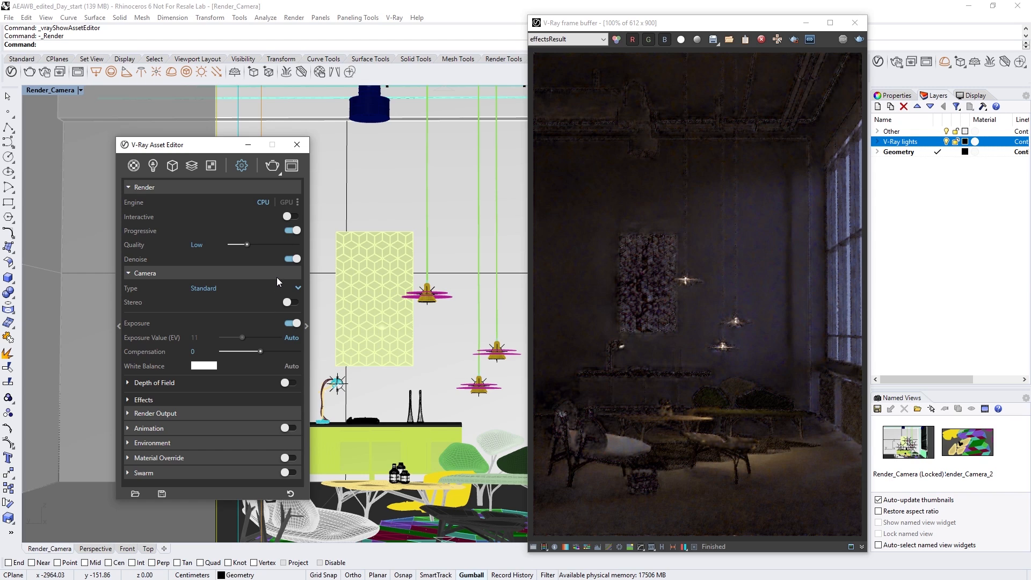
# Render the night interior progressively with automatic exposure and stop once the image is clear.
pyautogui.click(273, 166)
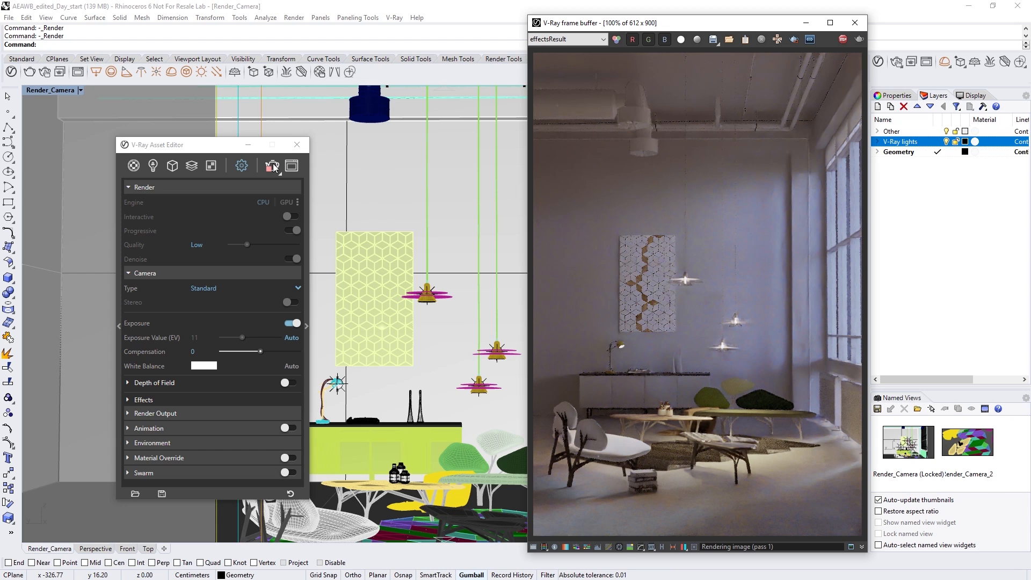
pyautogui.click(273, 163)
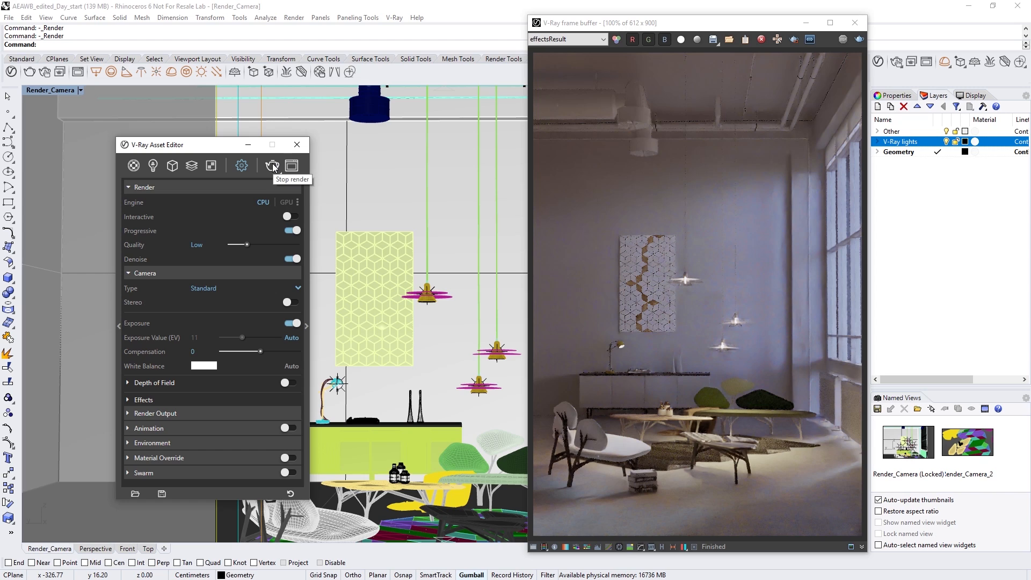
pyautogui.click(274, 167)
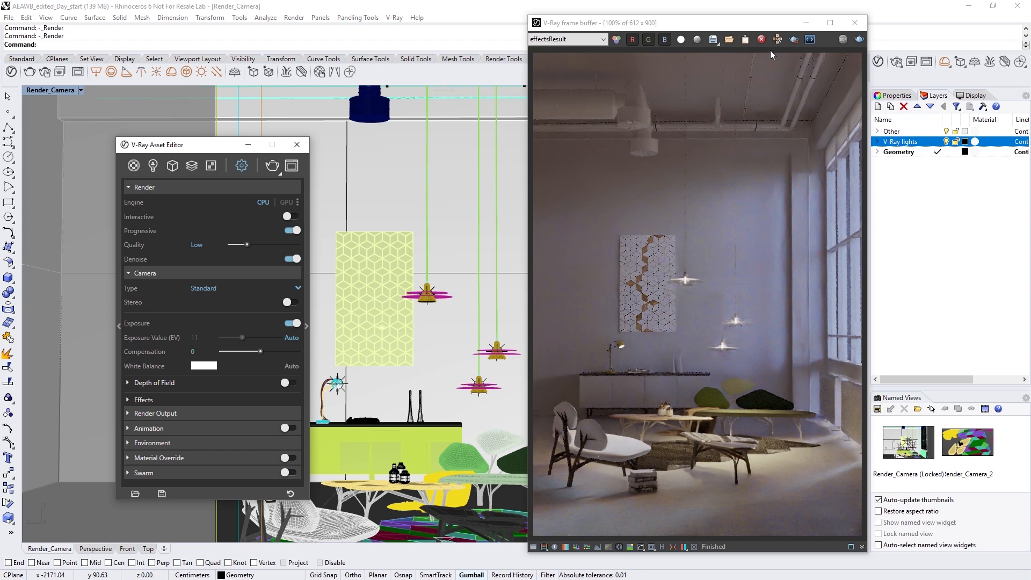
# Enable region rendering in the frame buffer and mark the right half of the rendered image as the region.
pyautogui.click(793, 41)
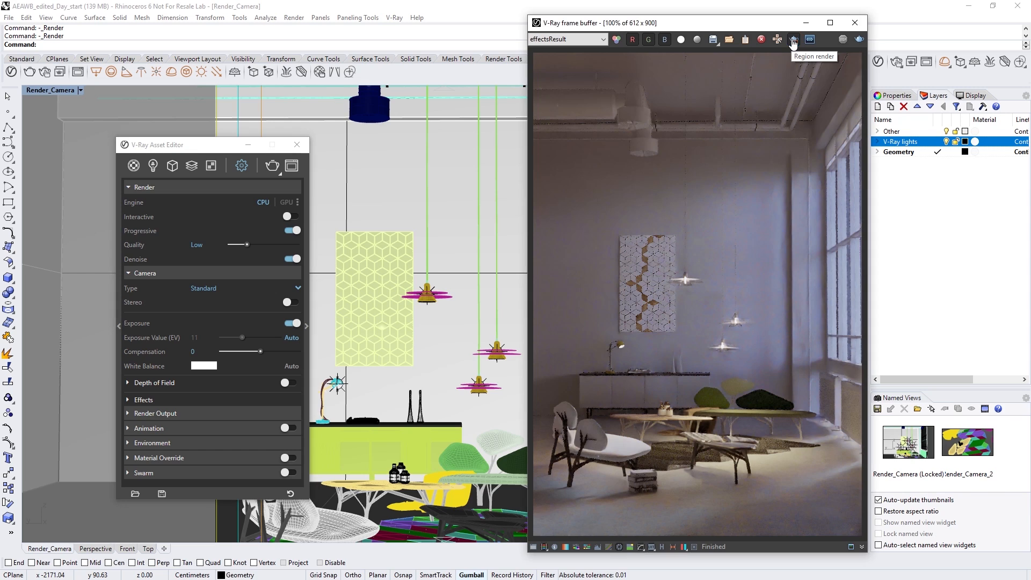
pyautogui.click(793, 41)
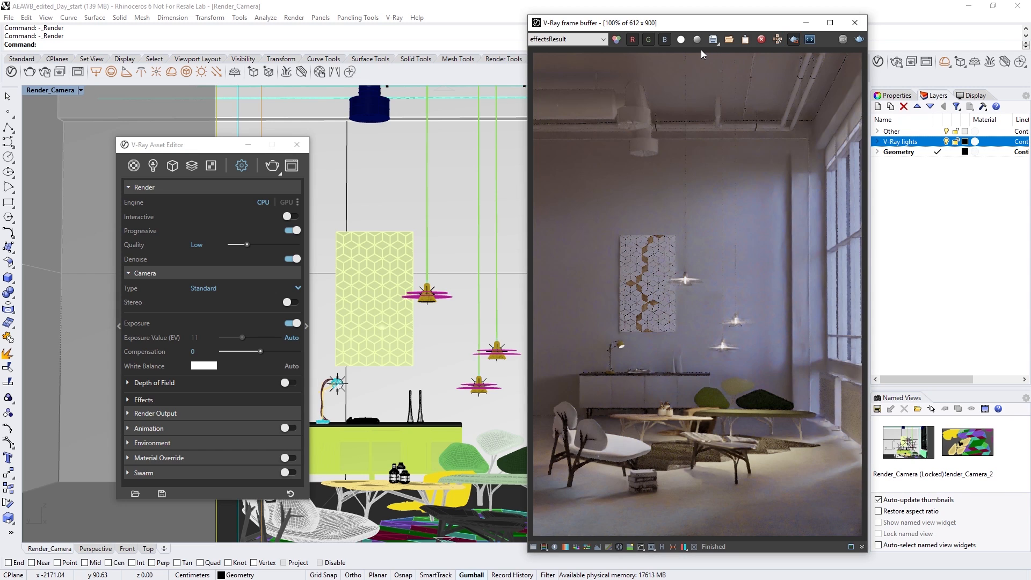
pyautogui.moveTo(700, 53); pyautogui.dragTo(885, 545)
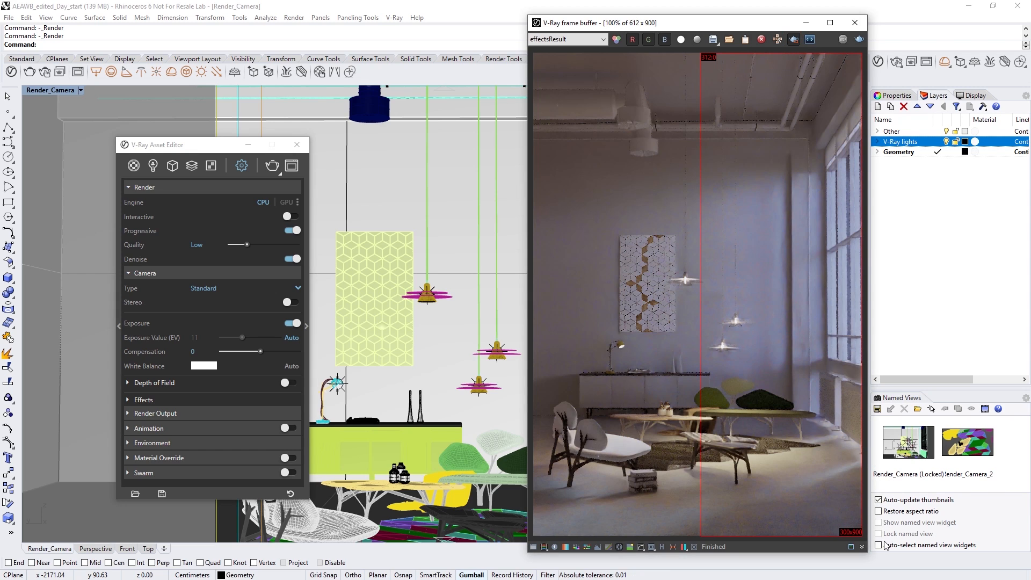
# Set the camera's white balance to Auto and render the marked region for comparison, stopping after a few passes.
pyautogui.click(287, 368)
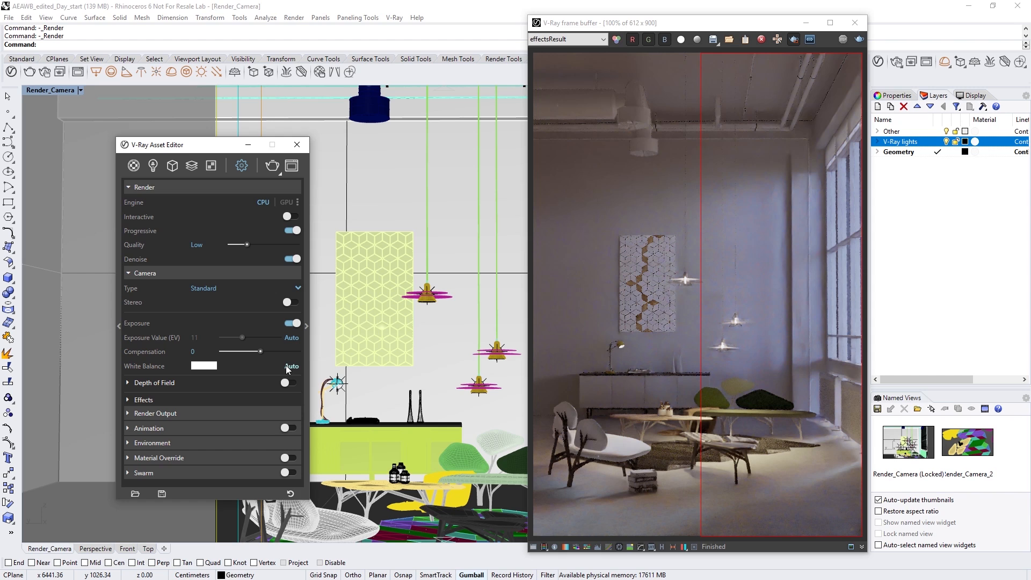
pyautogui.click(275, 168)
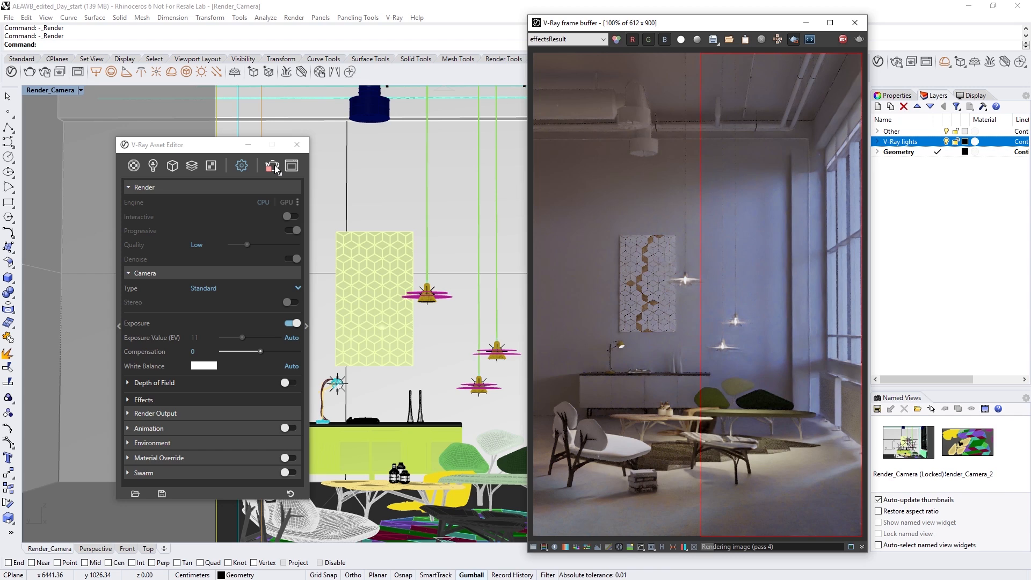
pyautogui.click(275, 165)
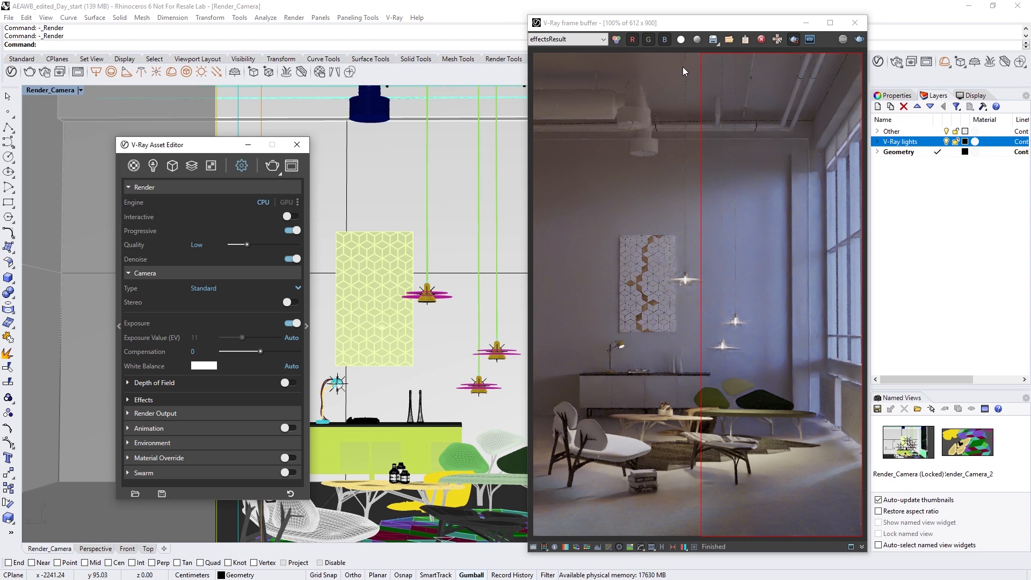
# Move the render region to the left half of the image and set the exposure compensation to -1.
pyautogui.moveTo(701, 53); pyautogui.dragTo(464, 543)
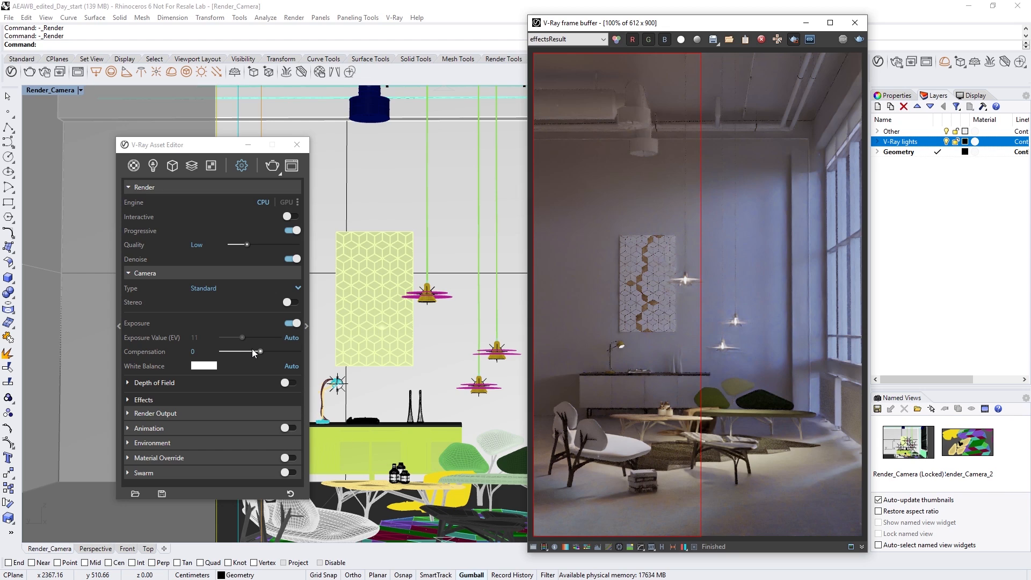
pyautogui.click(260, 349)
pyautogui.moveTo(296, 348); pyautogui.dragTo(217, 353)
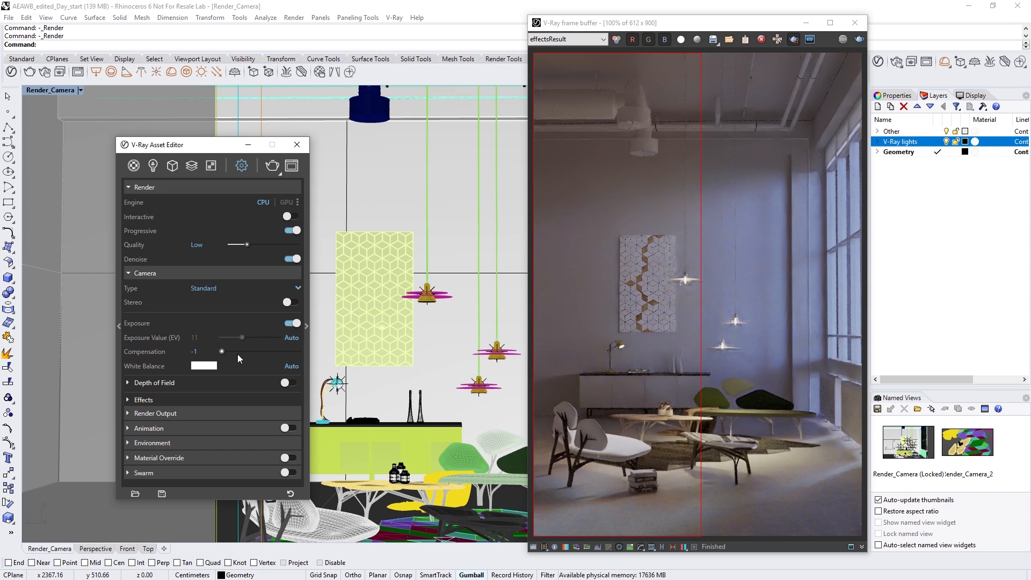
# Render the marked region, stop after a few passes, turn off region rendering and close the frame buffer.
pyautogui.click(273, 165)
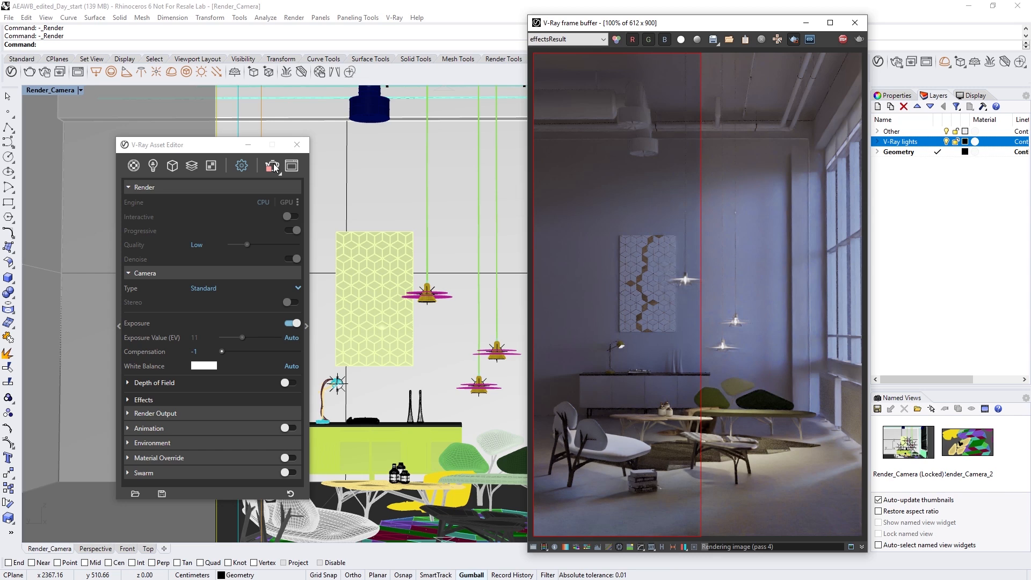
pyautogui.click(273, 167)
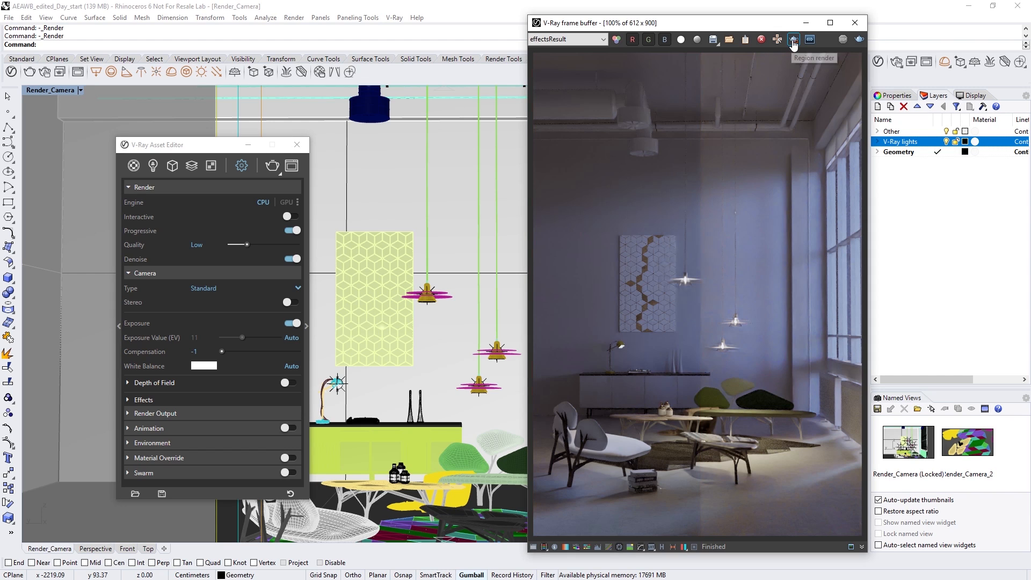
pyautogui.click(855, 22)
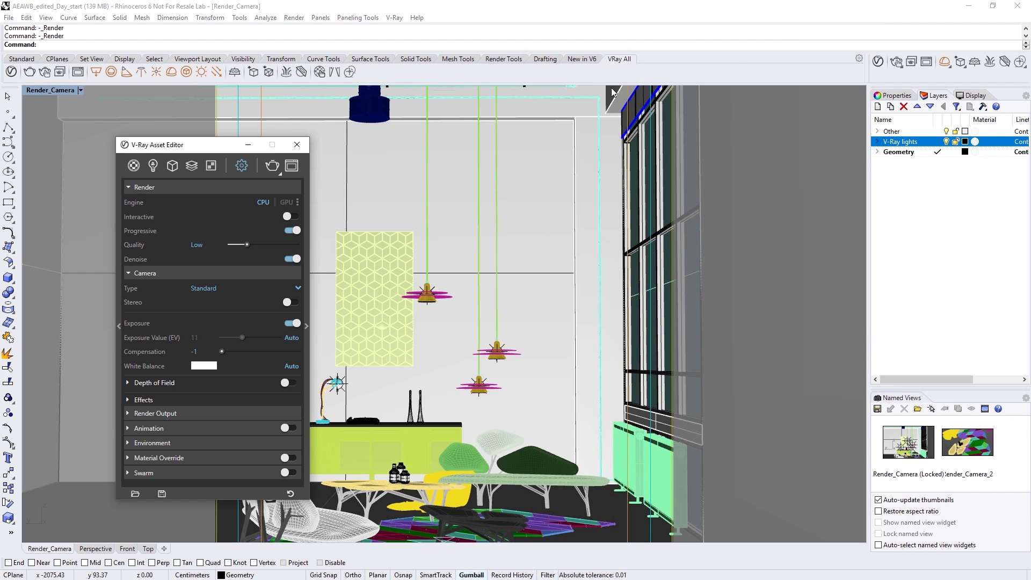
# Set the render quality to High and switch the denoiser engine to V-Ray Denoiser.
pyautogui.moveTo(194, 145); pyautogui.dragTo(505, 144)
pyautogui.moveTo(556, 239); pyautogui.dragTo(587, 239)
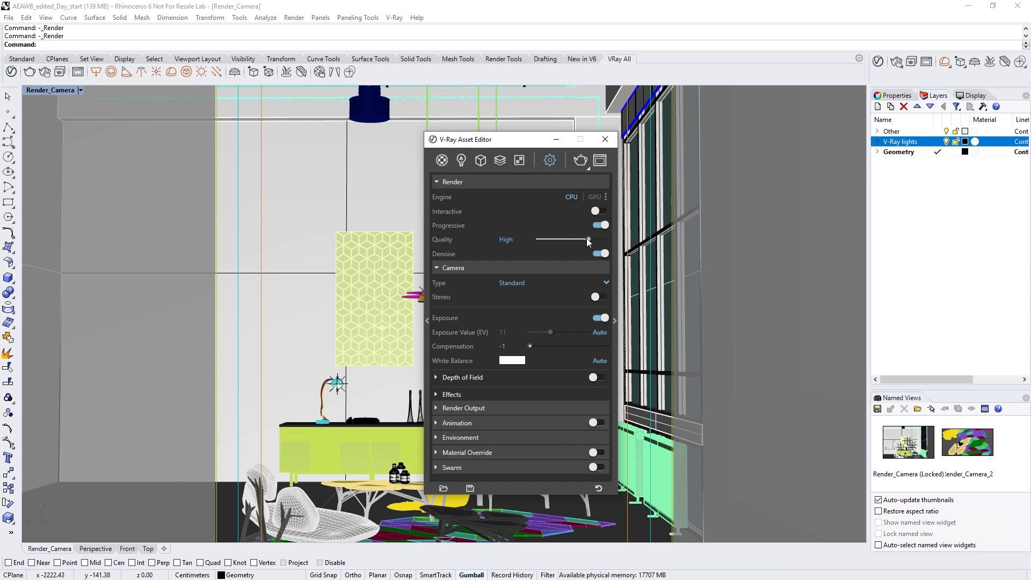
pyautogui.click(615, 246)
pyautogui.click(646, 217)
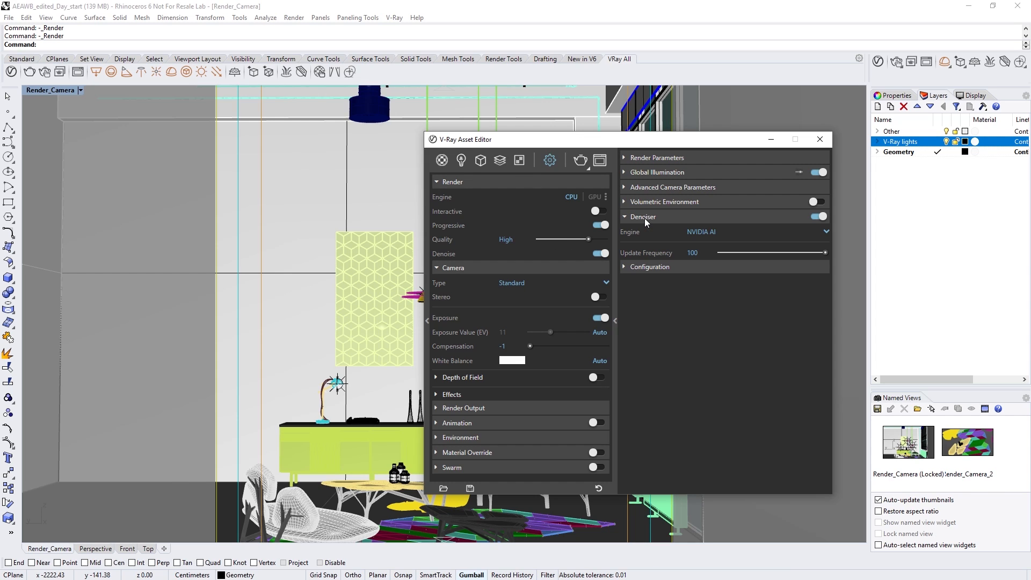
pyautogui.click(700, 233)
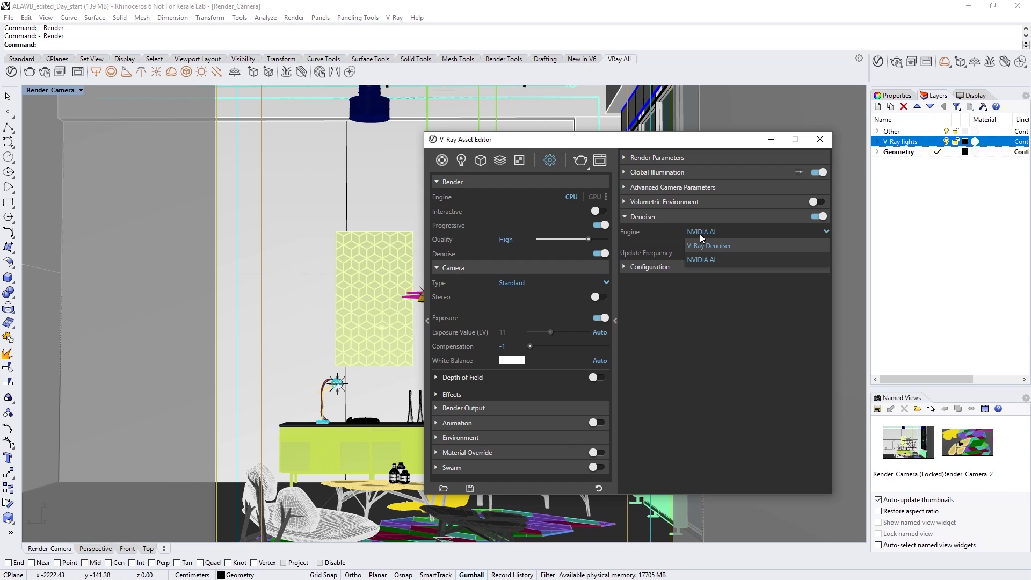
pyautogui.click(700, 247)
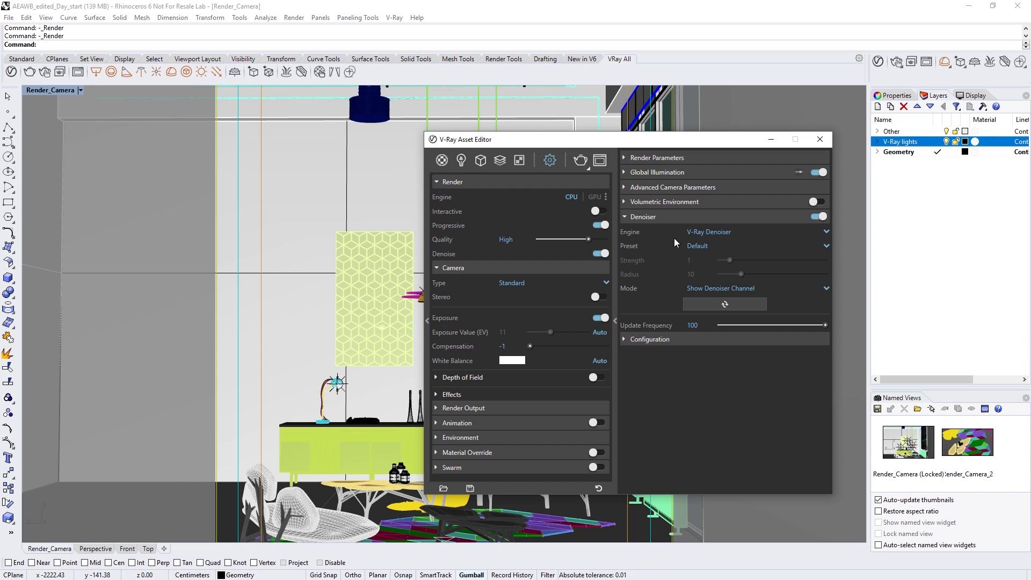
# Lock the render output's width-to-height ratio and set the image height to 1500.
pyautogui.click(616, 244)
pyautogui.click(589, 268)
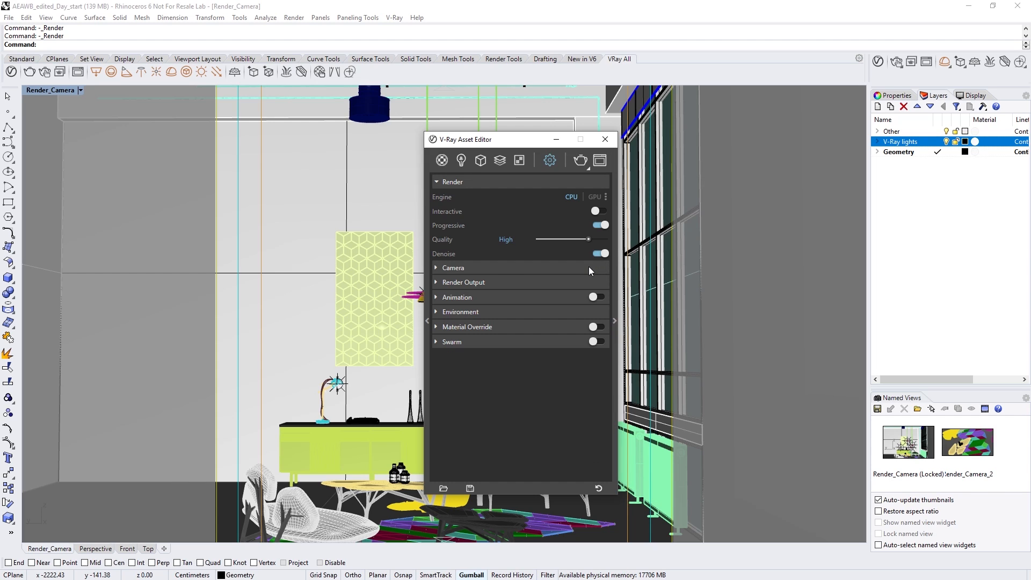
pyautogui.click(566, 281)
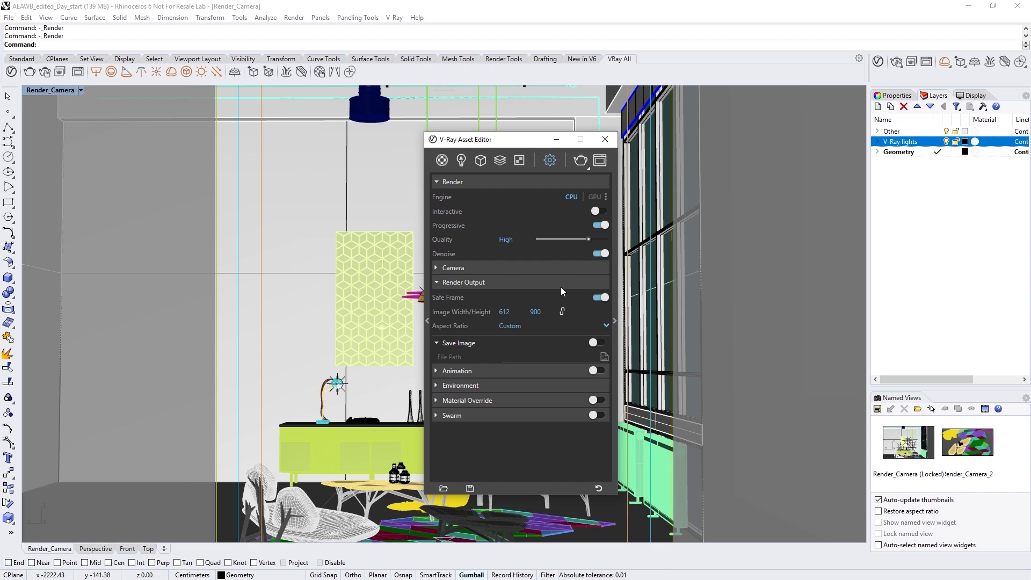
pyautogui.moveTo(548, 312); pyautogui.dragTo(530, 313)
pyautogui.click(562, 312)
pyautogui.moveTo(542, 312); pyautogui.dragTo(528, 313)
pyautogui.write('1500')
pyautogui.press('Return')
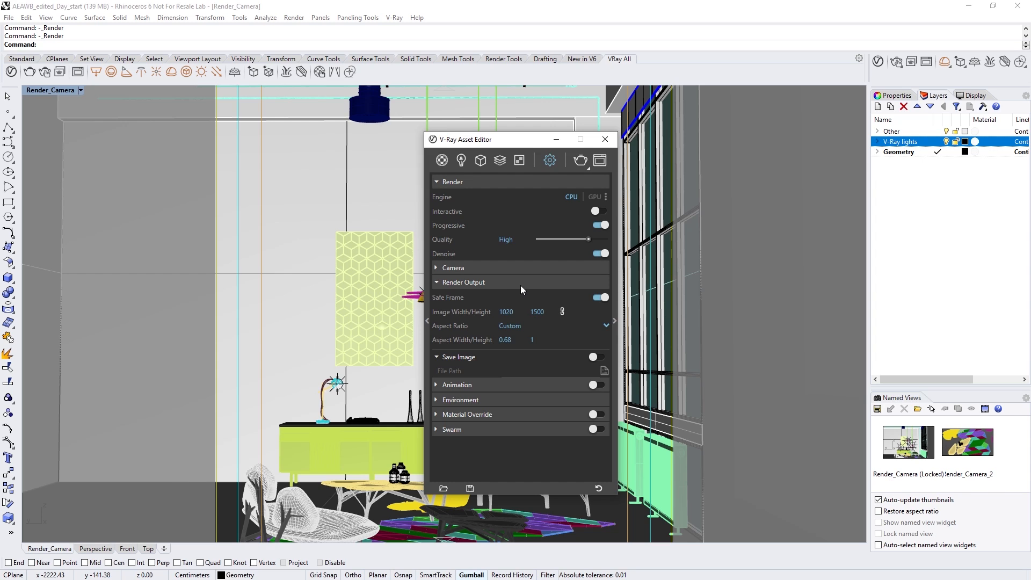
pyautogui.click(521, 285)
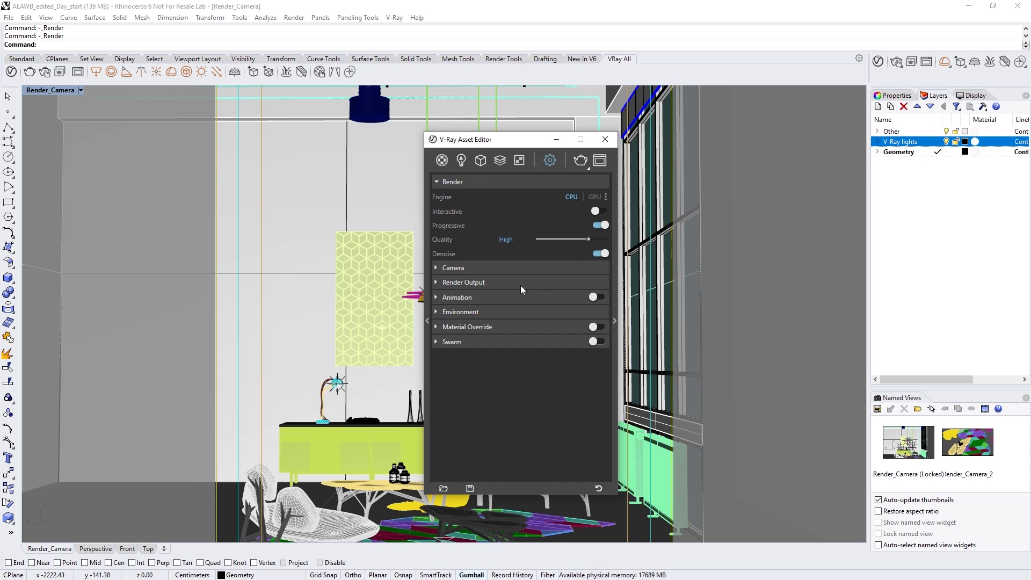
# Send the scene to Chaos Cloud for rendering and name the job Interior.
pyautogui.click(588, 167)
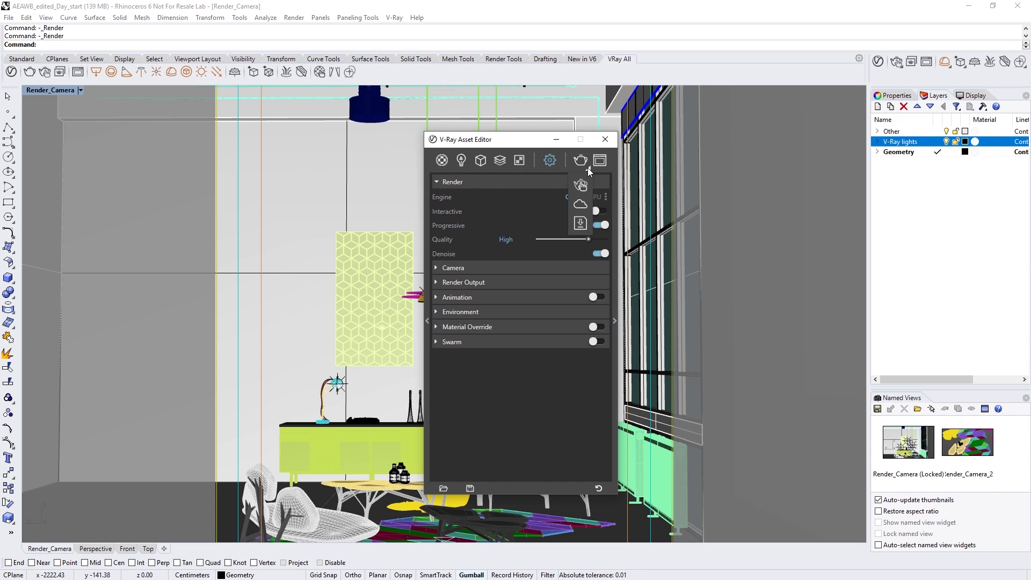
pyautogui.click(578, 205)
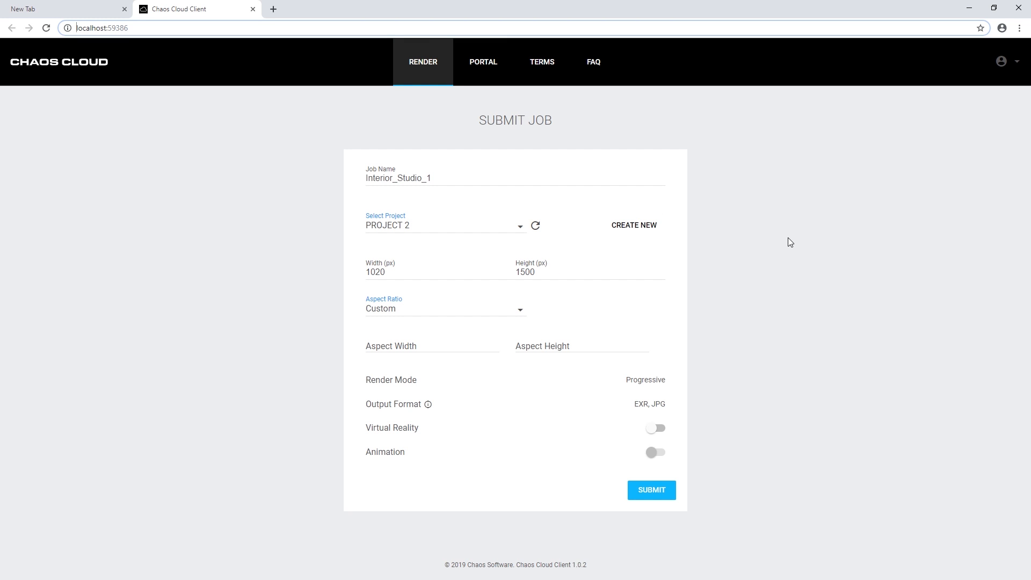
pyautogui.click(639, 181)
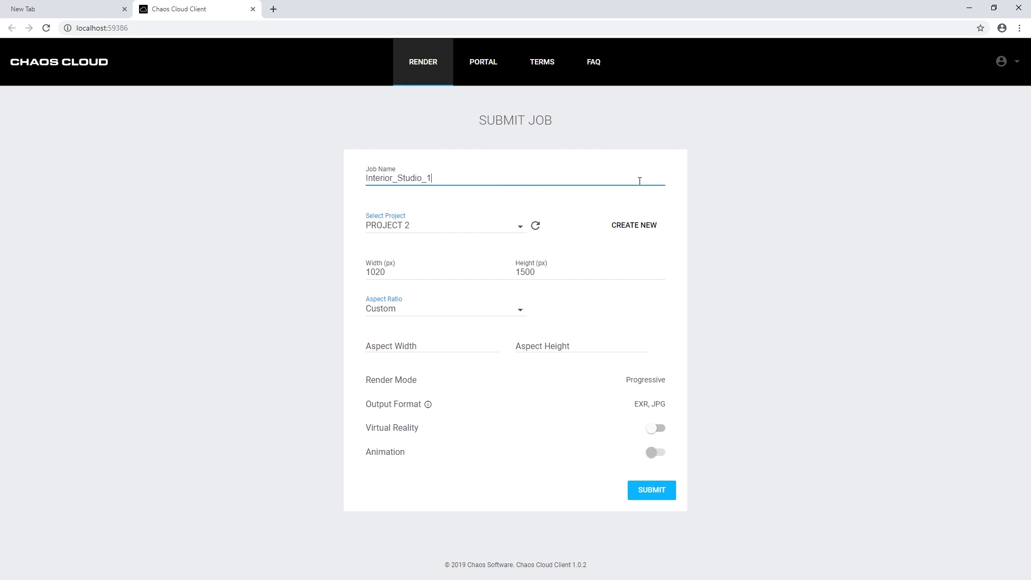
pyautogui.hotkey('ctrl', 'a')
pyautogui.write('Interior')
# Create a new project named Interior for the cloud job and submit it.
pyautogui.click(518, 227)
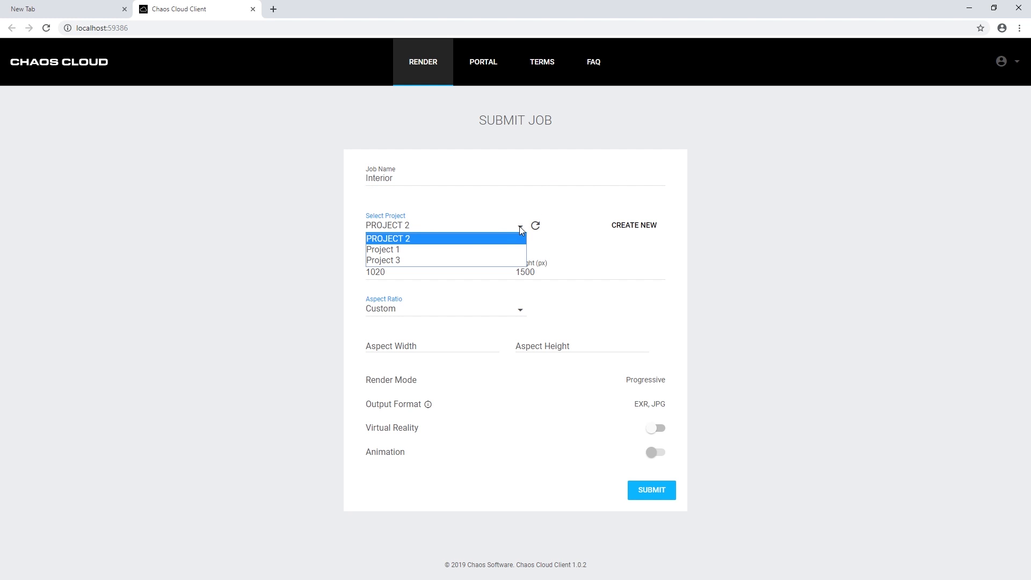
pyautogui.click(617, 226)
pyautogui.hotkey('ctrl', 'a')
pyautogui.press('BackSpace')
pyautogui.write('Interior')
pyautogui.click(732, 280)
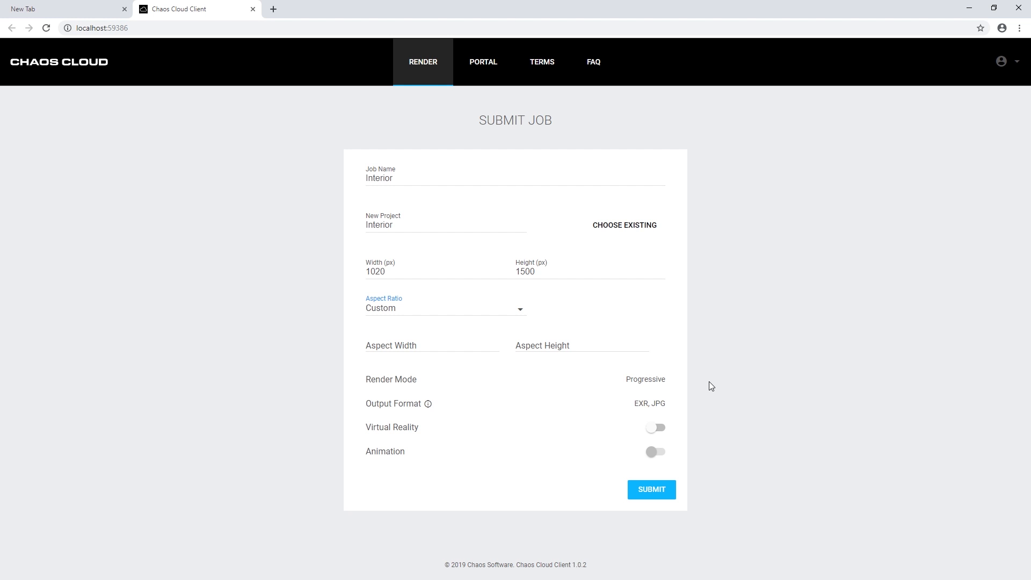
pyautogui.click(664, 495)
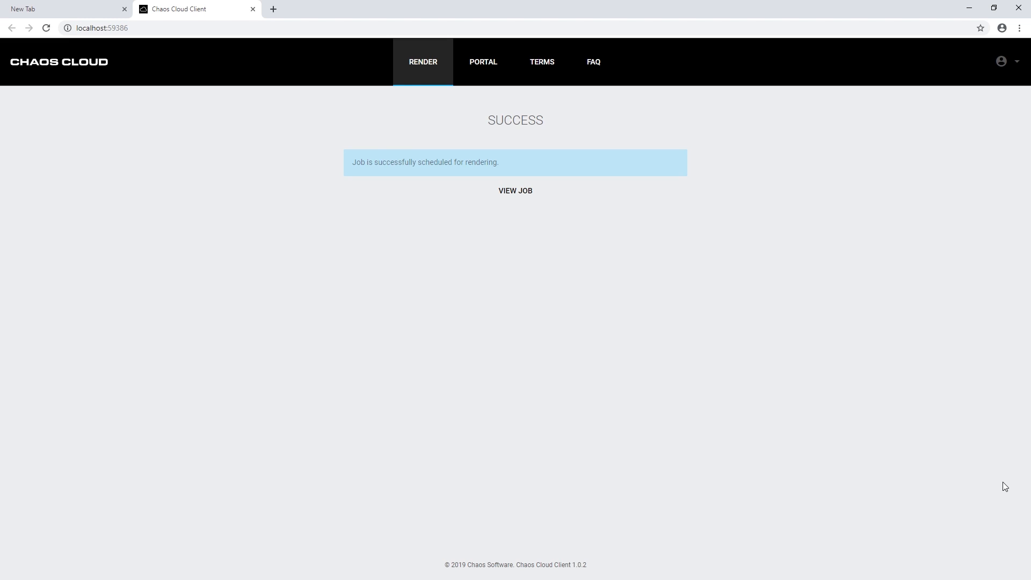
# Open the submitted cloud job and check its render preview at full size.
pyautogui.click(525, 192)
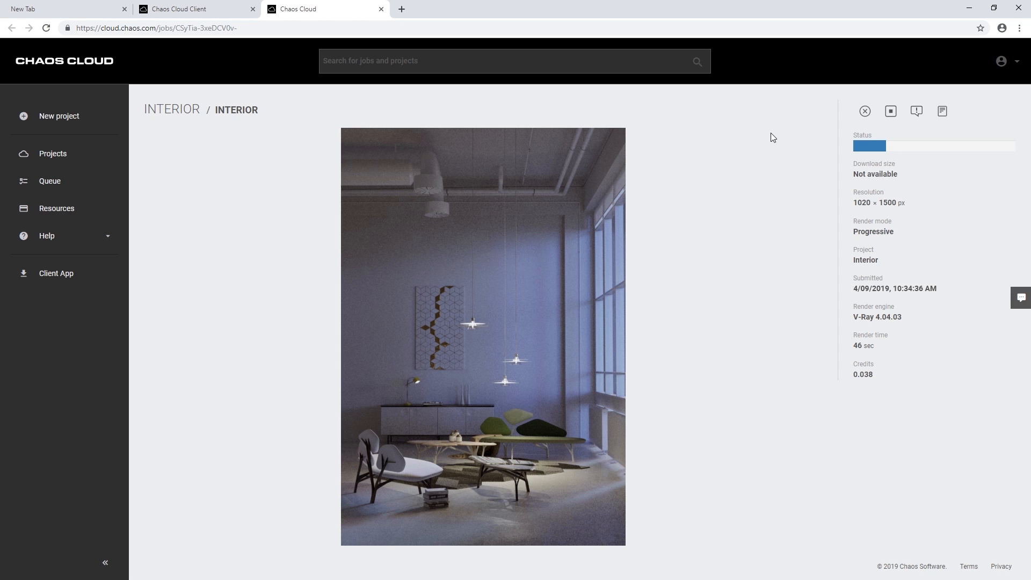
pyautogui.click(618, 148)
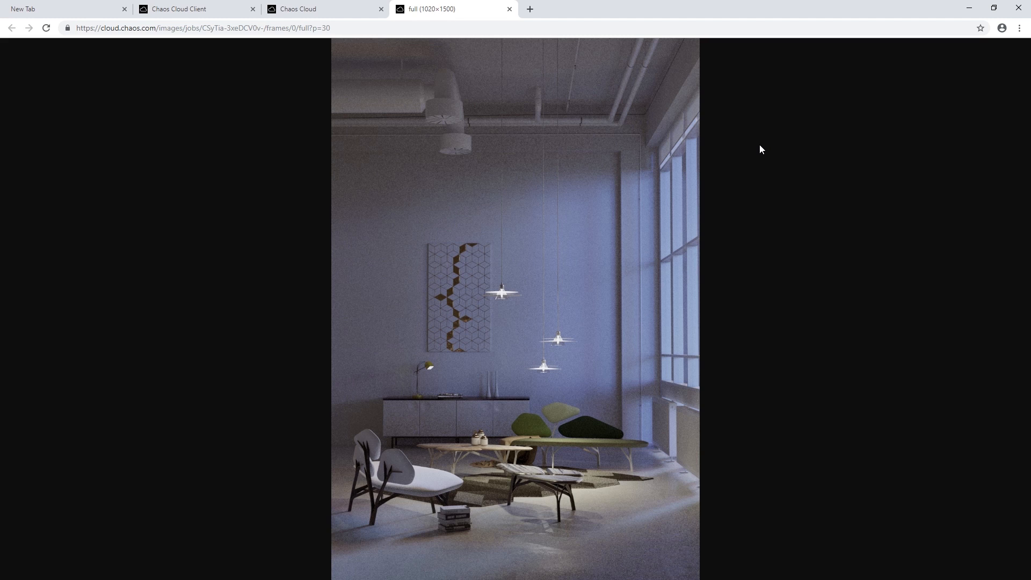
pyautogui.click(509, 9)
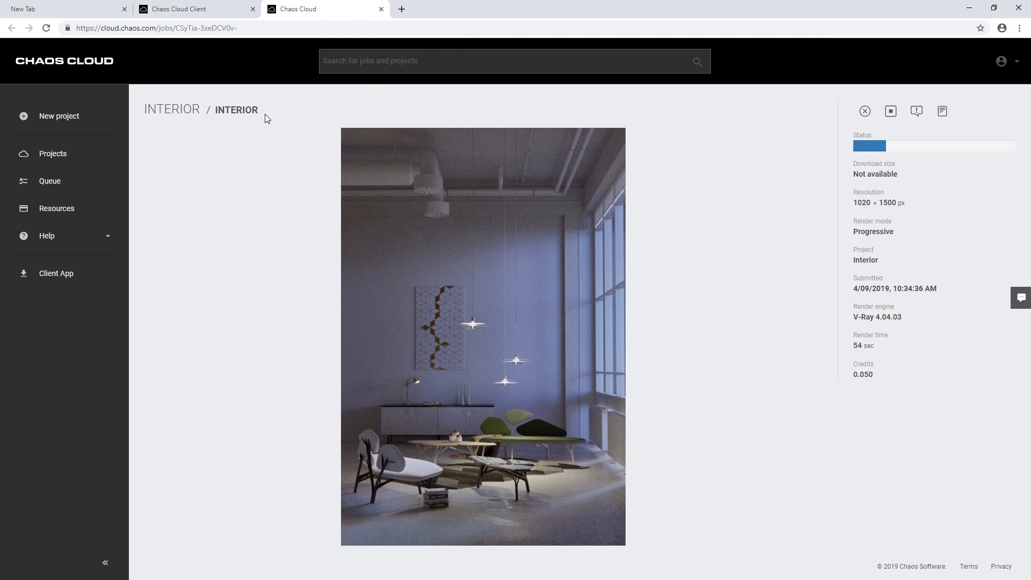
# Look through the Chaos Cloud project list and jobs queue, and open the Interior job to review its render.
pyautogui.click(54, 155)
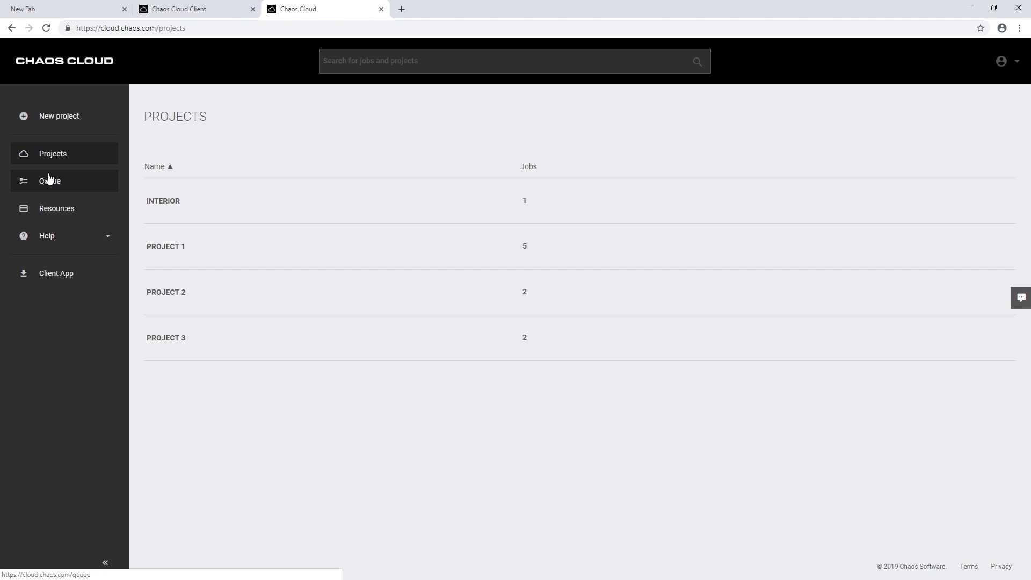
pyautogui.click(49, 183)
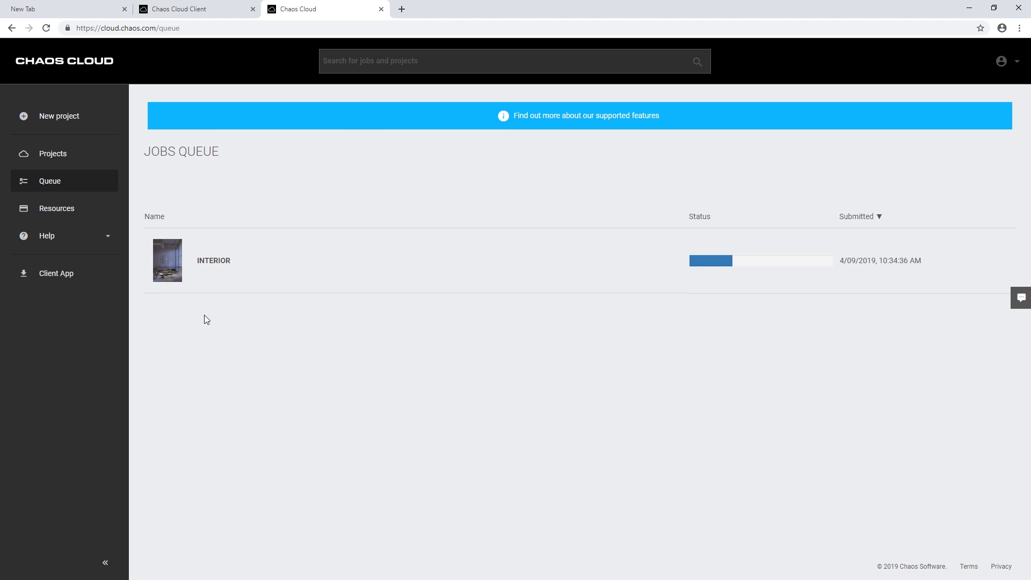
pyautogui.click(213, 261)
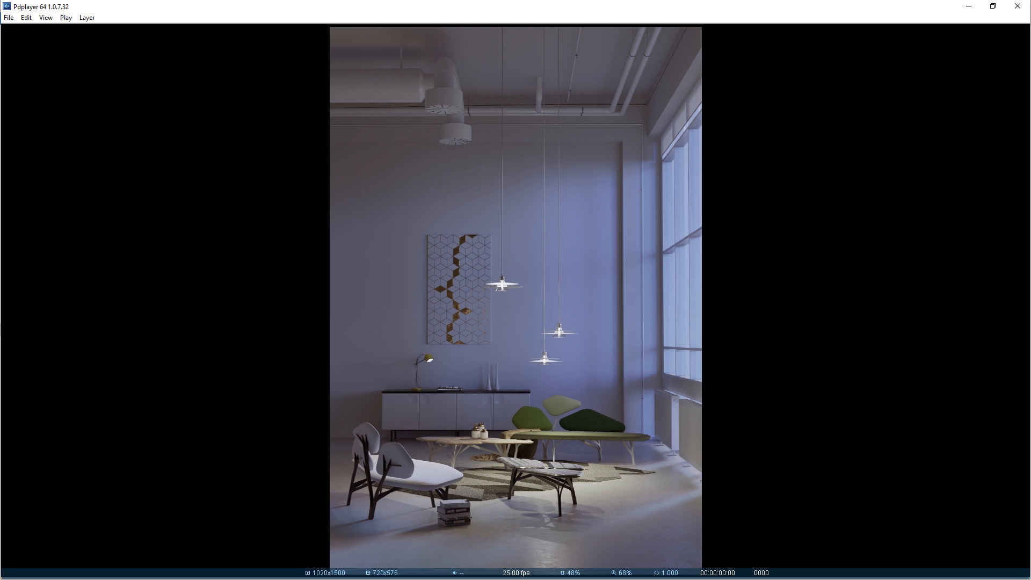
pyautogui.press('pagedown')
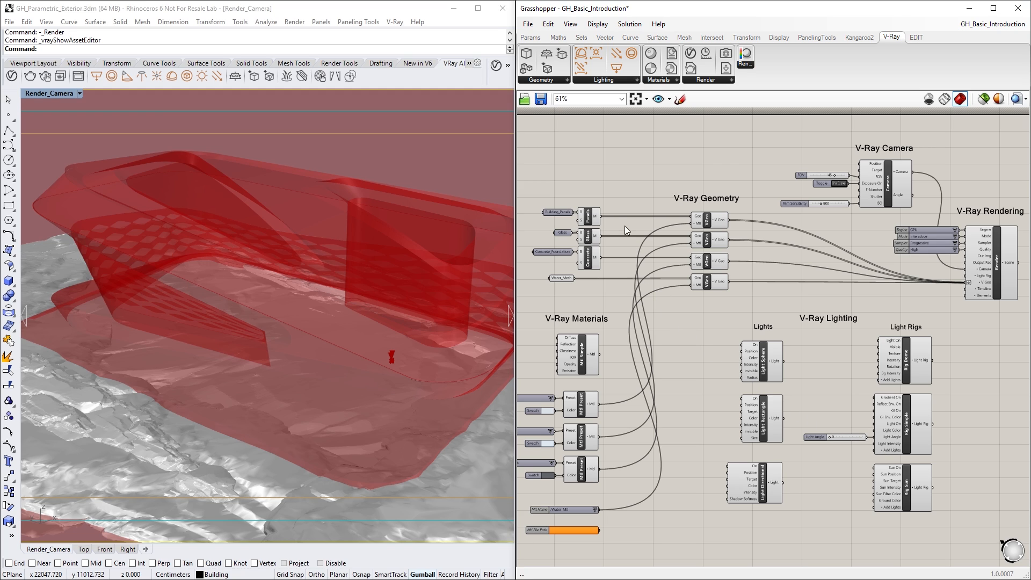
# In the Grasshopper definition, examine the V-Ray geometry, camera and rendering components and how they connect.
pyautogui.moveTo(609, 192); pyautogui.dragTo(594, 282)
pyautogui.click(608, 294)
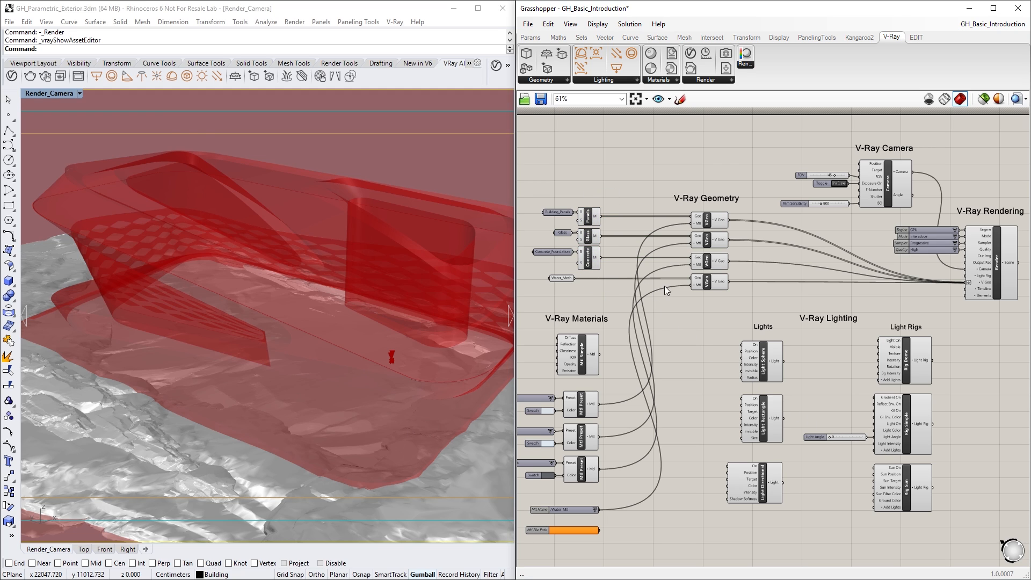
pyautogui.moveTo(755, 212); pyautogui.dragTo(701, 294)
pyautogui.click(730, 304)
pyautogui.click(888, 204)
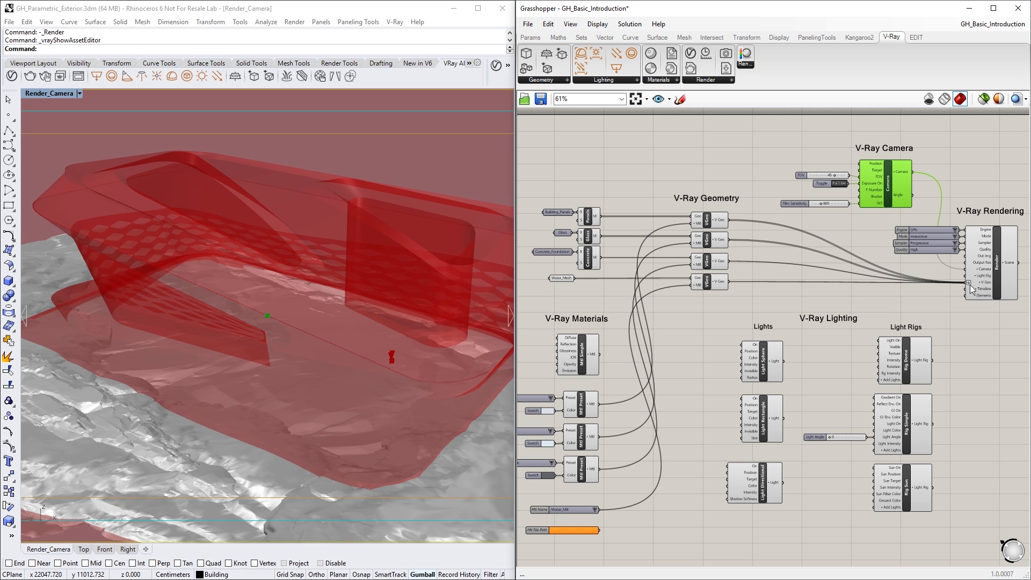
pyautogui.click(994, 288)
pyautogui.click(982, 320)
# Start an interactive render of the scene from Grasshopper's V-Ray Render component.
pyautogui.moveTo(983, 323); pyautogui.dragTo(845, 344, button='right')
pyautogui.scroll(3, 858, 353)
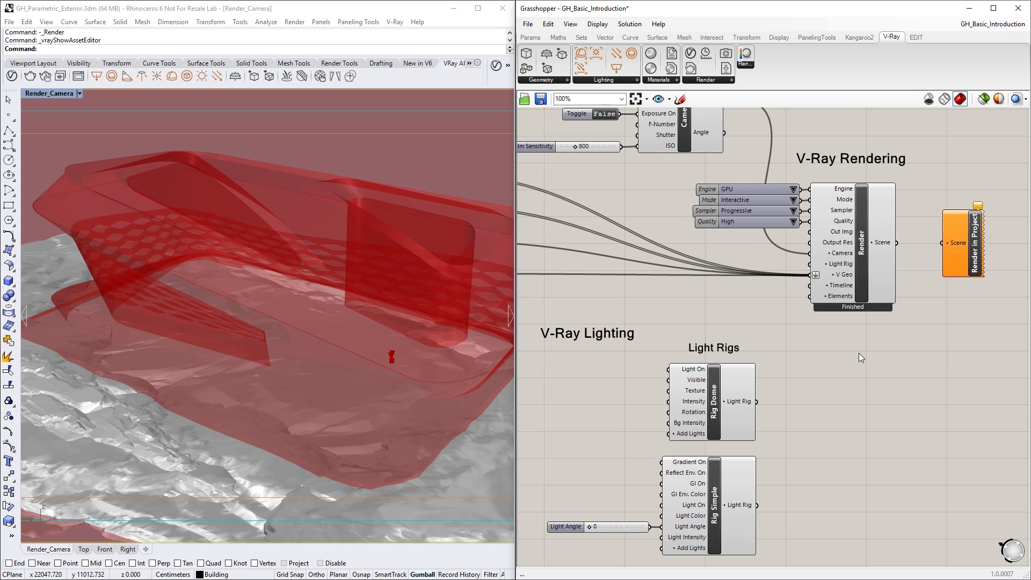
pyautogui.rightClick(862, 291)
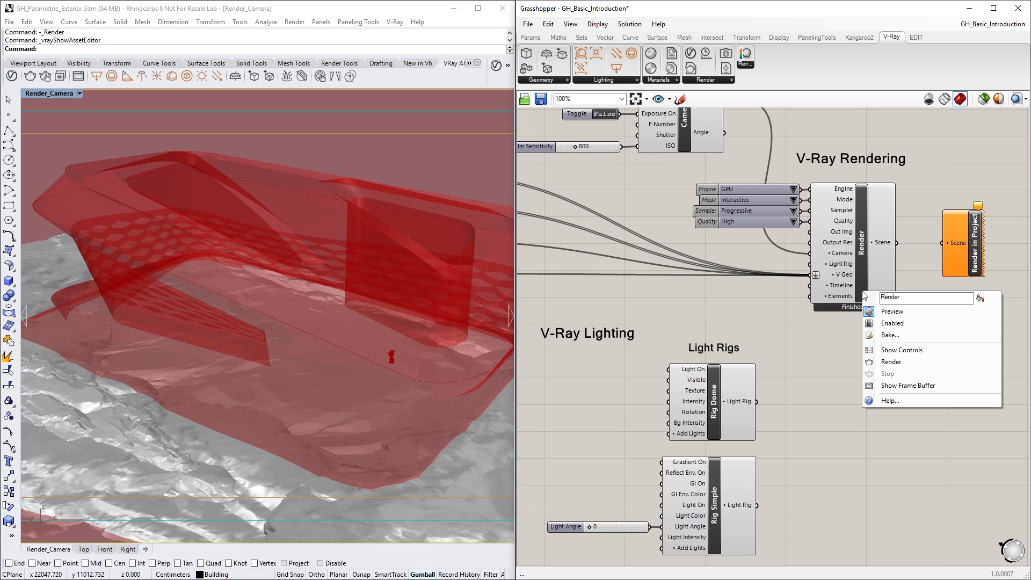
pyautogui.click(898, 361)
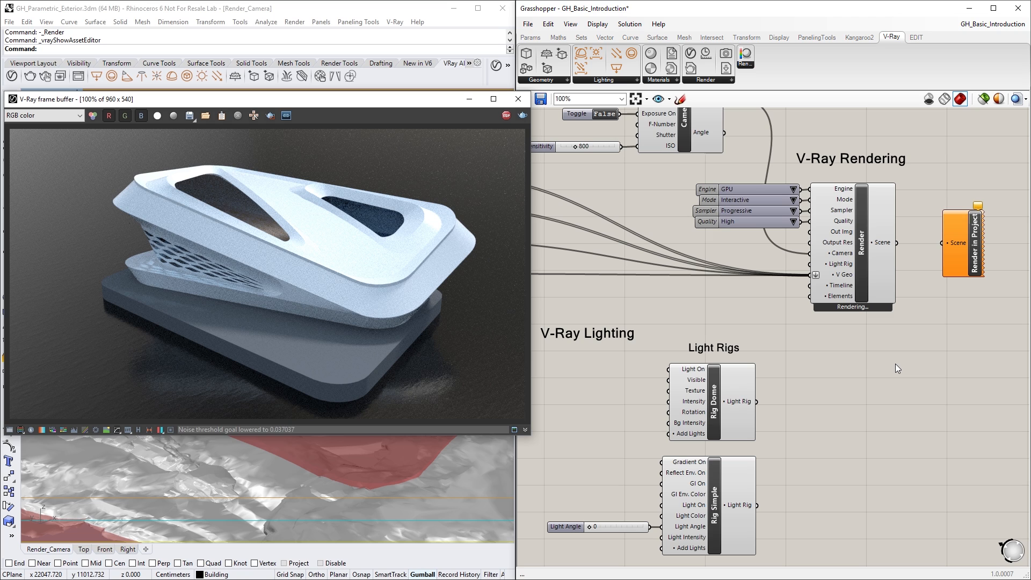
# Examine the Mtl Simple and Mtl Preset components, including the available presets and color swatch of the Paint material.
pyautogui.moveTo(544, 463); pyautogui.dragTo(943, 304, button='right')
pyautogui.moveTo(751, 324); pyautogui.dragTo(853, 327, button='right')
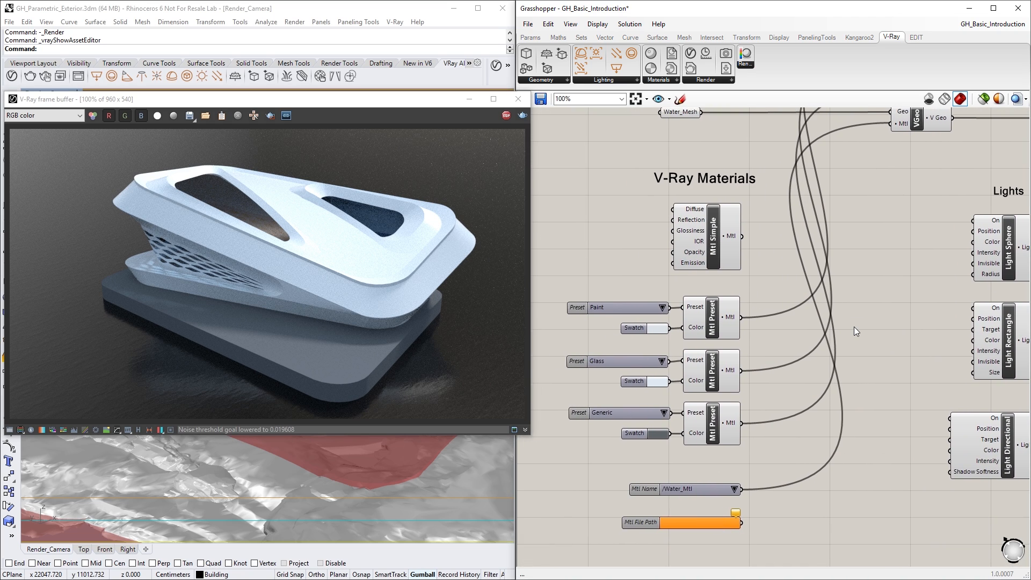
pyautogui.click(728, 259)
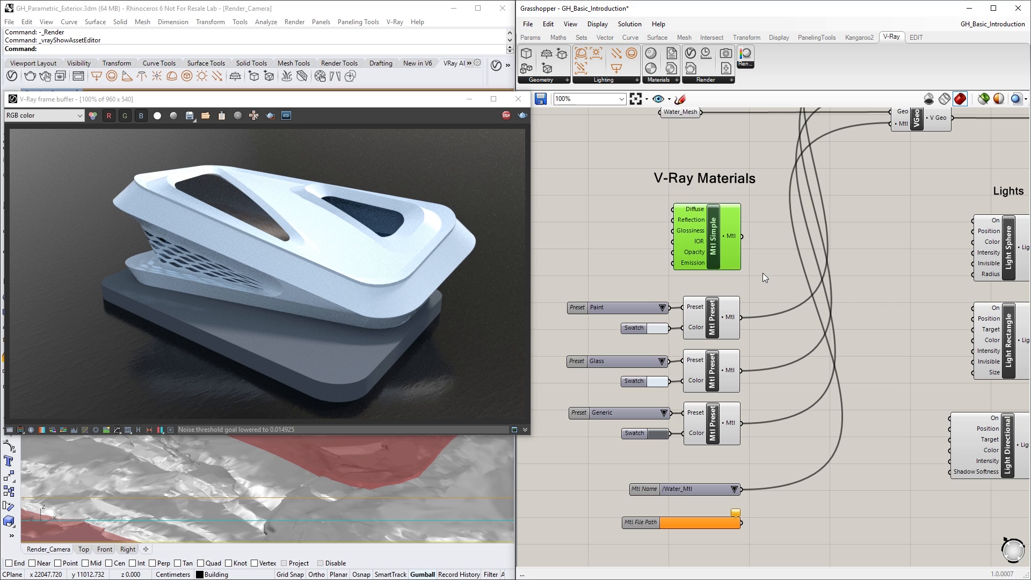
pyautogui.click(763, 274)
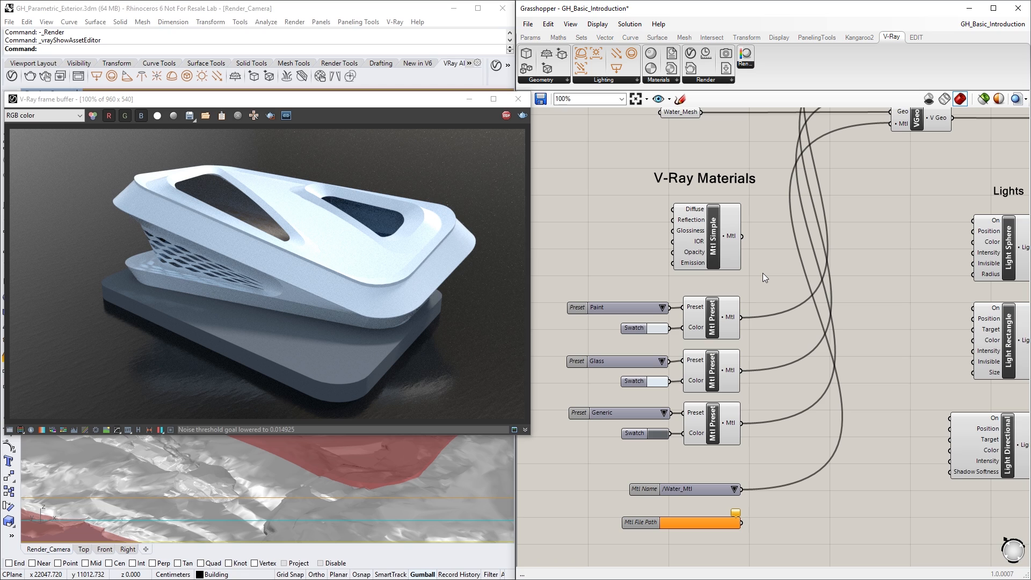
pyautogui.click(729, 326)
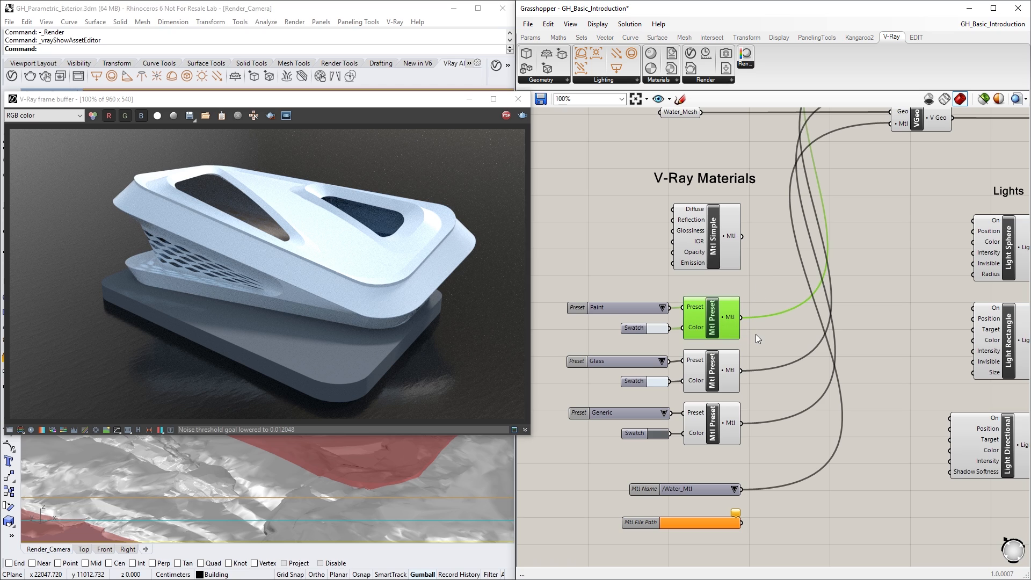
pyautogui.click(755, 334)
pyautogui.click(663, 307)
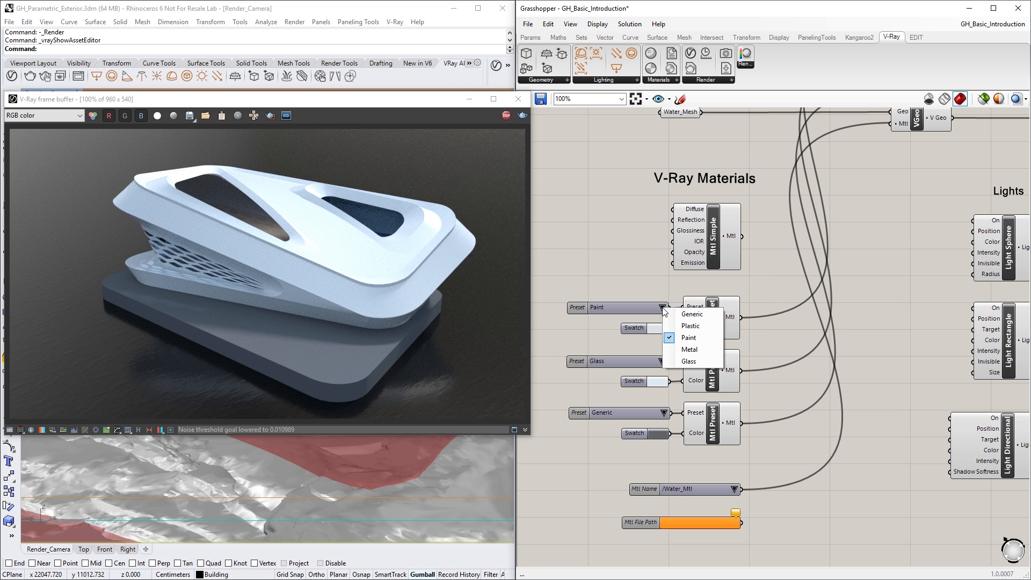
pyautogui.click(653, 341)
pyautogui.click(629, 329)
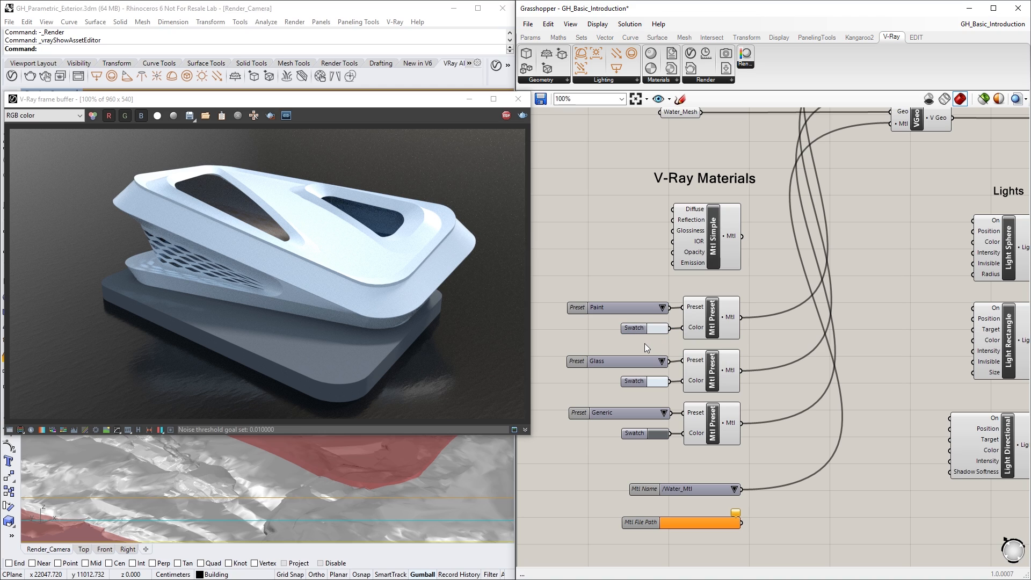
# Examine the Mtl Name component for the water material and the Mtl File Path component.
pyautogui.click(705, 492)
pyautogui.click(721, 504)
pyautogui.click(735, 490)
pyautogui.click(720, 522)
# Connect the Rig Dome output to the Render component's Light Rig input.
pyautogui.moveTo(1007, 386); pyautogui.dragTo(582, 442, button='right')
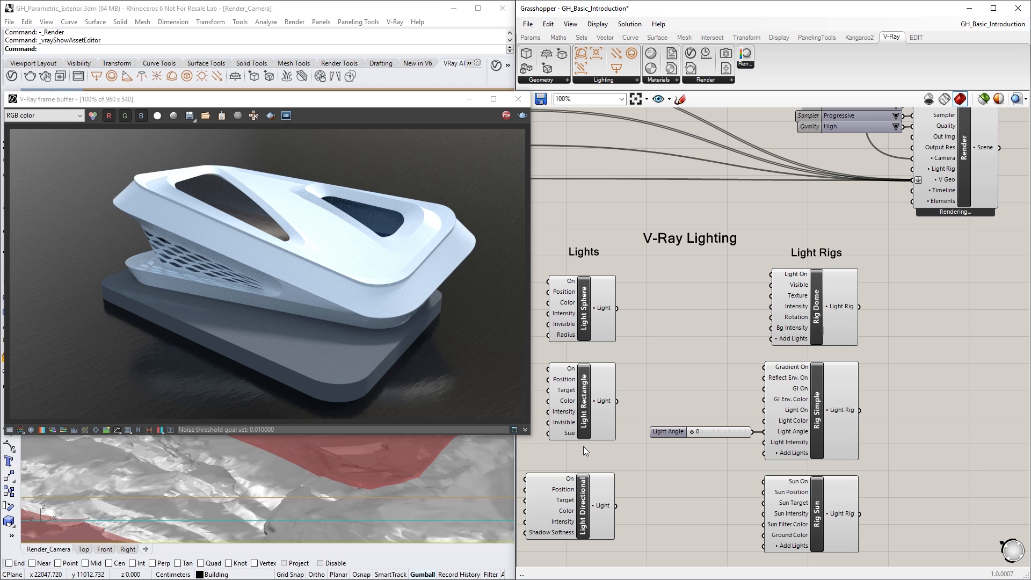
pyautogui.click(843, 333)
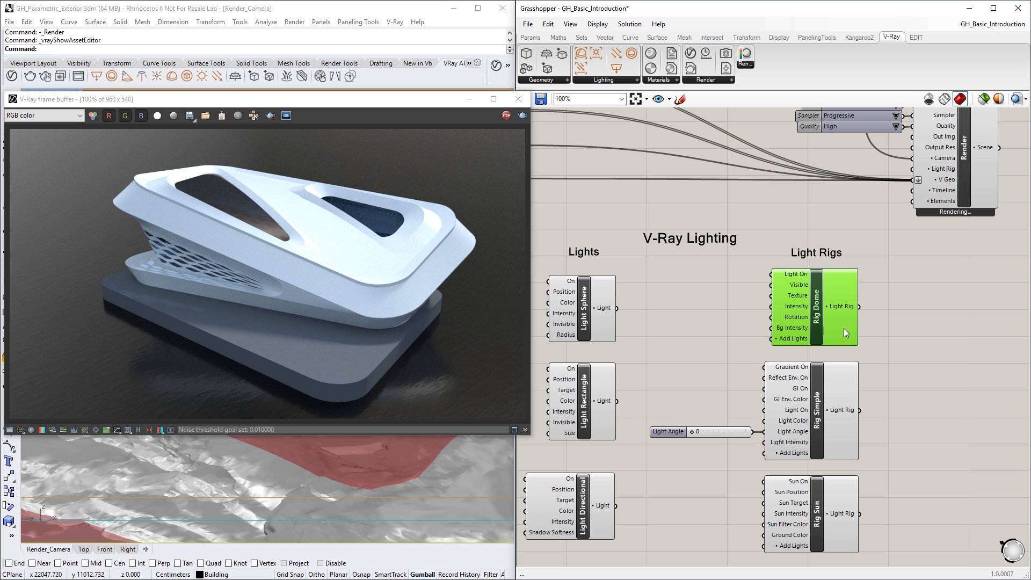
pyautogui.click(877, 342)
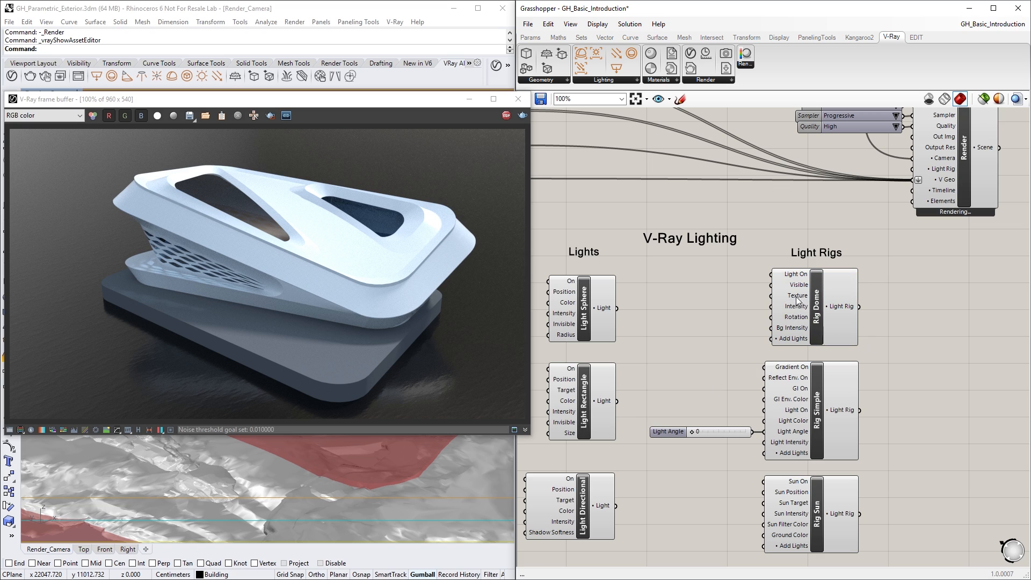
pyautogui.moveTo(859, 307); pyautogui.dragTo(888, 172)
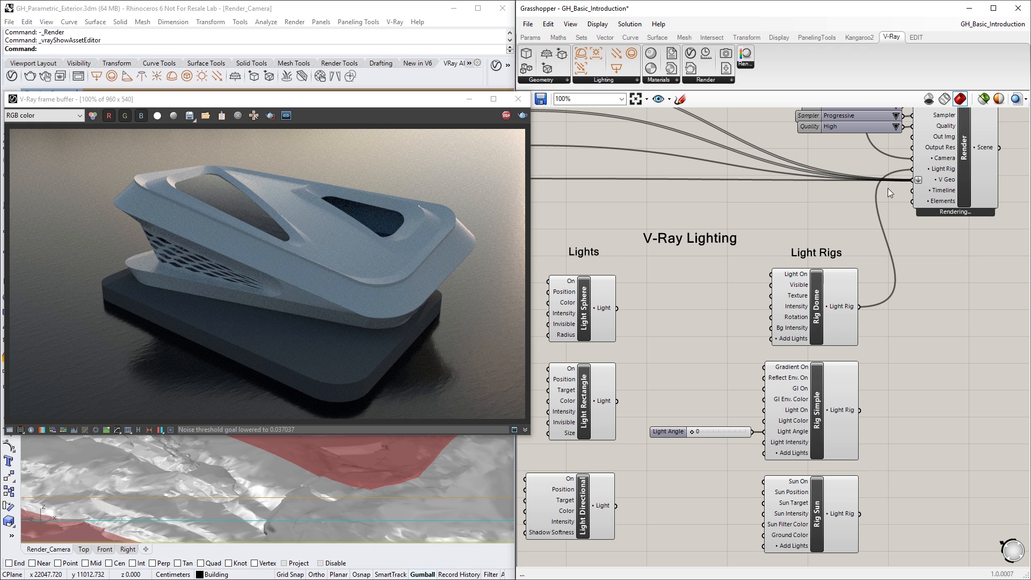
# Connect the Rig Simple output to the Render component's Light Rig input and set its Light Angle to 115.
pyautogui.click(847, 385)
pyautogui.click(874, 390)
pyautogui.moveTo(862, 410); pyautogui.dragTo(888, 173)
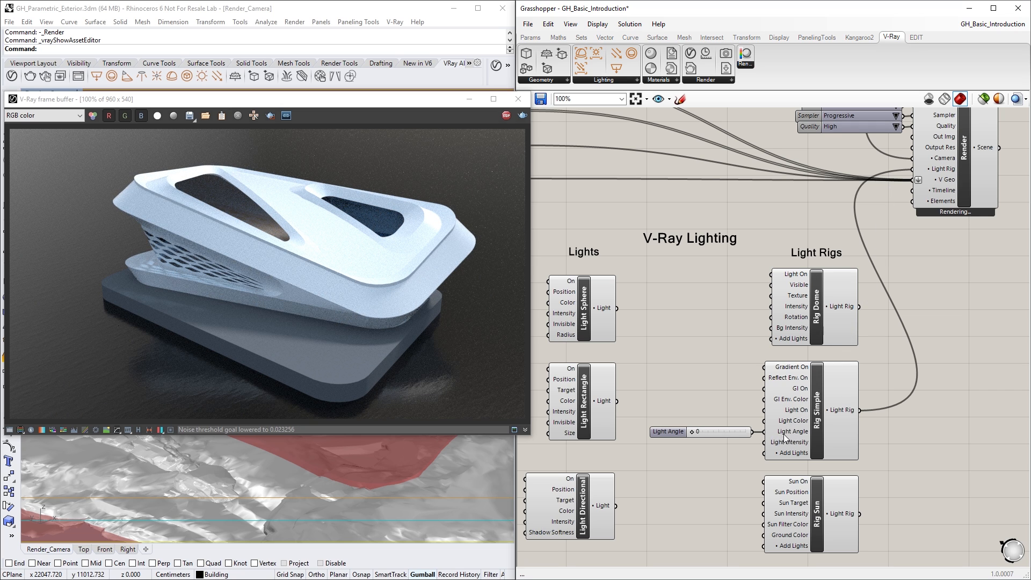
pyautogui.moveTo(694, 434); pyautogui.dragTo(710, 433)
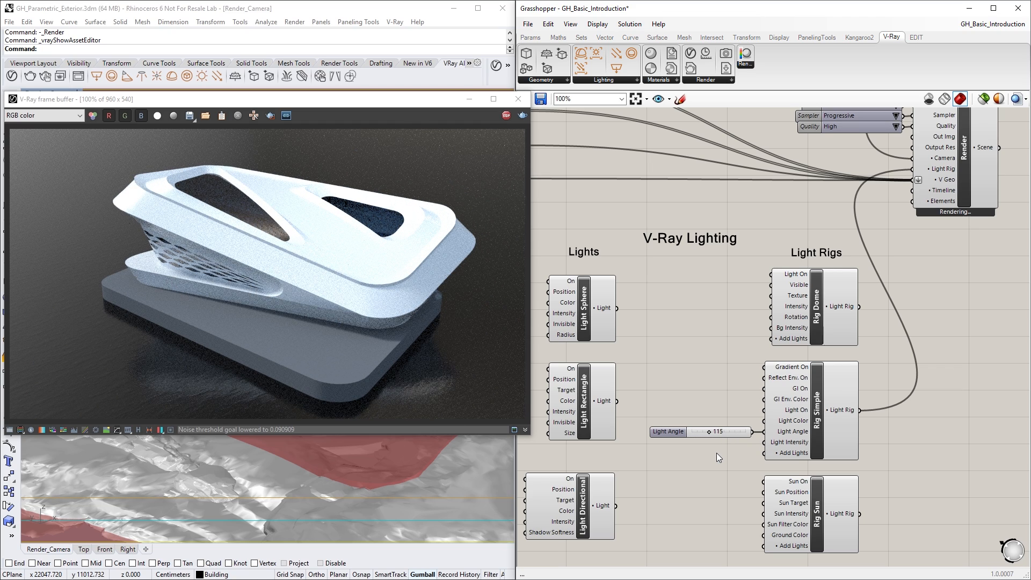
# Connect the Rig Sun output to the Render component's Light Rig input in place of Rig Simple.
pyautogui.click(843, 485)
pyautogui.click(884, 497)
pyautogui.moveTo(861, 513); pyautogui.dragTo(912, 168)
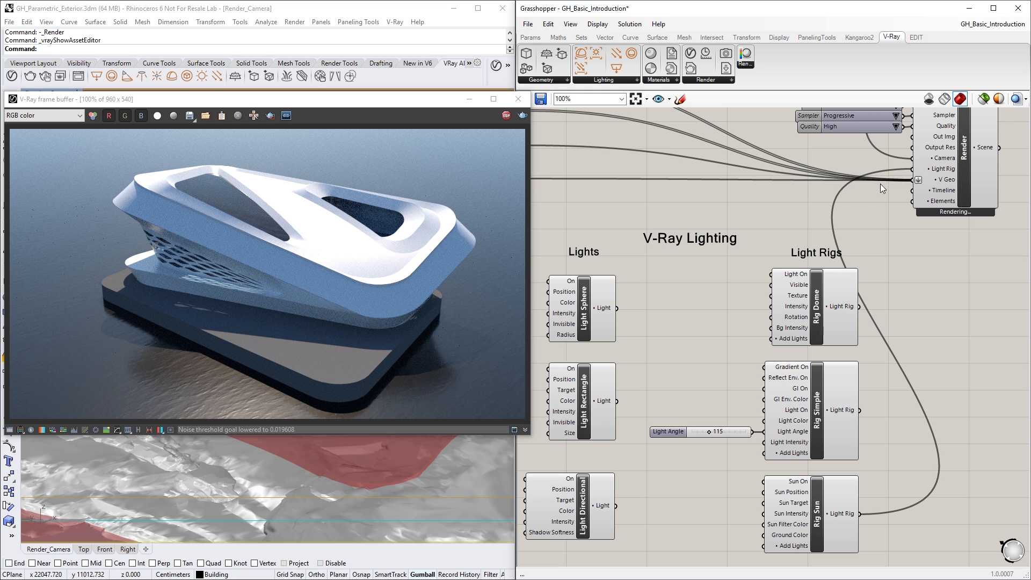
# Examine the Light Sphere, Light Rectangle and Light Directional components in the V-Ray Lighting group.
pyautogui.moveTo(673, 308); pyautogui.dragTo(824, 269, button='right')
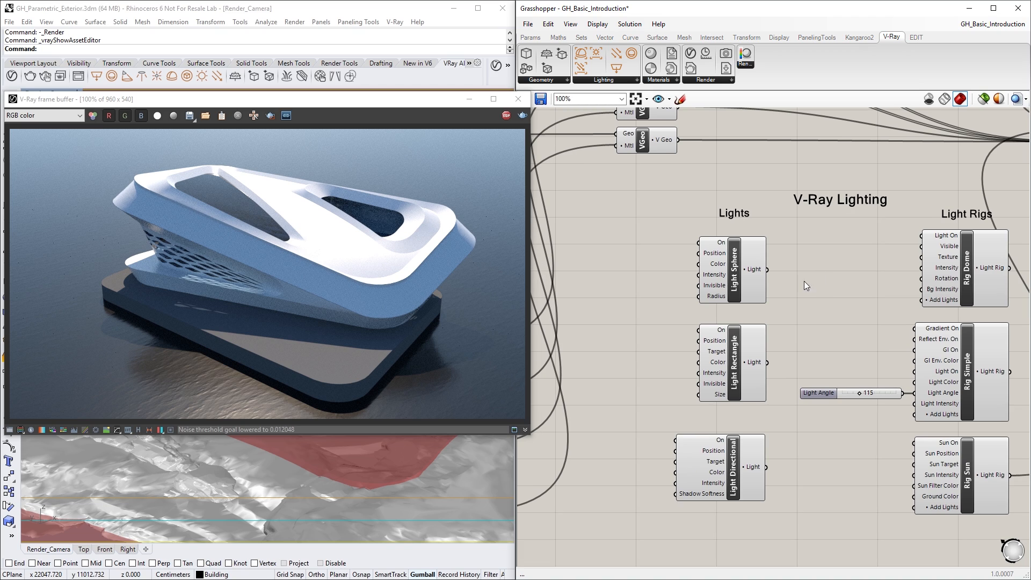
pyautogui.click(755, 286)
pyautogui.click(758, 335)
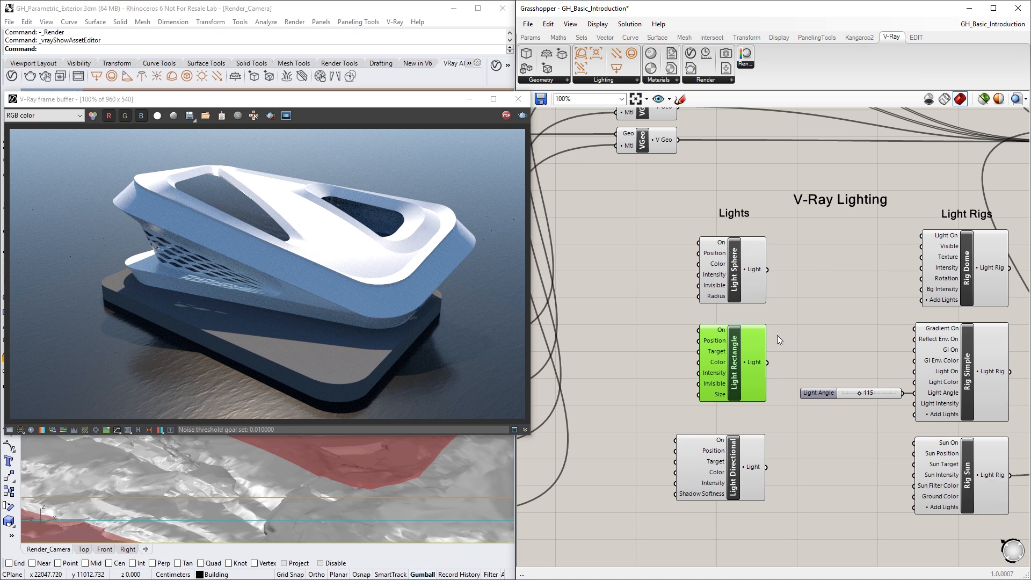
pyautogui.click(778, 336)
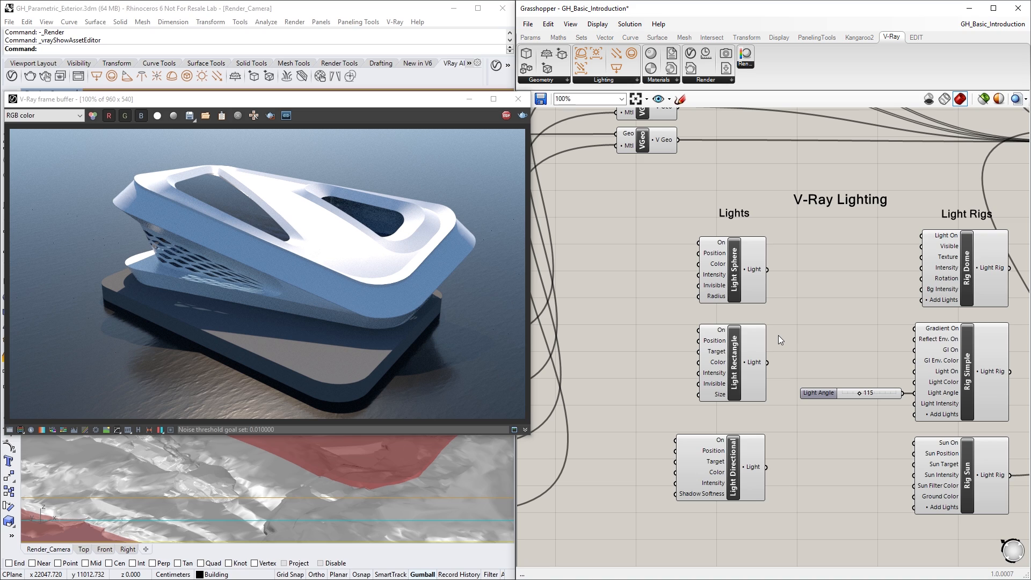
pyautogui.click(757, 444)
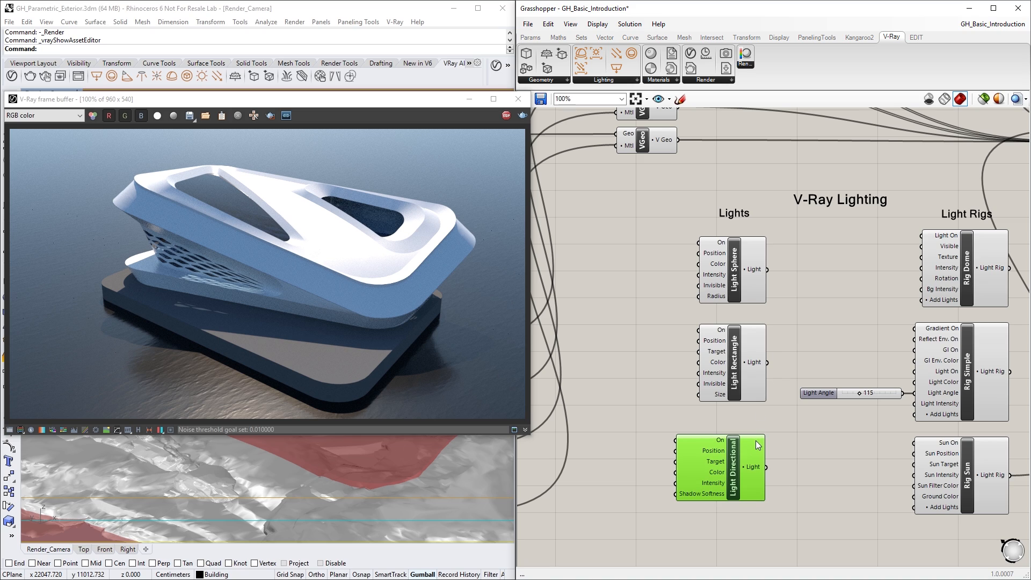
pyautogui.click(783, 447)
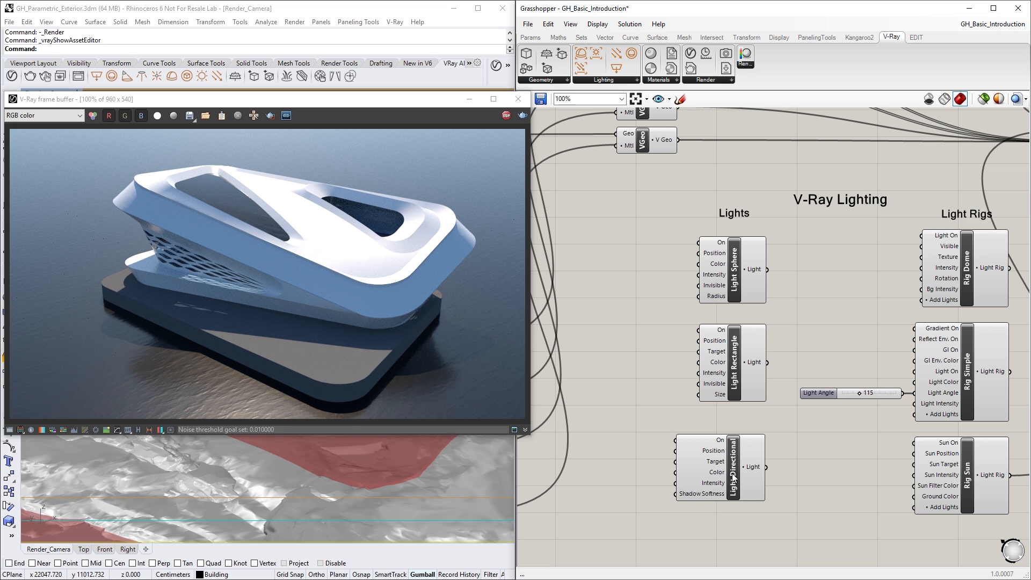
# Switch the V-Ray Camera's Exposure On toggle to True and set its Film Sensitivity to 1490.
pyautogui.moveTo(950, 140); pyautogui.dragTo(796, 381, button='right')
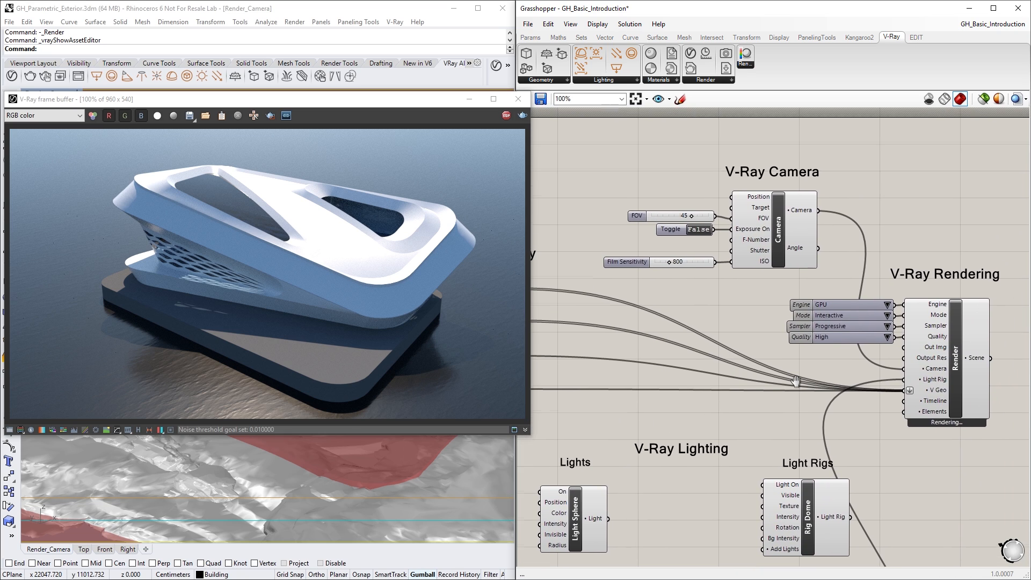
pyautogui.click(805, 262)
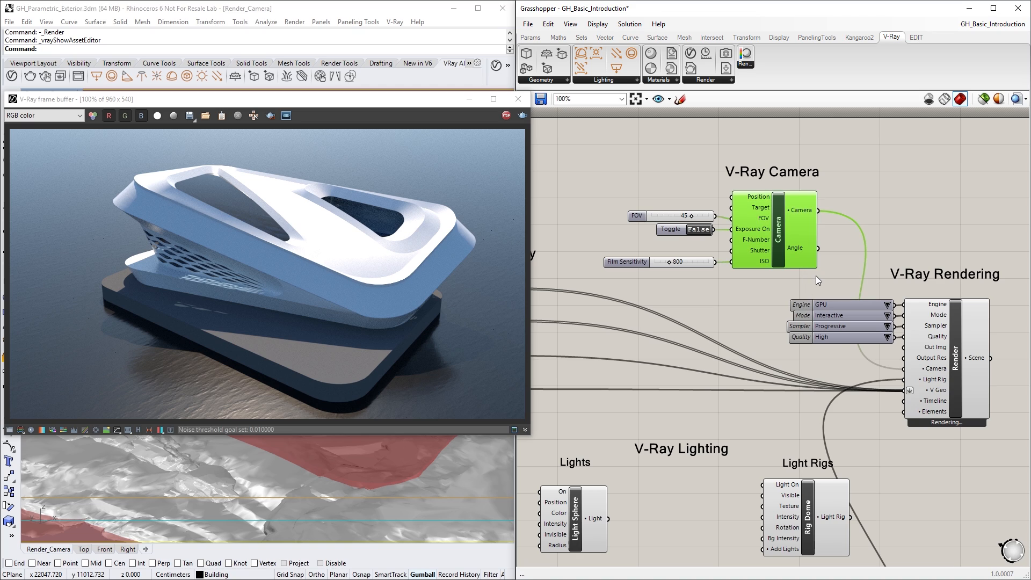
pyautogui.click(816, 276)
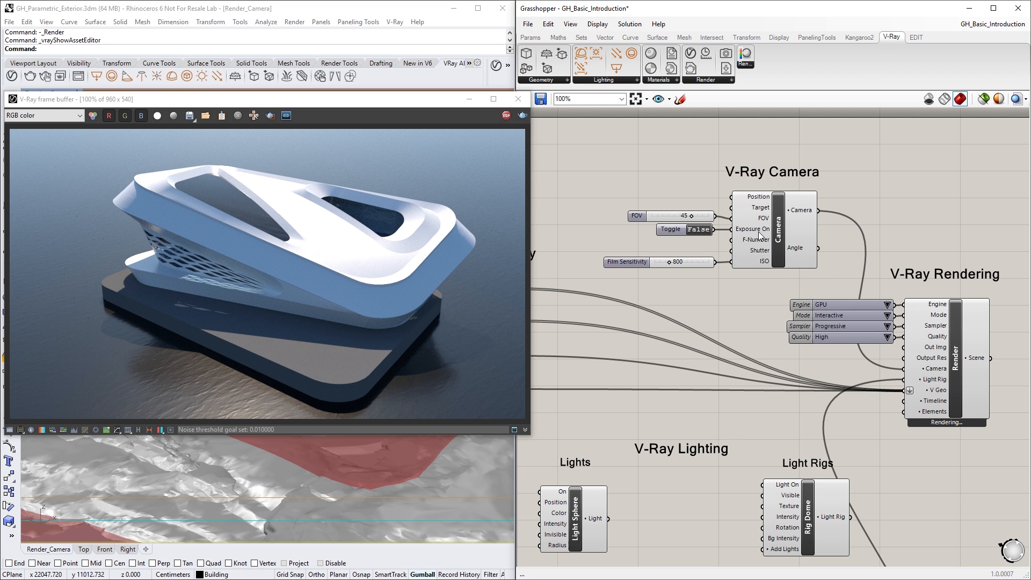
pyautogui.click(699, 230)
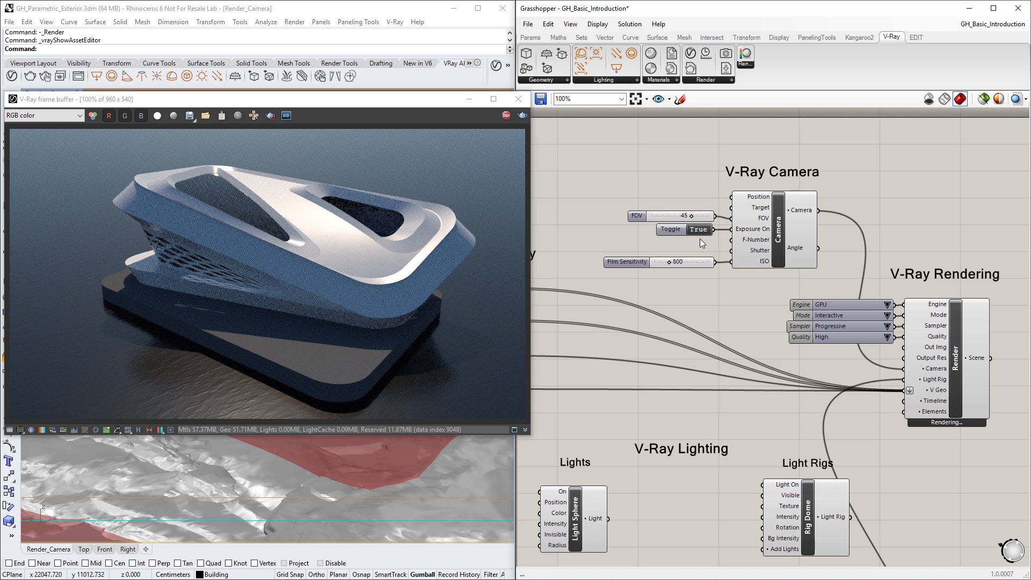
pyautogui.moveTo(669, 263)
pyautogui.mouseDown()
pyautogui.moveTo(656, 262)
pyautogui.moveTo(681, 264)
pyautogui.mouseUp()
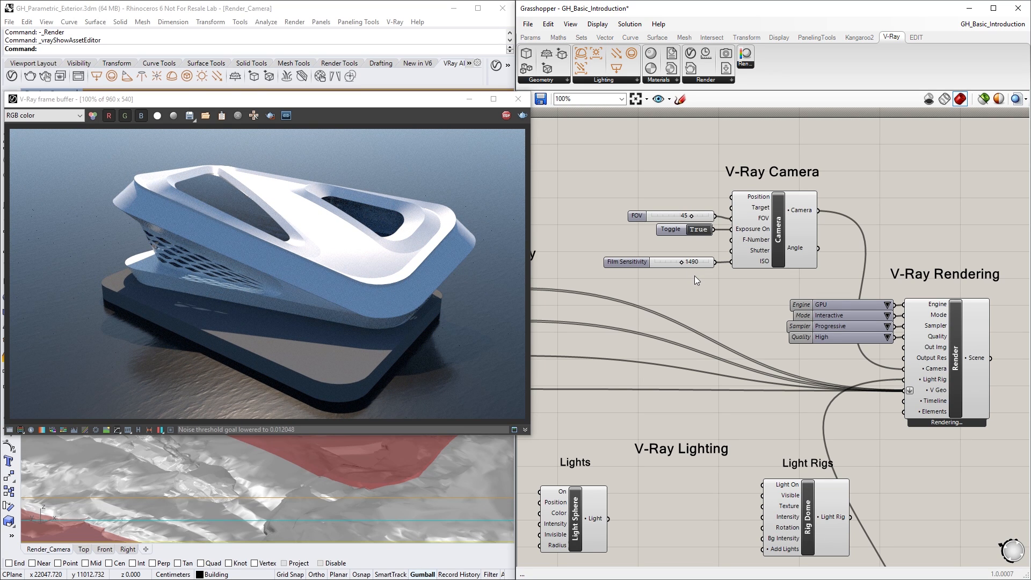
# Stop the running render and connect the Render component's Scene output to the Render in Project component's Scene input.
pyautogui.click(505, 117)
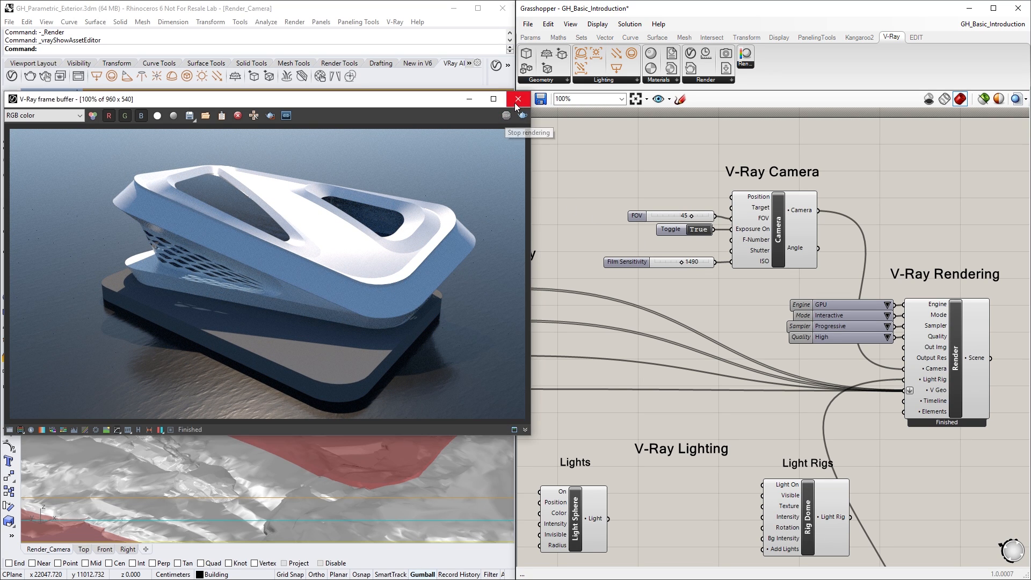
pyautogui.click(516, 100)
pyautogui.moveTo(915, 247); pyautogui.dragTo(743, 223, button='right')
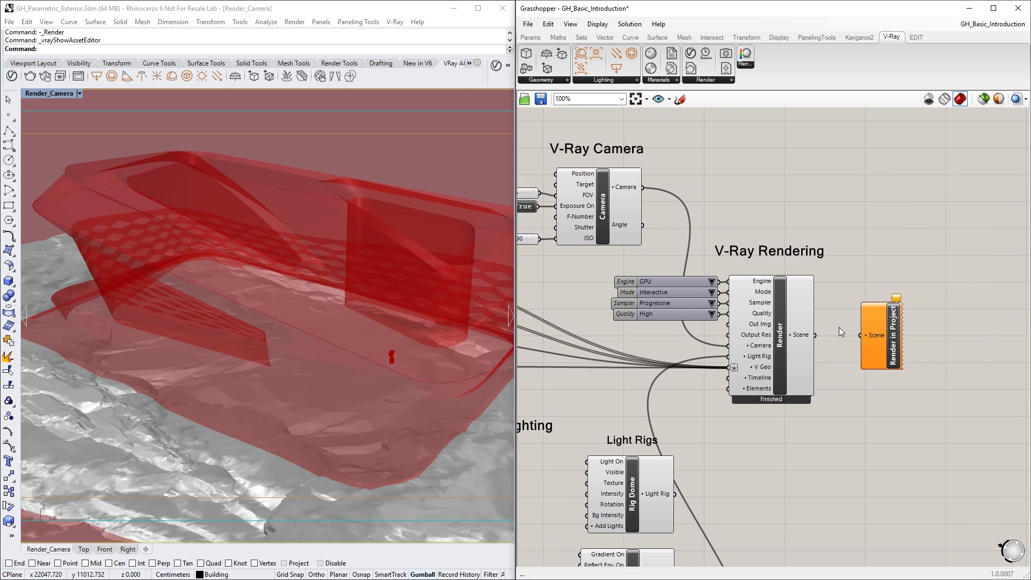
pyautogui.click(873, 350)
pyautogui.moveTo(815, 335); pyautogui.dragTo(858, 335)
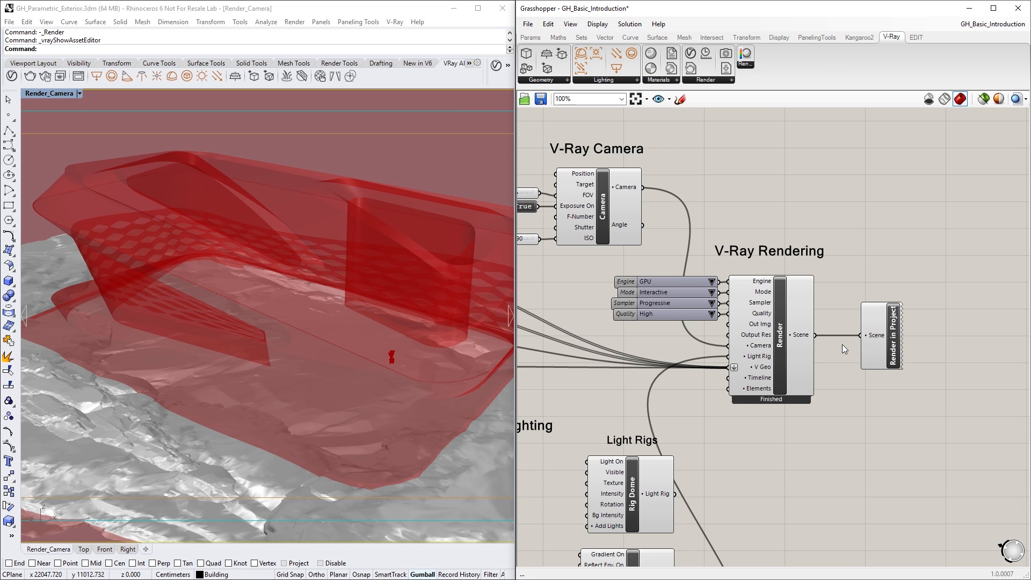
# Render the combined Rhino and Grasshopper scene from the V-Ray Asset Editor, stop the render and close the editor.
pyautogui.click(496, 65)
pyautogui.click(716, 147)
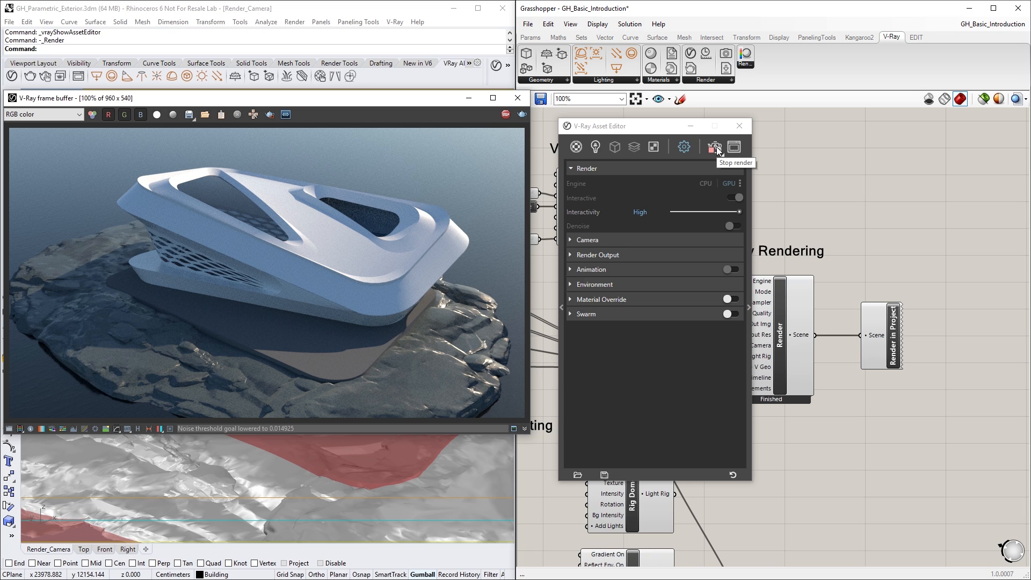
pyautogui.click(716, 147)
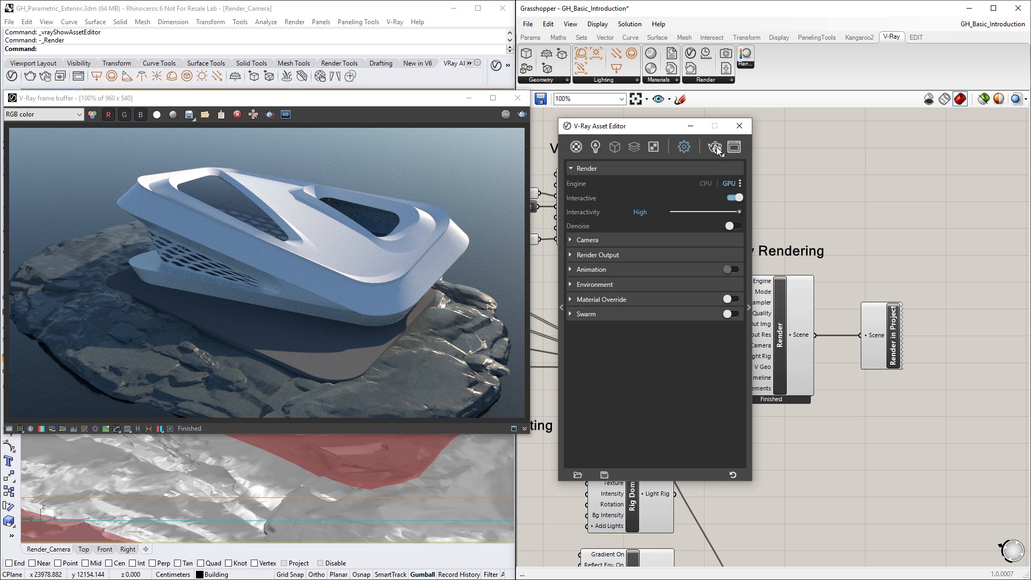
pyautogui.click(739, 126)
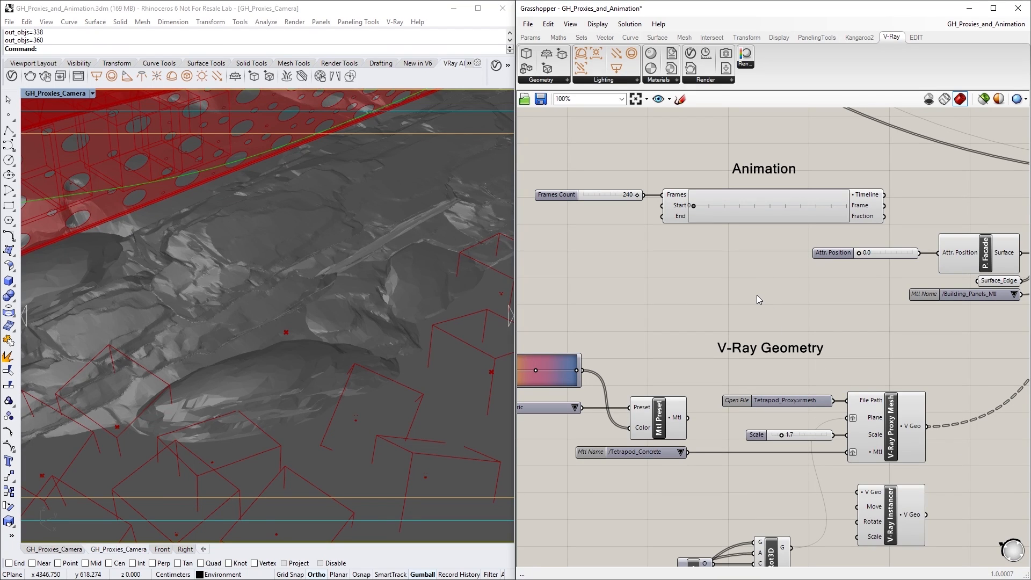
# Examine the lists of V-Ray Geometry and Render components in the GH_Proxies_and_Animation definition.
pyautogui.click(568, 80)
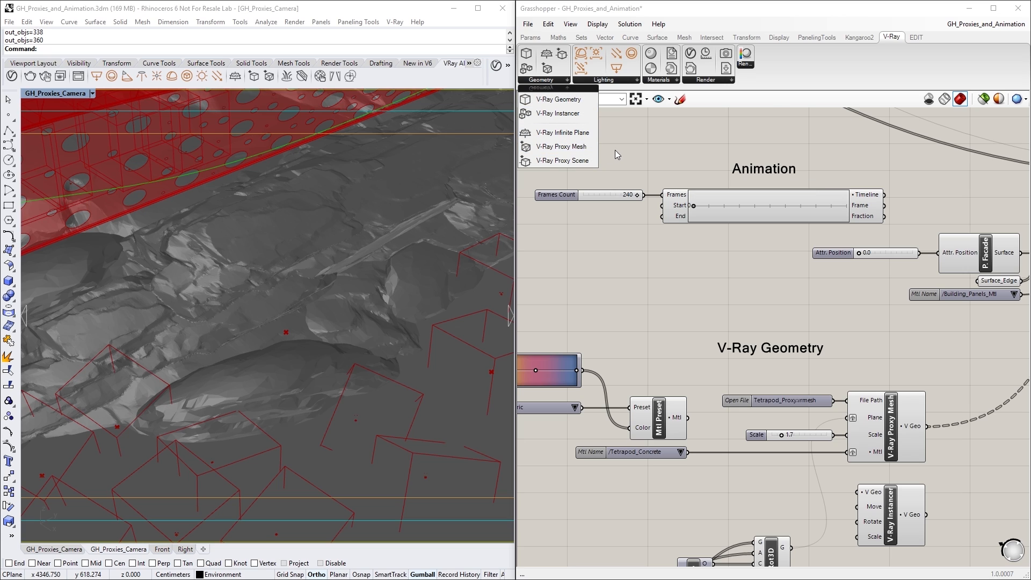
pyautogui.click(731, 81)
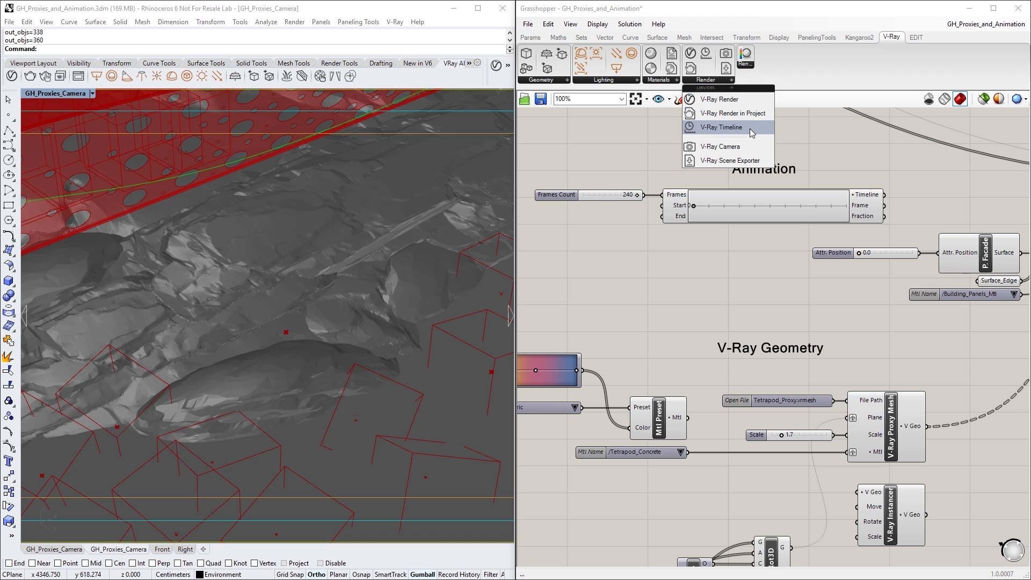
# Start an interactive render from the Render component of the proxies and animation definition.
pyautogui.moveTo(892, 336); pyautogui.dragTo(568, 446, button='right')
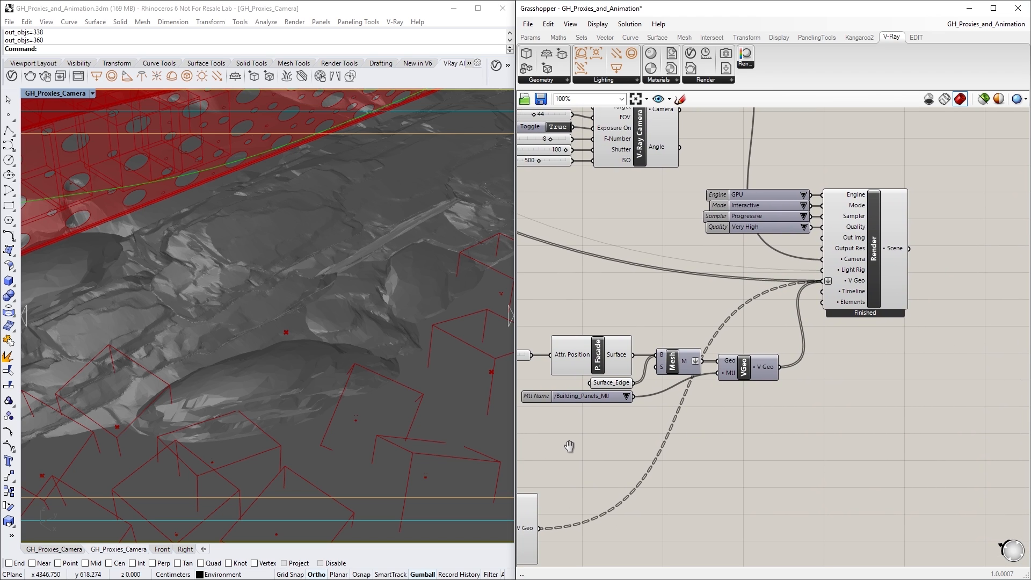
pyautogui.rightClick(871, 300)
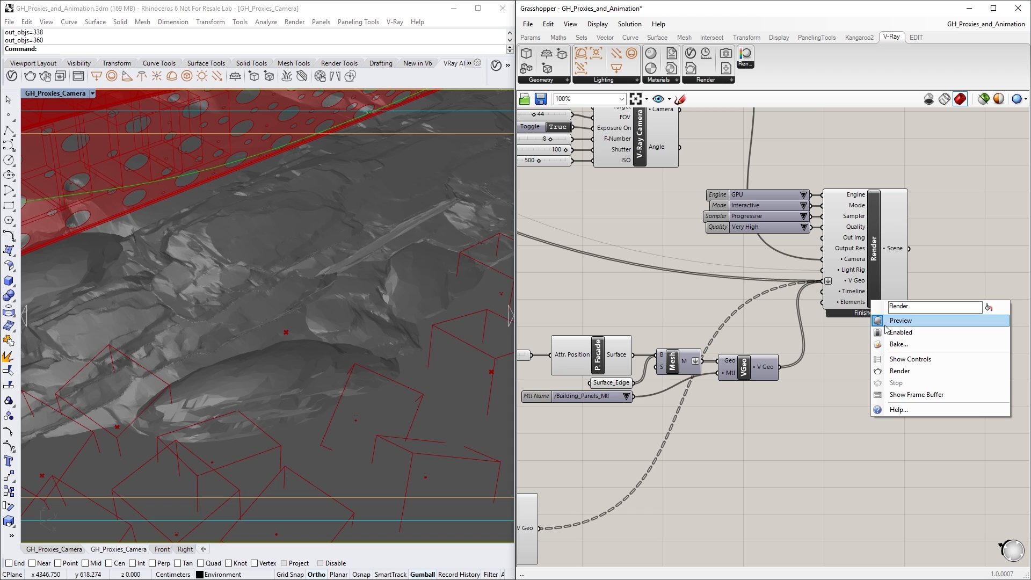
pyautogui.click(899, 371)
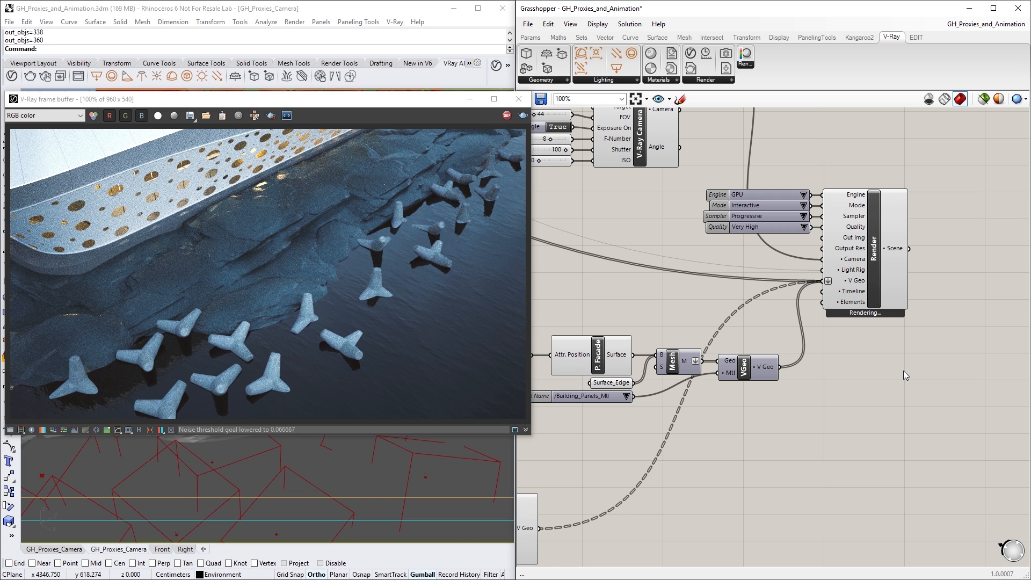
# Examine the V-Ray Proxy Mesh component that loads Tetrapod_Proxy.vrmesh and its input connections.
pyautogui.moveTo(617, 513); pyautogui.dragTo(957, 264, button='right')
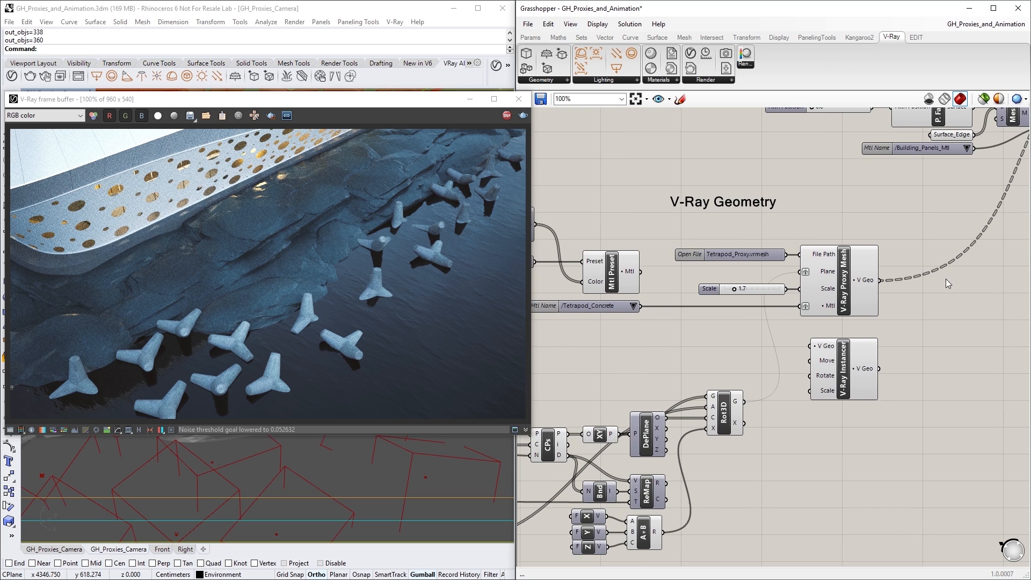
pyautogui.click(874, 305)
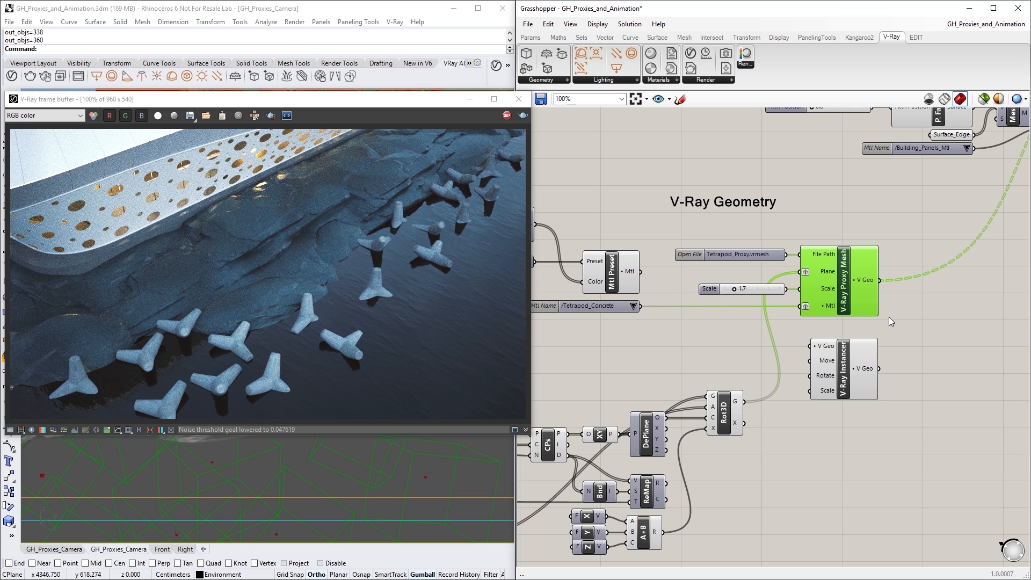
pyautogui.click(889, 318)
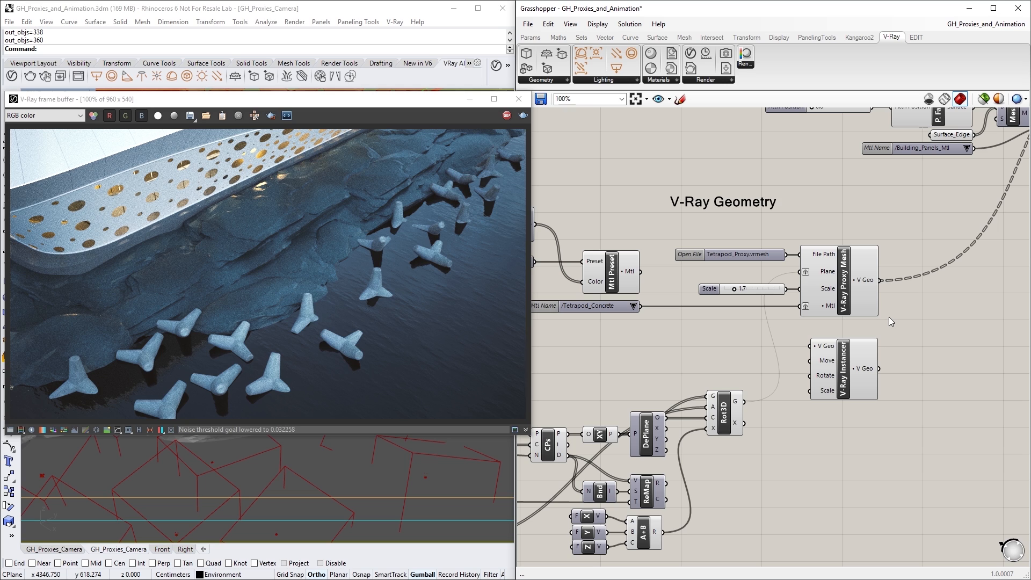
# Set the Objects Count slider for the tetrapods to 50.
pyautogui.moveTo(550, 383); pyautogui.dragTo(1000, 367, button='right')
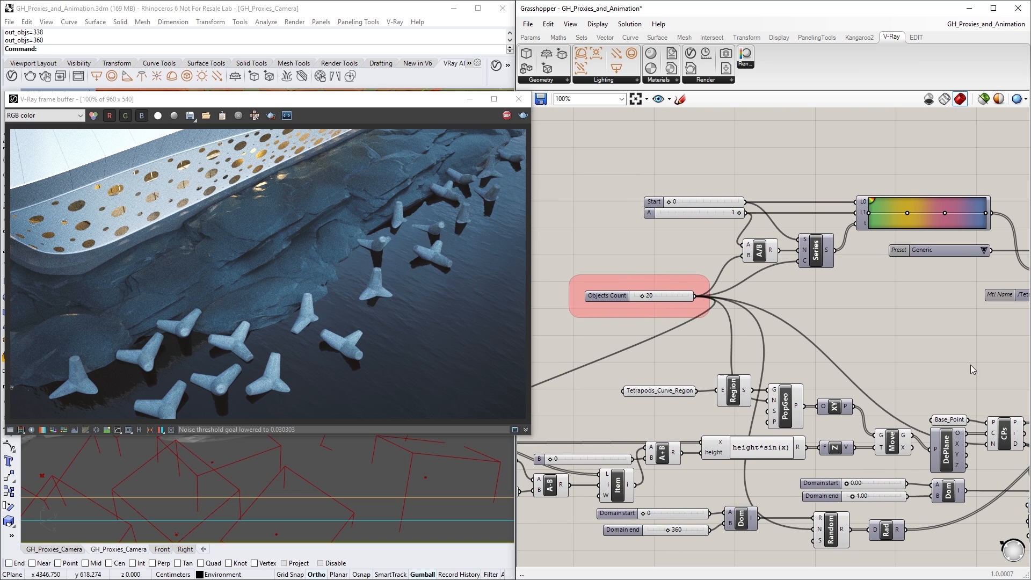
pyautogui.doubleClick(662, 300)
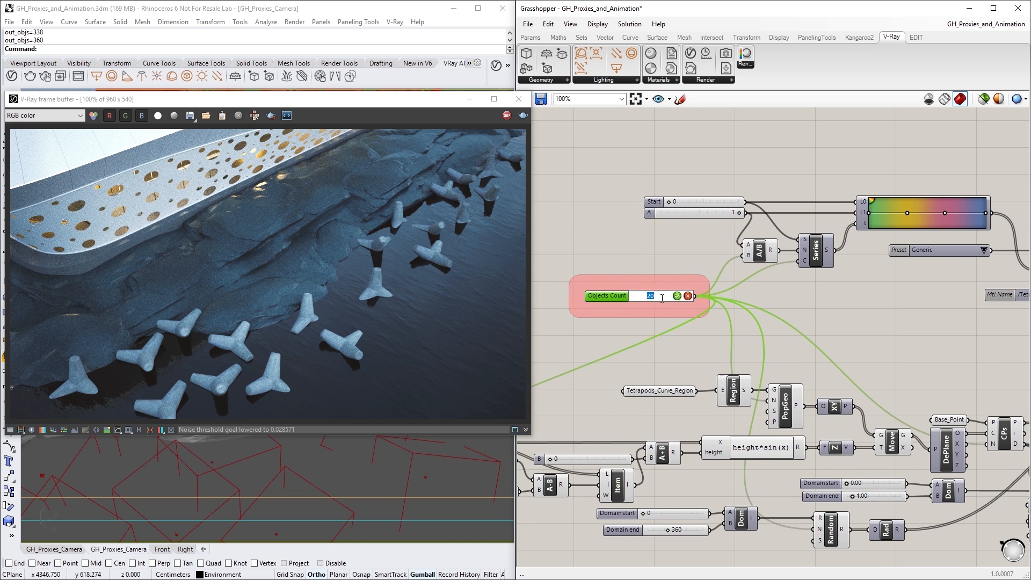
pyautogui.write('50')
pyautogui.click(678, 296)
pyautogui.click(679, 296)
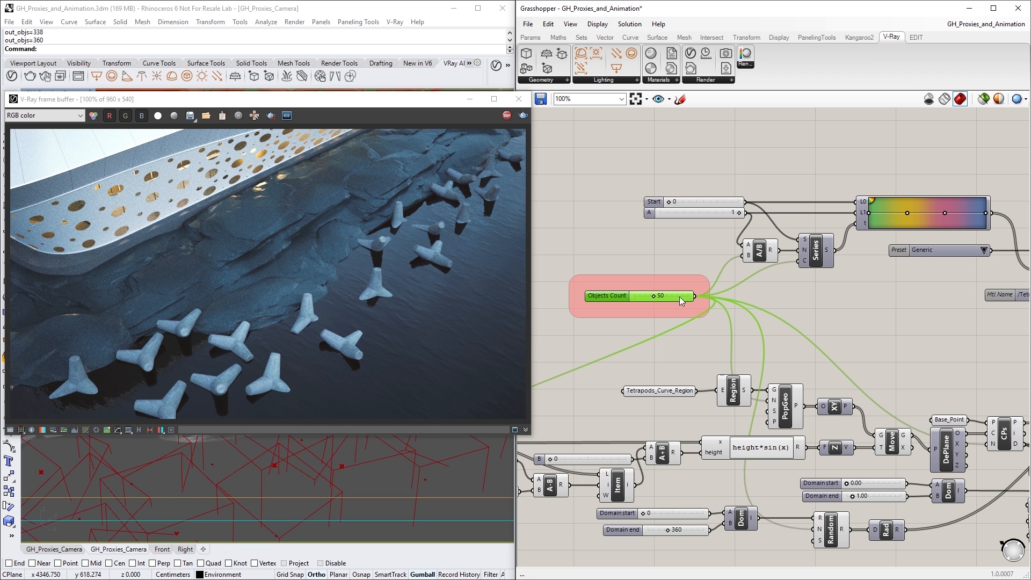
pyautogui.click(669, 321)
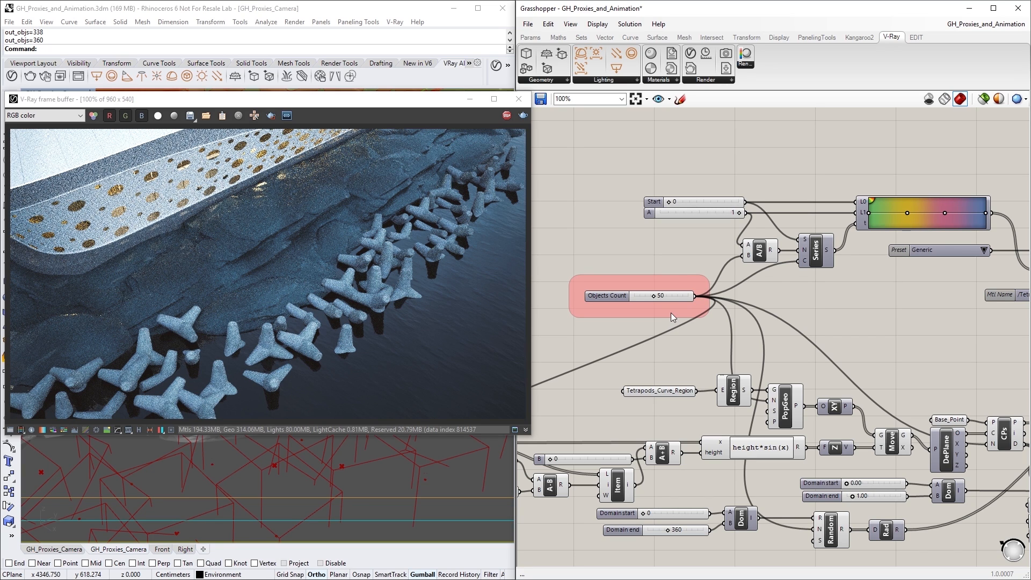
# Set the Objects Count slider for the tetrapods to 140.
pyautogui.doubleClick(669, 298)
pyautogui.write('14')
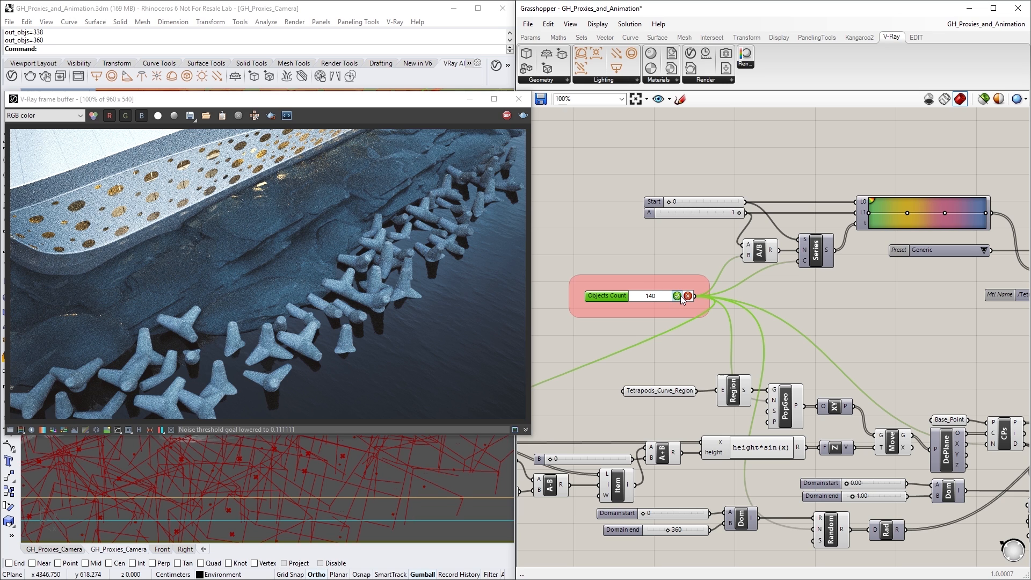
pyautogui.click(668, 323)
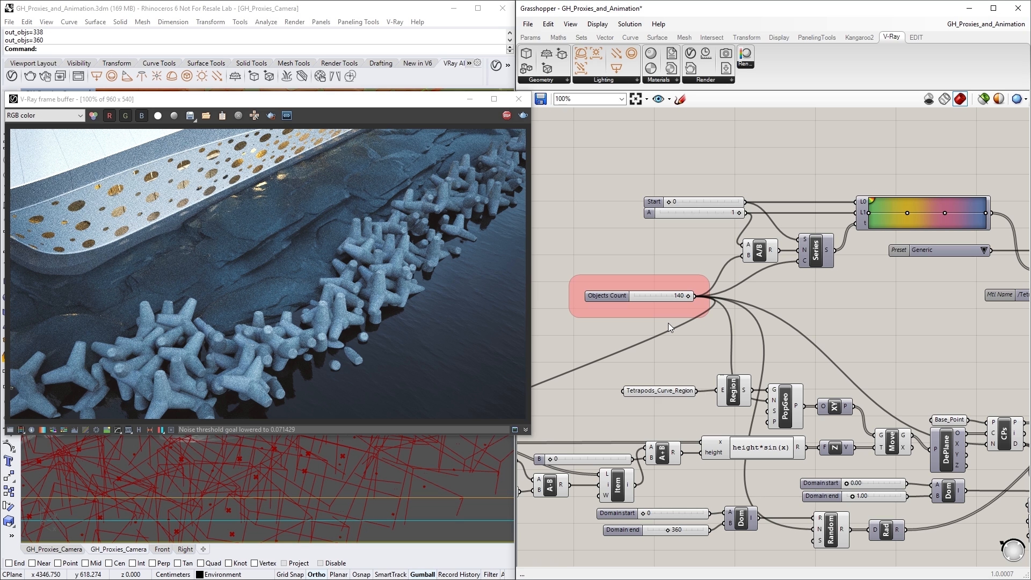
# Connect the Mtl Preset component's Mtl output to the V-Ray Proxy Mesh's Mtl input in place of the Tetrapod_Concrete material.
pyautogui.moveTo(942, 317); pyautogui.dragTo(656, 350, button='right')
pyautogui.click(797, 308)
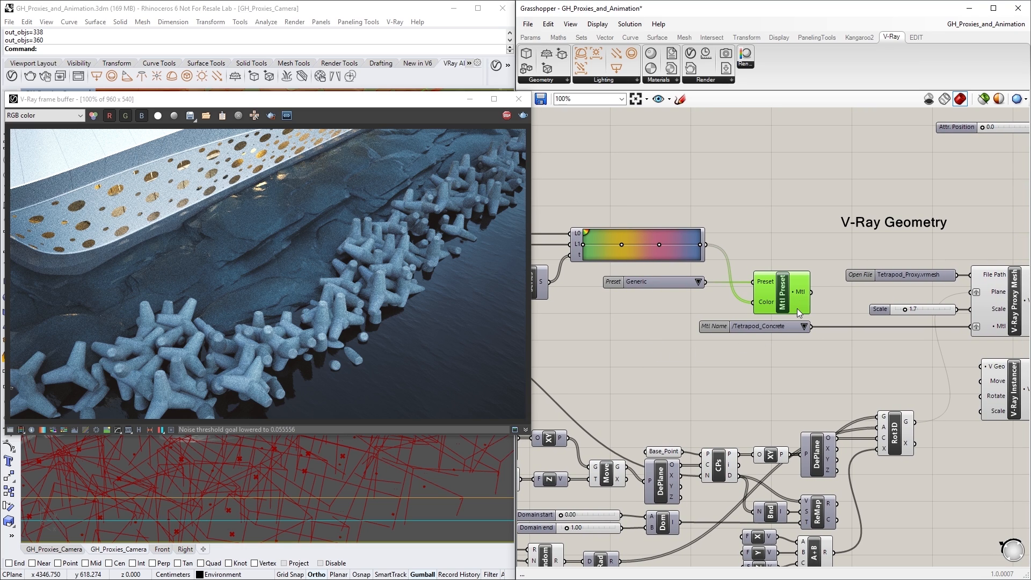
pyautogui.click(814, 310)
pyautogui.click(702, 257)
pyautogui.click(714, 264)
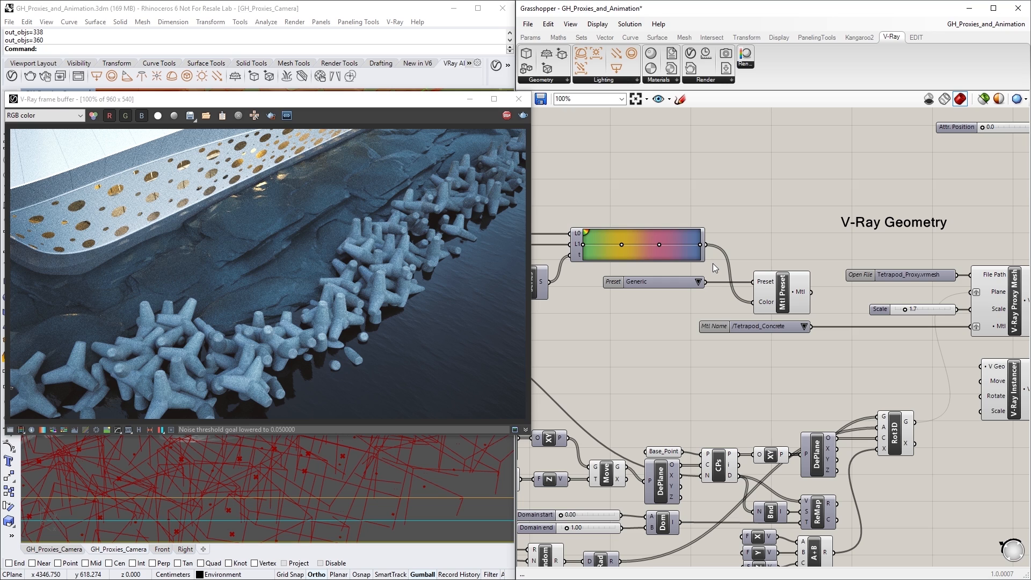
pyautogui.moveTo(811, 292); pyautogui.dragTo(965, 328)
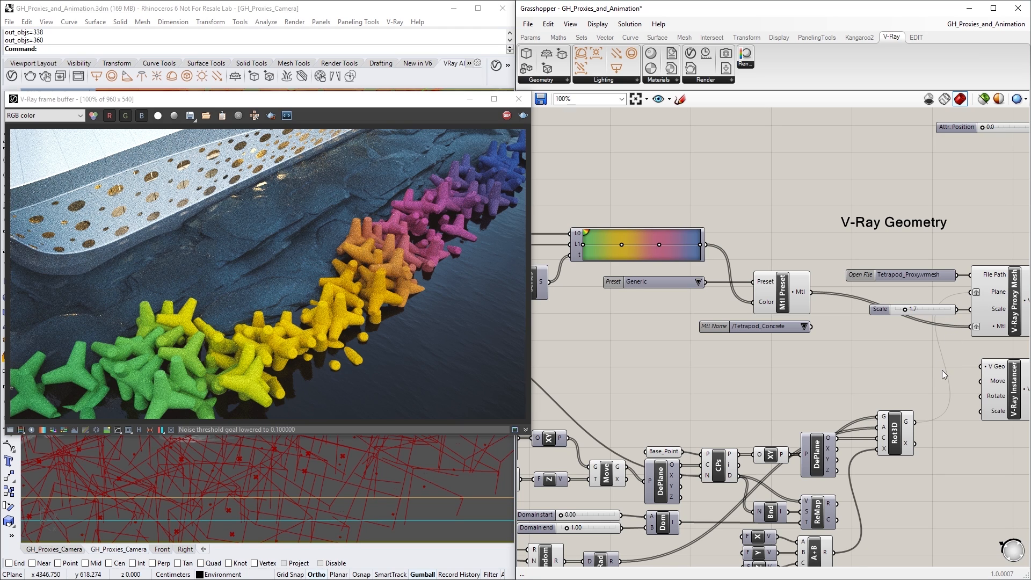
# Examine the V-Ray Instancer component below the V-Ray Proxy Mesh.
pyautogui.moveTo(1007, 469); pyautogui.dragTo(753, 509, button='right')
pyautogui.click(776, 441)
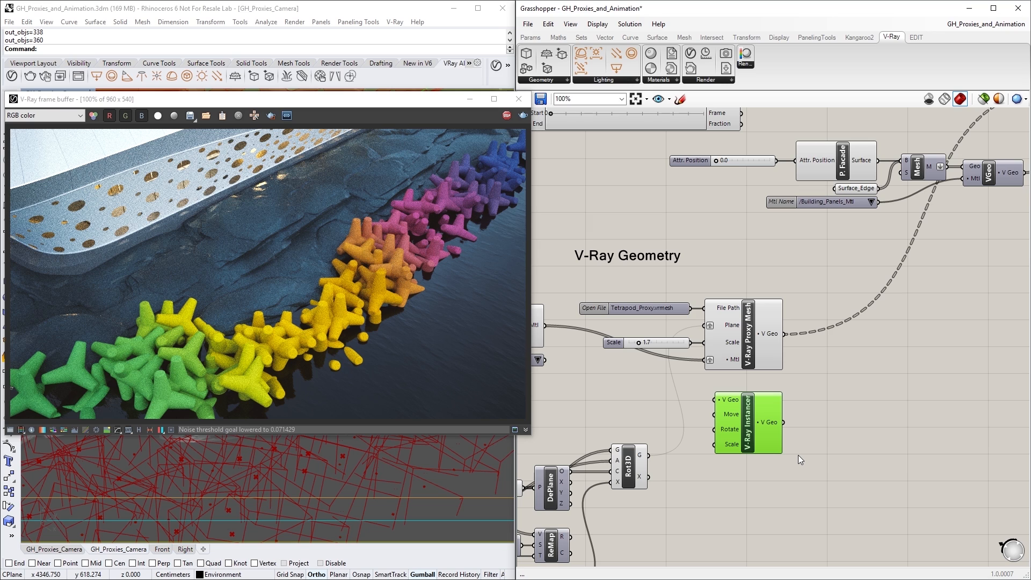
pyautogui.click(797, 455)
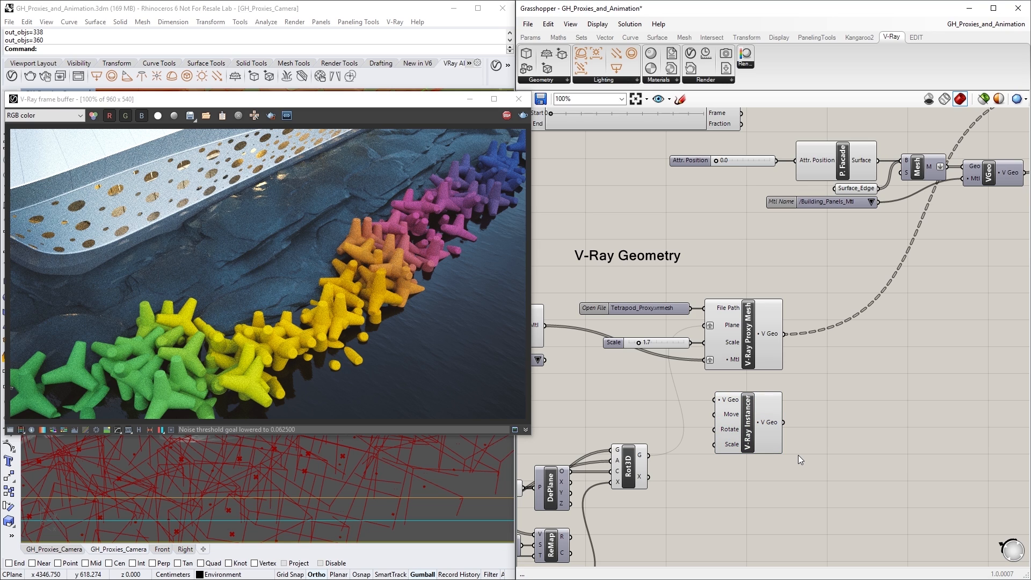
# Disable the V-Ray Proxy Mesh component.
pyautogui.click(748, 355)
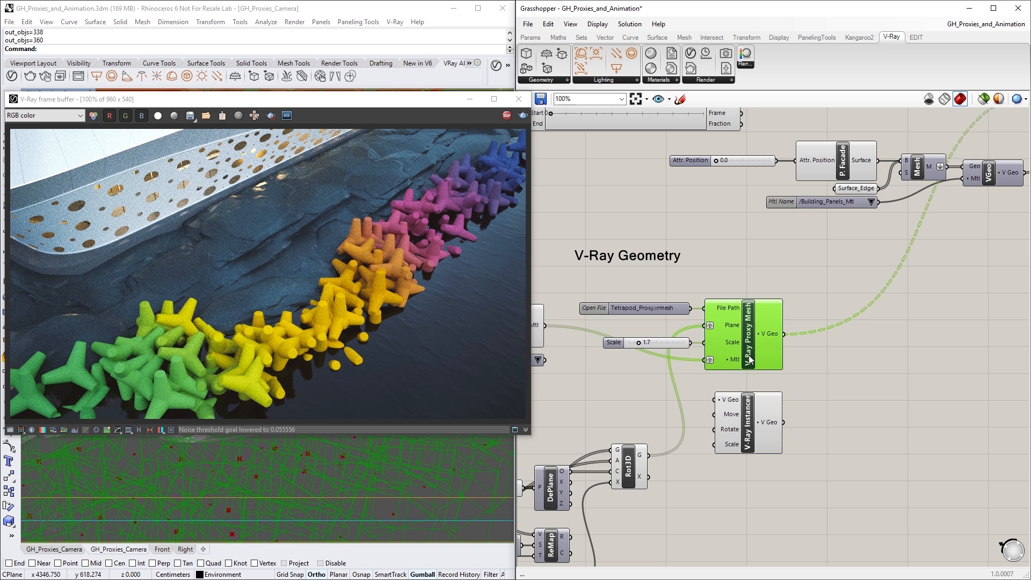
pyautogui.middleClick(748, 355)
pyautogui.click(796, 356)
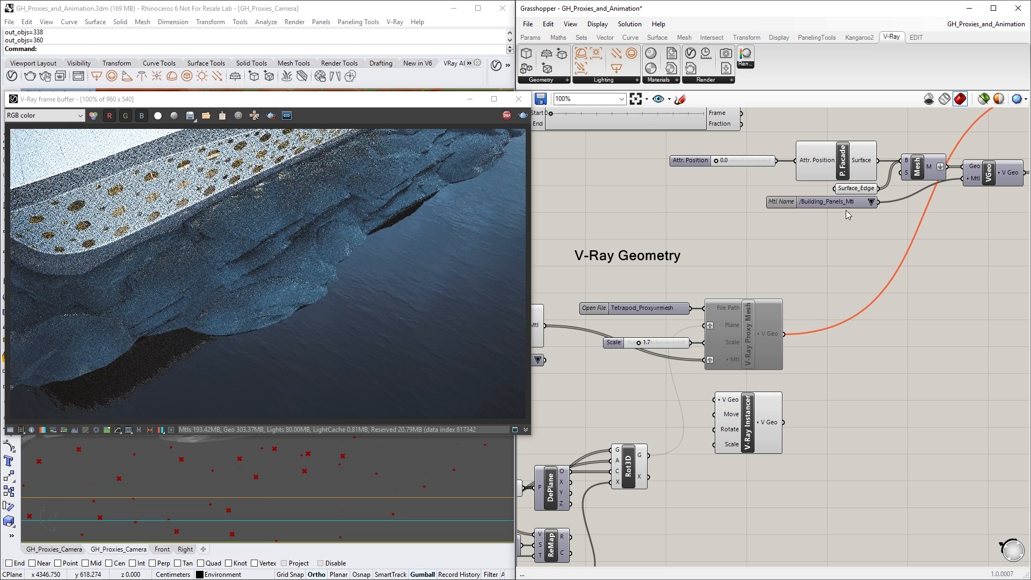
# Connect V-Ray Camera 02's Camera output to the Render component's Camera input.
pyautogui.moveTo(858, 121); pyautogui.dragTo(684, 461, button='right')
pyautogui.moveTo(753, 260); pyautogui.dragTo(893, 405)
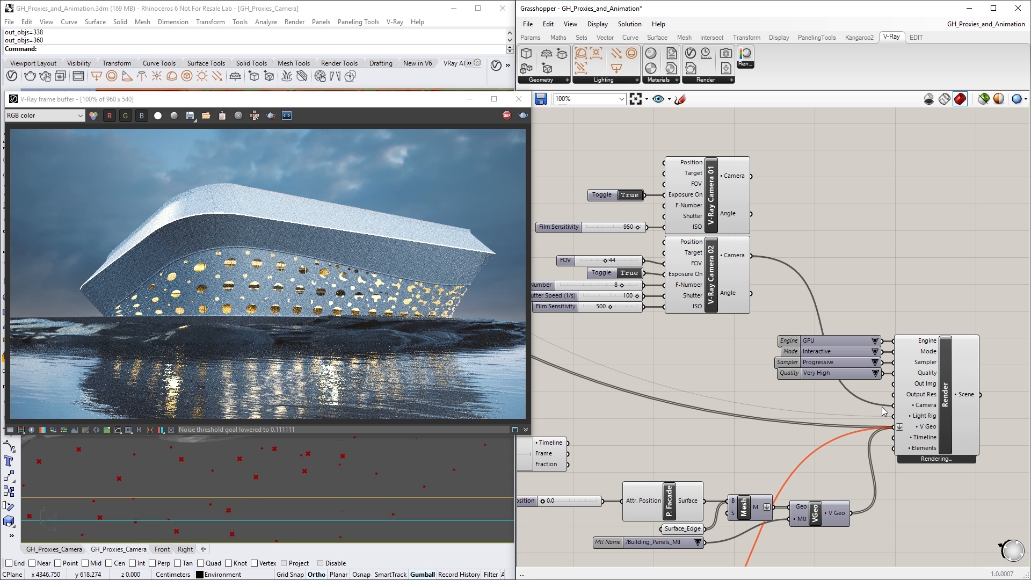
# Examine the timeline component and its Frames Count slider under the Animation heading.
pyautogui.moveTo(691, 446); pyautogui.dragTo(948, 255, button='right')
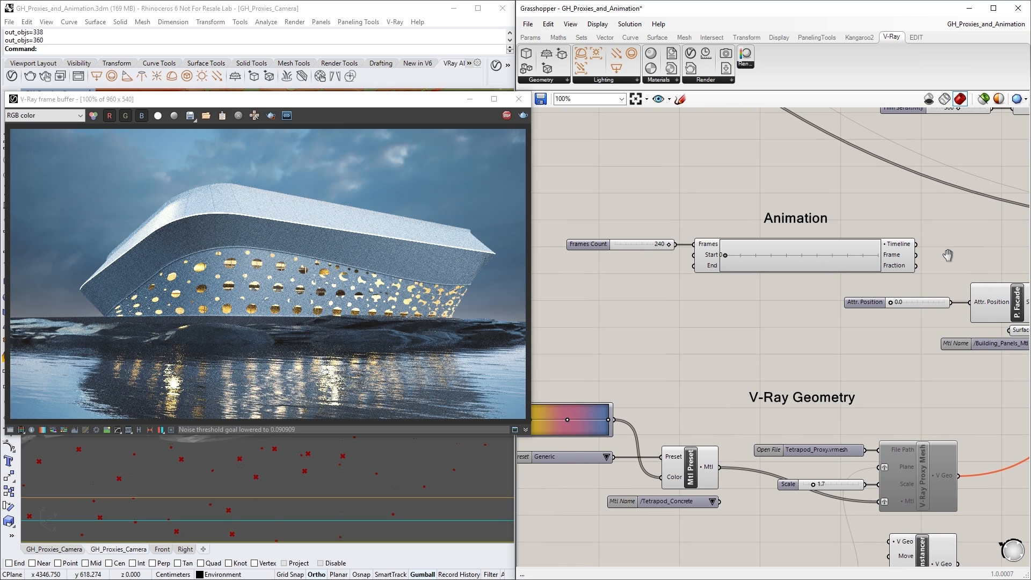
pyautogui.click(900, 266)
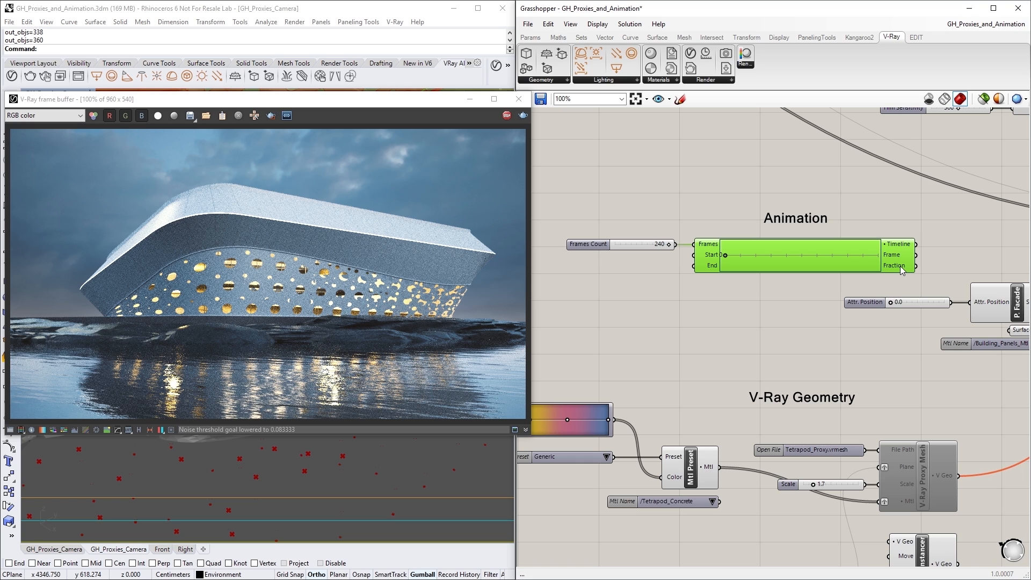
pyautogui.click(897, 281)
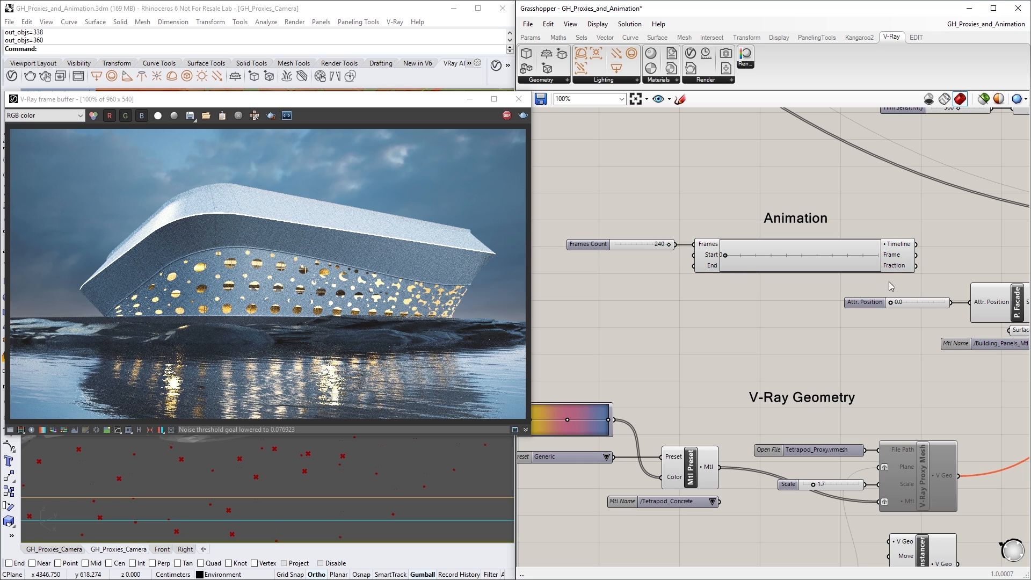
pyautogui.click(628, 245)
pyautogui.click(646, 258)
# Add two number sliders with values 20 and 60 below the Frames Count slider.
pyautogui.doubleClick(608, 288)
pyautogui.write('20')
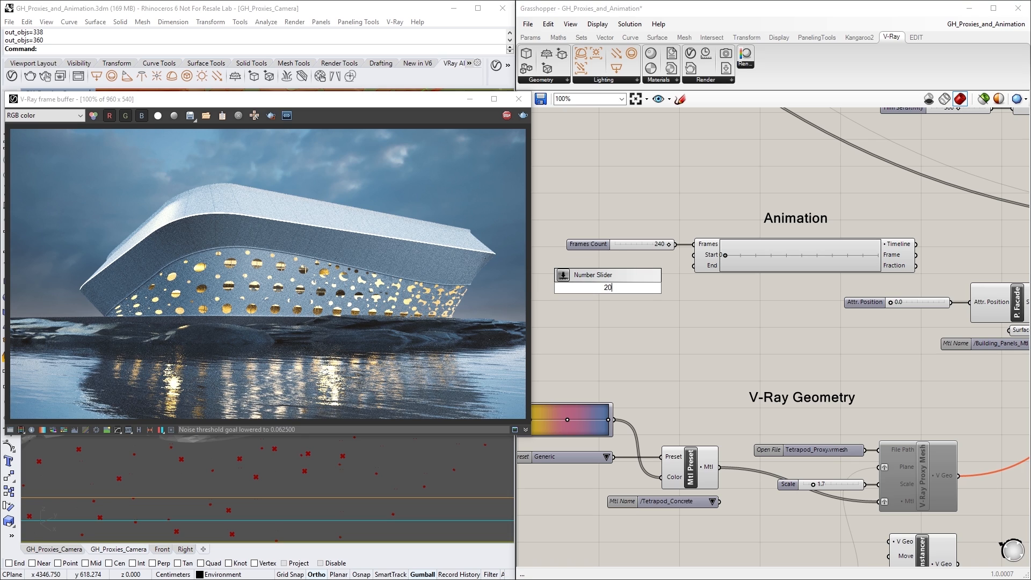
pyautogui.press('Return')
pyautogui.doubleClick(606, 305)
pyautogui.write('6')
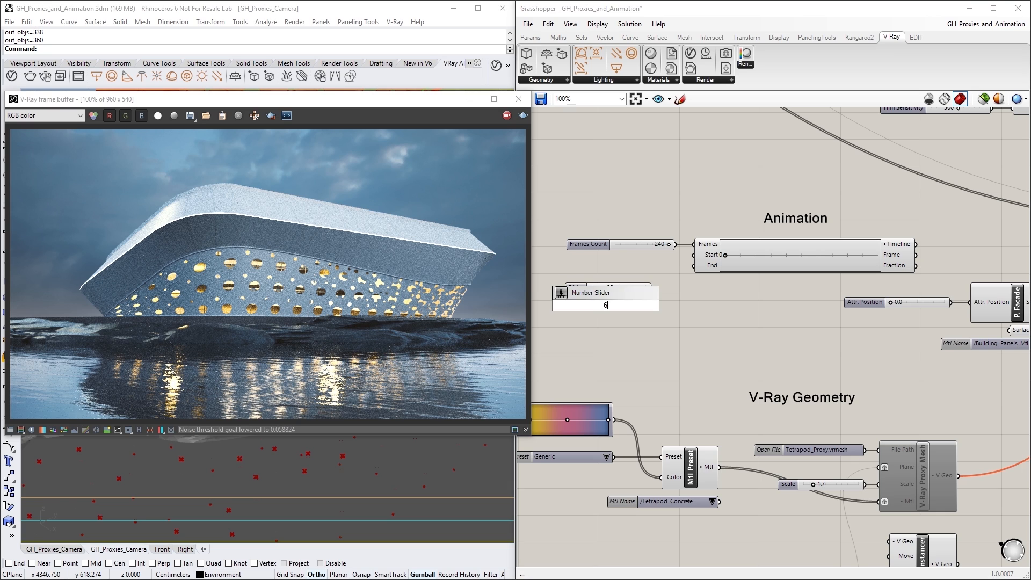
pyautogui.write('0')
pyautogui.press('Return')
# Connect the 20 slider to the timeline's Start input and the 60 slider to End, and view the timeline's playback options.
pyautogui.moveTo(648, 325); pyautogui.dragTo(637, 298)
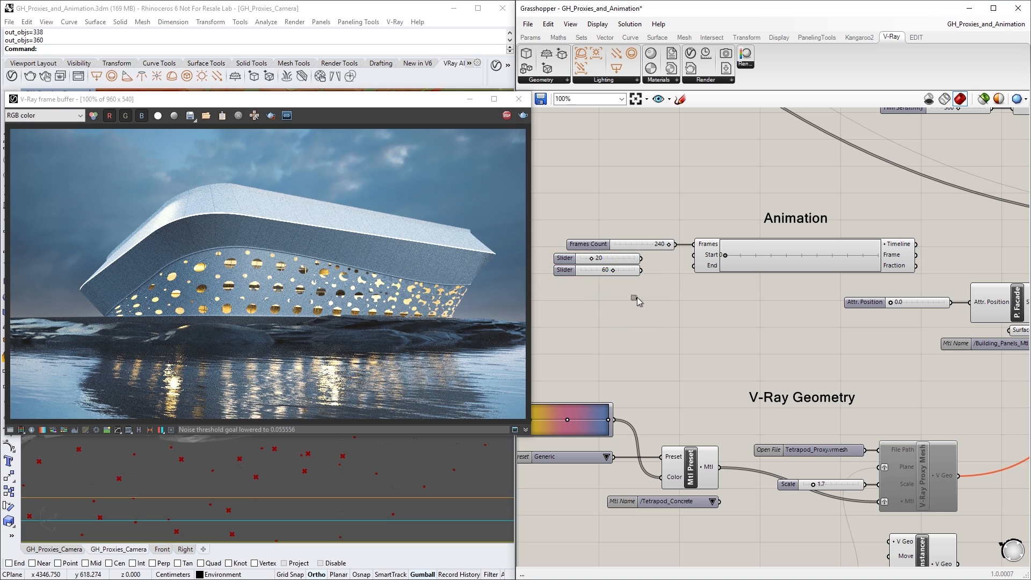
pyautogui.moveTo(641, 258); pyautogui.dragTo(687, 256)
pyautogui.moveTo(642, 270); pyautogui.dragTo(689, 267)
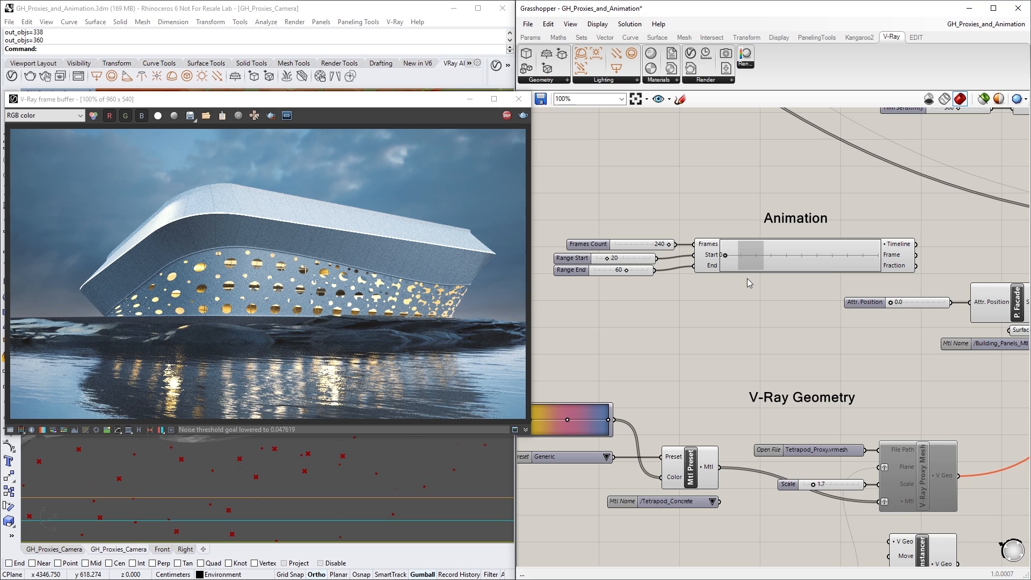
pyautogui.rightClick(771, 251)
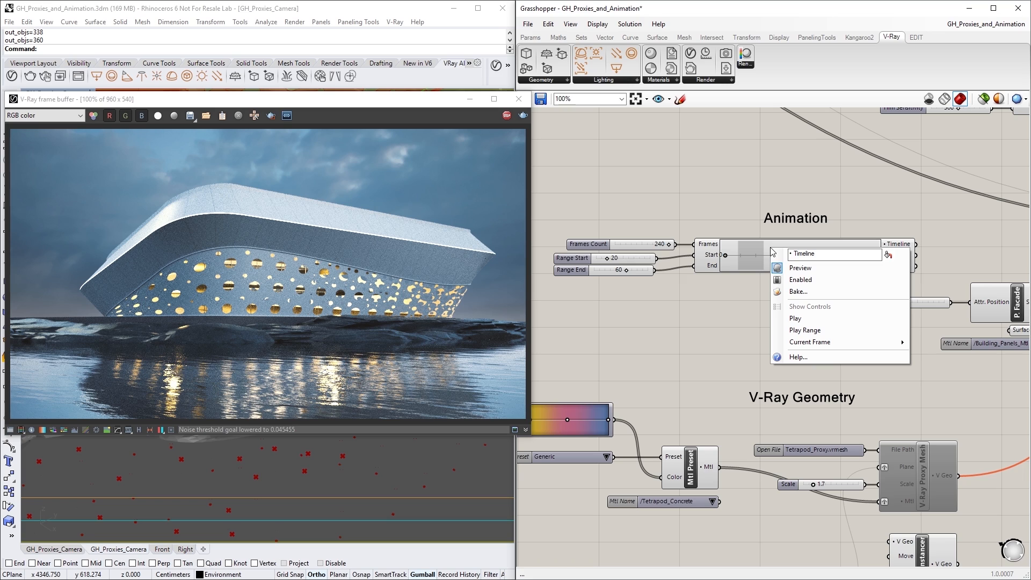
pyautogui.click(825, 331)
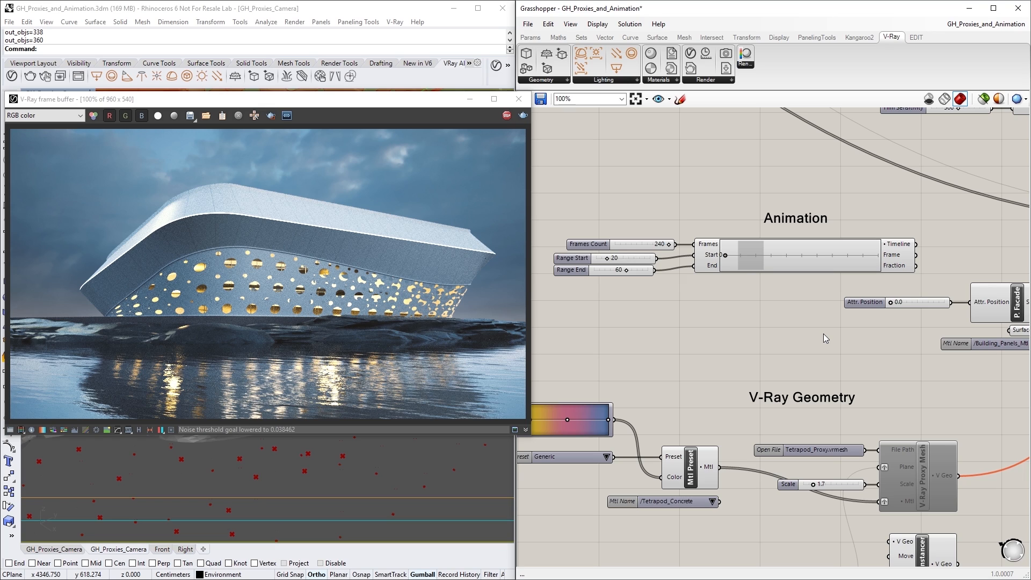
# Delete the Range Start and Range End sliders connected to the timeline.
pyautogui.moveTo(633, 270); pyautogui.dragTo(622, 259)
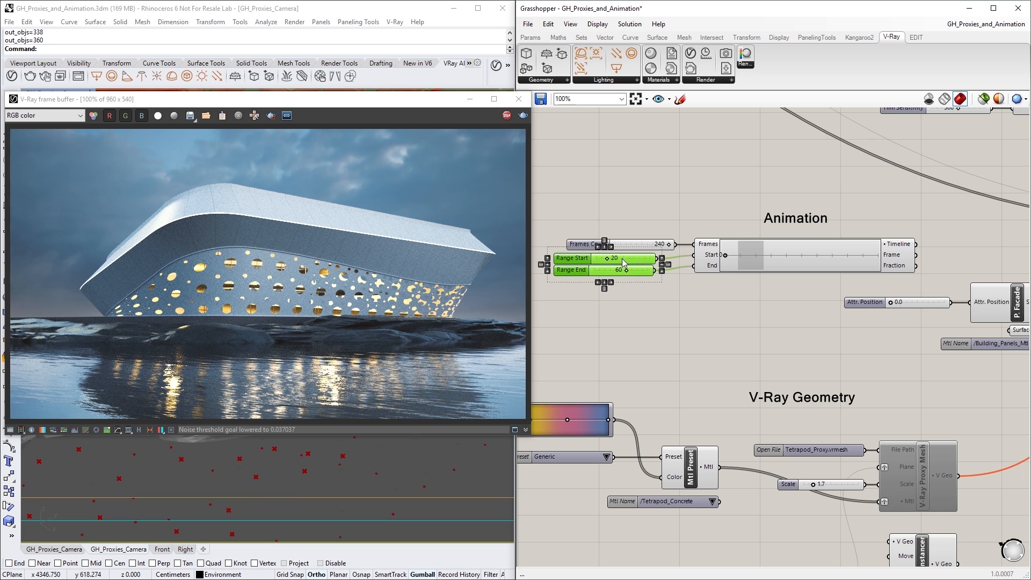
pyautogui.press('Delete')
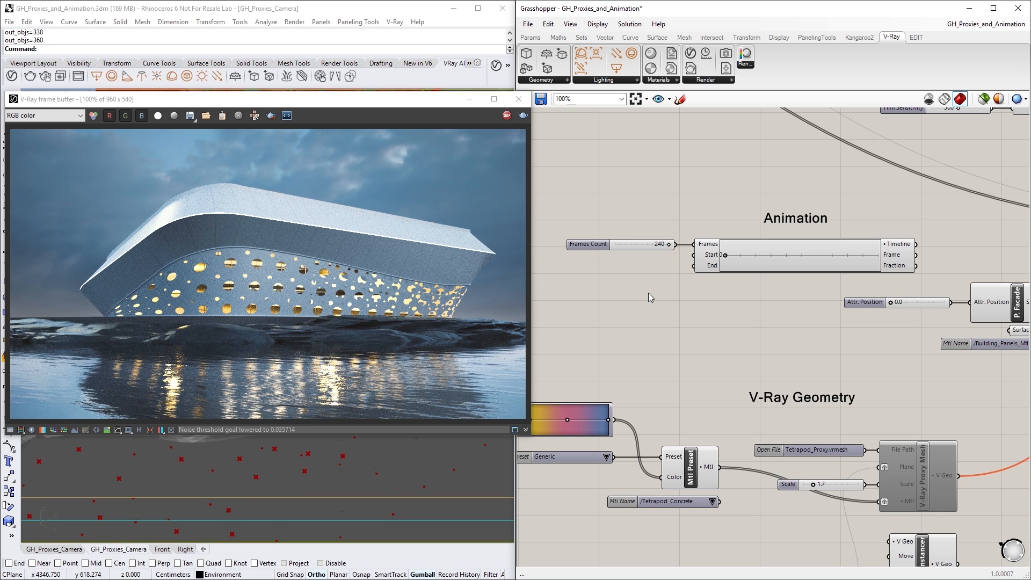
# Add a Panel beside the timeline component and connect the timeline's Frame output to it.
pyautogui.moveTo(791, 290); pyautogui.dragTo(619, 335, button='right')
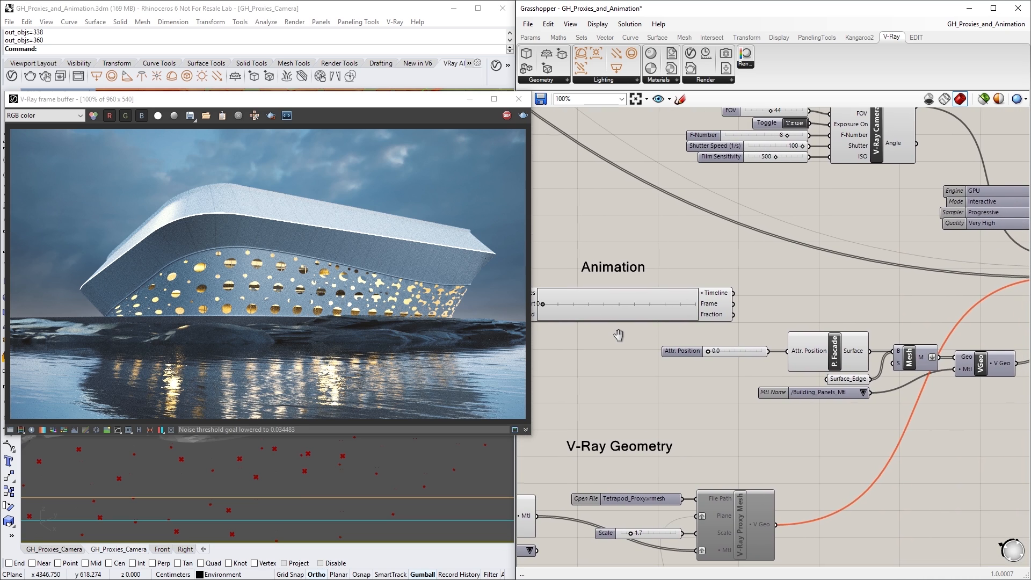
pyautogui.doubleClick(798, 273)
pyautogui.write('p')
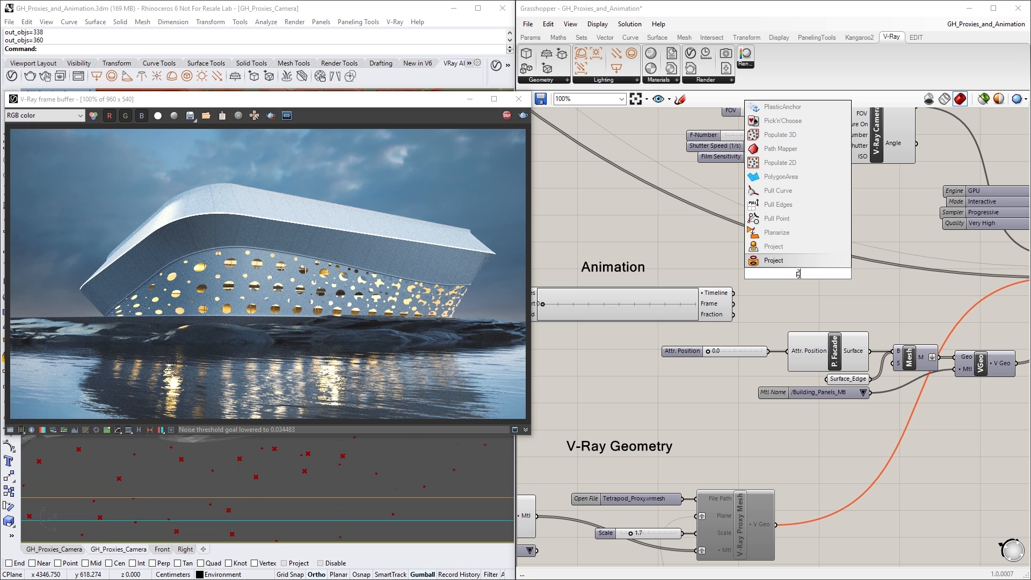
pyautogui.write('anel')
pyautogui.press('Return')
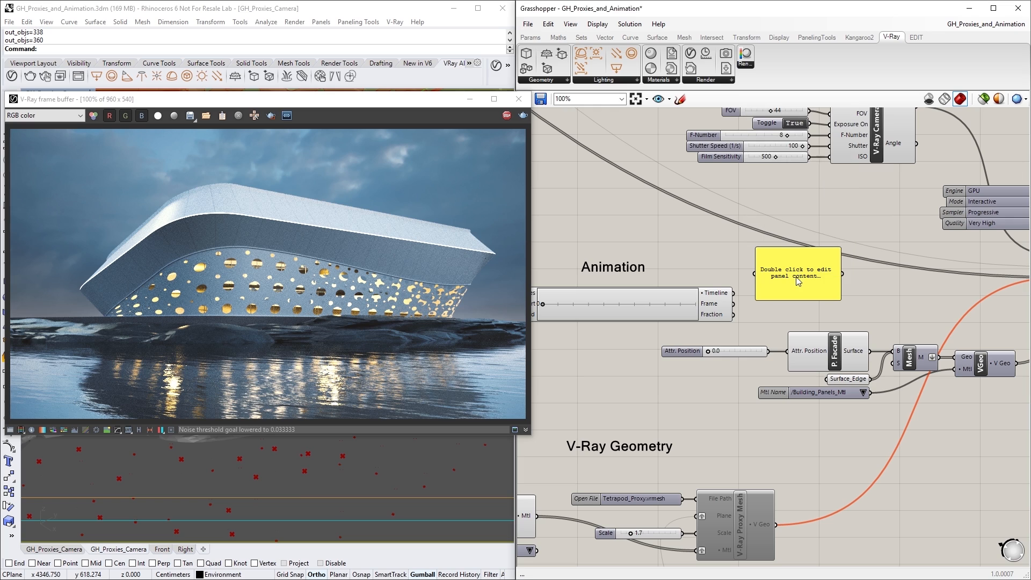
pyautogui.moveTo(811, 277); pyautogui.dragTo(820, 269)
pyautogui.click(803, 301)
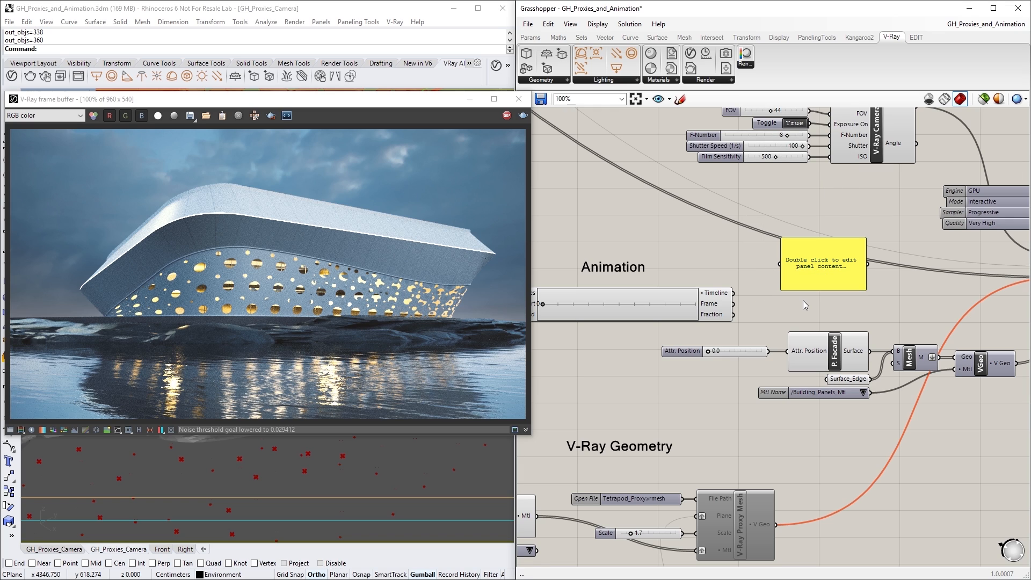
pyautogui.moveTo(733, 304); pyautogui.dragTo(771, 260)
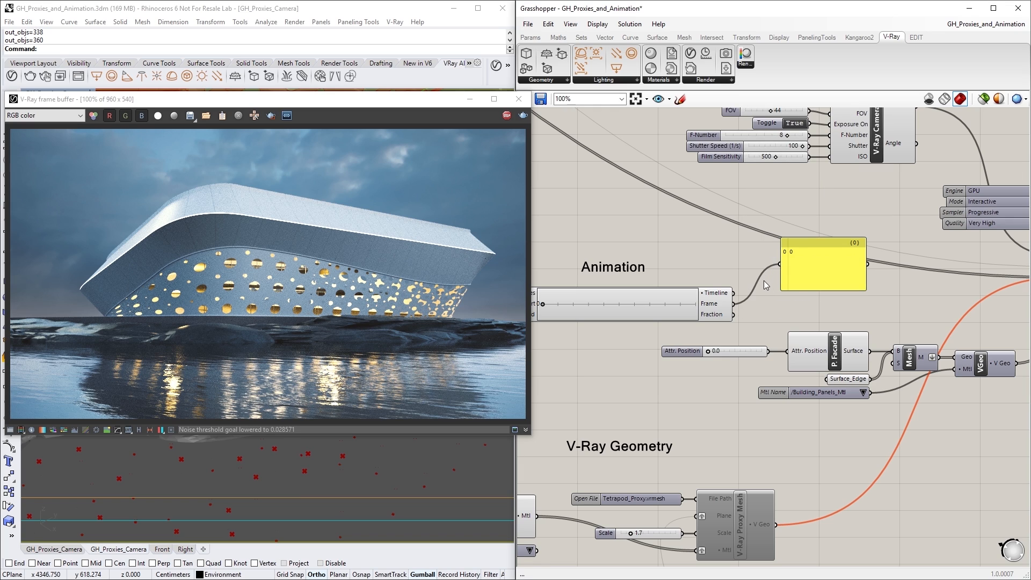
# Scrub the timeline forward to its end to check the Frame output in the panel.
pyautogui.moveTo(758, 294); pyautogui.dragTo(794, 295, button='right')
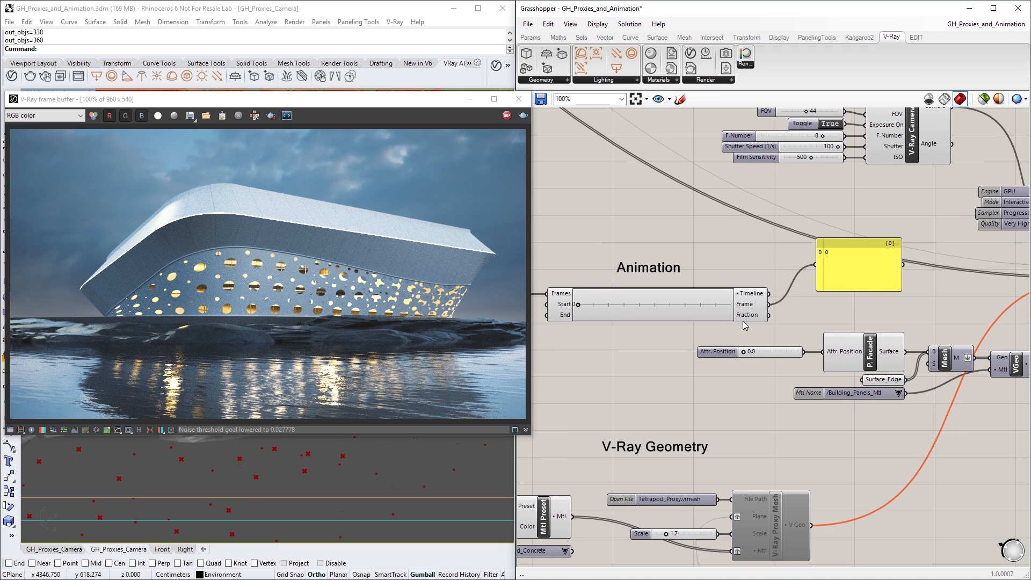
pyautogui.moveTo(579, 304); pyautogui.dragTo(676, 304)
pyautogui.moveTo(703, 305); pyautogui.dragTo(731, 304)
# Connect the timeline's Fraction output to the panel and scrub the timeline back to the start.
pyautogui.moveTo(769, 315); pyautogui.dragTo(816, 264)
pyautogui.moveTo(731, 307); pyautogui.dragTo(656, 309)
pyautogui.moveTo(636, 308); pyautogui.dragTo(575, 308)
# Delete the panel connected to the timeline.
pyautogui.click(826, 290)
pyautogui.press('Delete')
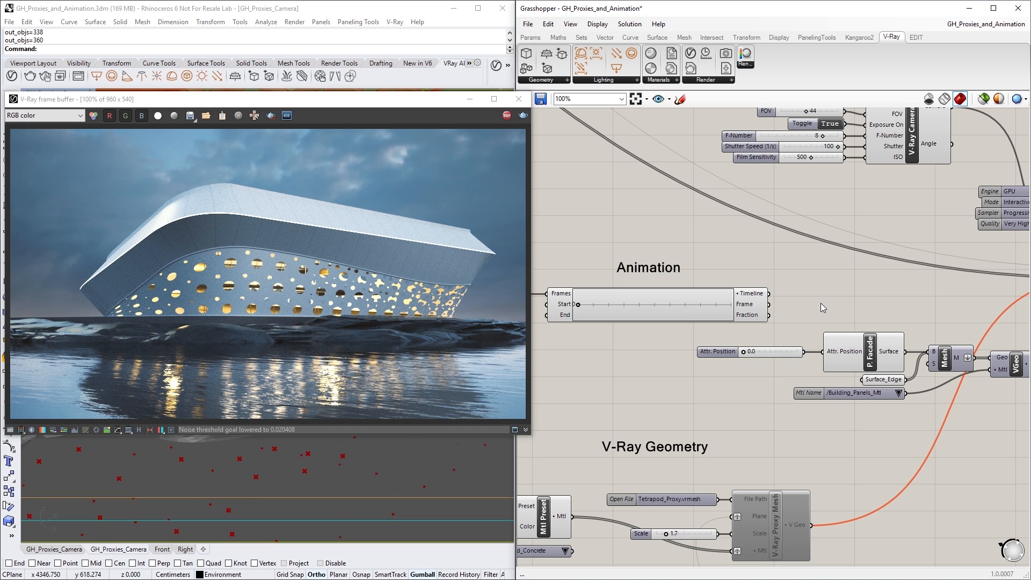
# Connect the timeline's Fraction output to the P. Facade component's Attr. Position input in place of the slider.
pyautogui.click(830, 364)
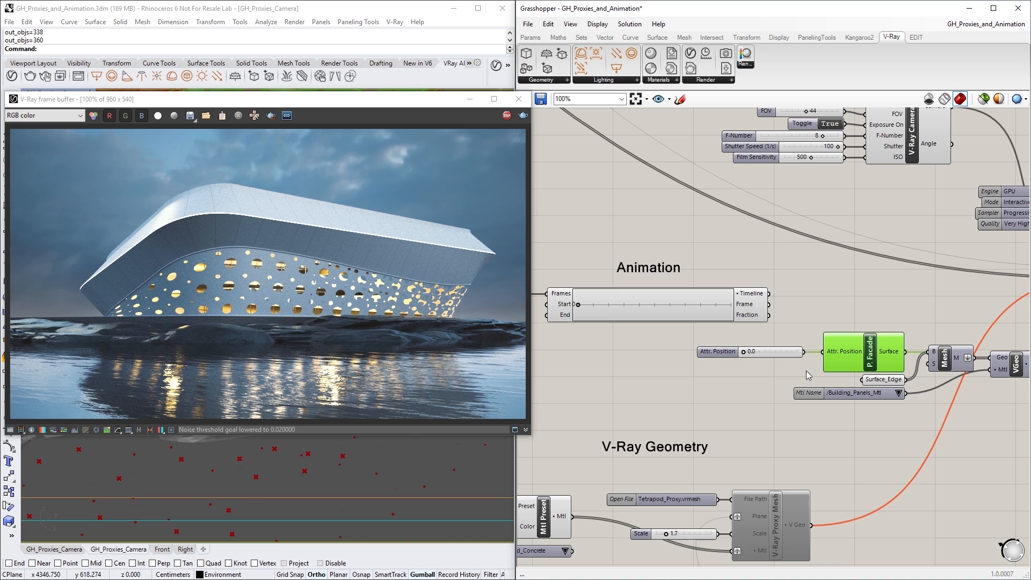
pyautogui.click(807, 370)
pyautogui.moveTo(769, 316); pyautogui.dragTo(819, 352)
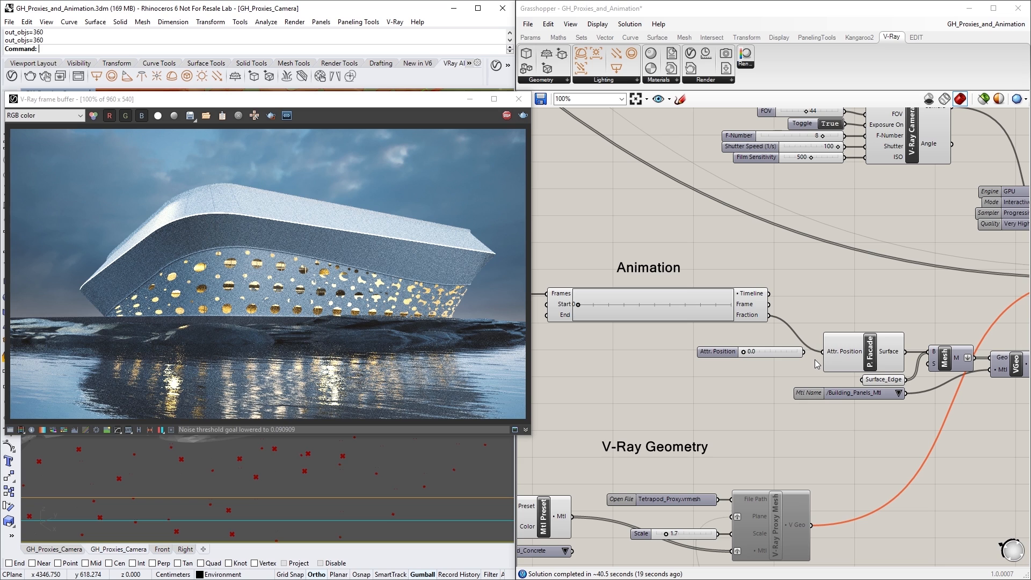
# Move the timeline's current frame to 168.
pyautogui.click(687, 305)
pyautogui.click(685, 304)
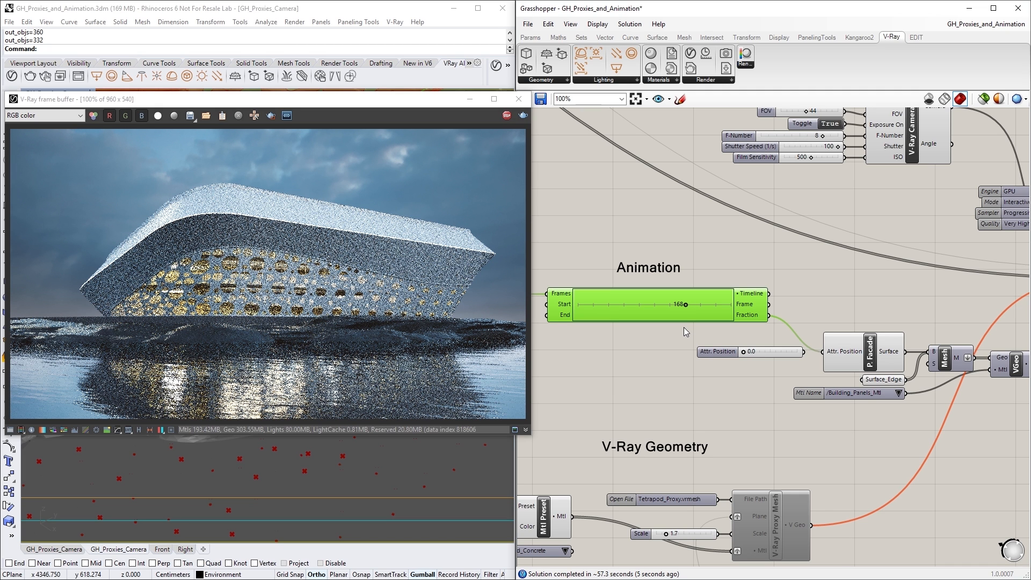
pyautogui.click(684, 327)
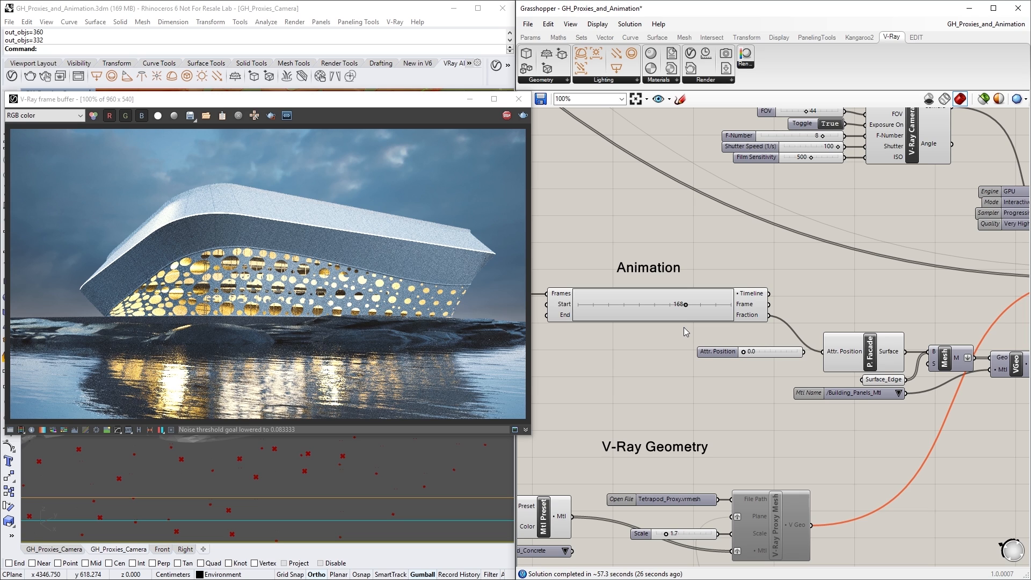
# Stop the interactive rendering and connect the timeline's Timeline output to the Render component's Timeline input.
pyautogui.click(506, 119)
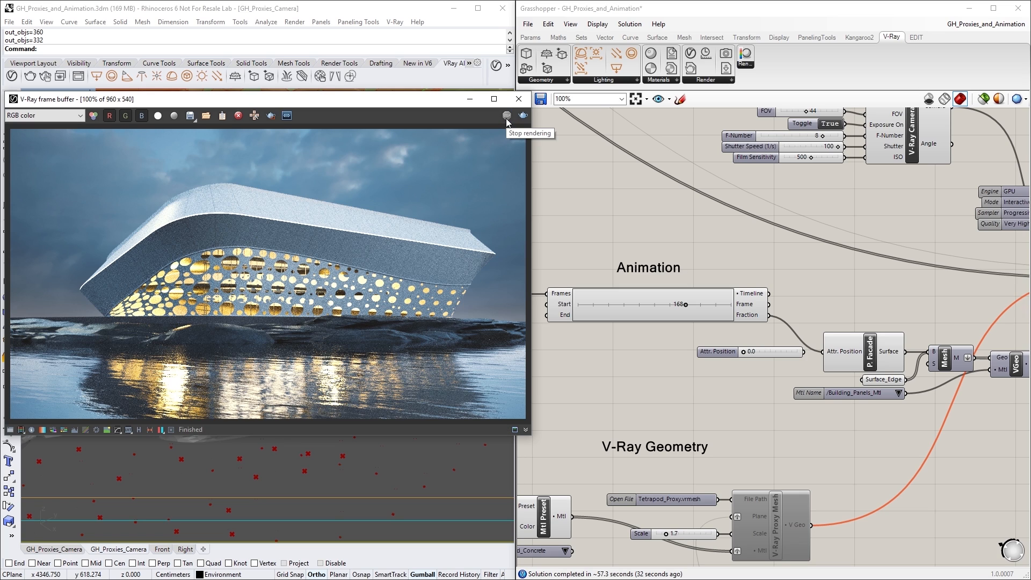
pyautogui.click(674, 380)
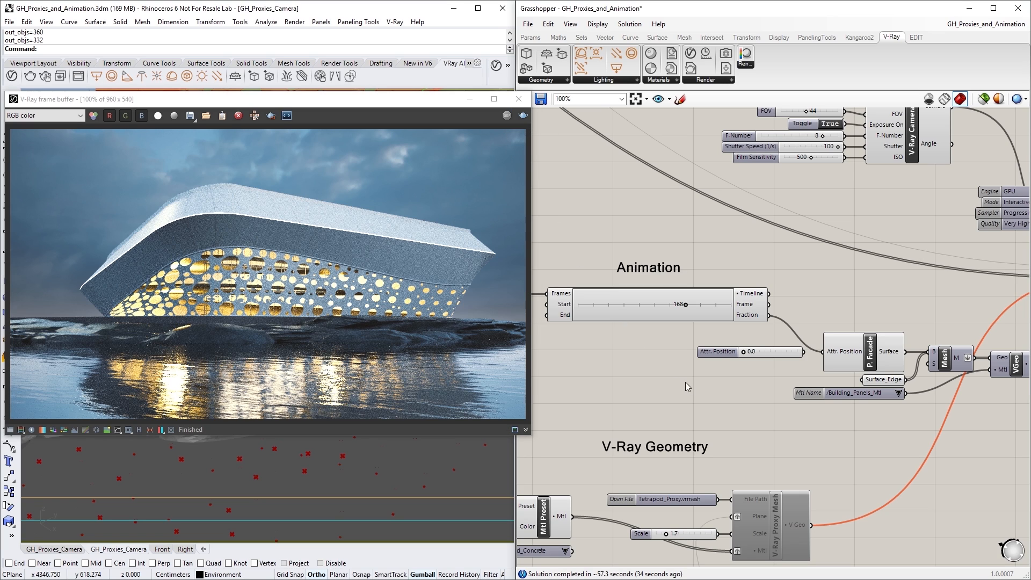
pyautogui.moveTo(869, 324); pyautogui.dragTo(721, 343, button='right')
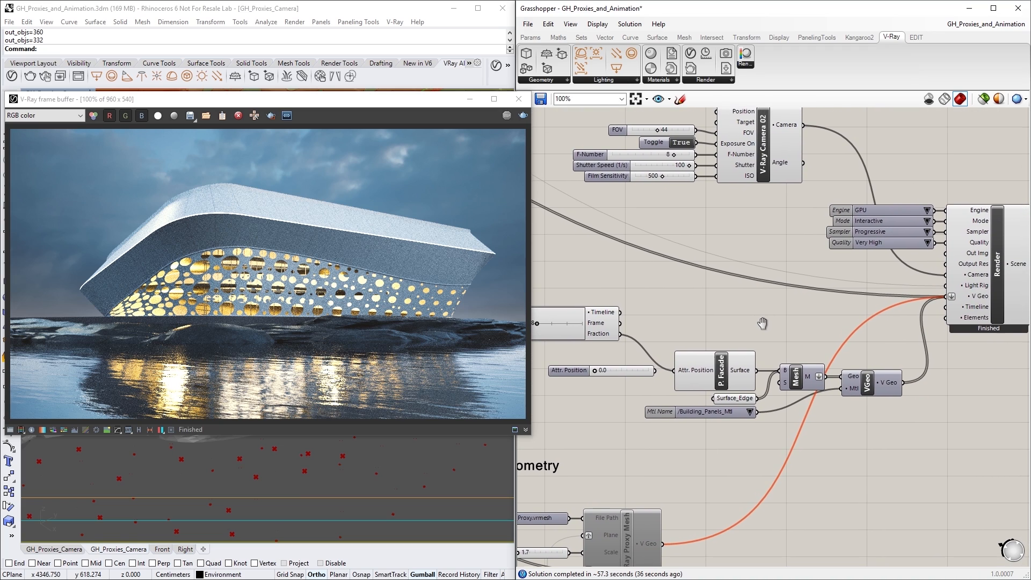
pyautogui.moveTo(623, 317); pyautogui.dragTo(946, 307)
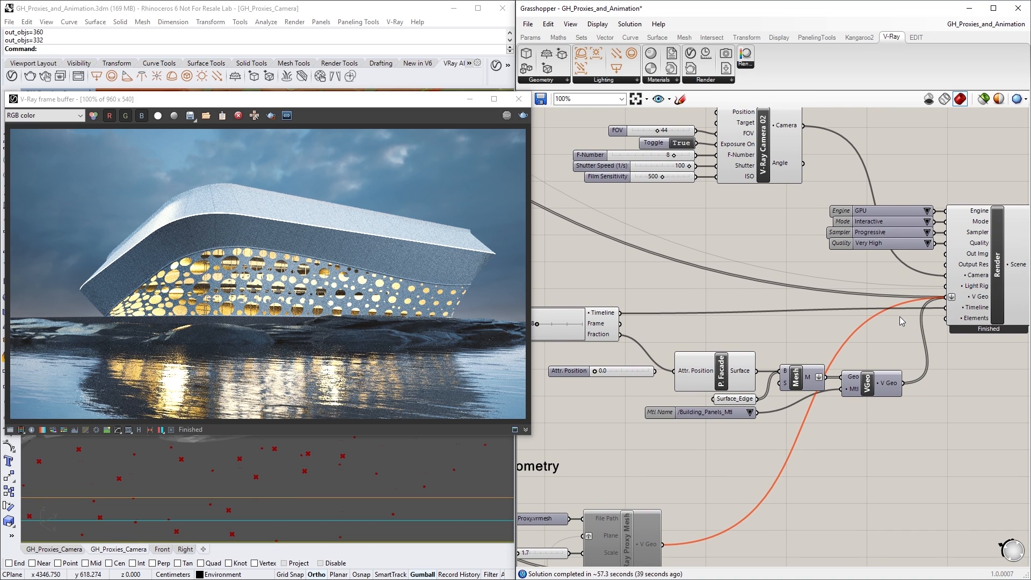
# Set the Render component's Mode to Production and its Sampler to Bucket.
pyautogui.moveTo(904, 315); pyautogui.dragTo(753, 364, button='right')
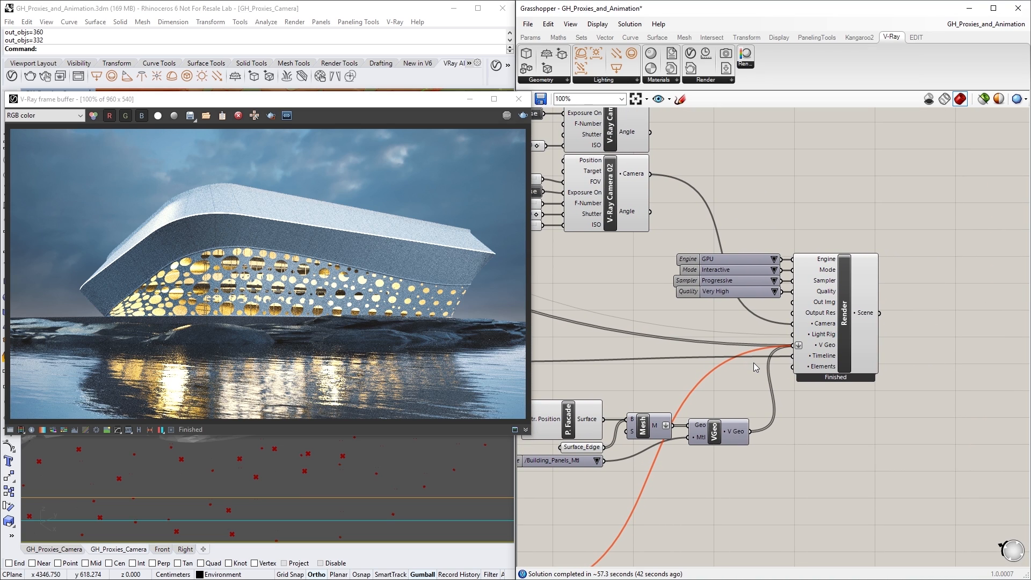
pyautogui.click(775, 271)
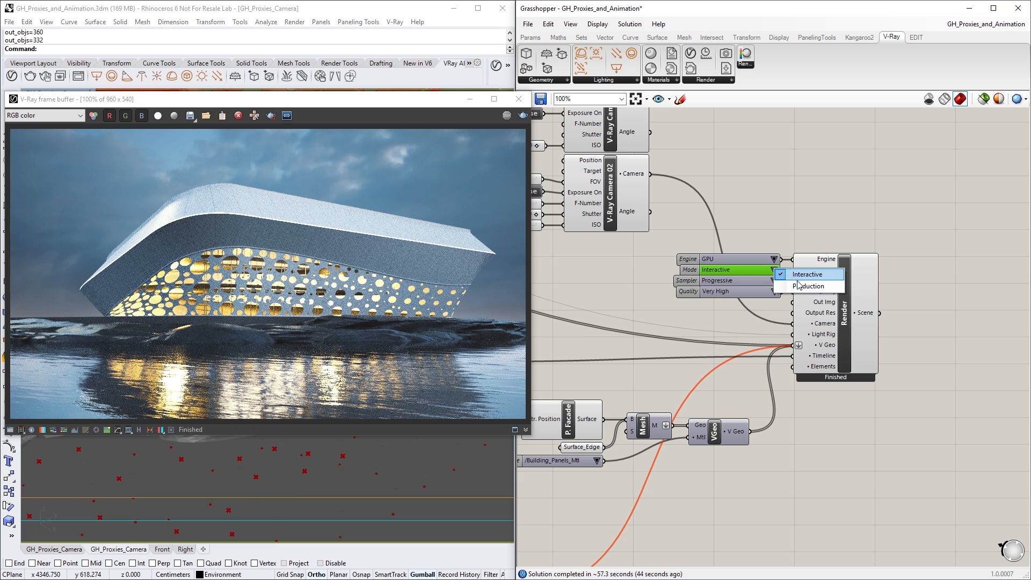
pyautogui.click(778, 286)
pyautogui.click(774, 281)
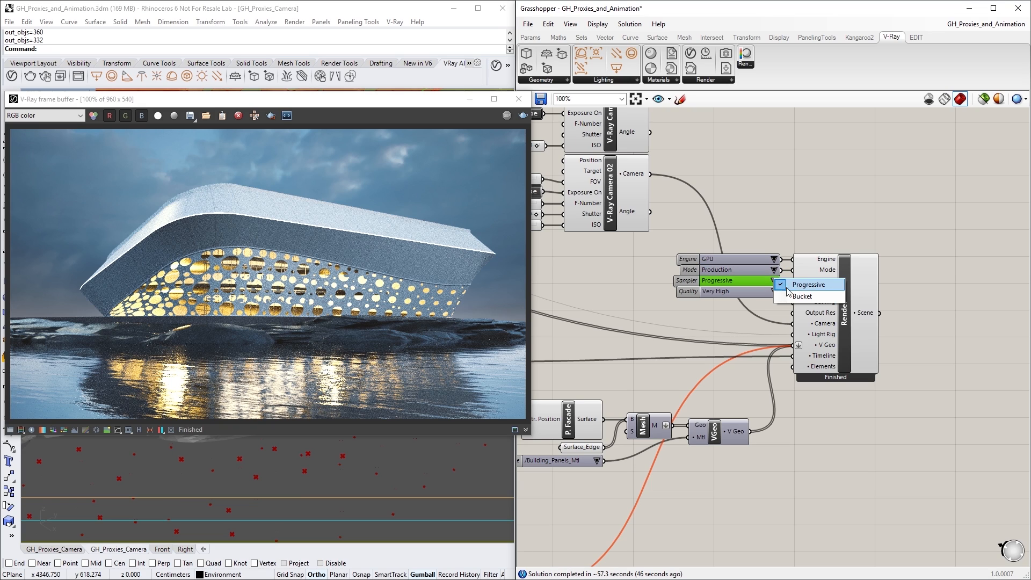
pyautogui.click(798, 294)
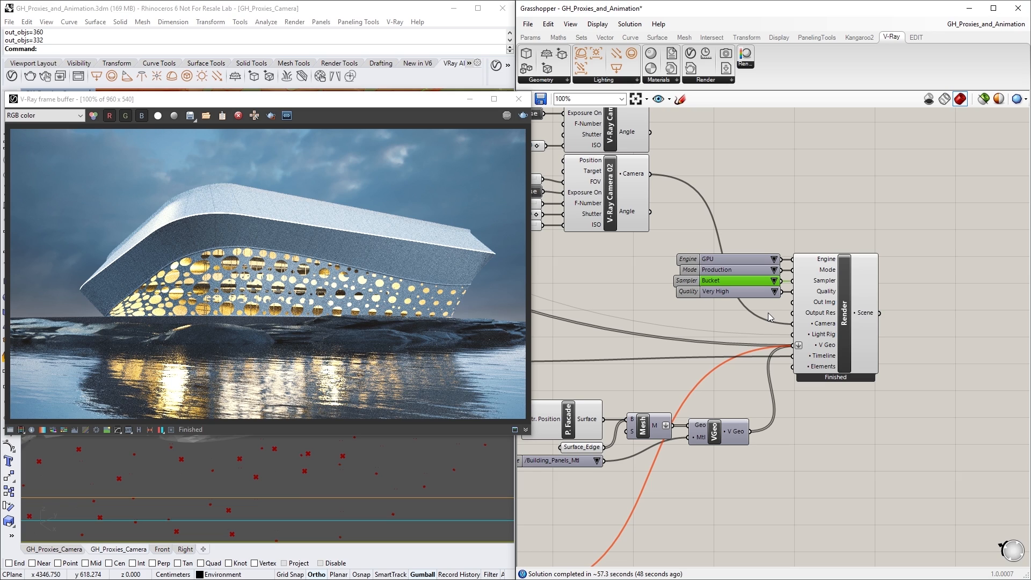
# Extract the Render component's Out Img input as a separate connected parameter.
pyautogui.rightClick(826, 303)
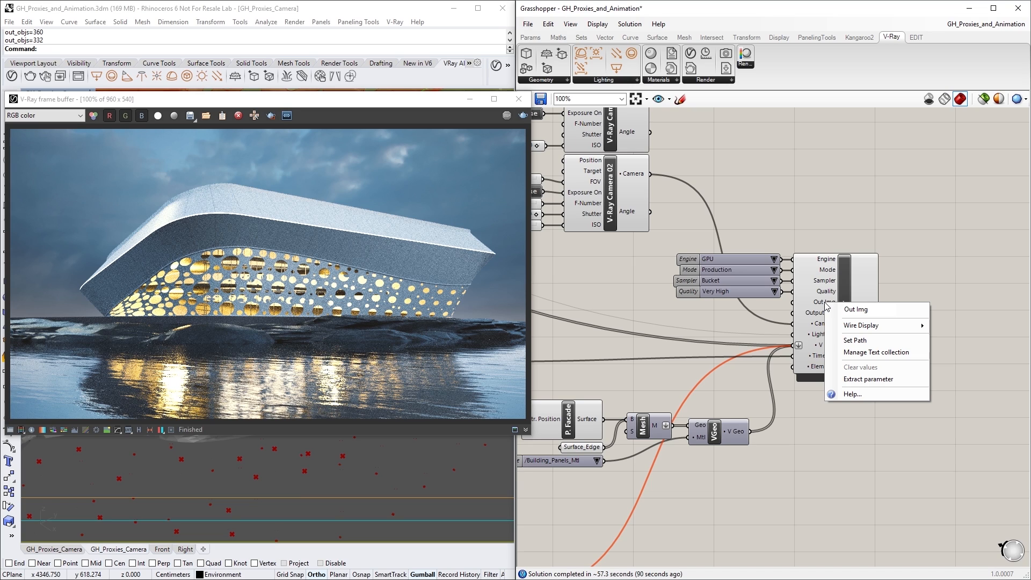
pyautogui.click(850, 379)
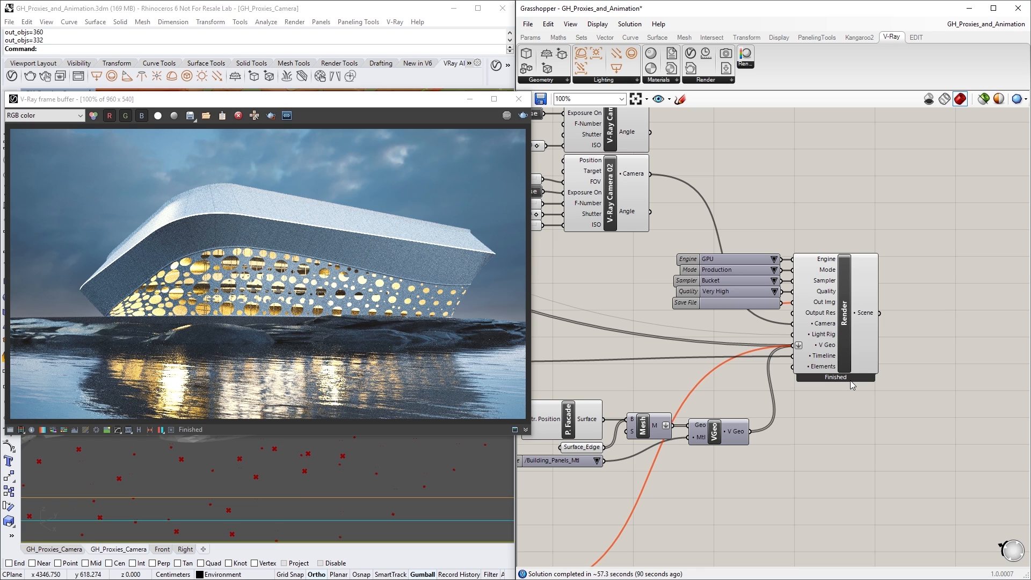
# Set the Save File output to a JPEG named Facade_Animation in the Animation Sequence folder and start Render Animation on the Render component.
pyautogui.click(758, 306)
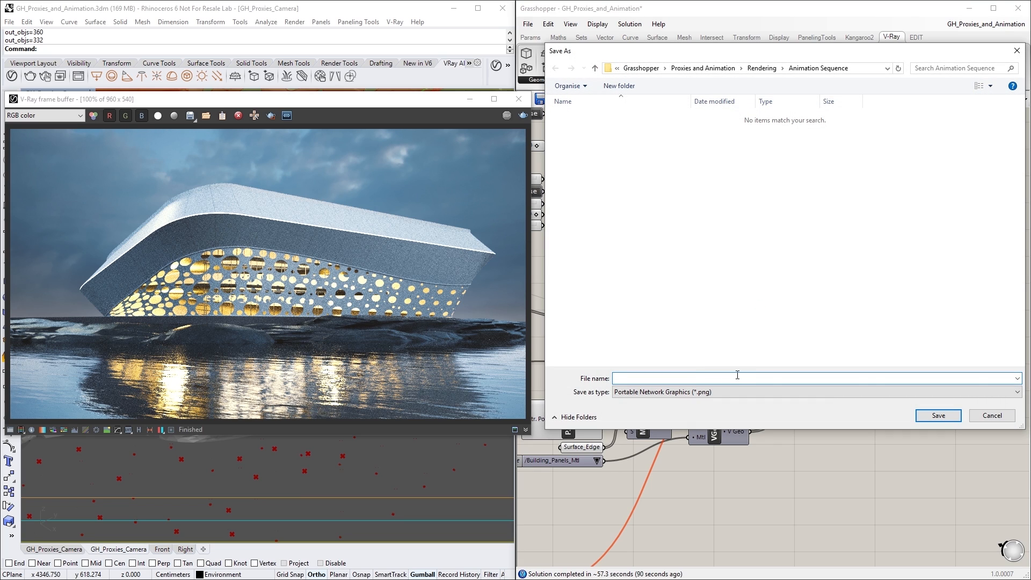
pyautogui.write('Facade_Animation')
pyautogui.click(742, 388)
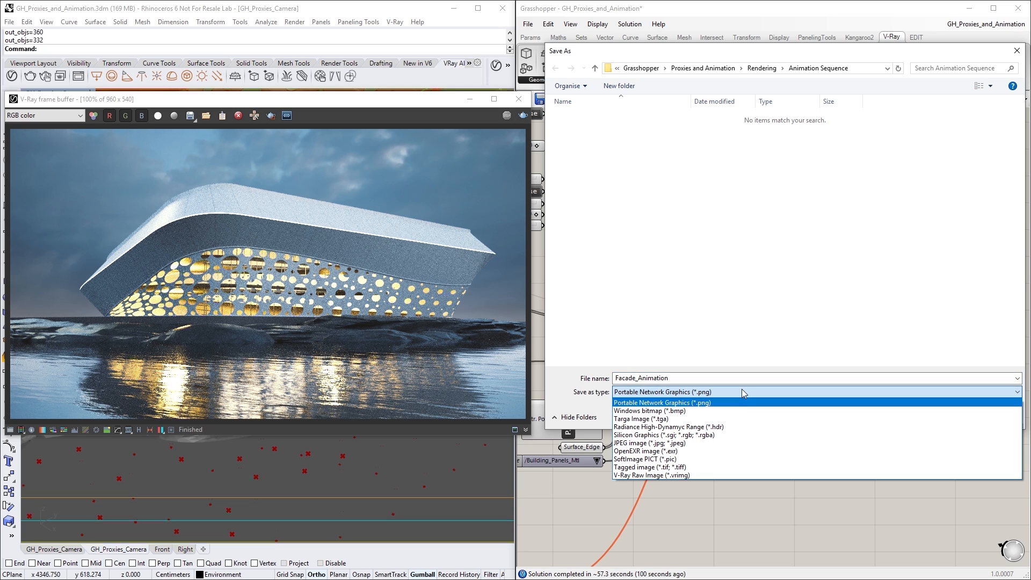
pyautogui.click(719, 439)
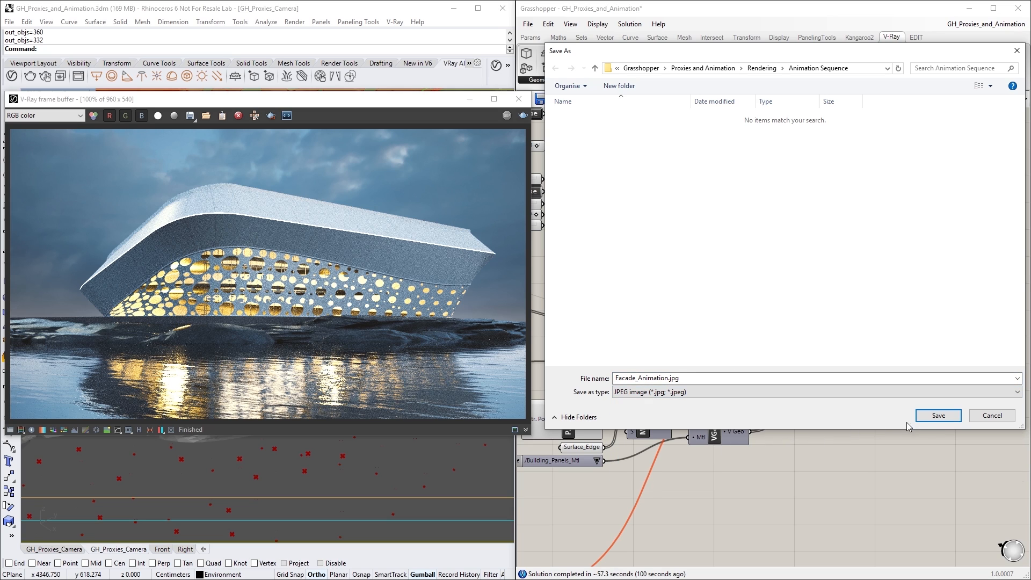
pyautogui.click(937, 416)
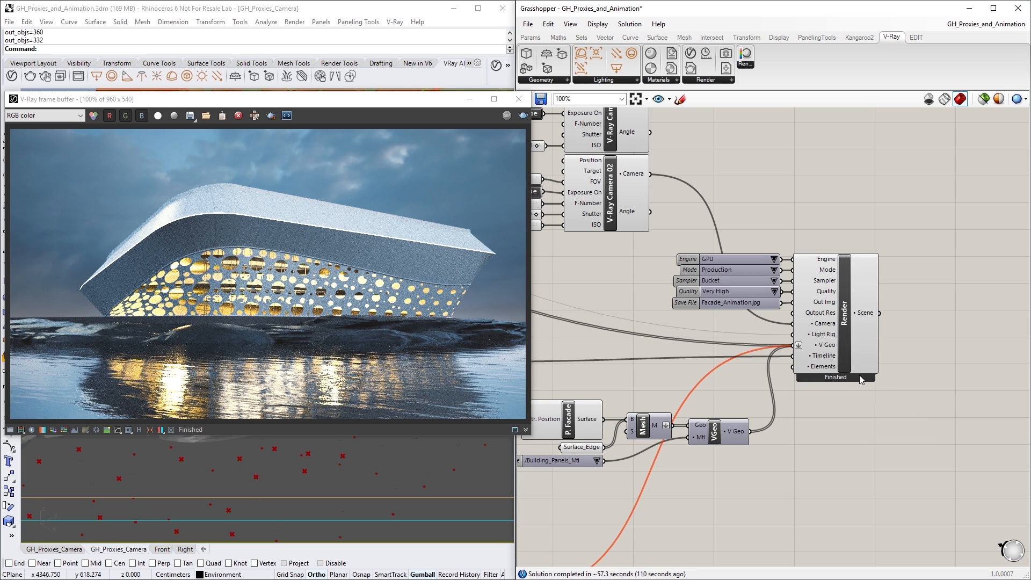
pyautogui.rightClick(846, 354)
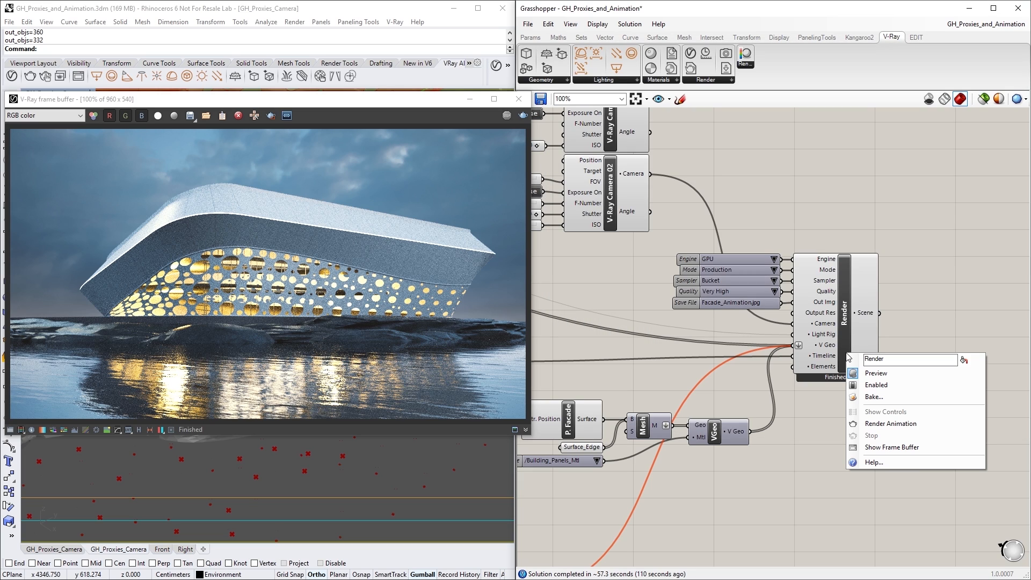
pyautogui.click(890, 424)
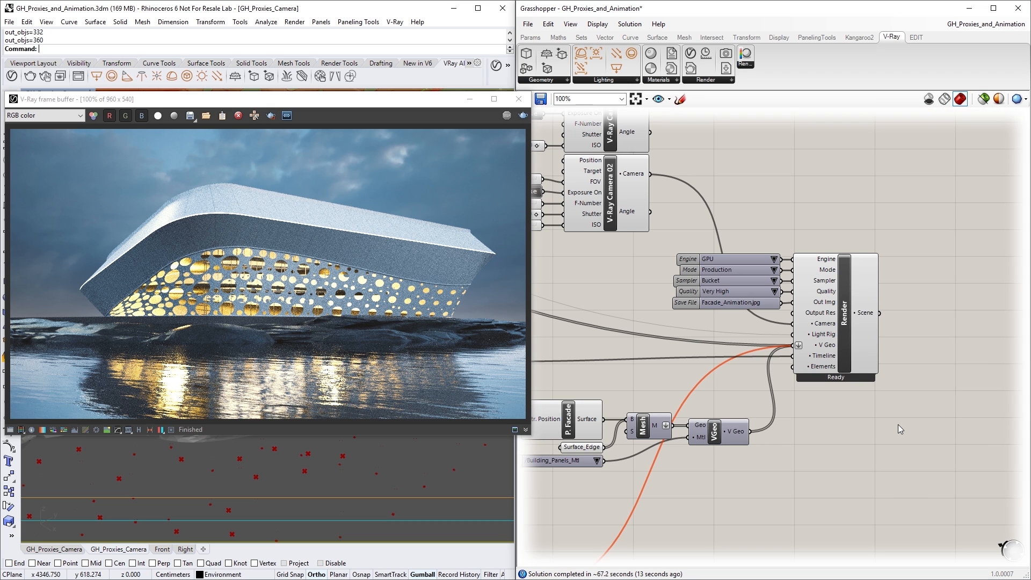
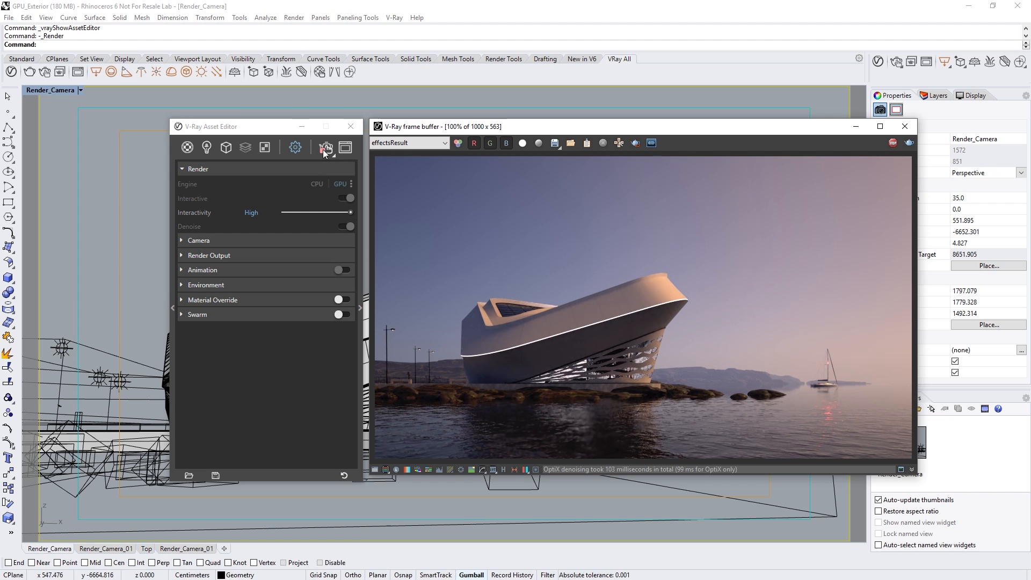
# Enable the Interior_Lamps light in the GPU_Exterior scene and close the V-Ray Asset Editor.
pyautogui.click(207, 148)
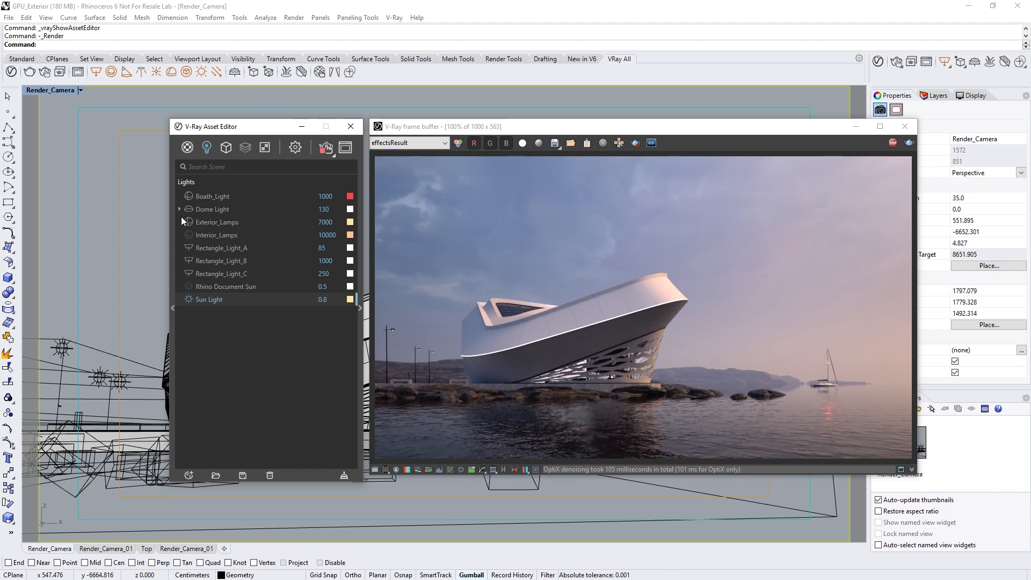
pyautogui.click(192, 234)
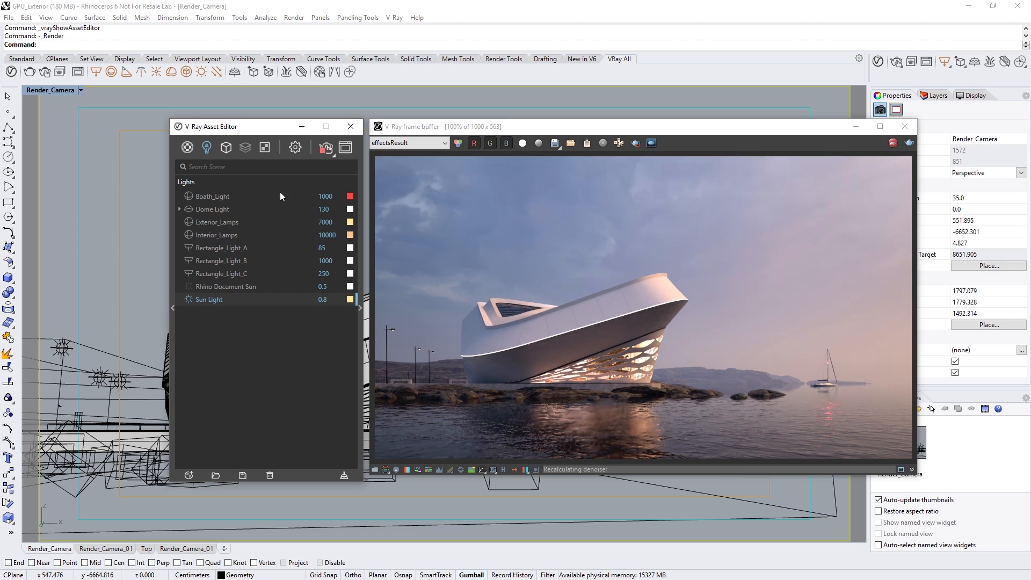
pyautogui.click(351, 127)
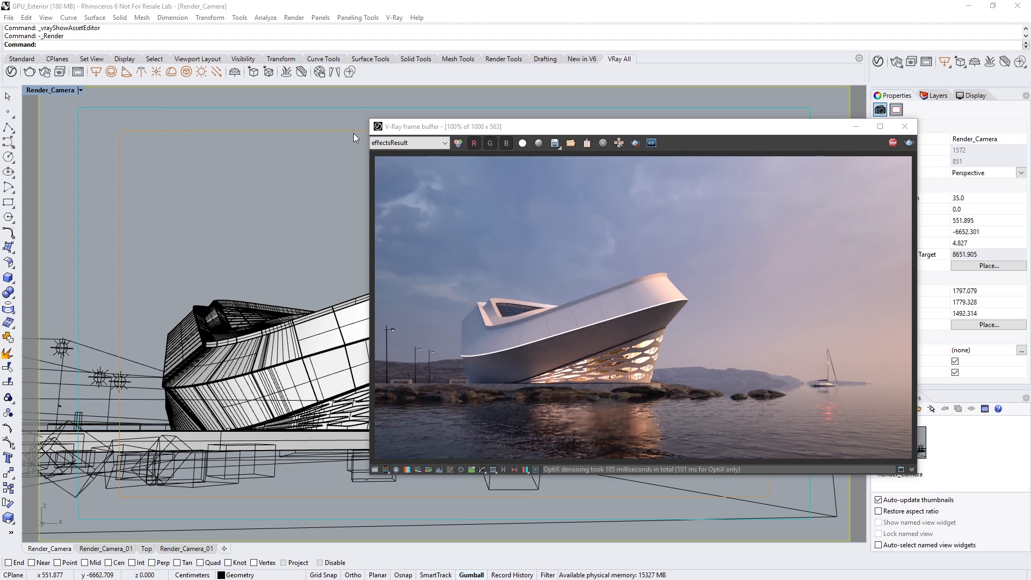
# Restore the Render_Camera view after a closer look at the facade, and end the interactive render session.
pyautogui.moveTo(411, 128); pyautogui.dragTo(66, 124)
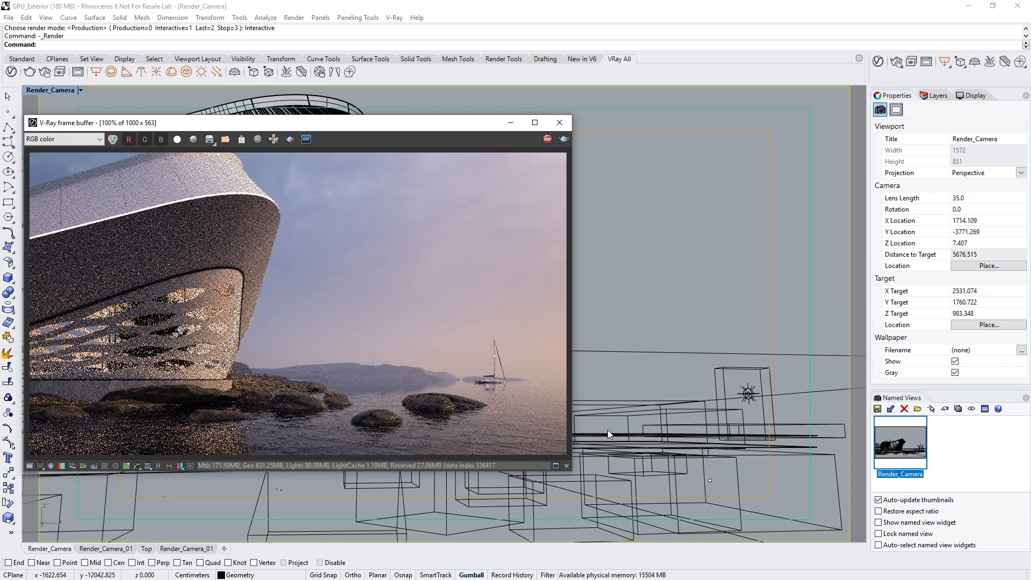
pyautogui.keyDown('shift'); pyautogui.moveTo(608, 430); pyautogui.dragTo(657, 460, button='right'); pyautogui.keyUp('shift')
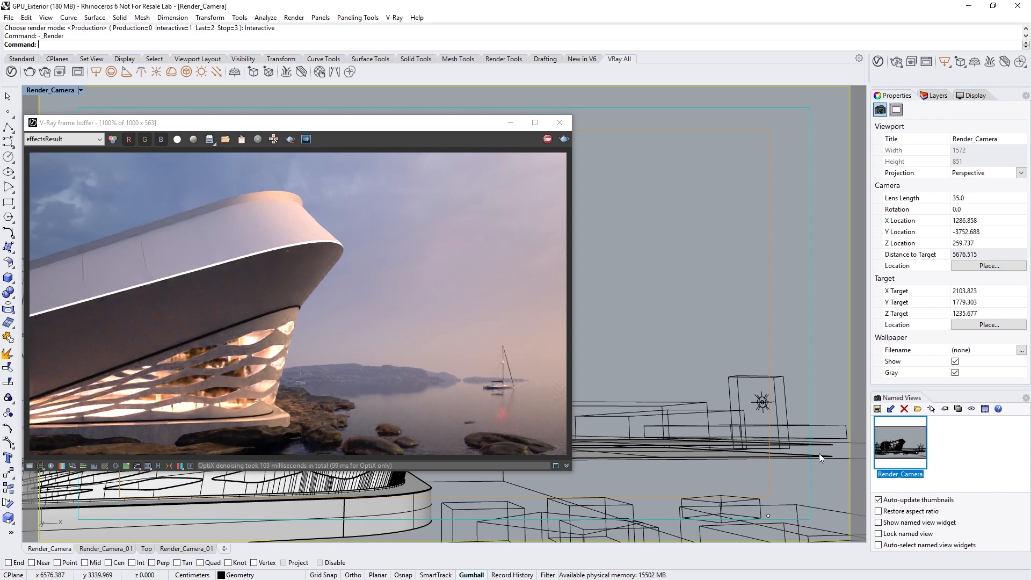
pyautogui.doubleClick(906, 455)
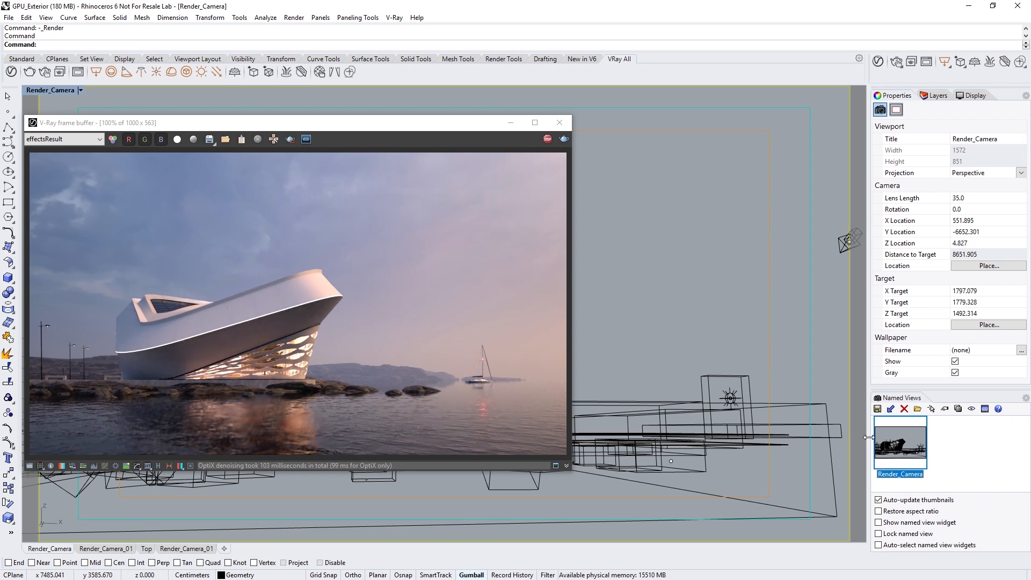
pyautogui.click(546, 139)
pyautogui.click(561, 124)
# Examine the rectangle lights and geometry around the building from an aerial view, returning to the Render_Camera named view.
pyautogui.moveTo(668, 211); pyautogui.dragTo(469, 284, button='right')
pyautogui.scroll(-10, 468, 284)
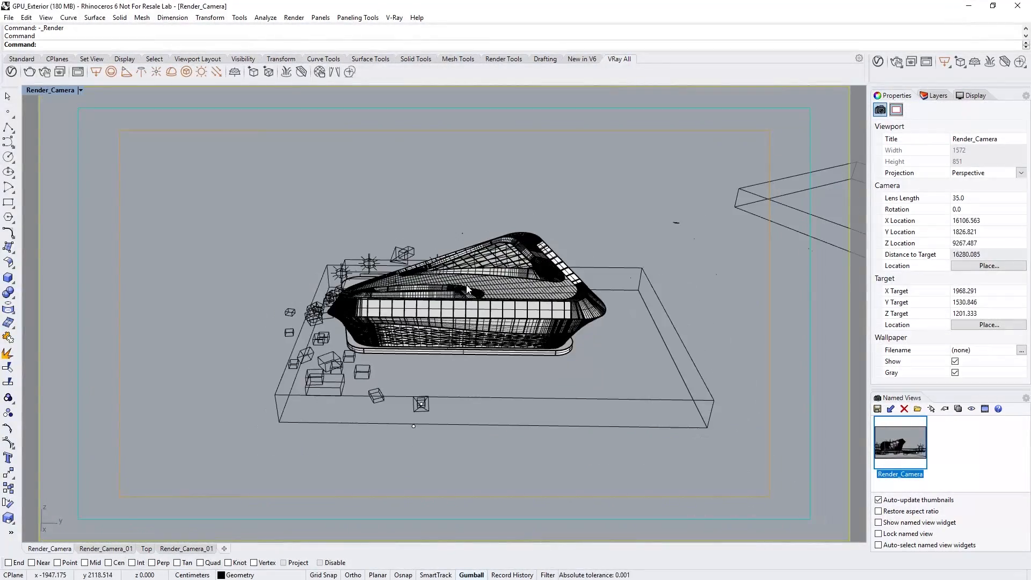
pyautogui.keyDown('shift'); pyautogui.moveTo(658, 303); pyautogui.dragTo(572, 324, button='right'); pyautogui.keyUp('shift')
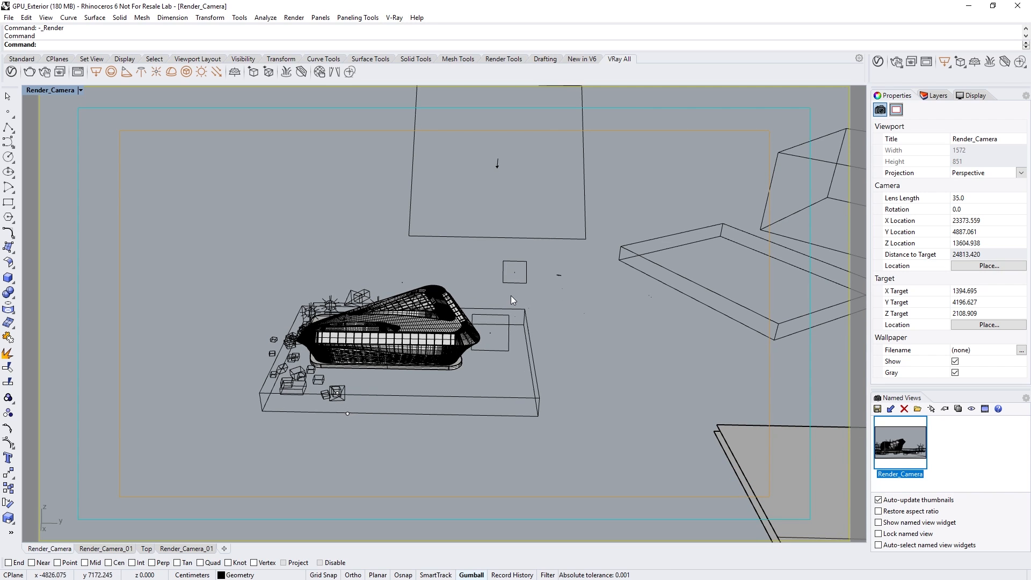
pyautogui.moveTo(482, 397); pyautogui.dragTo(558, 413, button='right')
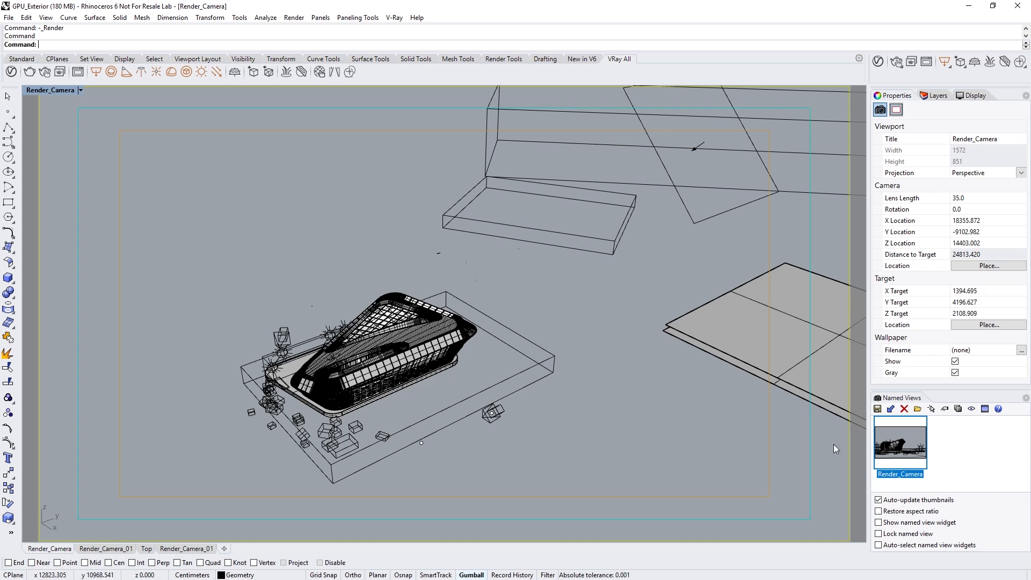
pyautogui.doubleClick(899, 444)
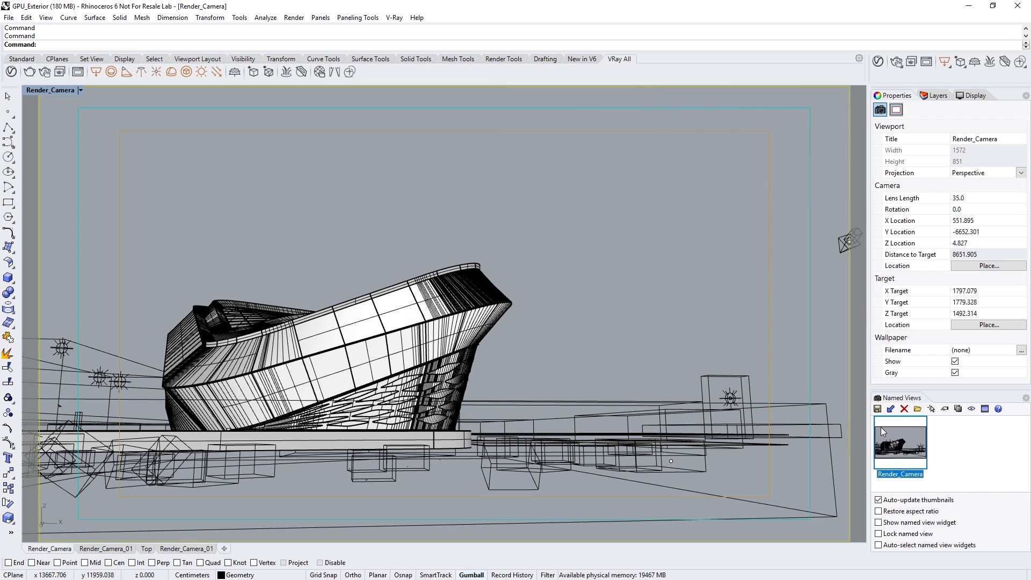
# Change the Volumetric Environment type to Environment Fog in the V-Ray render settings.
pyautogui.click(878, 62)
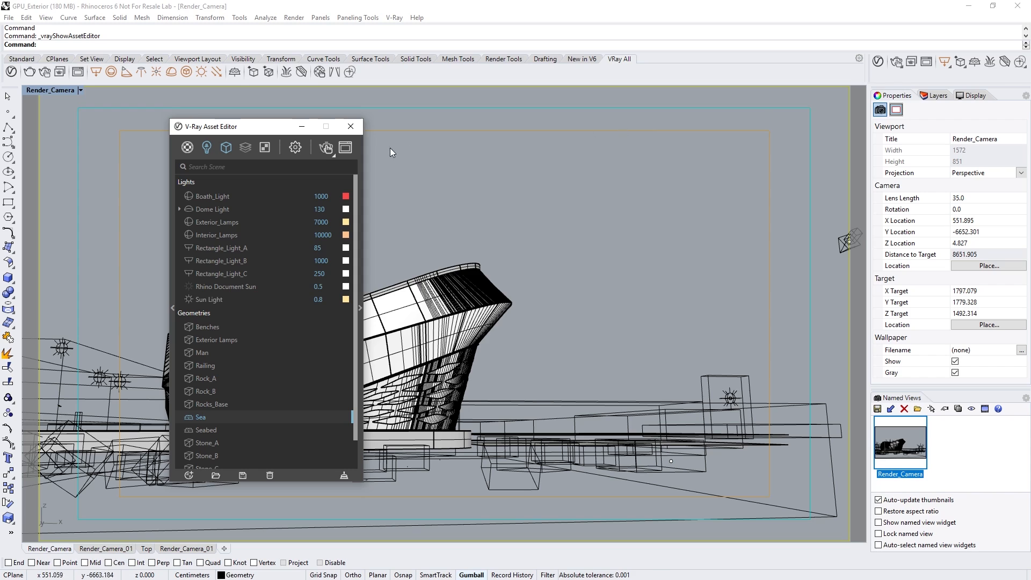
pyautogui.click(297, 150)
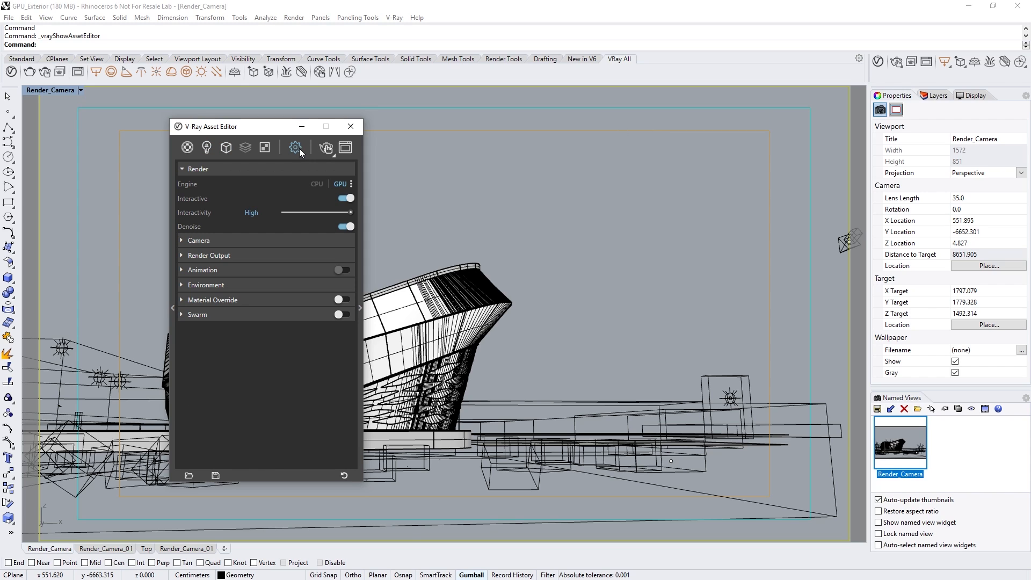
pyautogui.click(359, 223)
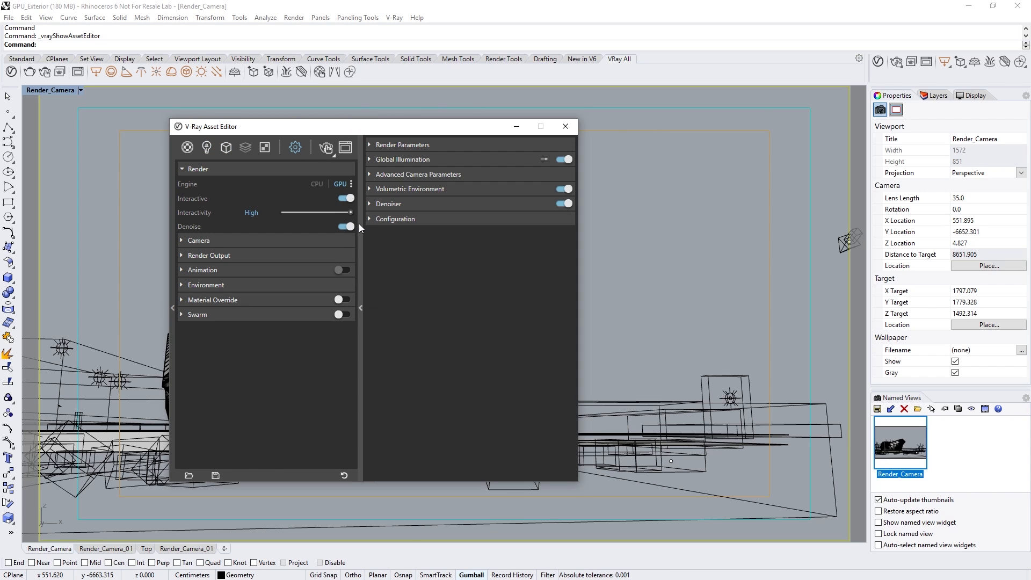
pyautogui.click(387, 189)
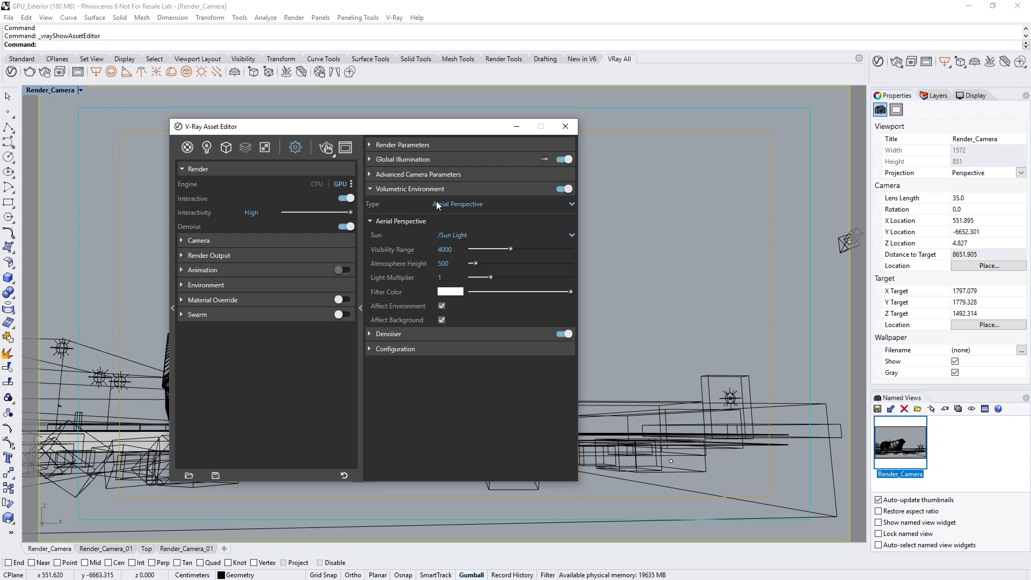
pyautogui.click(571, 204)
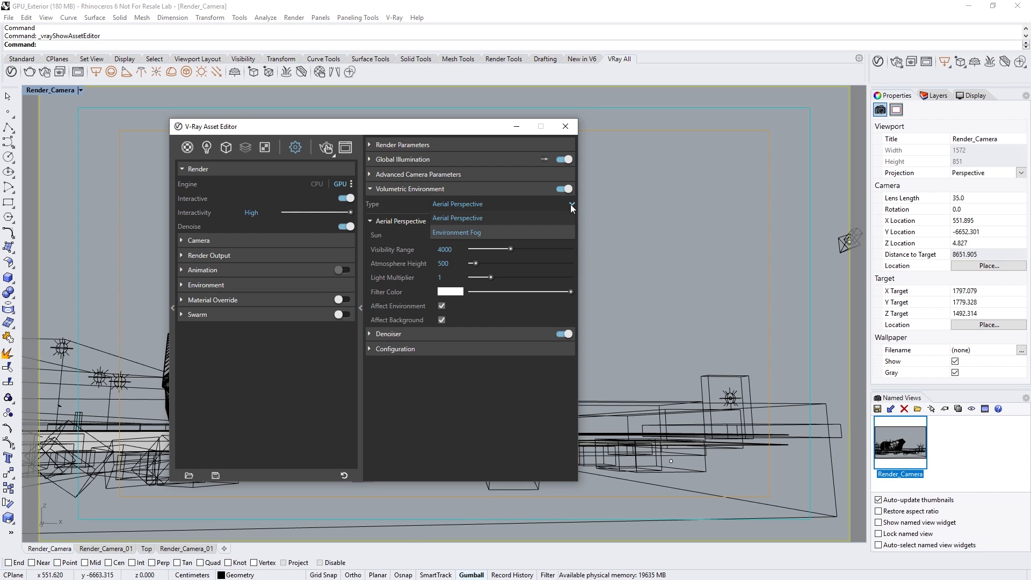
pyautogui.click(565, 232)
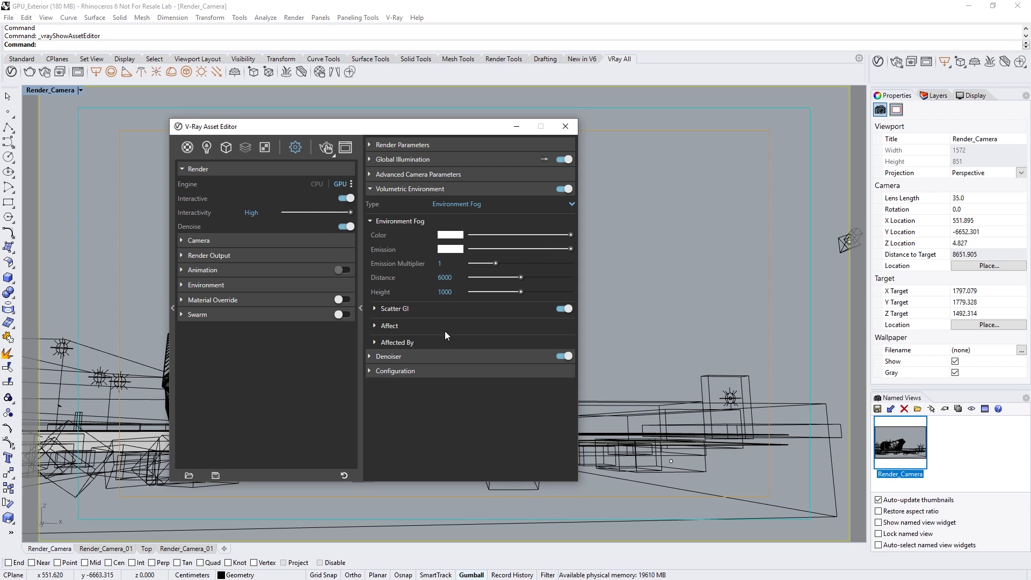
# Select Rectangle_Light_A, Rectangle_Light_B and Rectangle_Light_C as the lights that affect the environment fog.
pyautogui.click(398, 343)
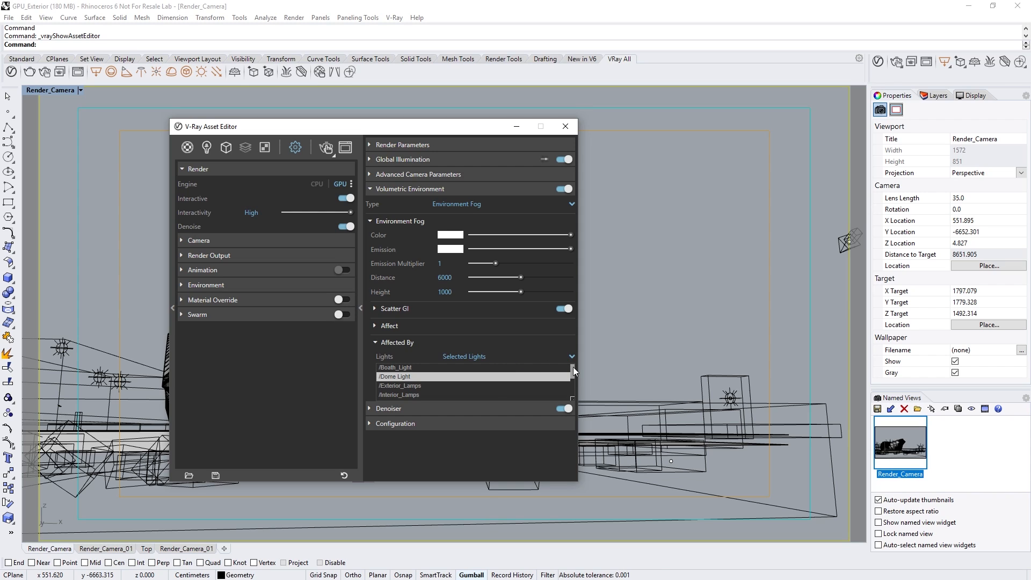
pyautogui.moveTo(572, 366); pyautogui.dragTo(575, 380)
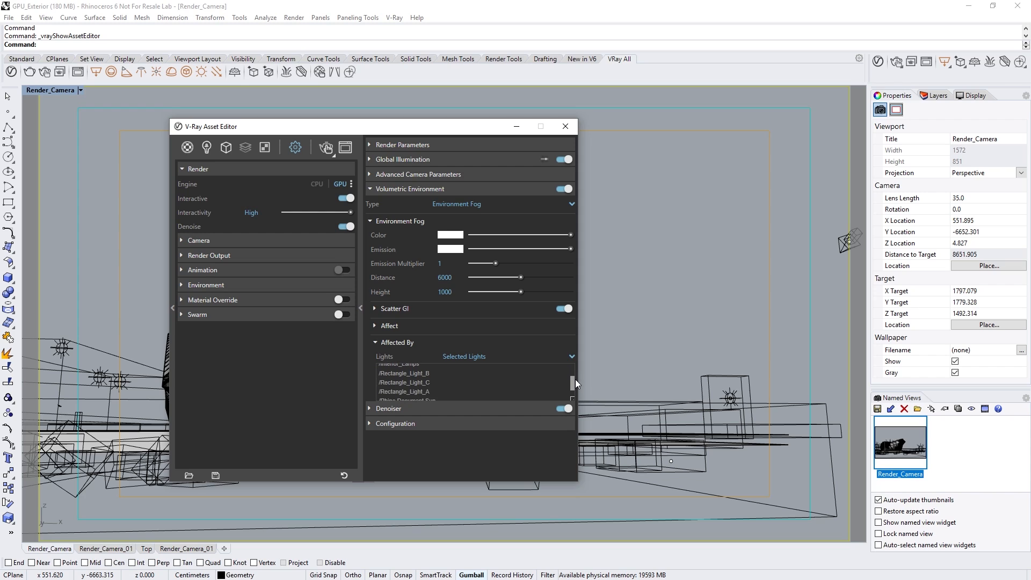
pyautogui.moveTo(421, 374); pyautogui.dragTo(427, 393)
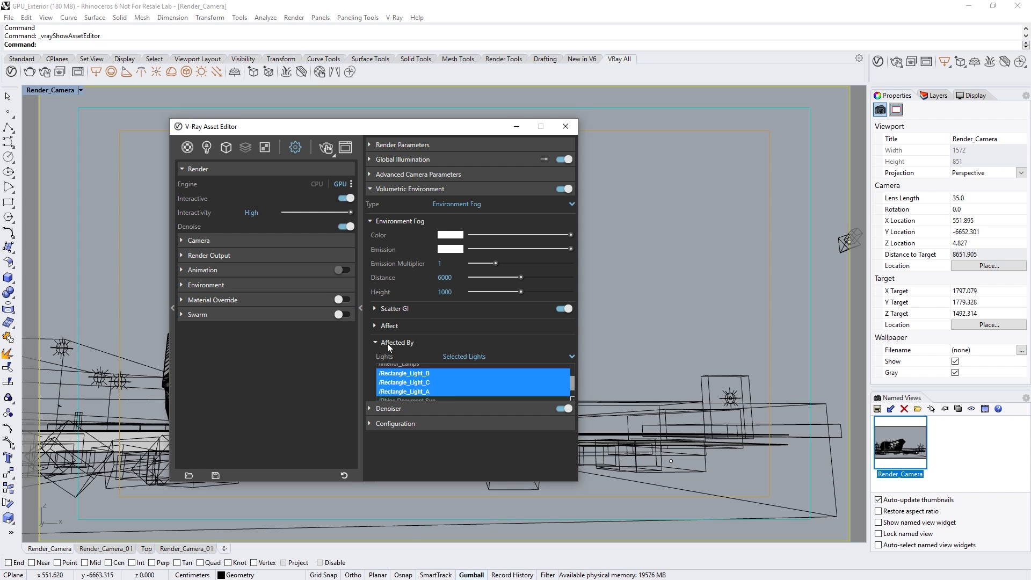
pyautogui.click(387, 343)
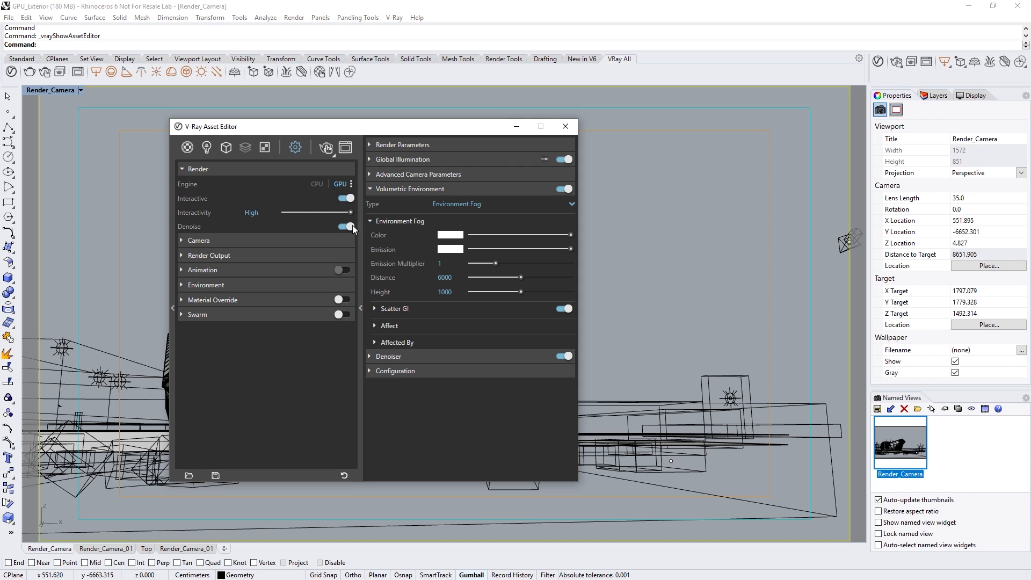
# Show the frame buffer beside the Asset Editor and start the interactive render with the fog.
pyautogui.click(347, 152)
pyautogui.moveTo(297, 126); pyautogui.dragTo(169, 126)
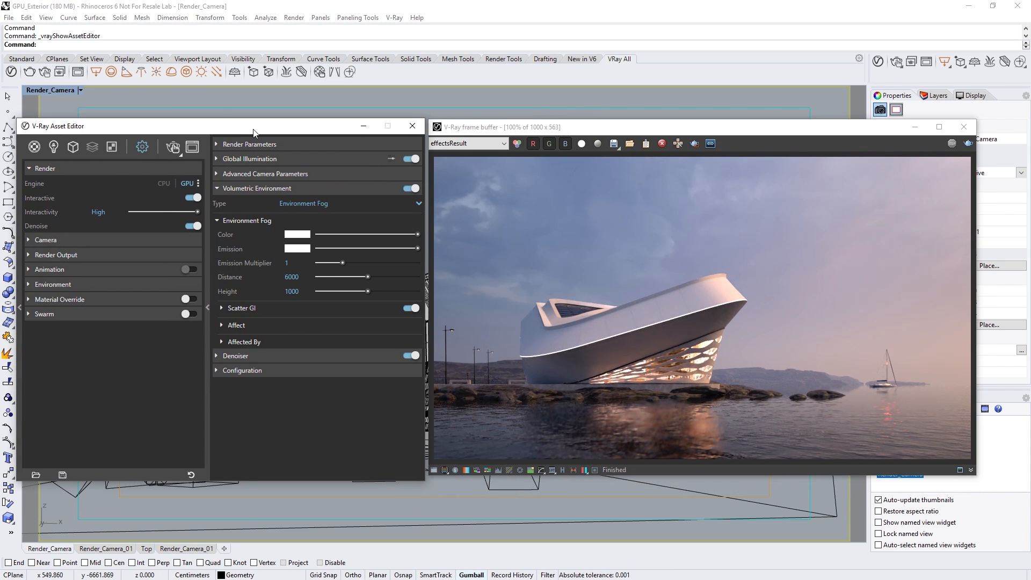
pyautogui.click(174, 147)
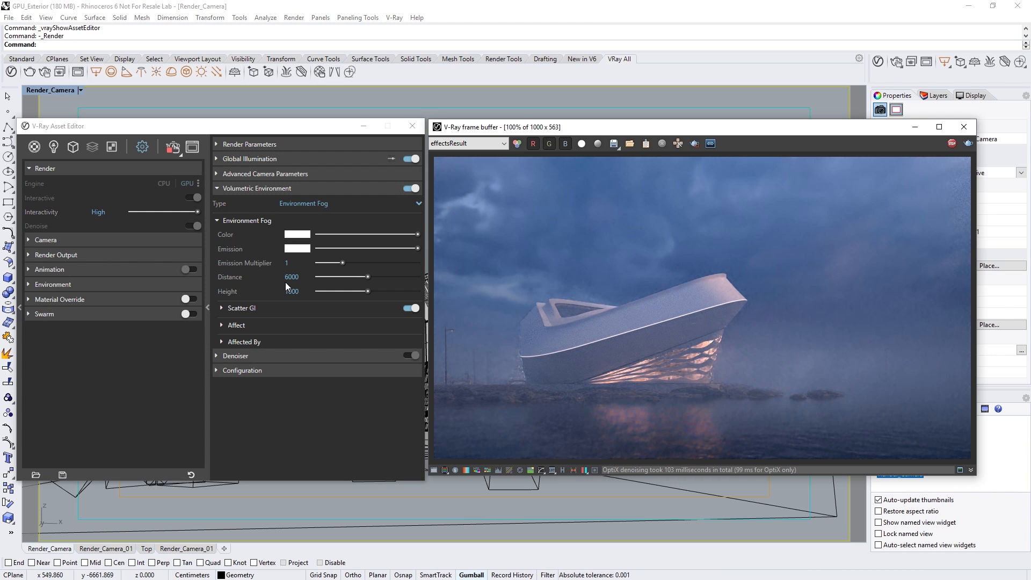
# Set the environment fog's Height to 10000 and its Distance to 60000.
pyautogui.click(305, 291)
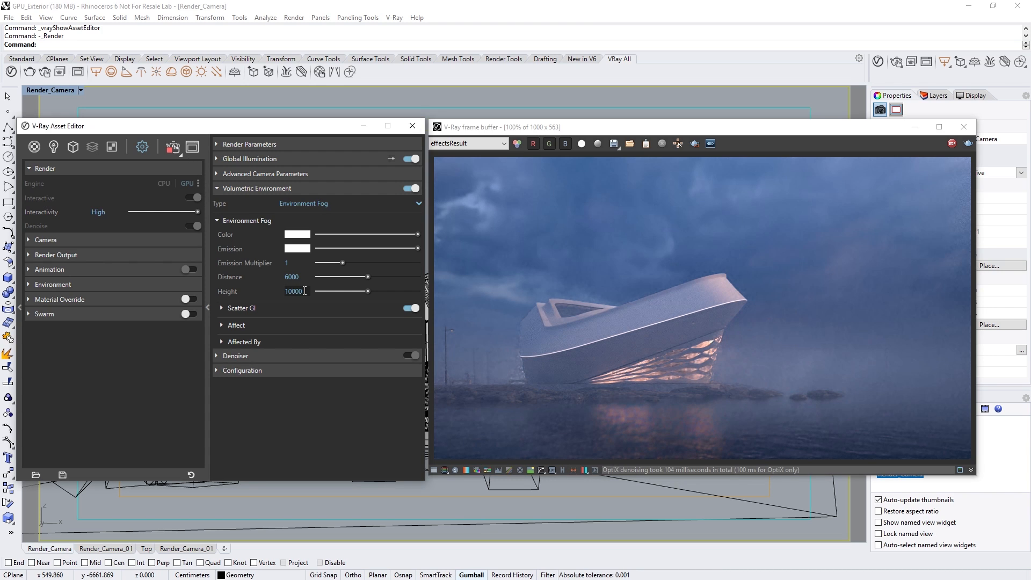
pyautogui.press('Return')
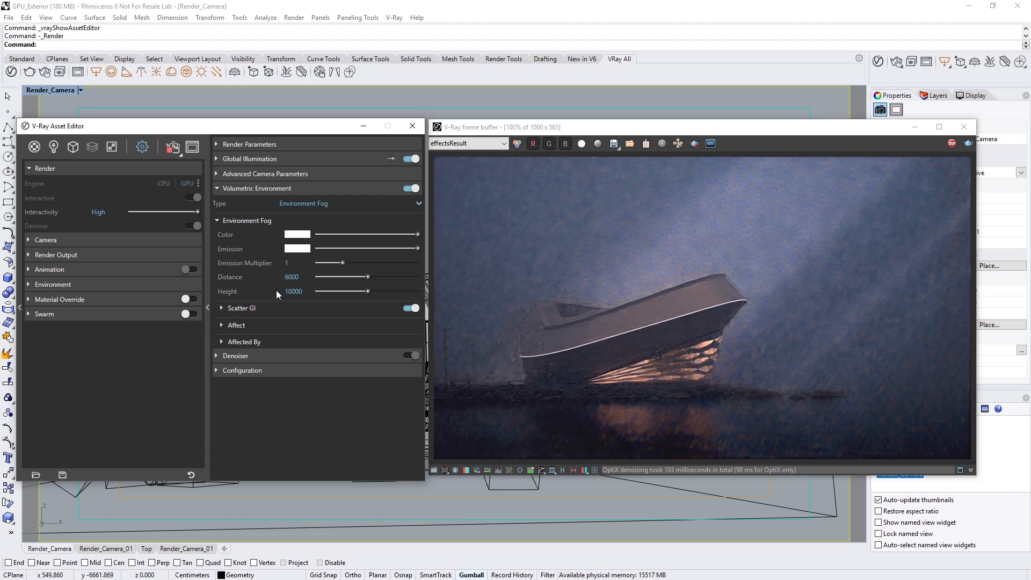
pyautogui.write('0')
pyautogui.press('Return')
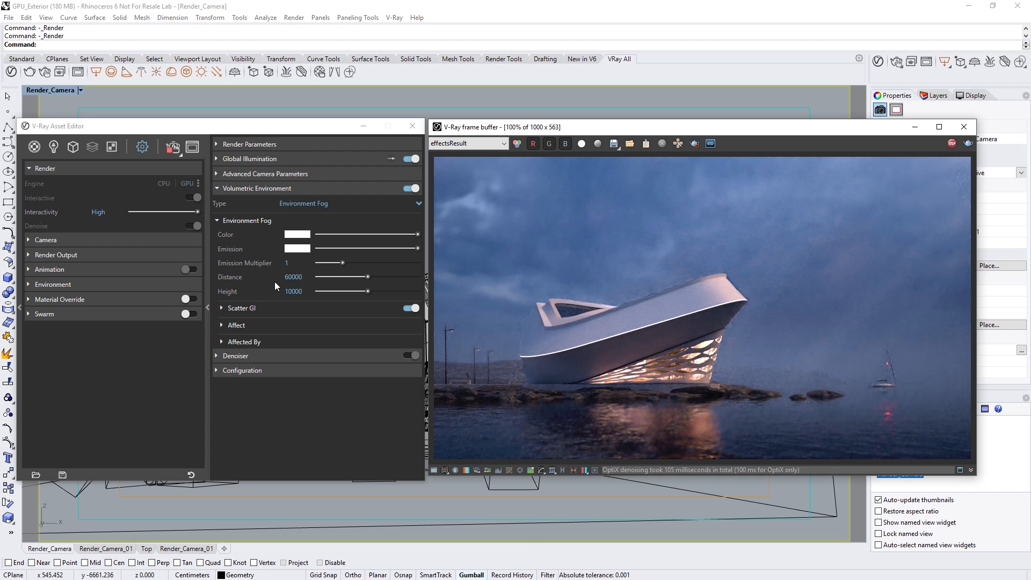
# Stop the interactive render and change the denoiser engine to V-Ray Denoiser in the render settings.
pyautogui.click(172, 143)
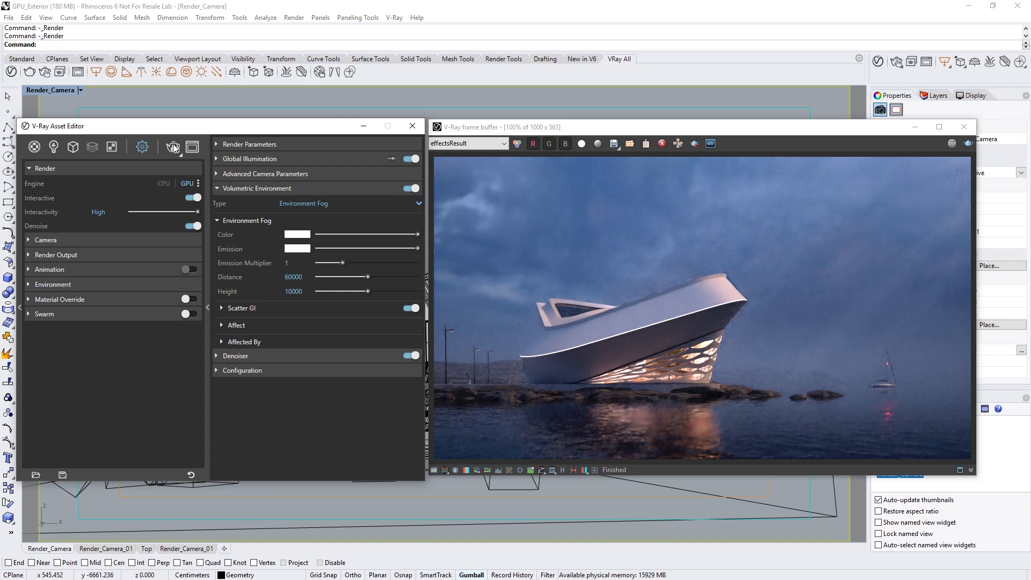
pyautogui.click(235, 189)
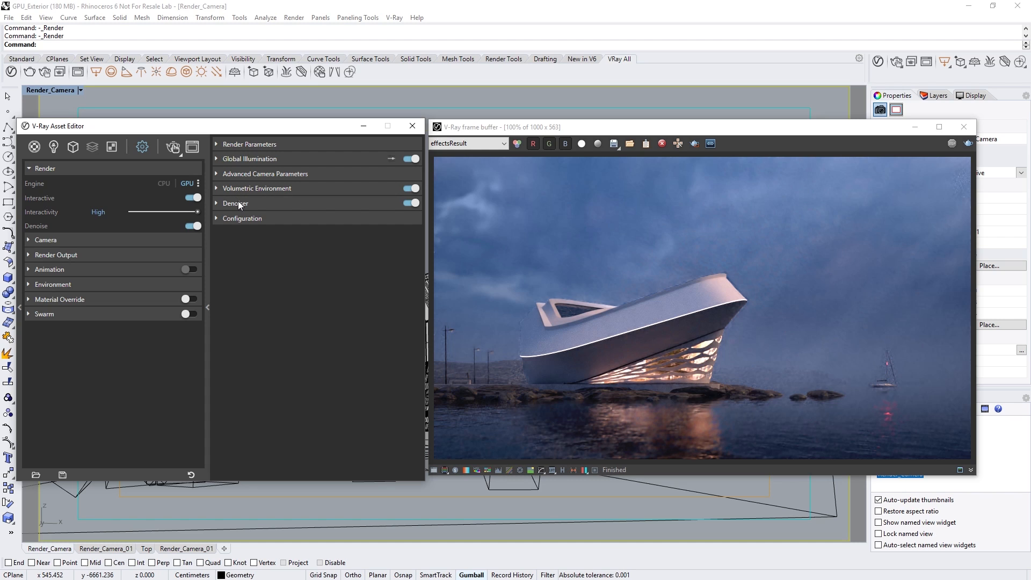
pyautogui.click(237, 203)
pyautogui.click(284, 218)
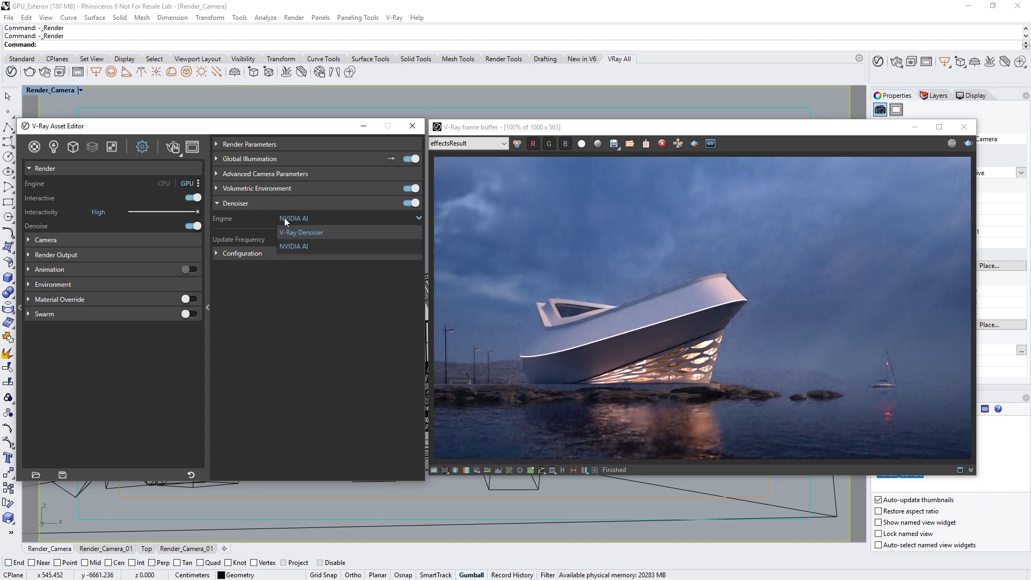
pyautogui.click(289, 231)
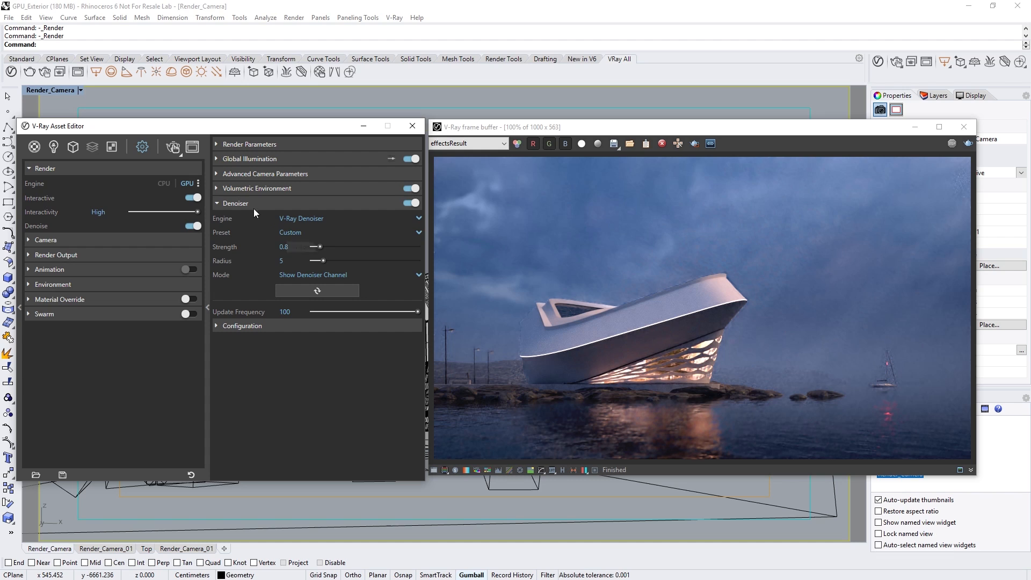
pyautogui.click(236, 204)
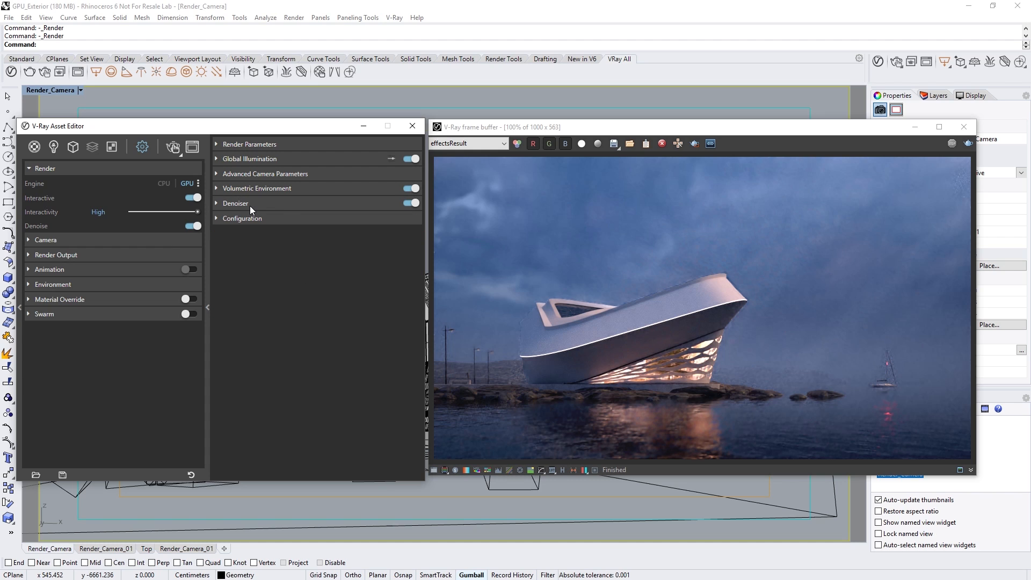
# Turn off interactive mode, then run a production GPU render of the scene and stop it early.
pyautogui.click(193, 198)
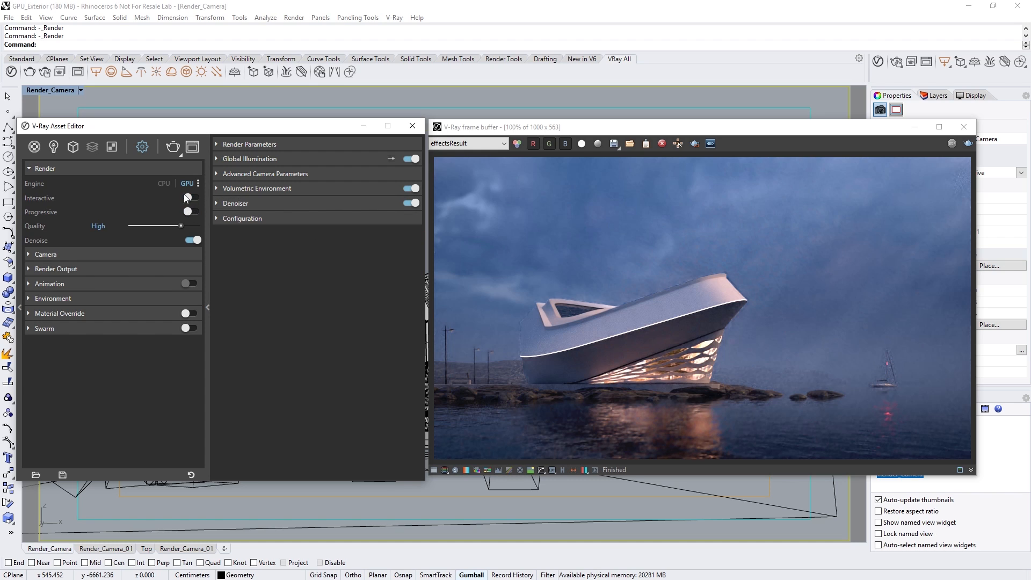
pyautogui.click(172, 145)
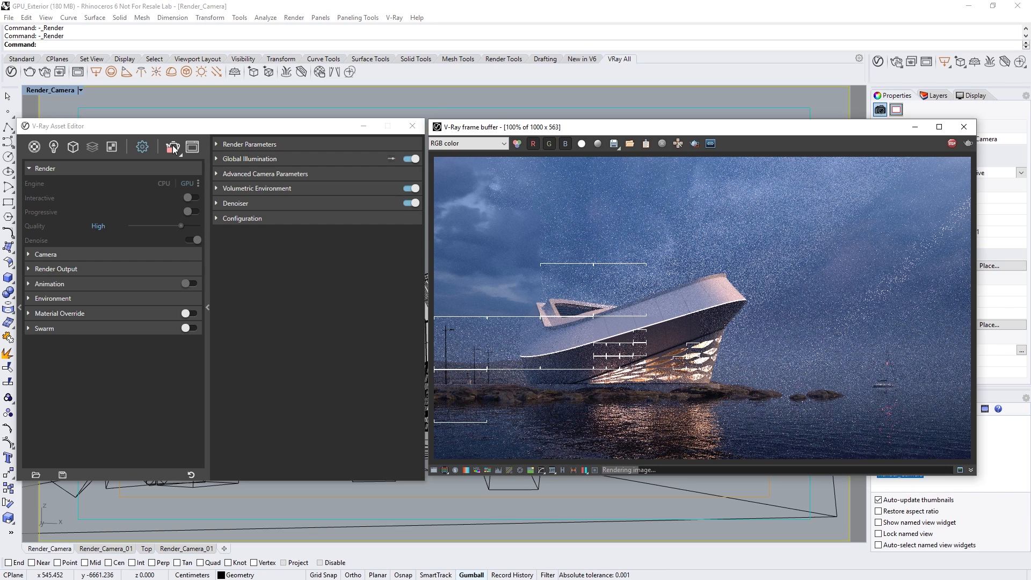
pyautogui.click(173, 149)
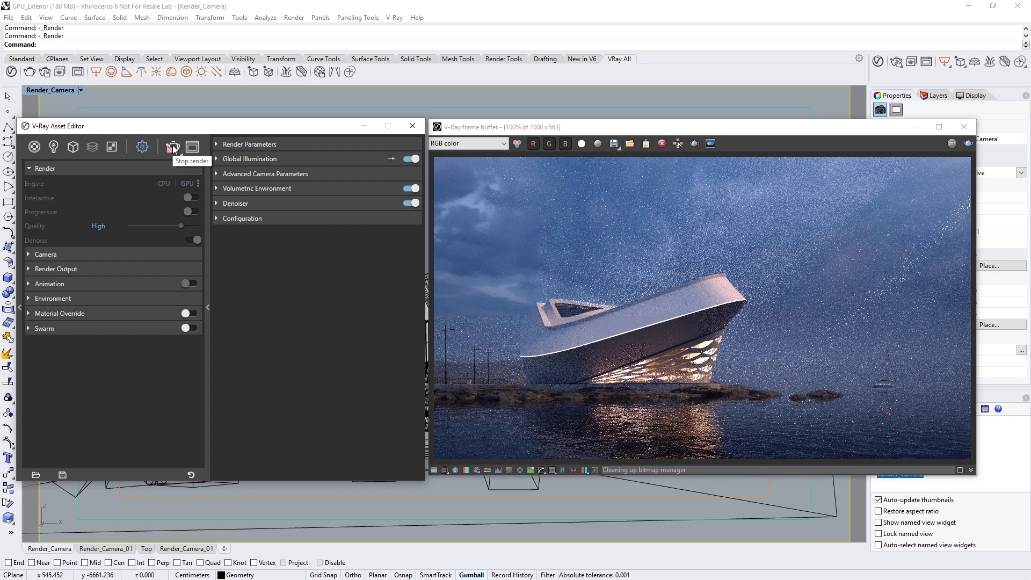
pyautogui.click(173, 149)
pyautogui.click(404, 128)
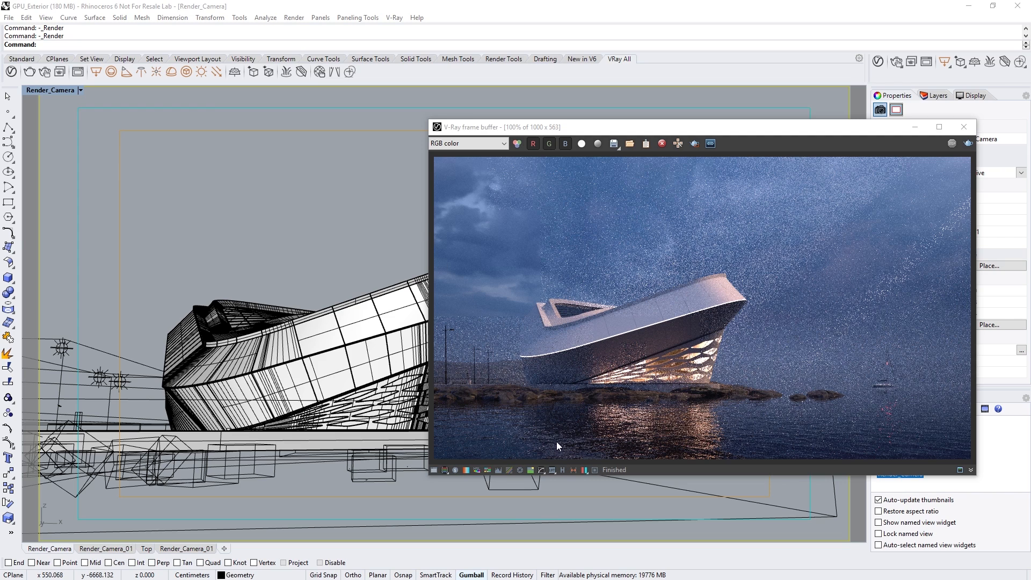
# Load the 2000 x 1125 render from the frame buffer history and hide the history.
pyautogui.click(562, 470)
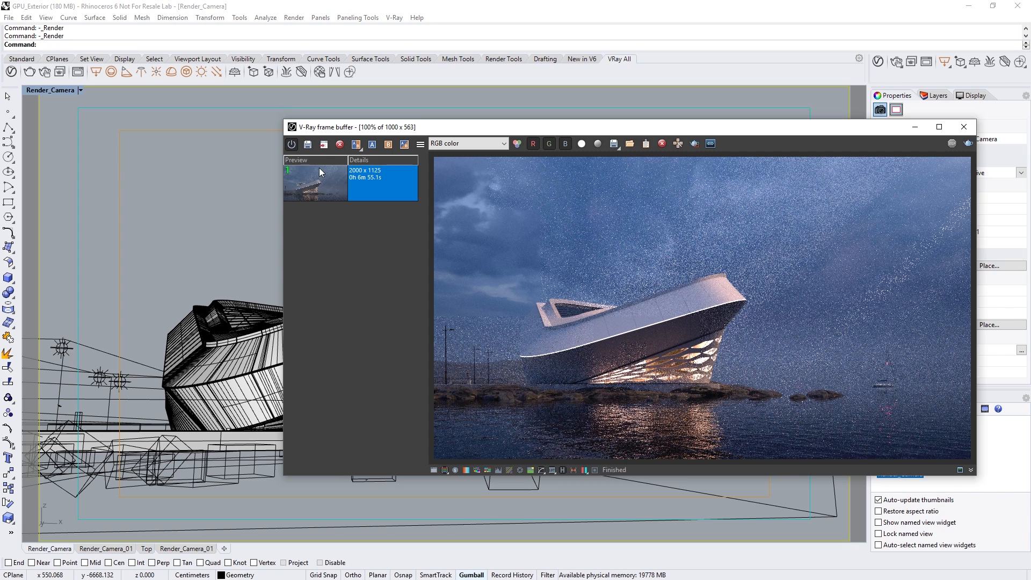
pyautogui.click(325, 148)
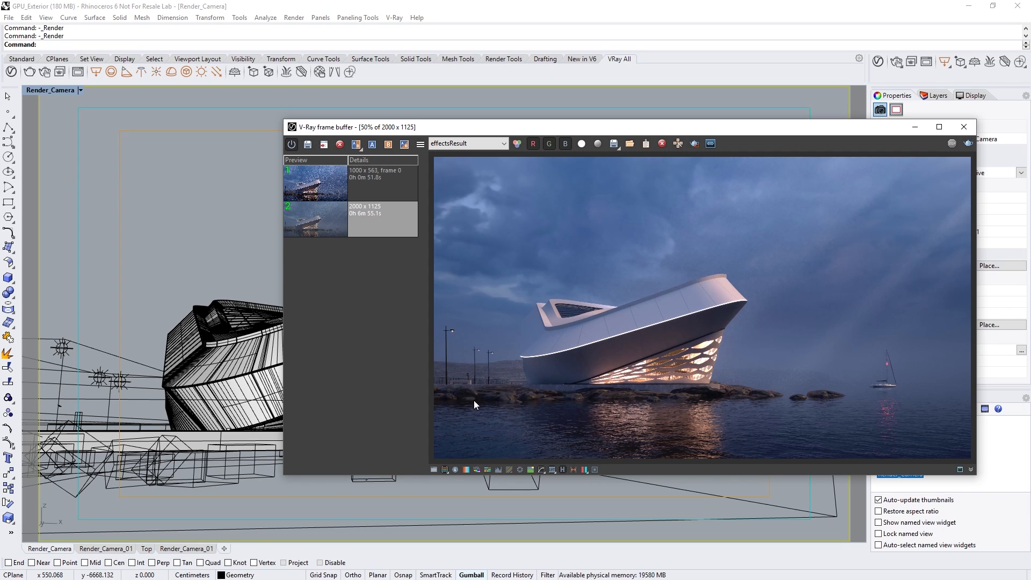
pyautogui.click(574, 469)
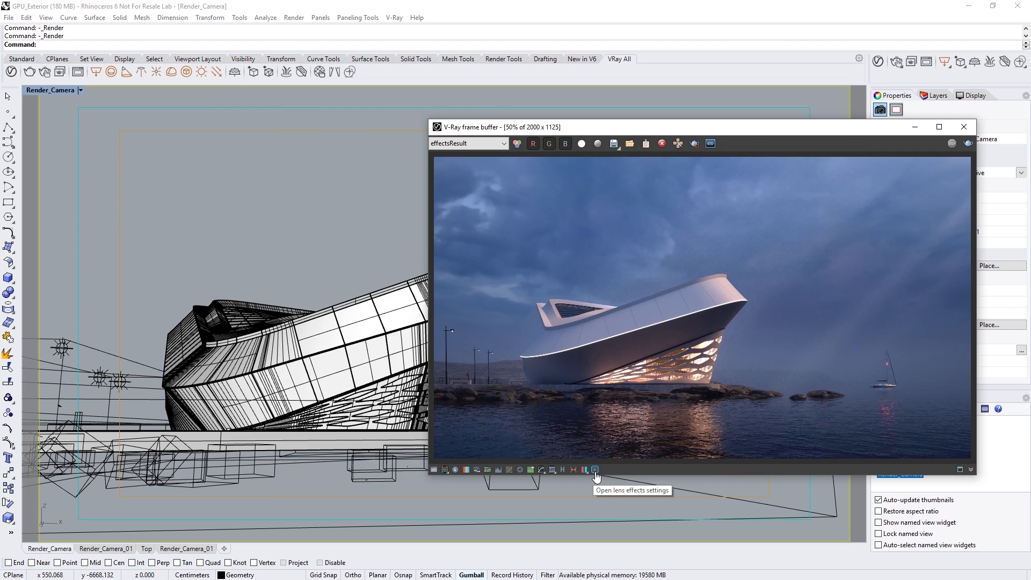
# Enable the Bloom/Glare lens effect with Intensity 10, Size about 82 and Mode set to Image and render element.
pyautogui.click(595, 471)
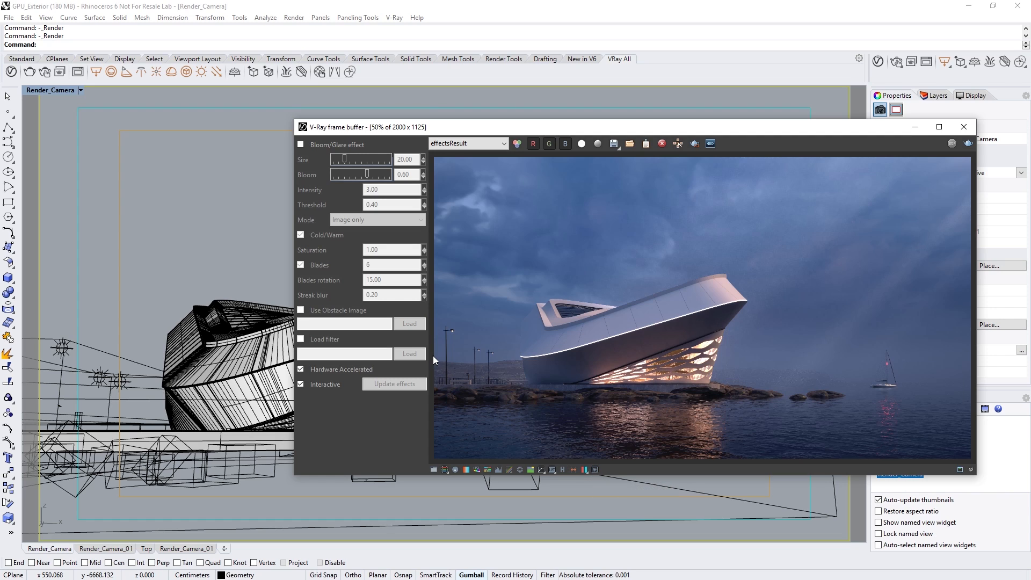
pyautogui.click(301, 145)
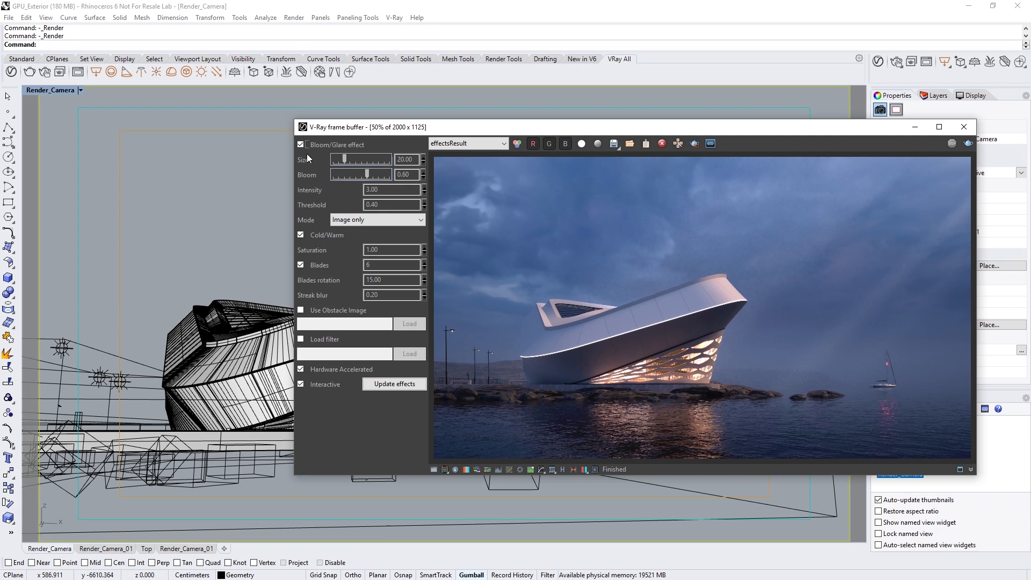
pyautogui.moveTo(400, 189); pyautogui.dragTo(356, 190)
pyautogui.write('10.00')
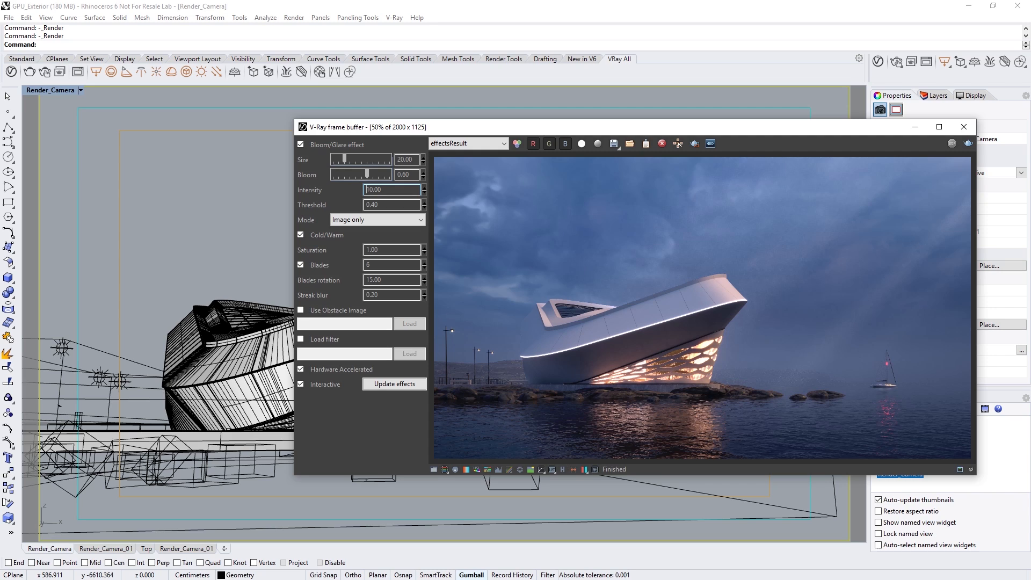
pyautogui.moveTo(344, 159); pyautogui.dragTo(382, 167)
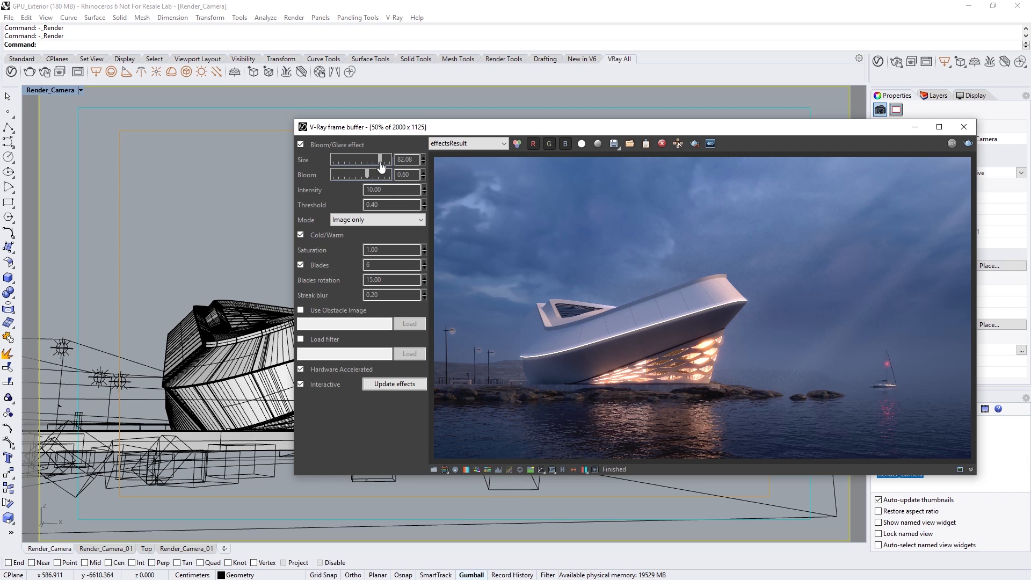
pyautogui.click(385, 218)
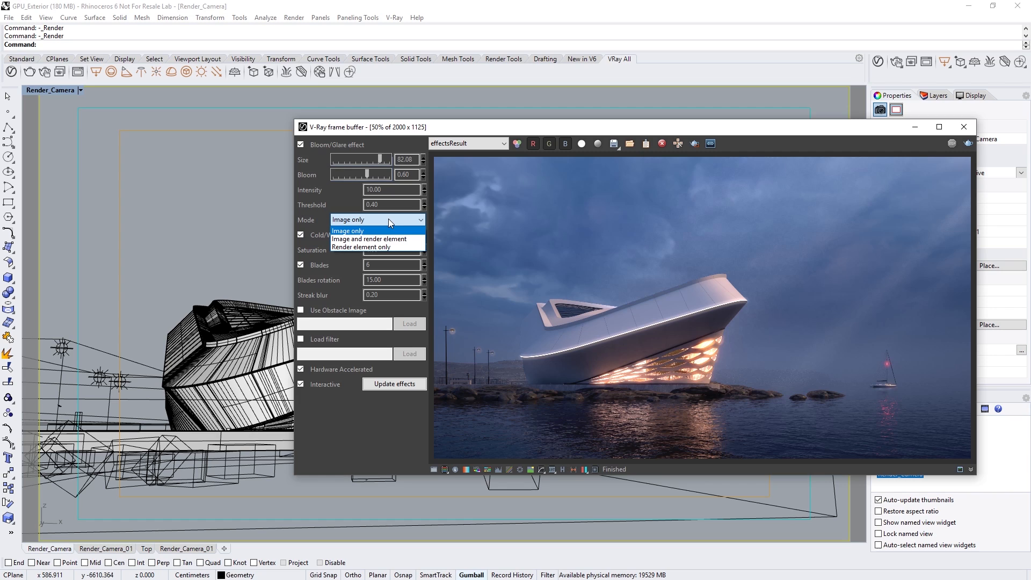
pyautogui.click(391, 239)
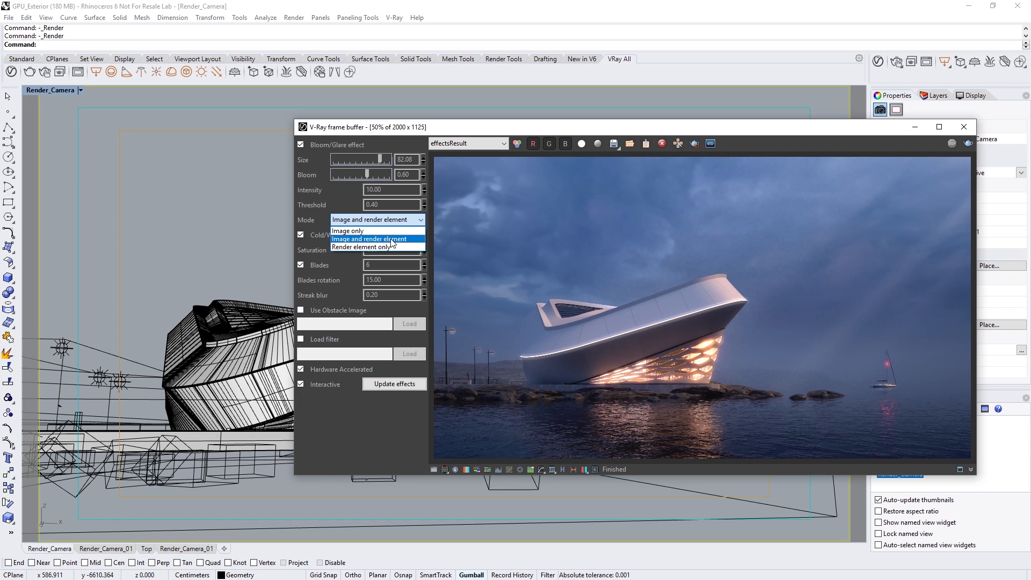
# Try Bloom values of 0.12 and 0.84 while viewing the Glare channel, and return to the effectsResult channel.
pyautogui.click(471, 144)
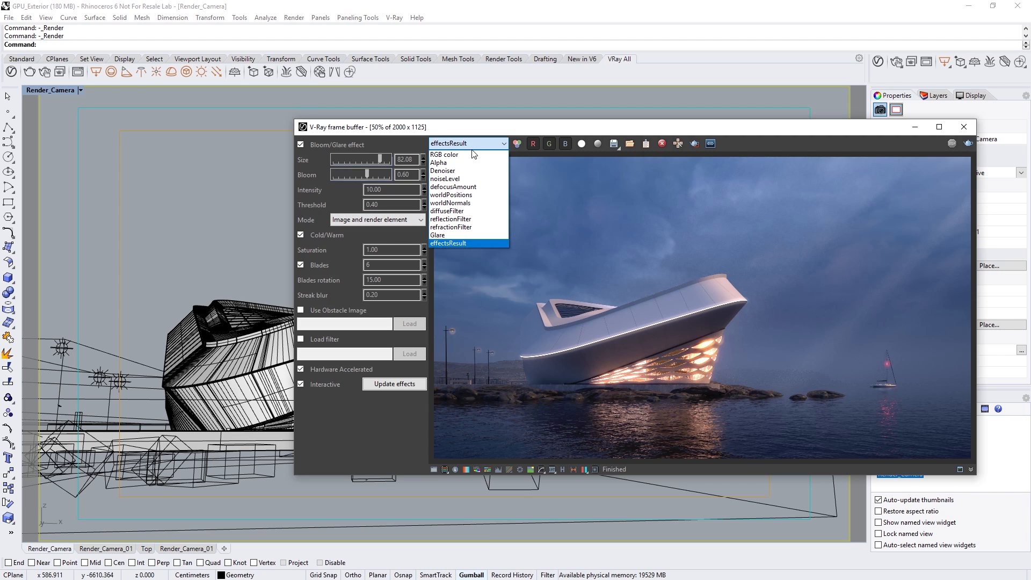
pyautogui.click(465, 235)
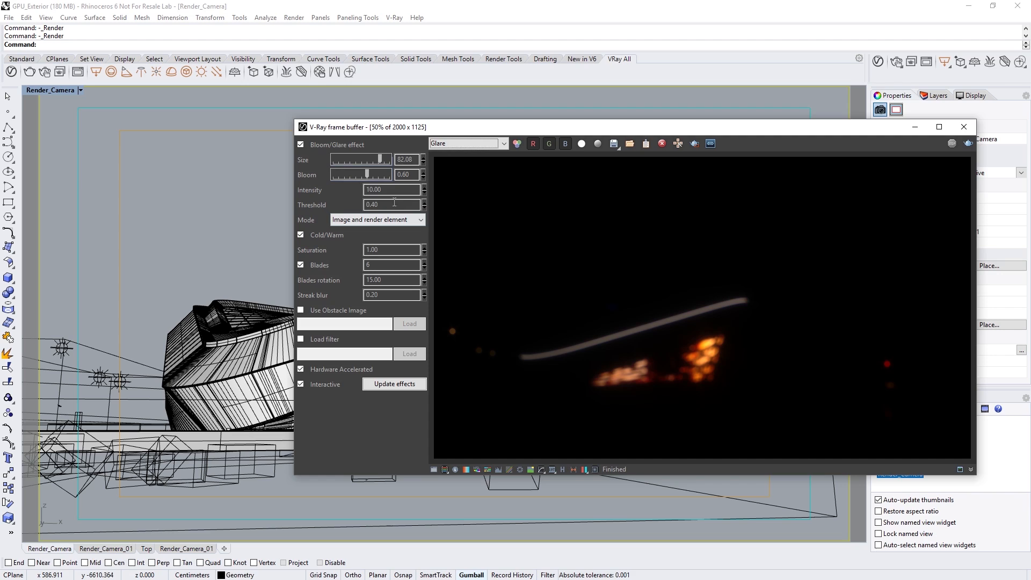
pyautogui.click(340, 178)
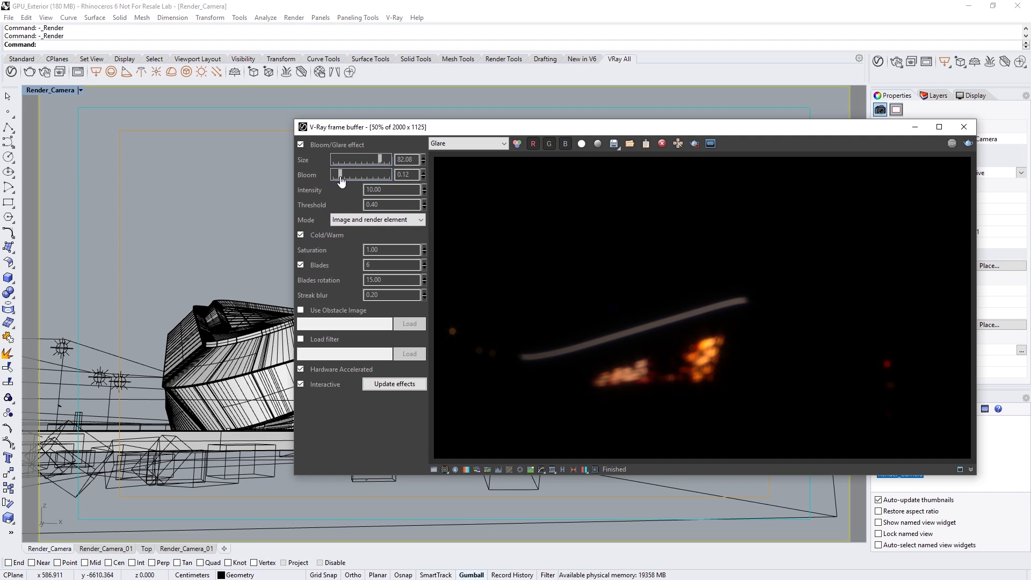
pyautogui.click(381, 177)
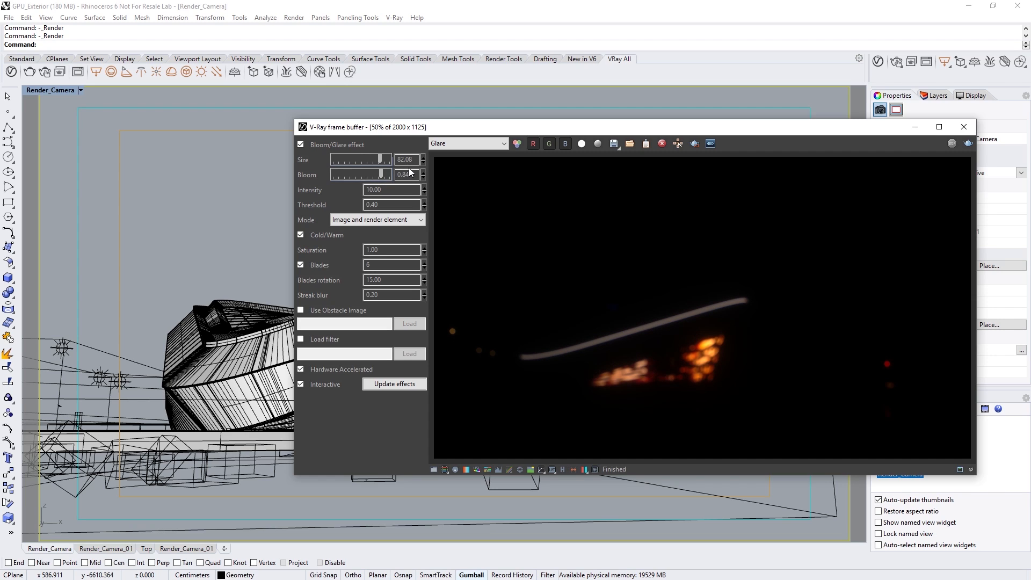
pyautogui.click(436, 143)
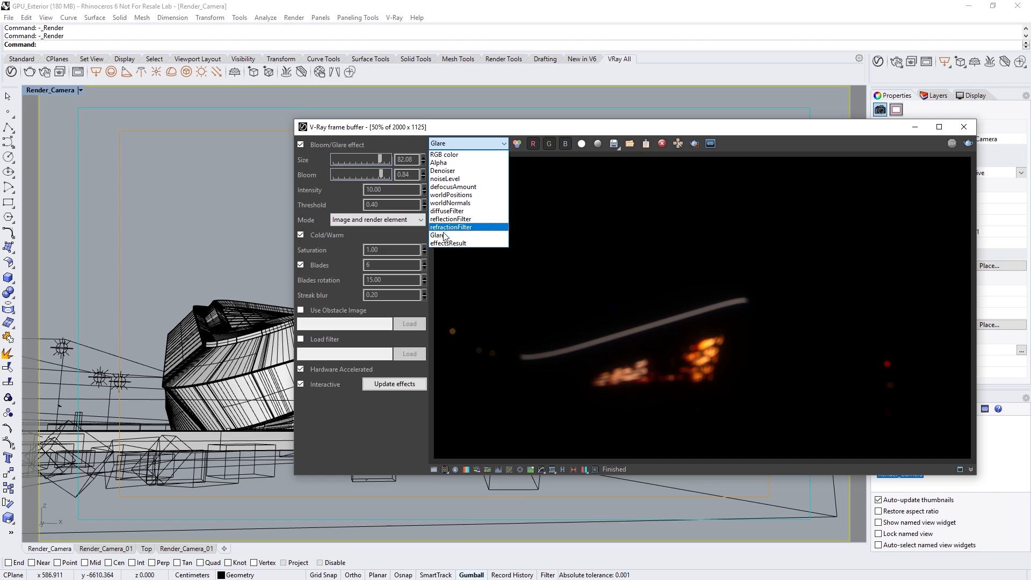
pyautogui.click(444, 243)
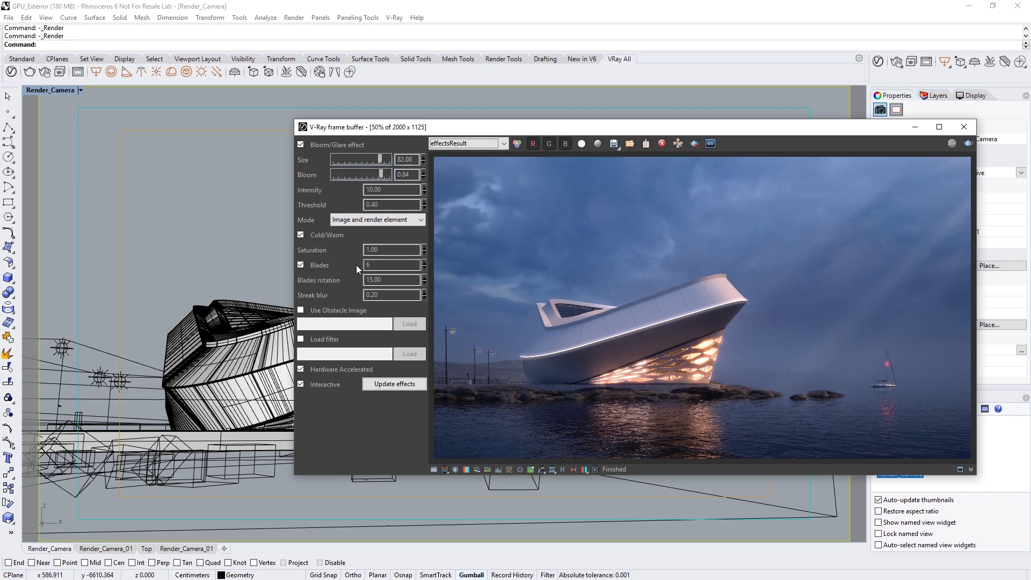
# Set the lens effect's Intensity to 5, Bloom to 0.60 and Size to 20, and compare the image with the effect off and on.
pyautogui.moveTo(386, 189); pyautogui.dragTo(358, 189)
pyautogui.write('5')
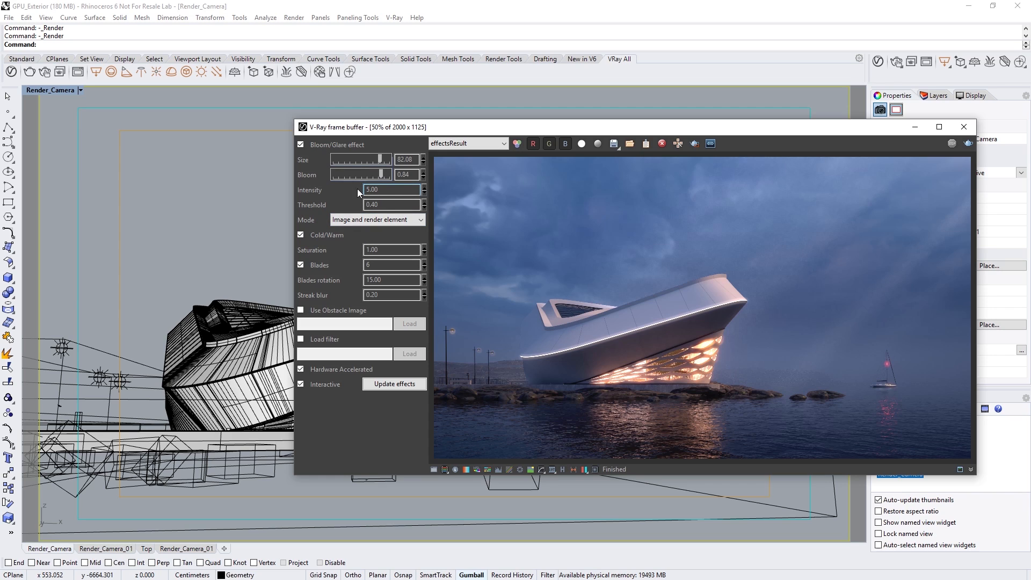
pyautogui.moveTo(401, 175); pyautogui.dragTo(423, 175)
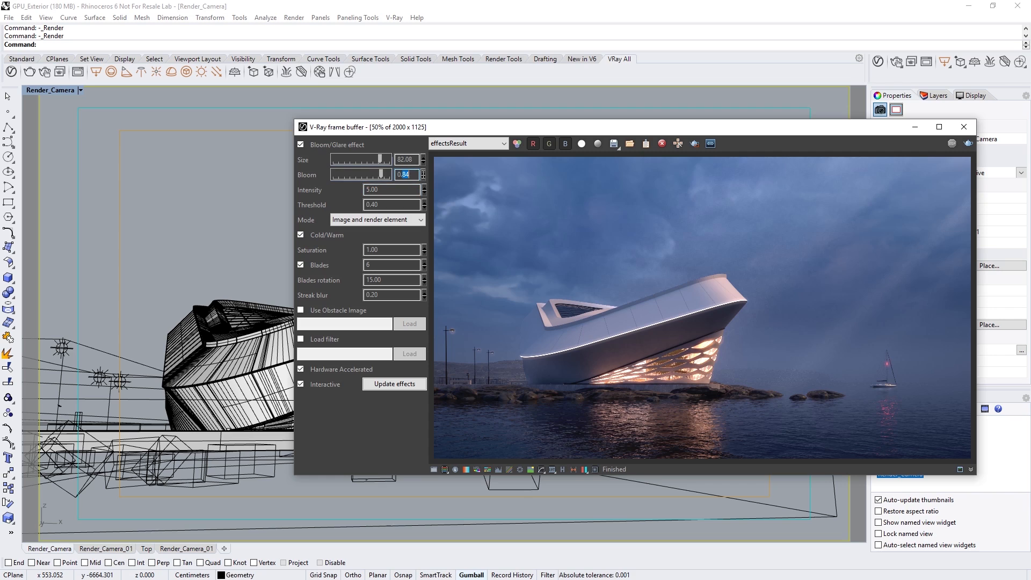
pyautogui.write('60')
pyautogui.press('Return')
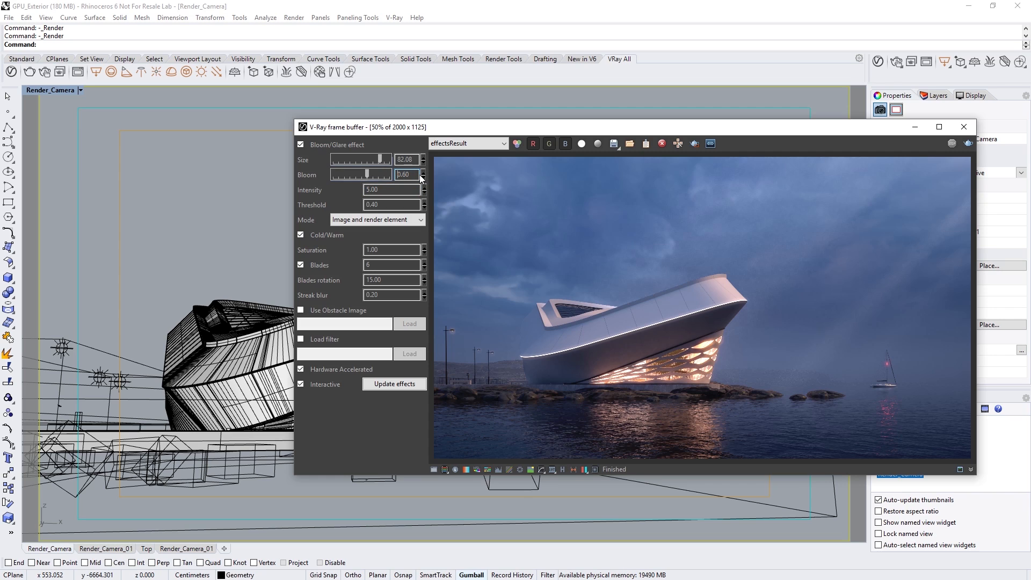
pyautogui.moveTo(419, 159); pyautogui.dragTo(394, 159)
pyautogui.write('20')
pyautogui.press('Return')
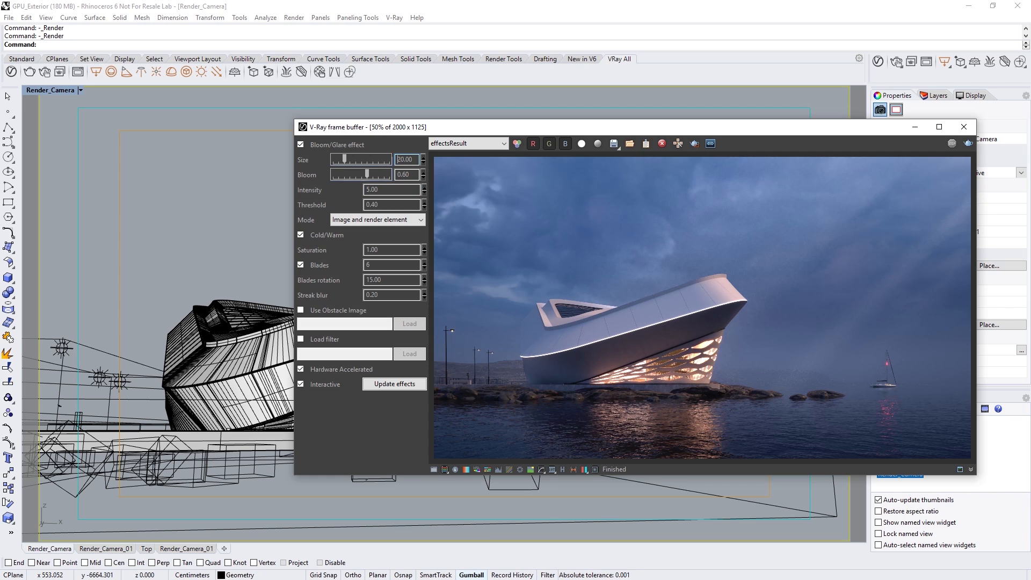
pyautogui.click(304, 144)
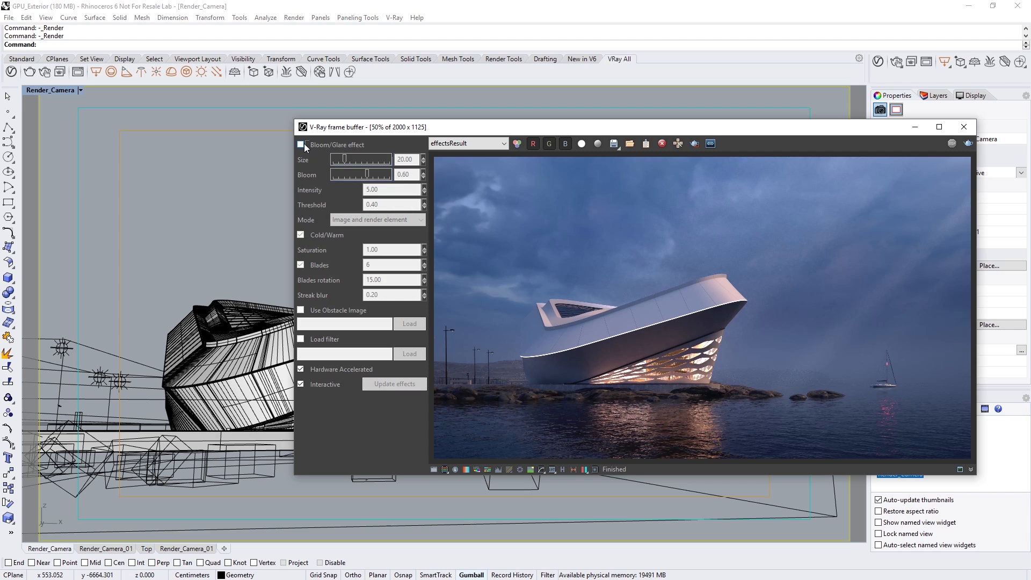
pyautogui.click(304, 144)
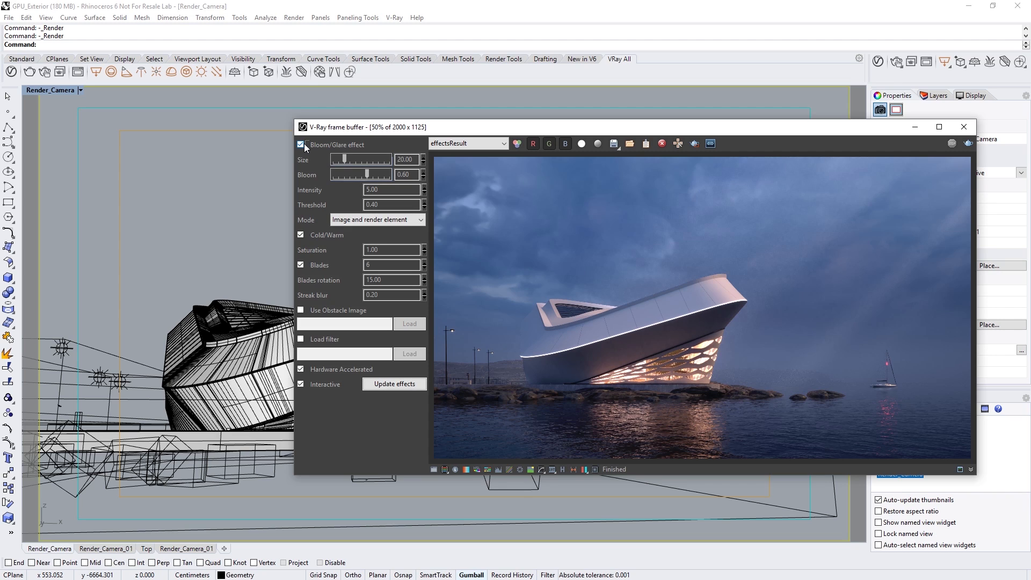